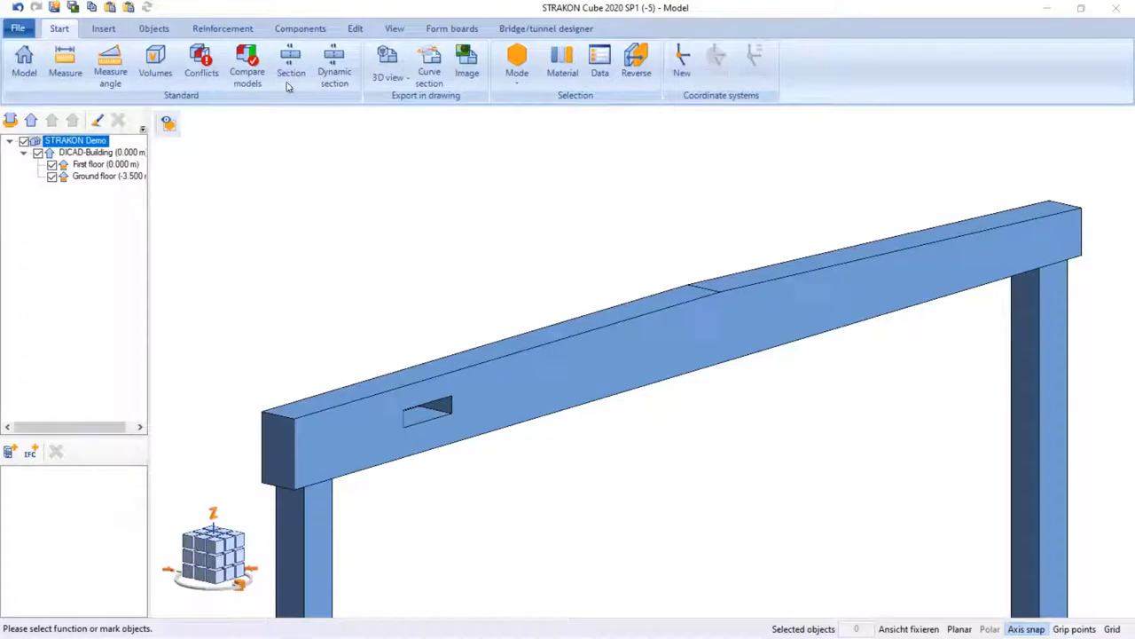
Step: Set up a stirrup laying field with diameter 10 and layout distance 25 cm, accepting the automatic itemizing adjustment
{"action": "left_click", "coordinate": [245, 30]}
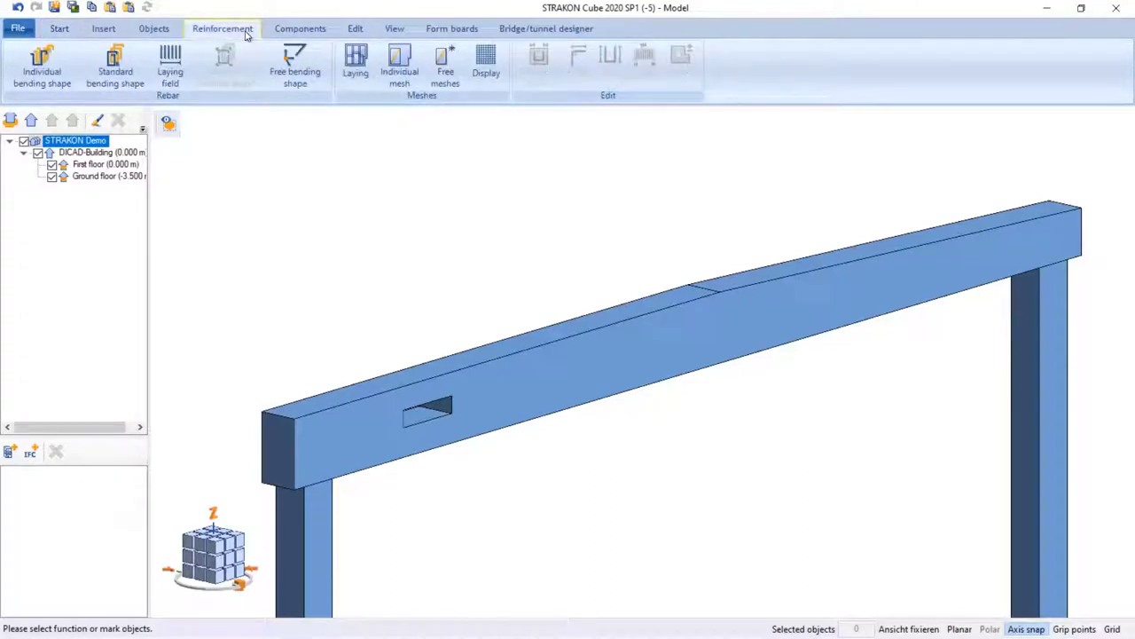
{"action": "left_click", "coordinate": [180, 83]}
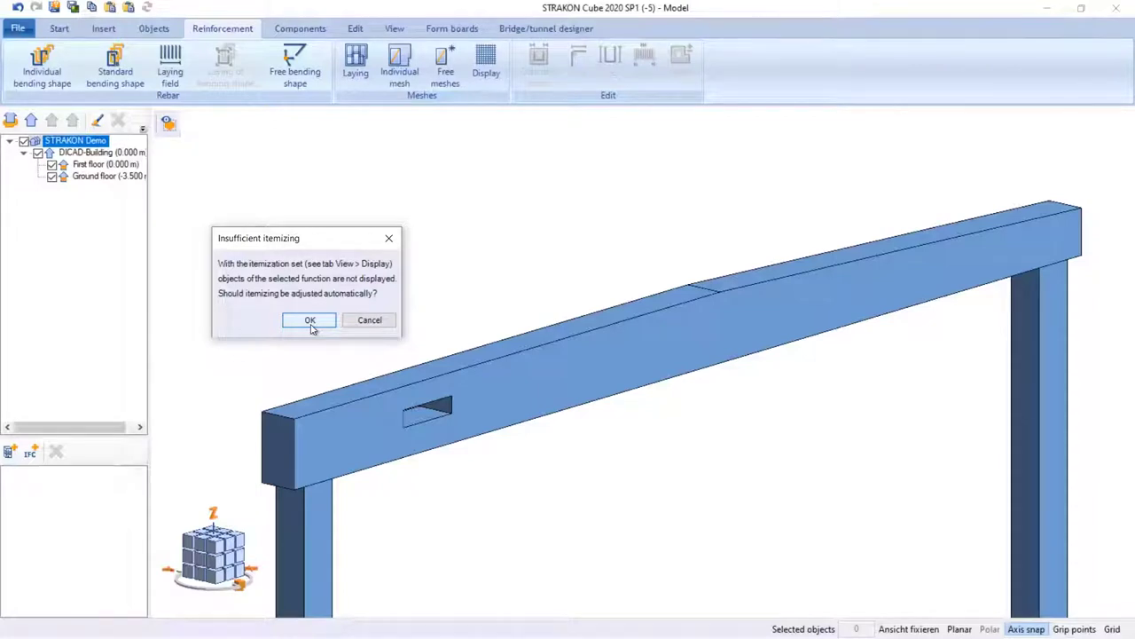
{"action": "left_click", "coordinate": [311, 327]}
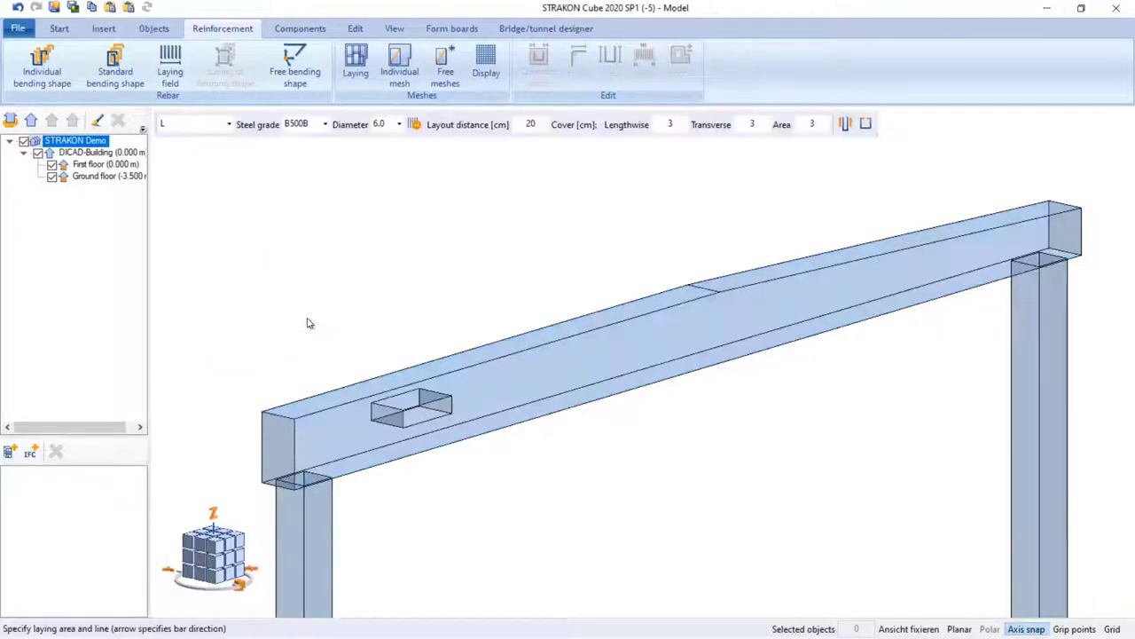
{"action": "left_click", "coordinate": [229, 125]}
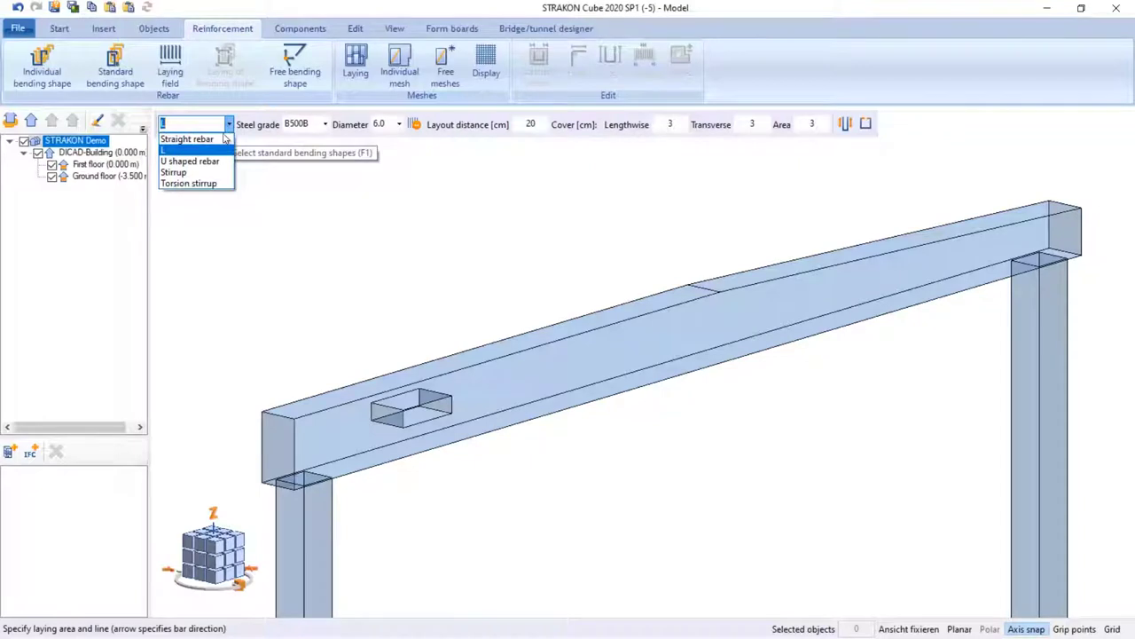
{"action": "left_click", "coordinate": [220, 173]}
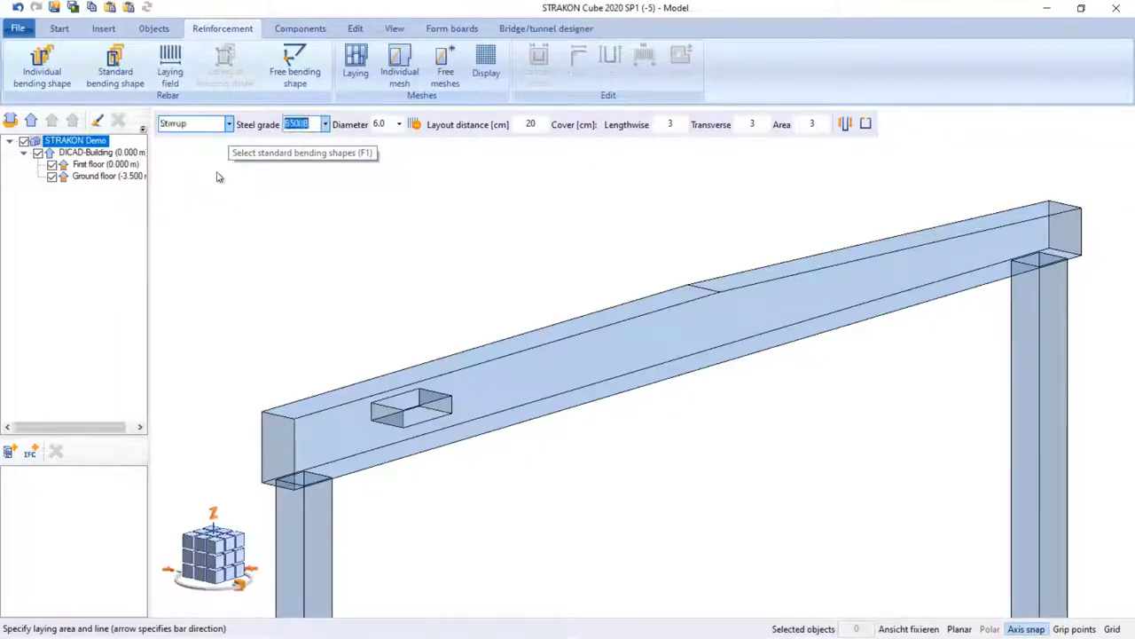
{"action": "left_click", "coordinate": [400, 125]}
{"action": "left_click", "coordinate": [398, 162]}
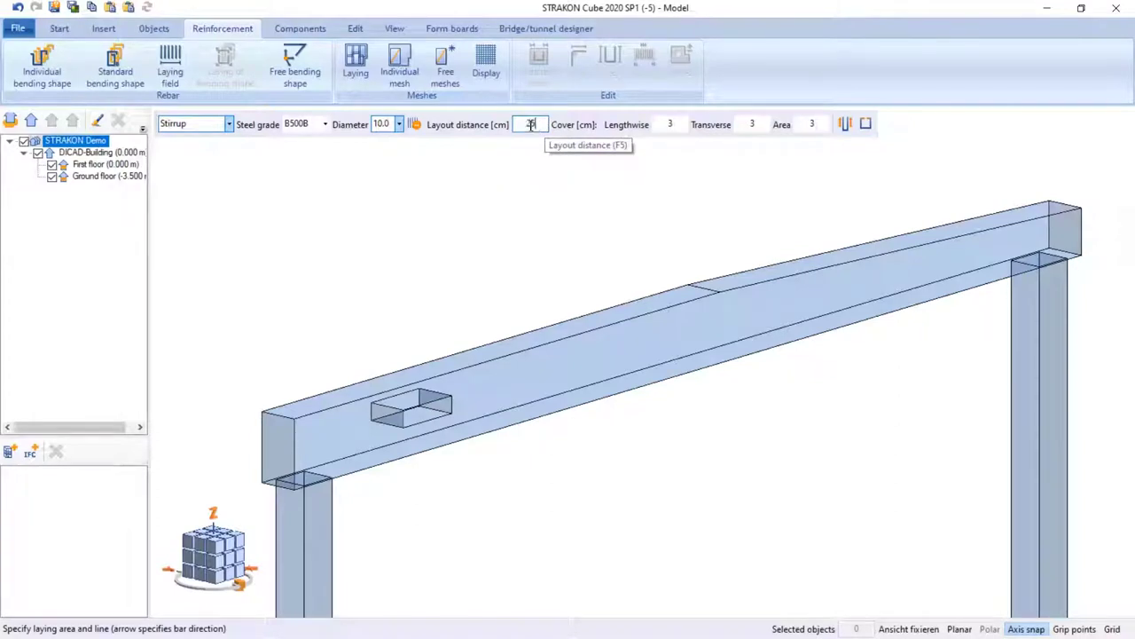
{"action": "type", "text": "25"}
{"action": "key", "text": "Return"}
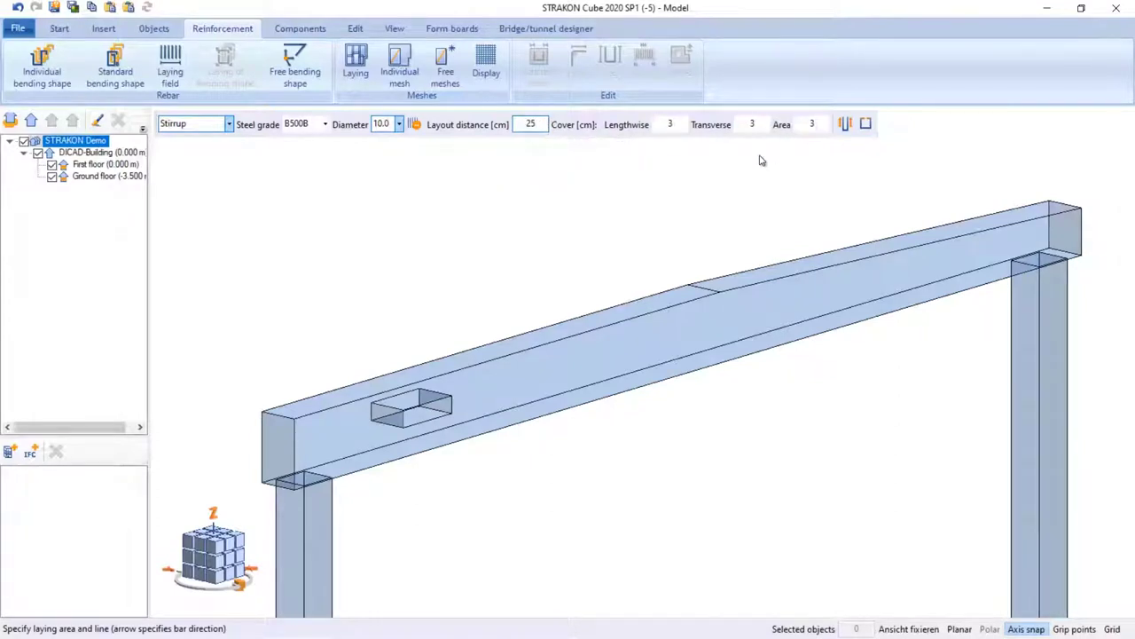
Step: Lay the stirrups along the whole beam with 20 cm layout distance and 8 cm transverse cover, and undo that laying
{"action": "left_click", "coordinate": [671, 313]}
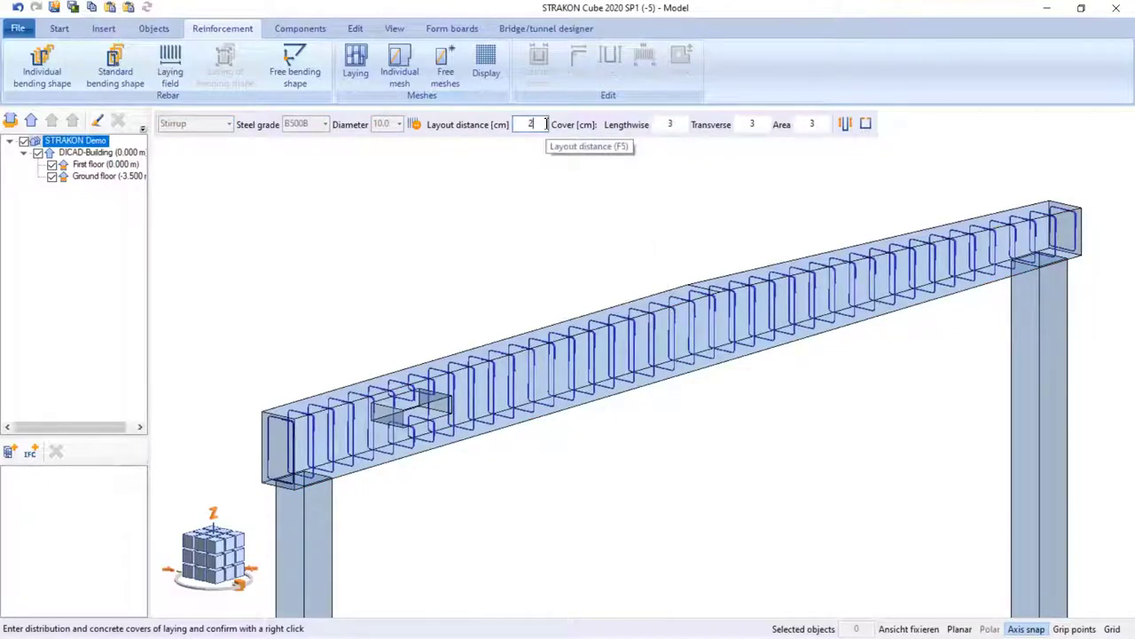
{"action": "type", "text": "0"}
{"action": "key", "text": "Return"}
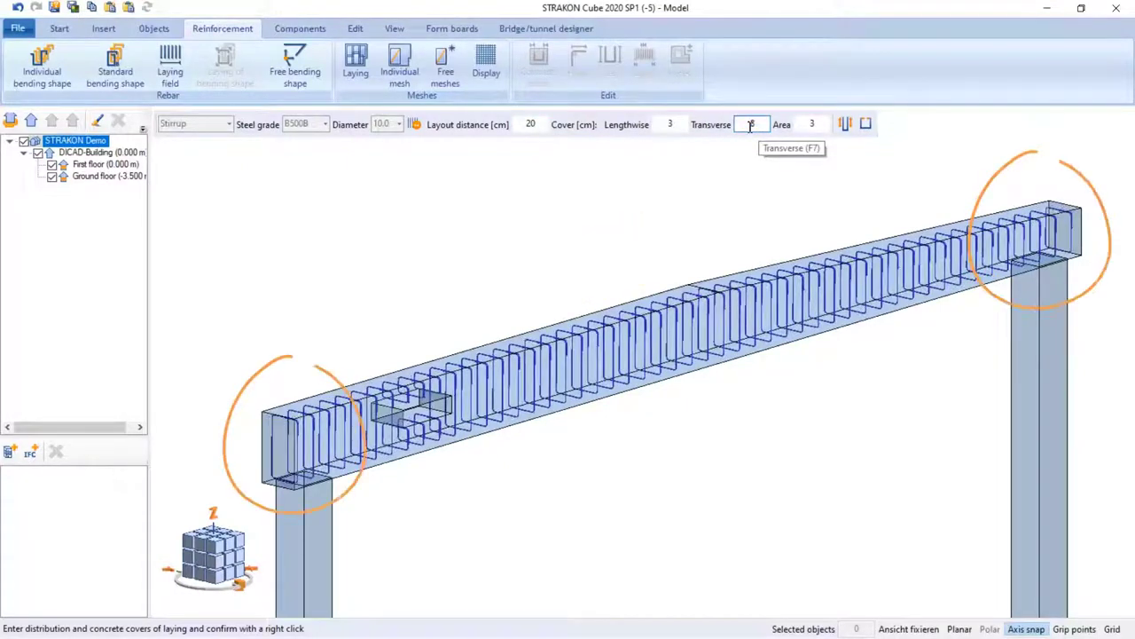
{"action": "right_click", "coordinate": [492, 219]}
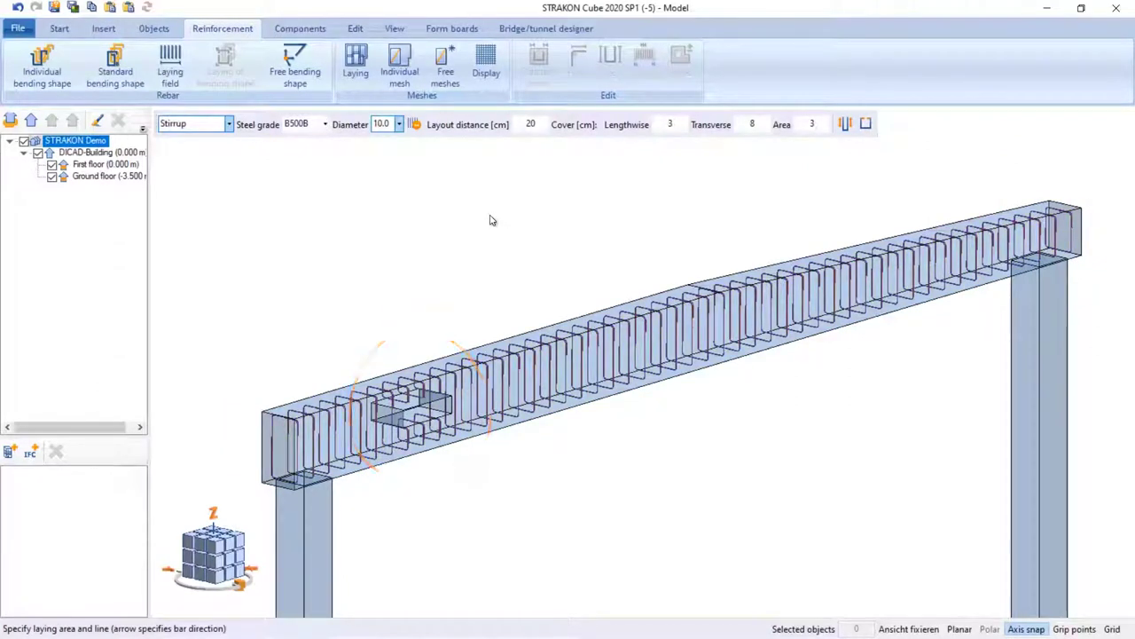
{"action": "key", "text": "Escape"}
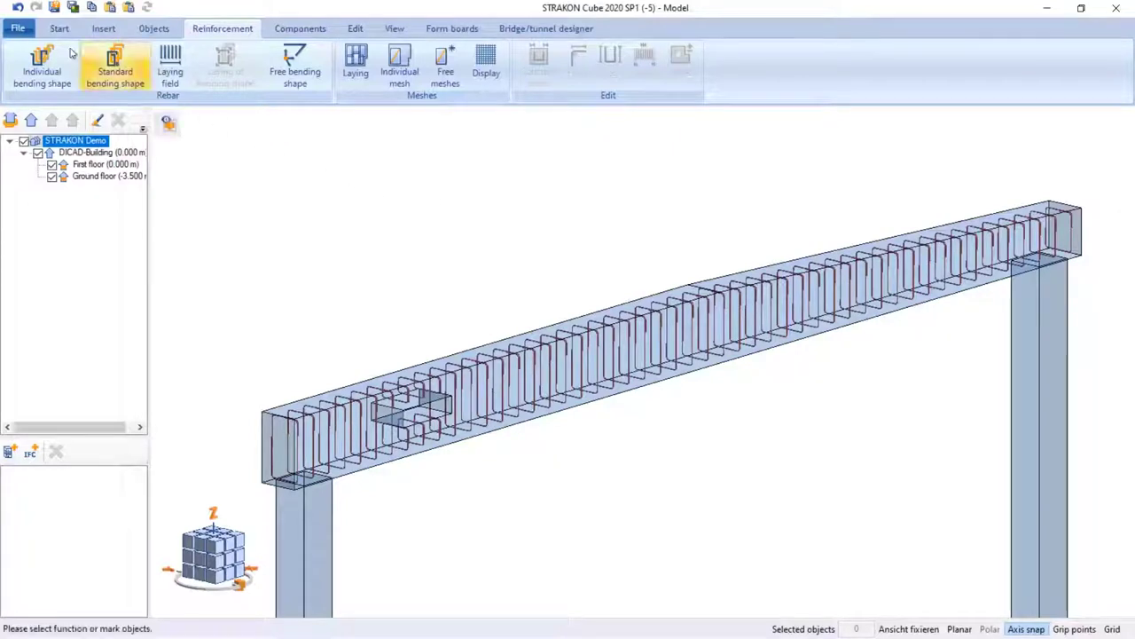
{"action": "left_click", "coordinate": [16, 7]}
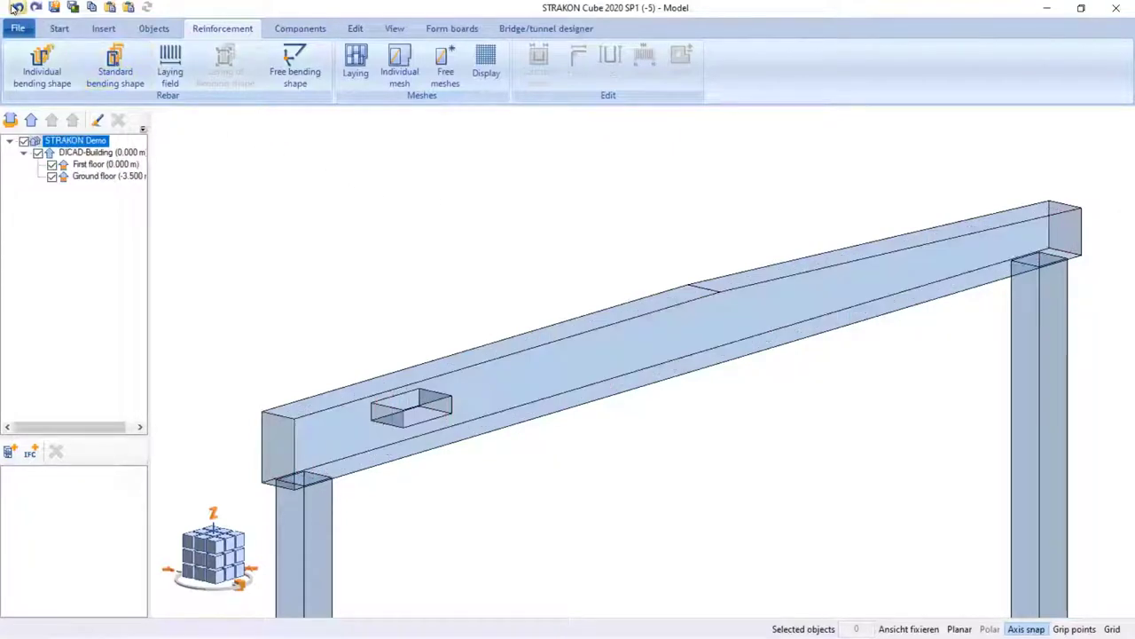
Step: Set up a standard bending shape as a stirrup with diameter 10
{"action": "left_click", "coordinate": [131, 82]}
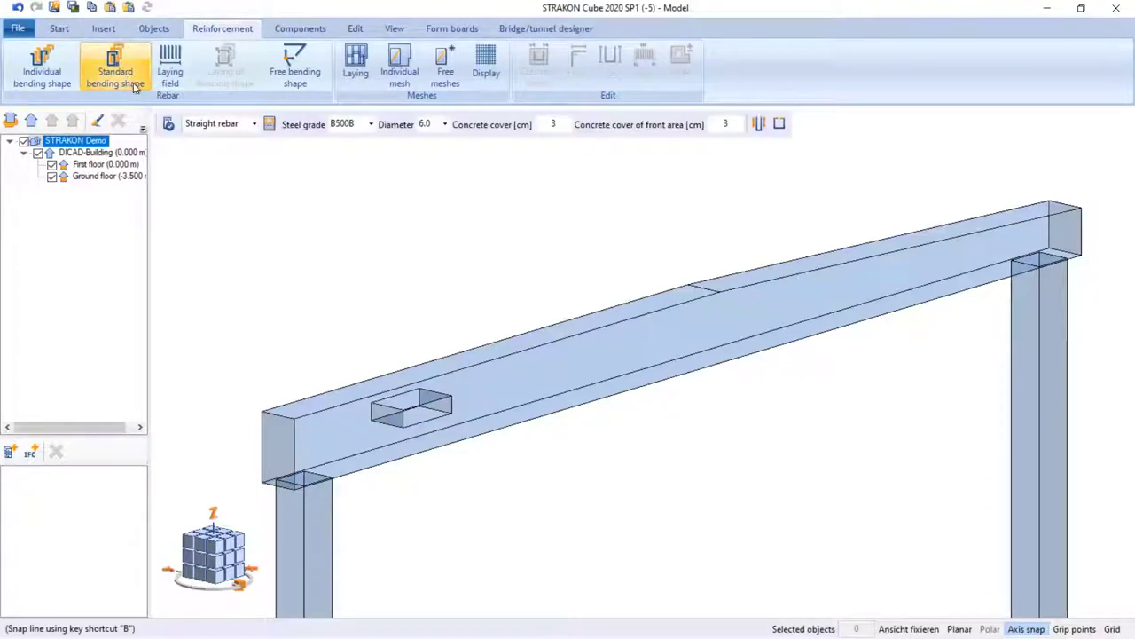
{"action": "left_click", "coordinate": [253, 124]}
{"action": "left_click", "coordinate": [245, 172]}
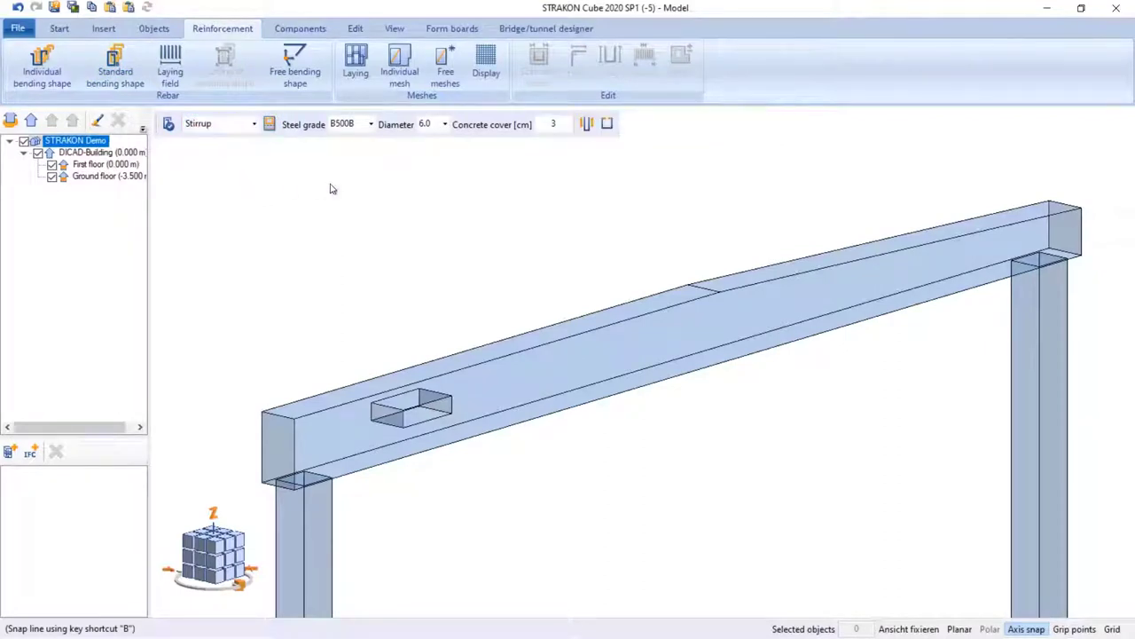
{"action": "left_click", "coordinate": [445, 124]}
{"action": "key", "text": "Down"}
{"action": "key", "text": "Down"}
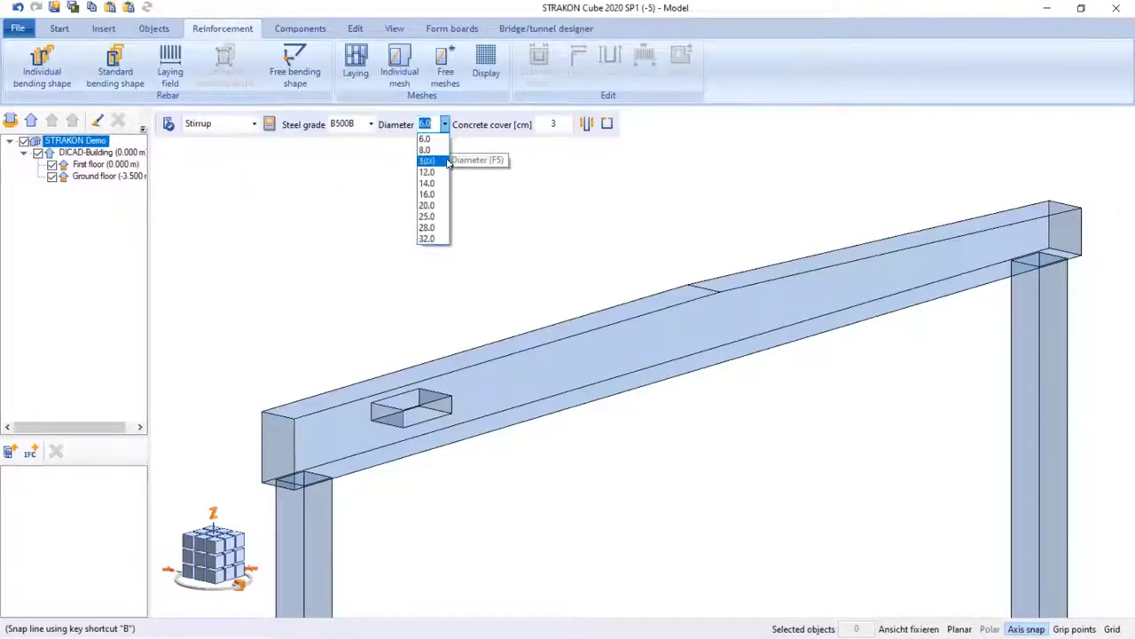
{"action": "key", "text": "Tab"}
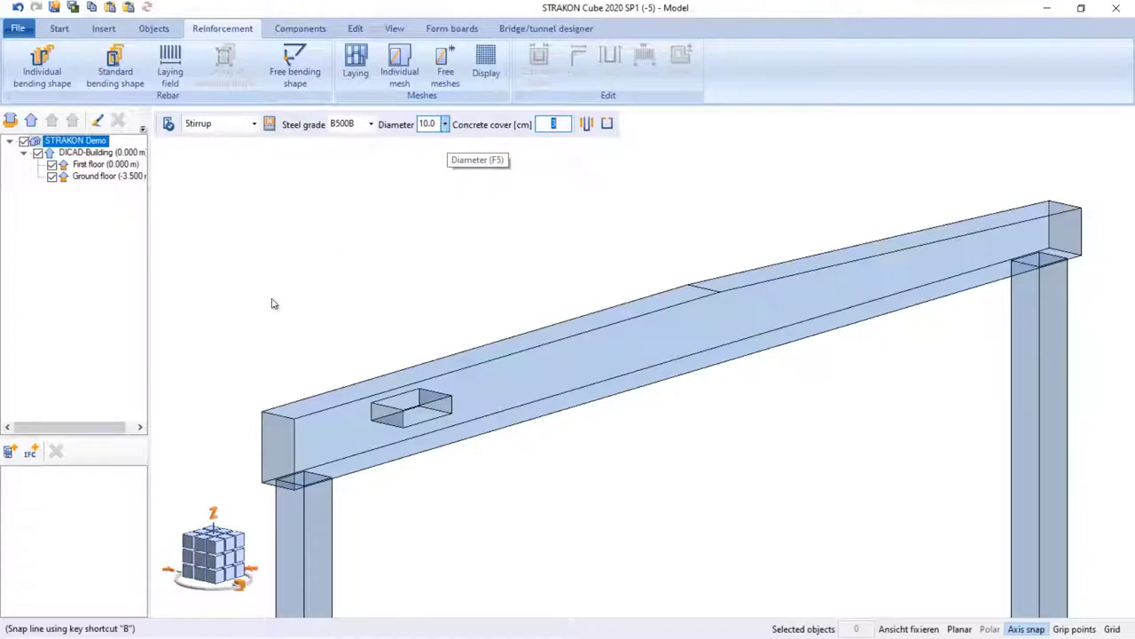
Step: Lay stirrups from the beam end near the opening up to the opening, with 10 cm start and end distances and 20 cm spacing
{"action": "left_click", "coordinate": [274, 415]}
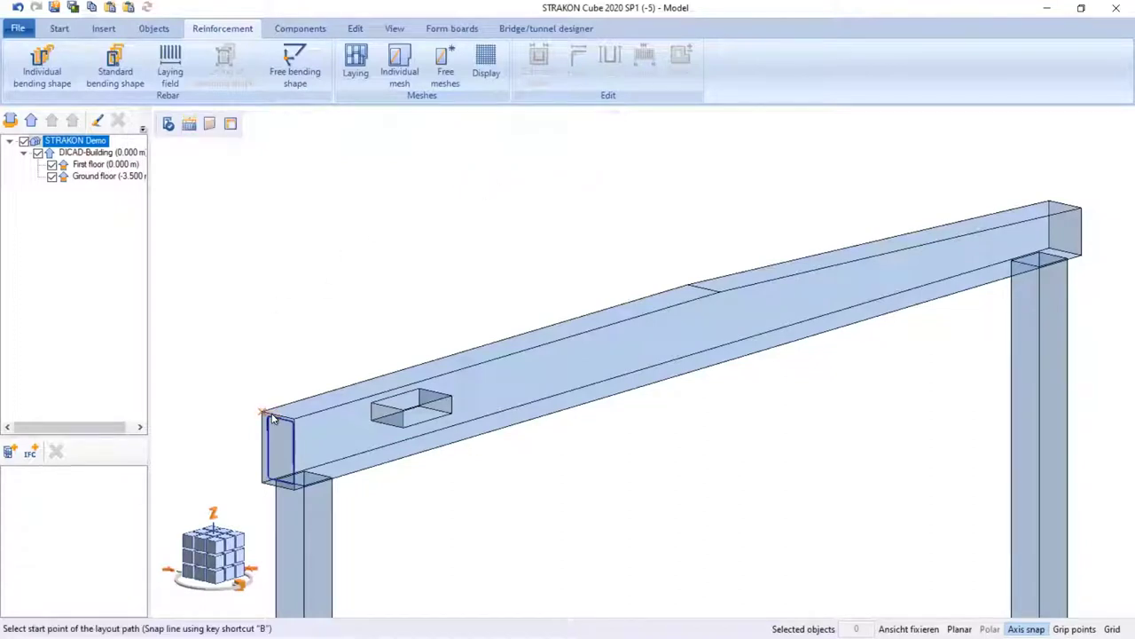
{"action": "left_click", "coordinate": [294, 418]}
{"action": "left_click", "coordinate": [396, 411]}
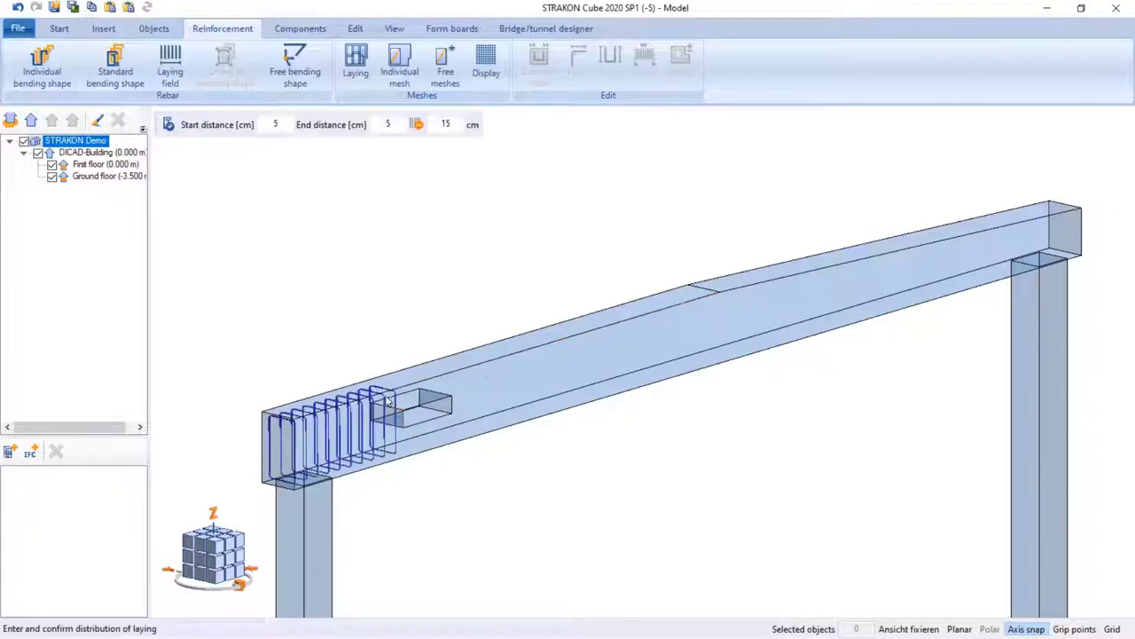
{"action": "left_click", "coordinate": [277, 124]}
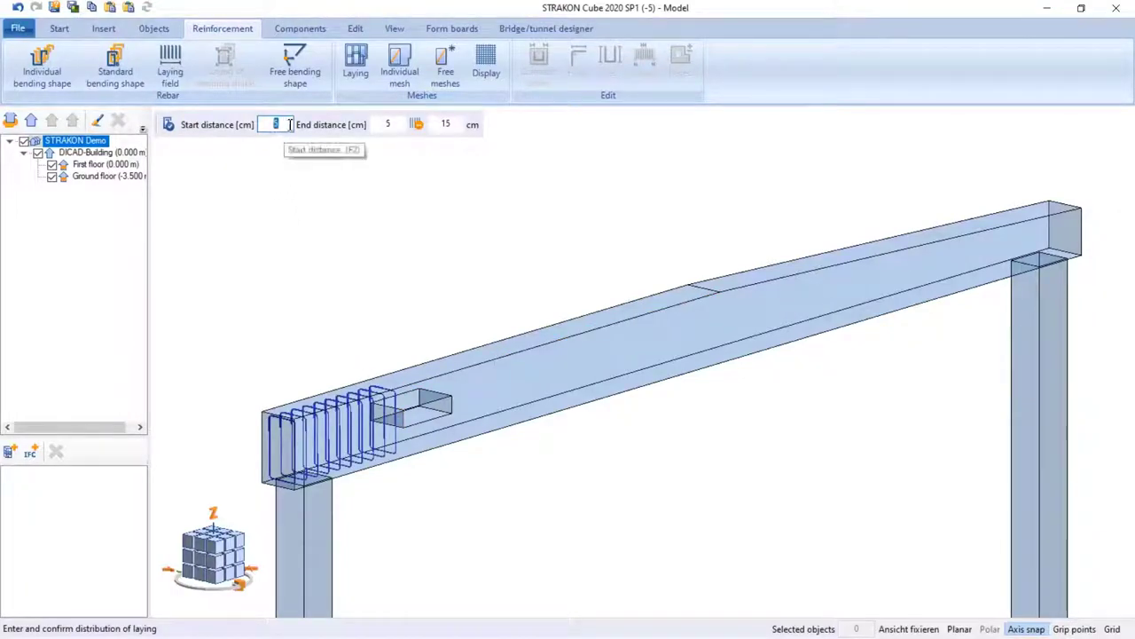
{"action": "type", "text": "10"}
{"action": "left_click", "coordinate": [387, 124]}
{"action": "type", "text": "10"}
{"action": "left_click", "coordinate": [443, 124]}
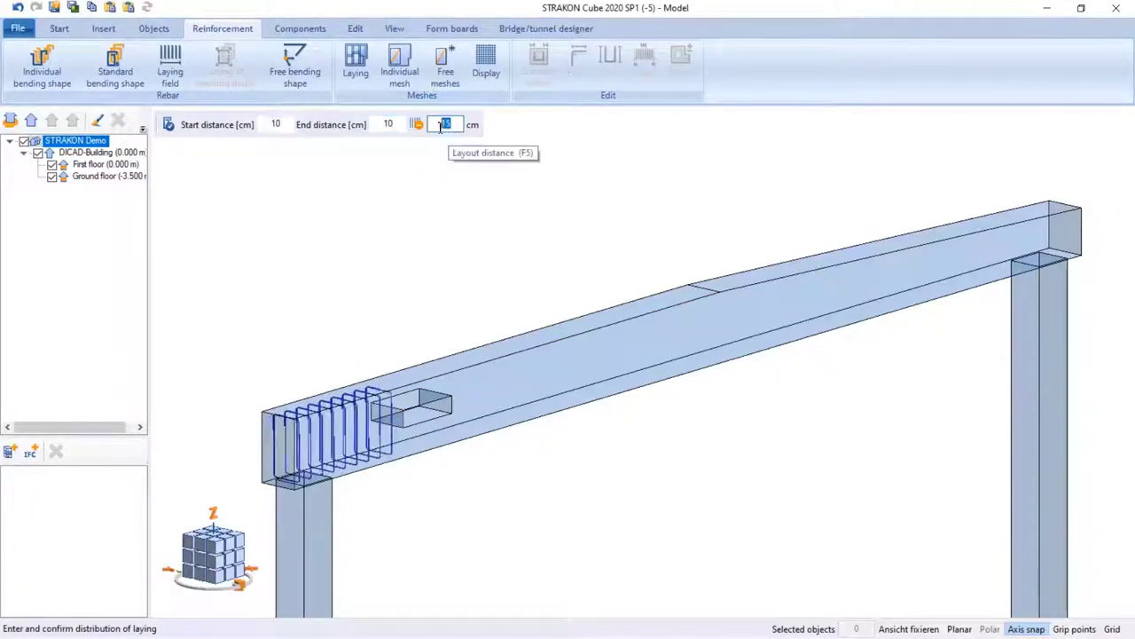
{"action": "type", "text": "20"}
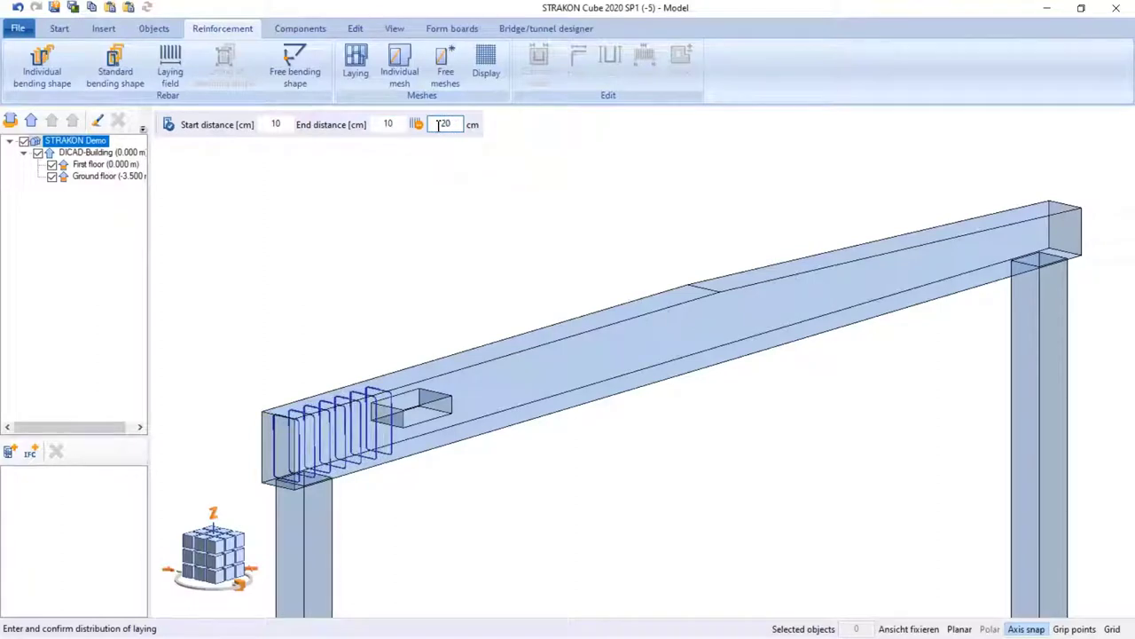
{"action": "key", "text": "Return"}
Step: Lay stirrups from the far side of the opening to the beam's ridge, with 10 cm start and end distances and 20 cm spacing
{"action": "left_click", "coordinate": [450, 377]}
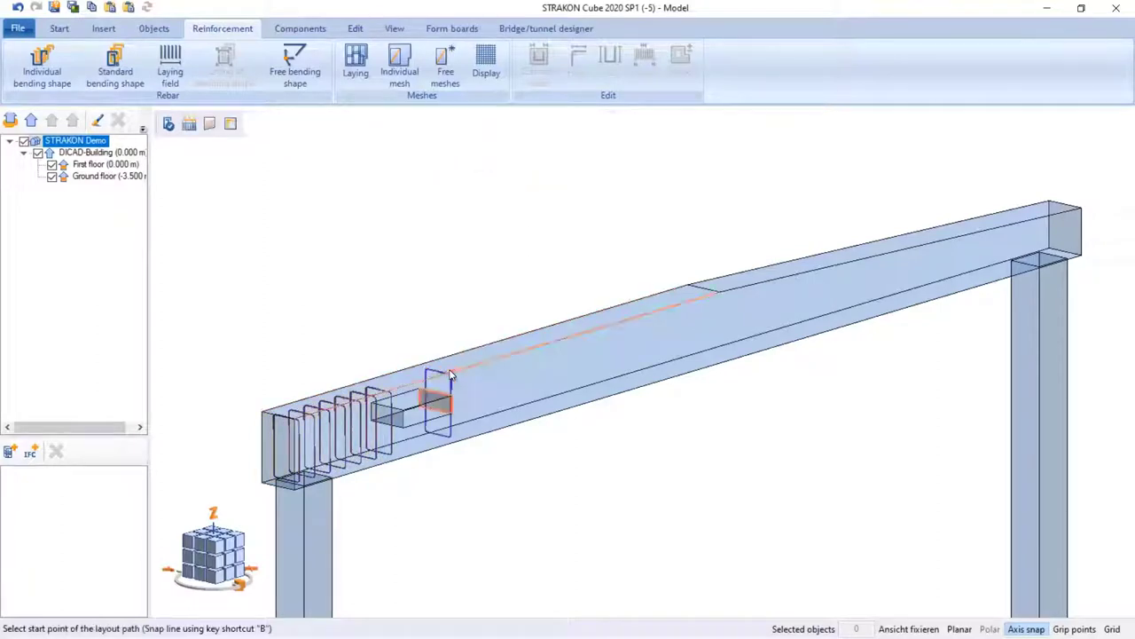
{"action": "left_click", "coordinate": [450, 377]}
{"action": "left_click", "coordinate": [712, 298]}
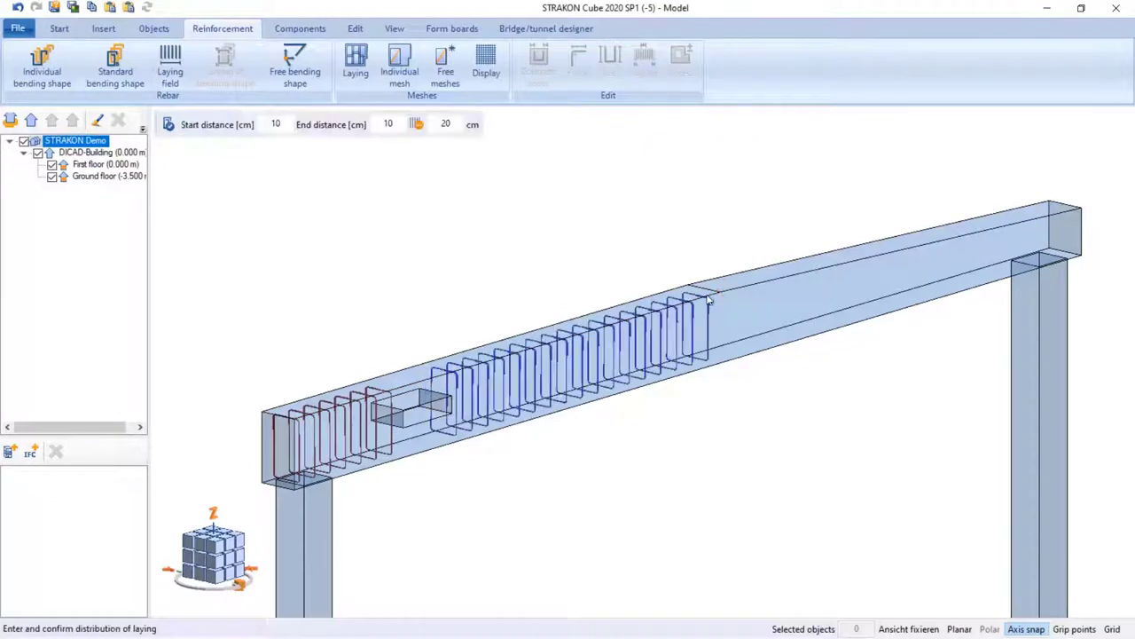
{"action": "key", "text": "Return"}
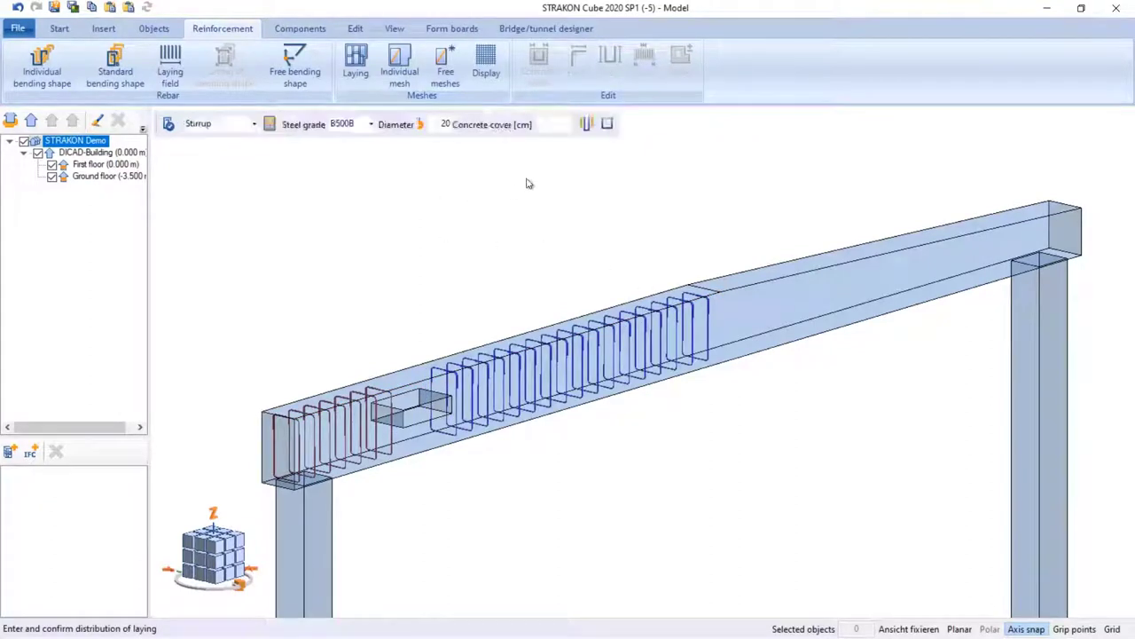
Step: Lay stirrups from the beam end away from the opening to the ridge, with 10 cm end distances and 20 cm spacing
{"action": "left_click", "coordinate": [1080, 209]}
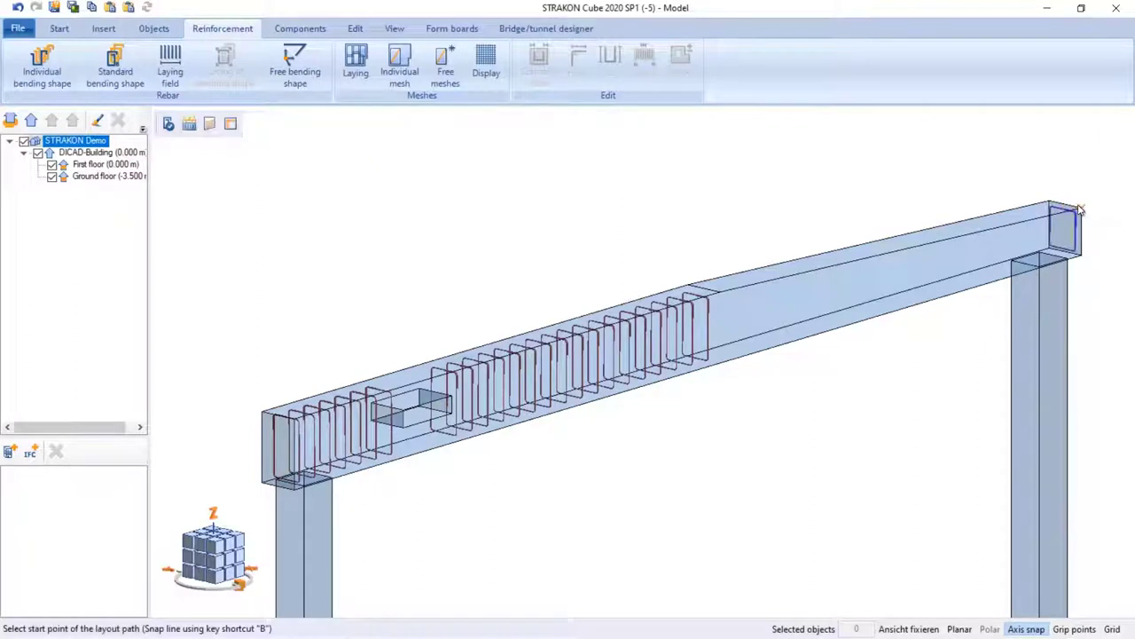
{"action": "left_click", "coordinate": [1081, 209]}
{"action": "left_click", "coordinate": [724, 303]}
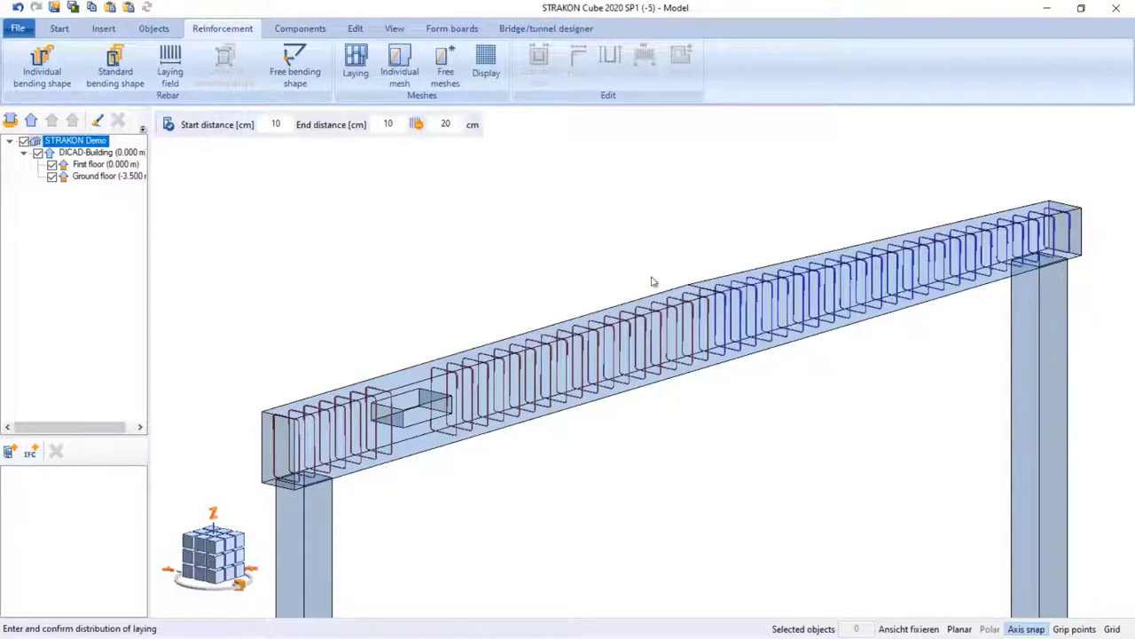
{"action": "right_click", "coordinate": [395, 160]}
Step: Place a stirrup with diameter 8 and the Minimal option in the beam section above the opening, with its layout path along the opening
{"action": "middle_click_drag", "start_coordinate": [373, 255], "coordinate": [464, 217]}
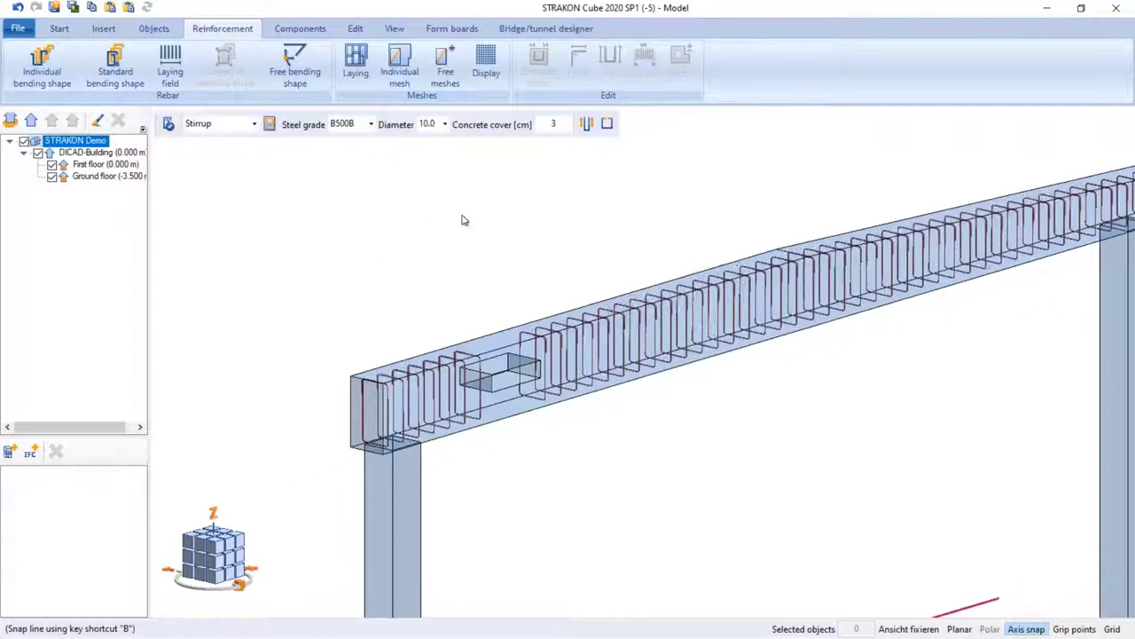
{"action": "scroll", "coordinate": [462, 218], "scroll_direction": "up", "scroll_amount": 5}
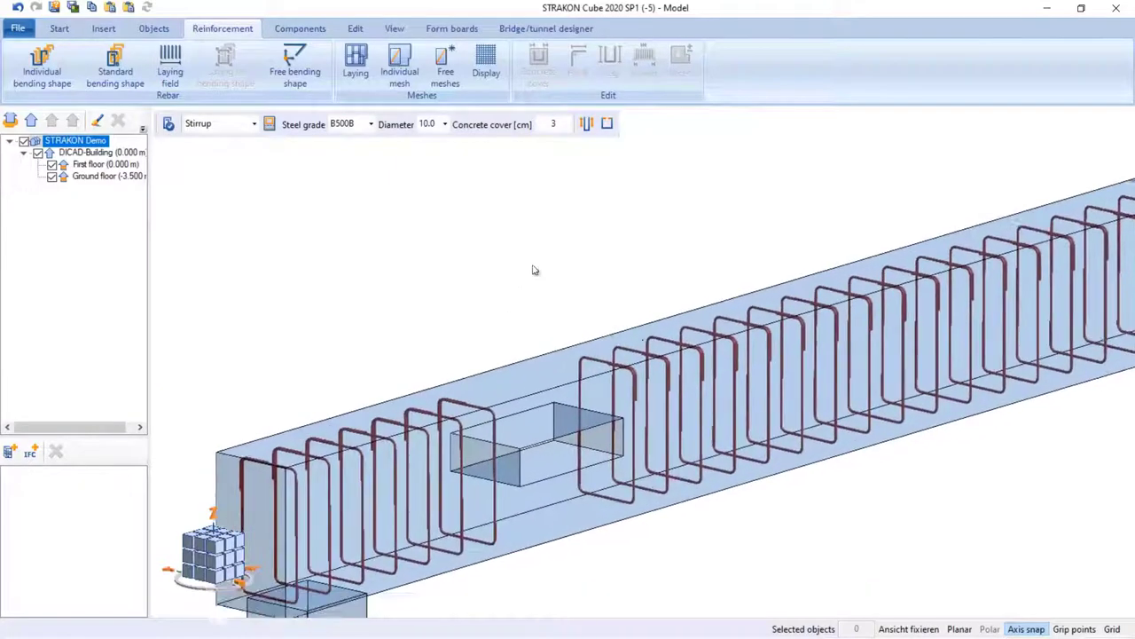
{"action": "middle_click_drag", "start_coordinate": [542, 239], "coordinate": [546, 228]}
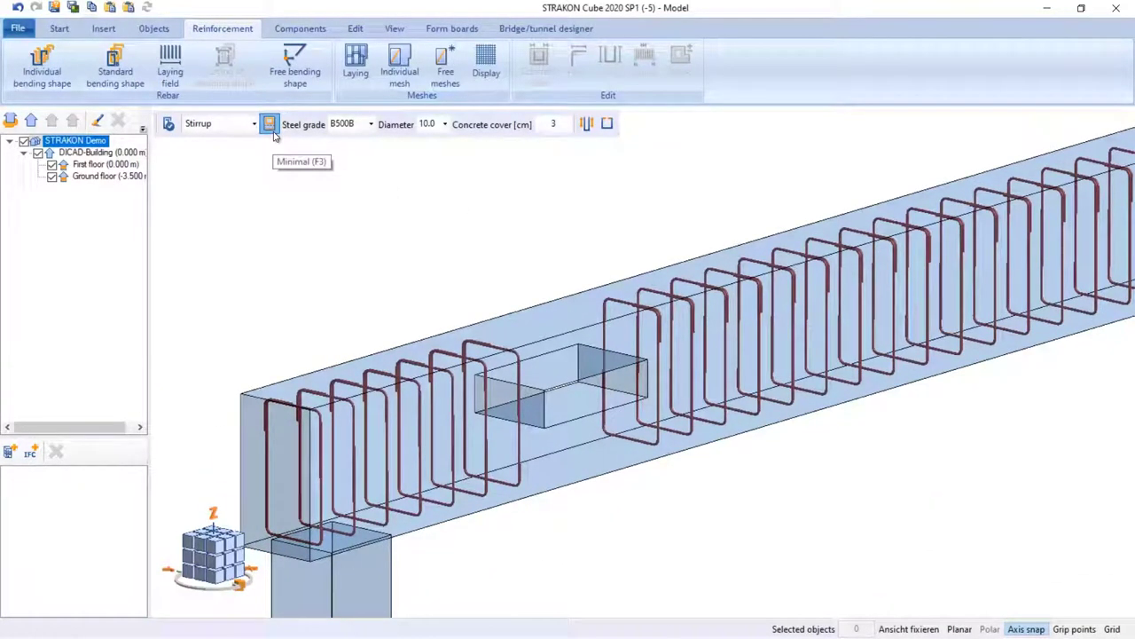
{"action": "left_click", "coordinate": [446, 128]}
{"action": "left_click", "coordinate": [425, 150]}
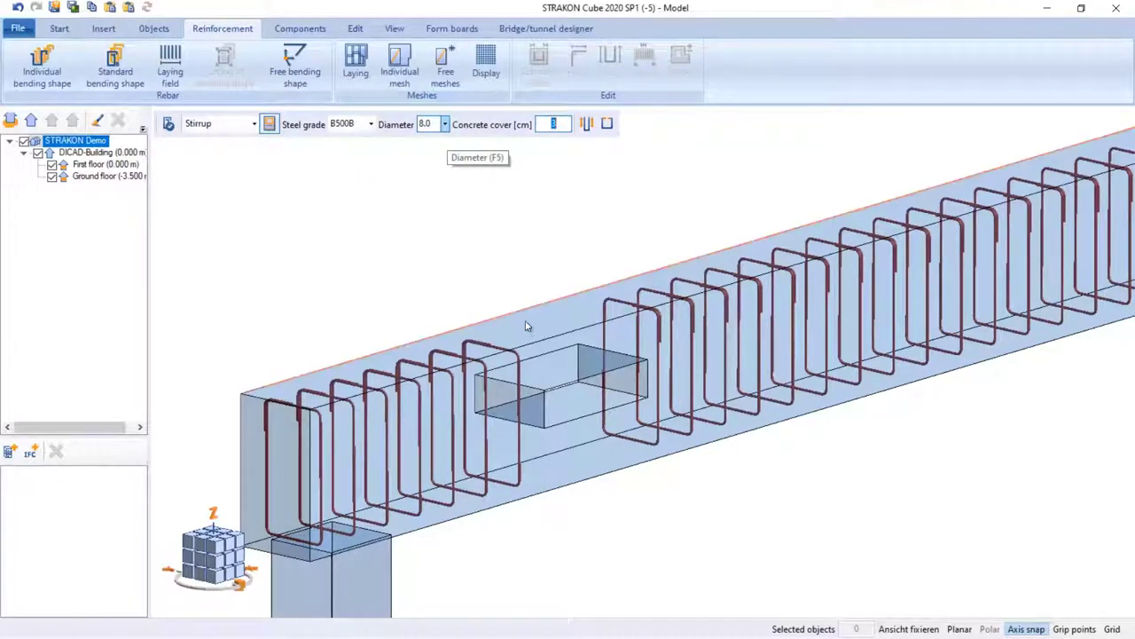
{"action": "left_click", "coordinate": [531, 345]}
{"action": "left_click", "coordinate": [567, 339]}
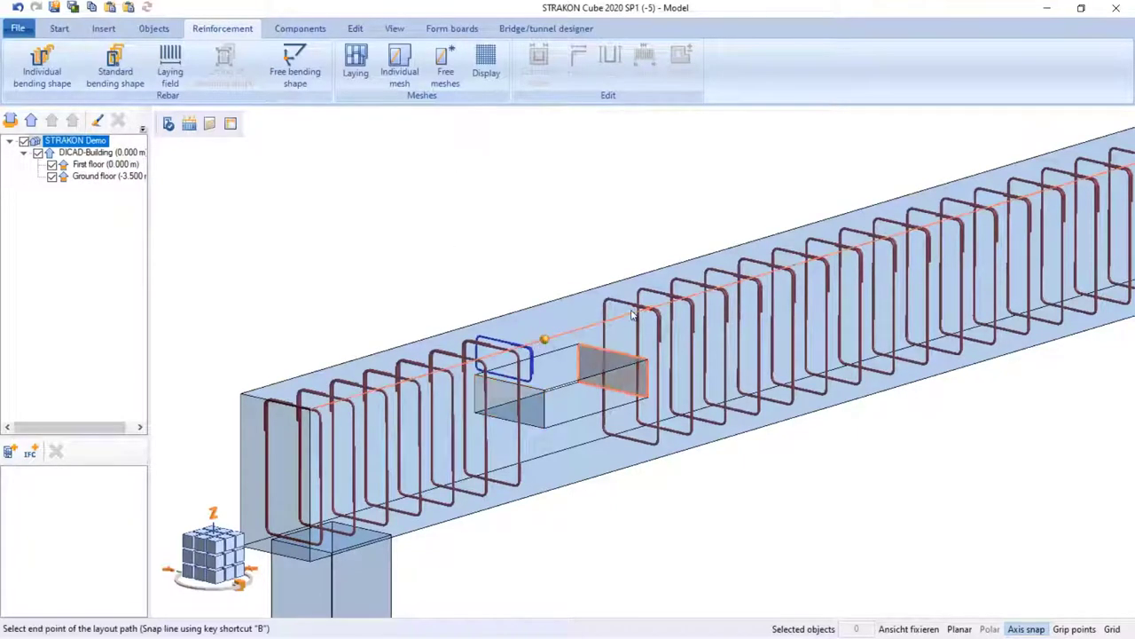
{"action": "left_click", "coordinate": [632, 315]}
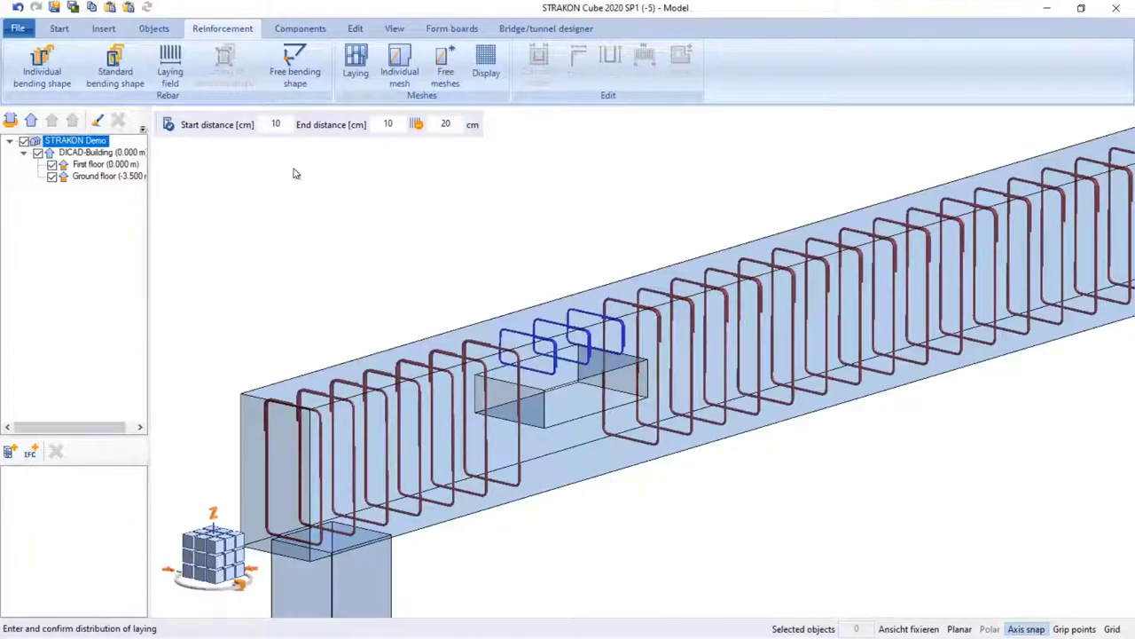
Step: Distribute the small stirrups above the opening by quantity, with 4 bars and 5 cm start and end distances
{"action": "left_click", "coordinate": [275, 124]}
{"action": "type", "text": "5"}
{"action": "left_click", "coordinate": [399, 124]}
{"action": "type", "text": "5"}
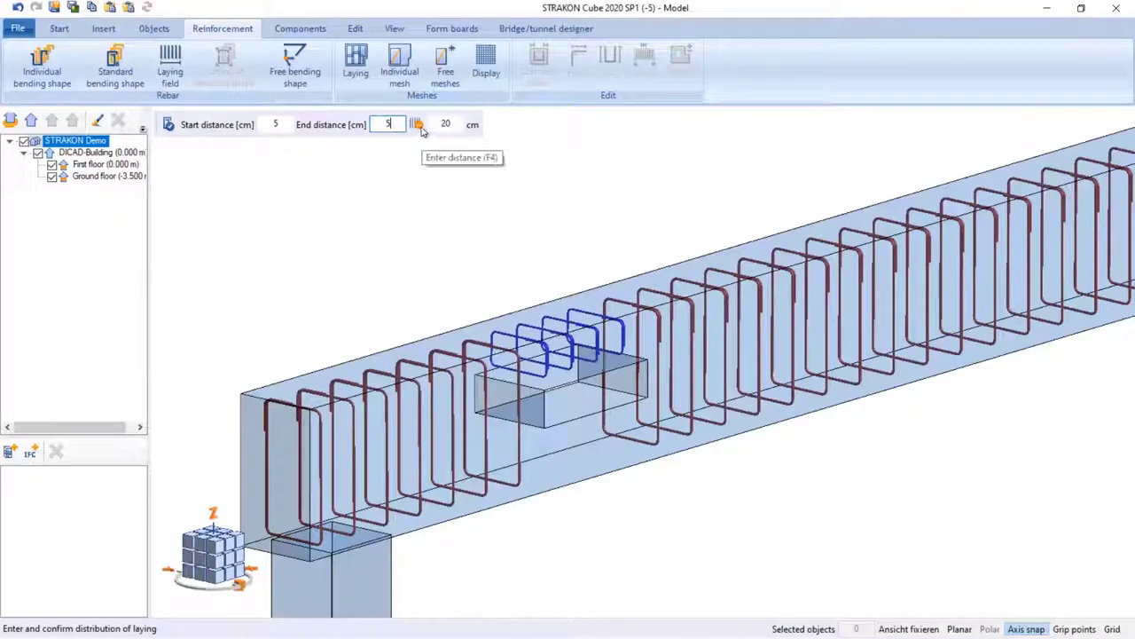
{"action": "left_click", "coordinate": [417, 125]}
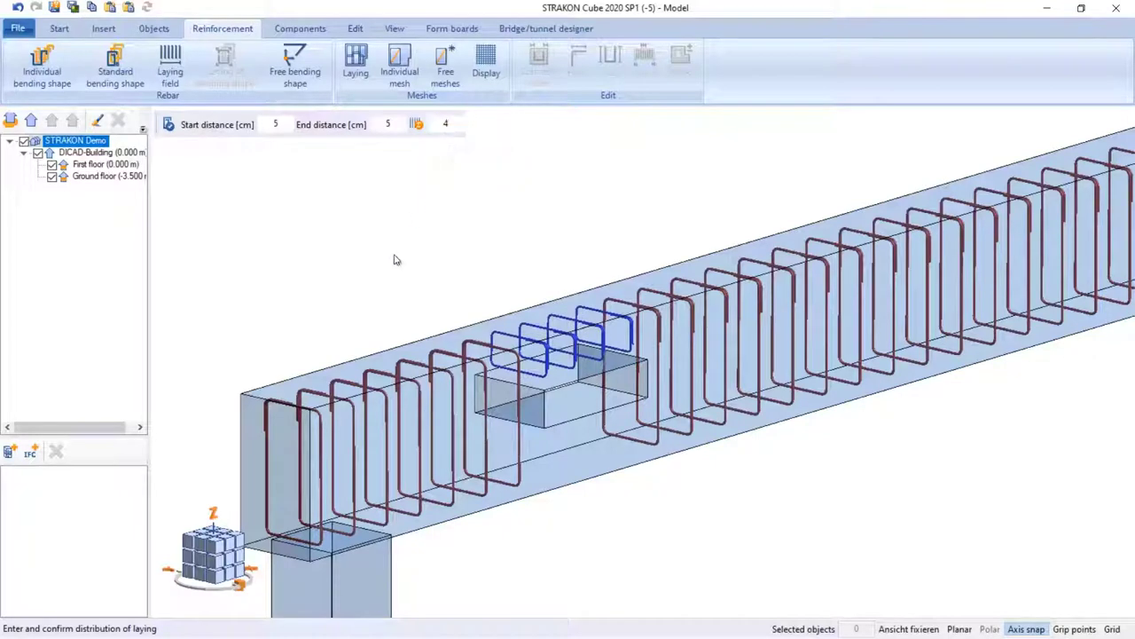
{"action": "key", "text": "Return"}
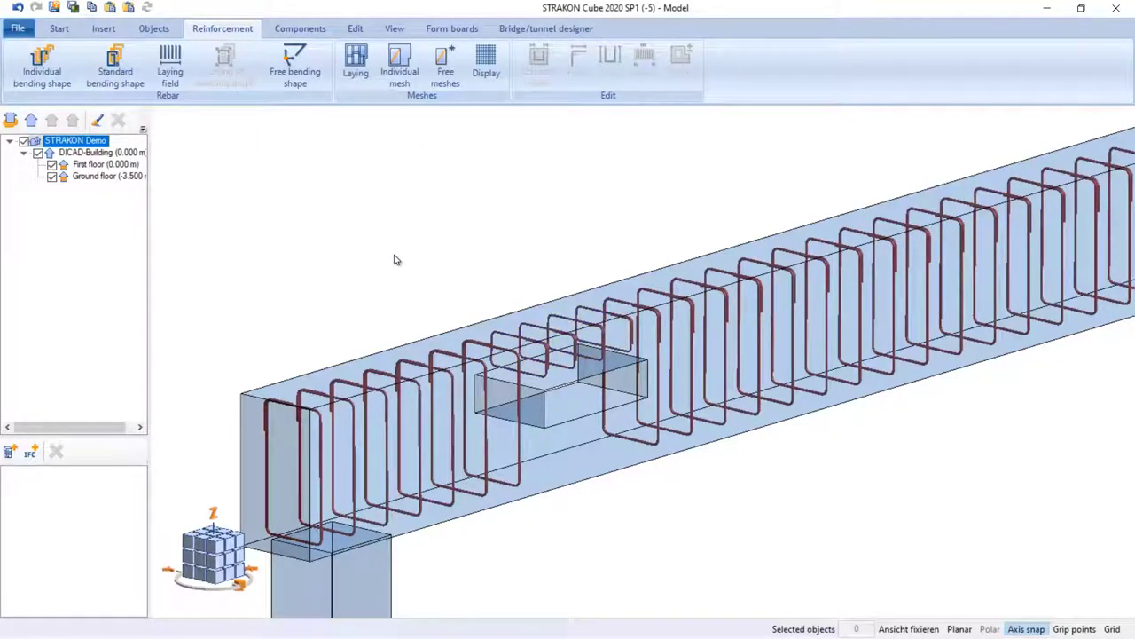
Step: Place a stirrup with diameter 8 in the beam section below the opening
{"action": "middle_click_drag", "start_coordinate": [403, 246], "coordinate": [421, 225]}
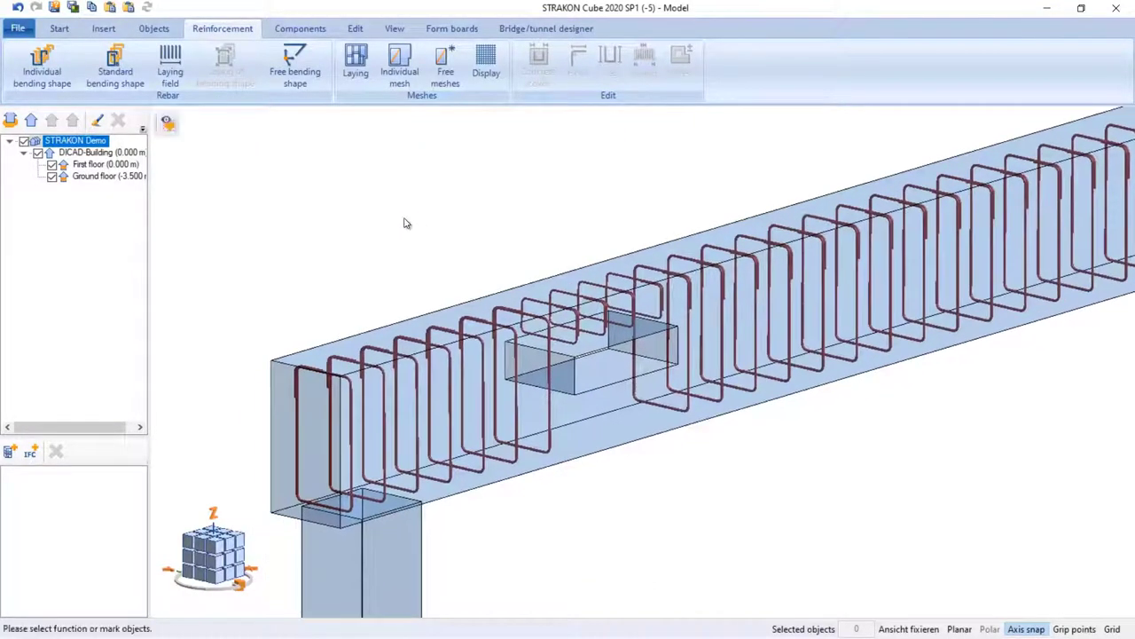
{"action": "left_click", "coordinate": [62, 75]}
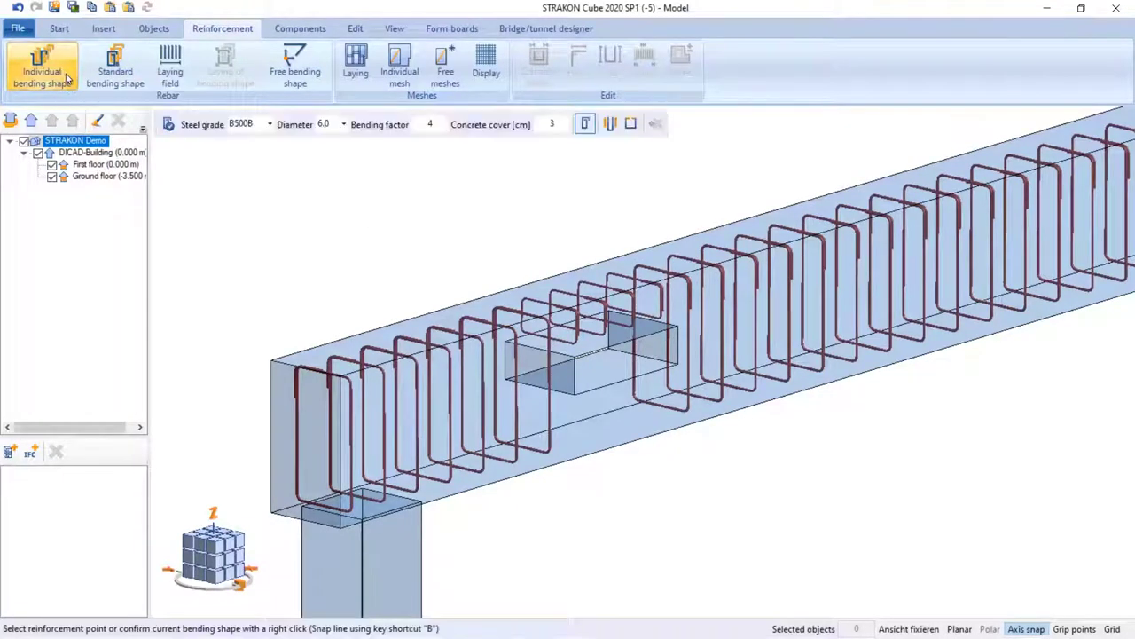
{"action": "left_click", "coordinate": [344, 125]}
{"action": "left_click", "coordinate": [346, 160]}
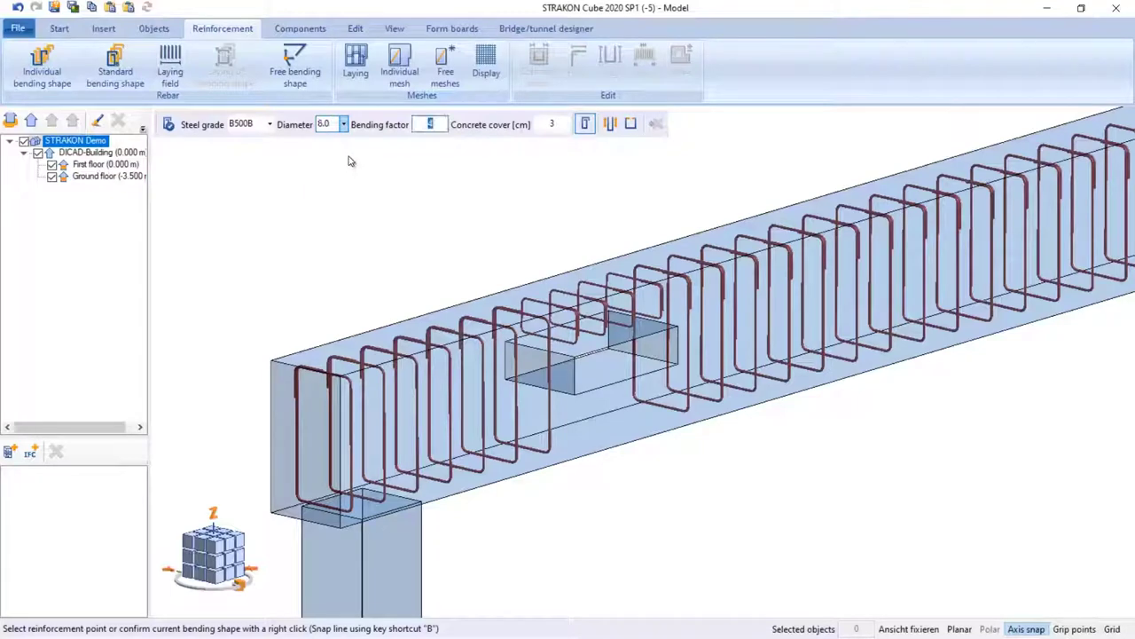
{"action": "left_click", "coordinate": [575, 396]}
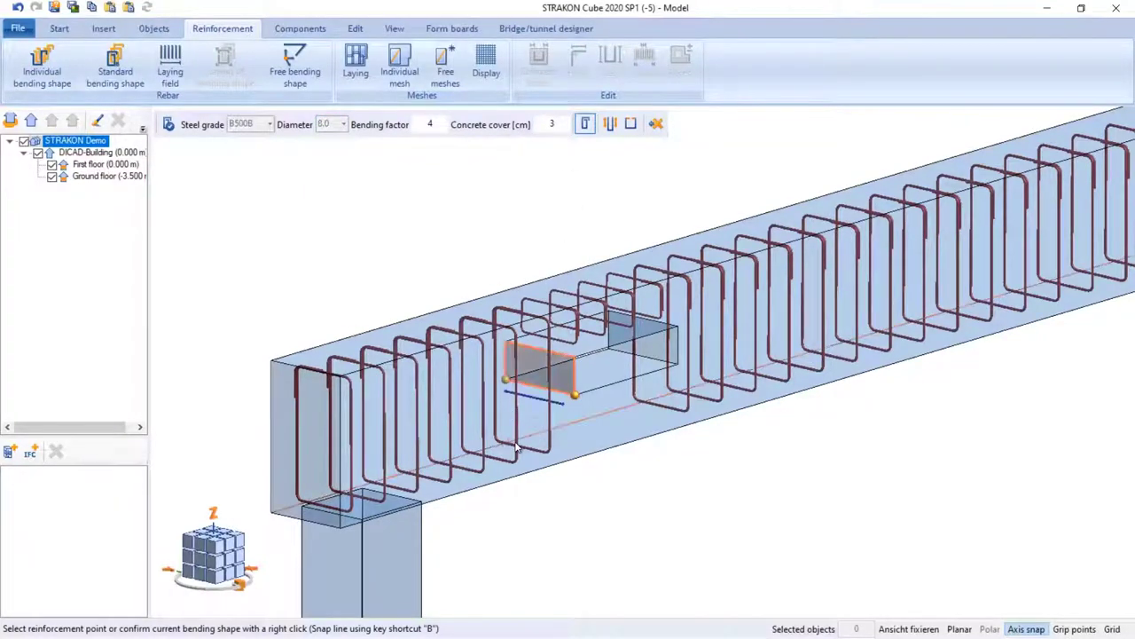
{"action": "right_click", "coordinate": [572, 406]}
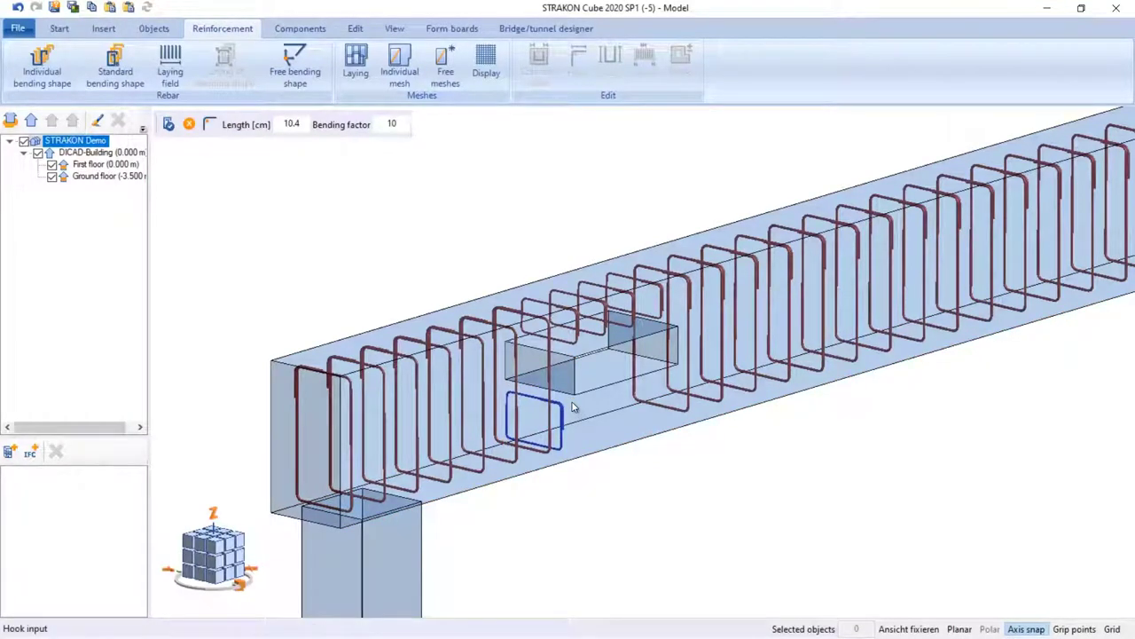
{"action": "right_click", "coordinate": [572, 407]}
Step: Lay the small stirrups along the opening's lower edge, with 4 bars and 5 cm start and end distances
{"action": "left_click", "coordinate": [576, 400]}
{"action": "left_click", "coordinate": [680, 375]}
{"action": "right_click", "coordinate": [681, 376]}
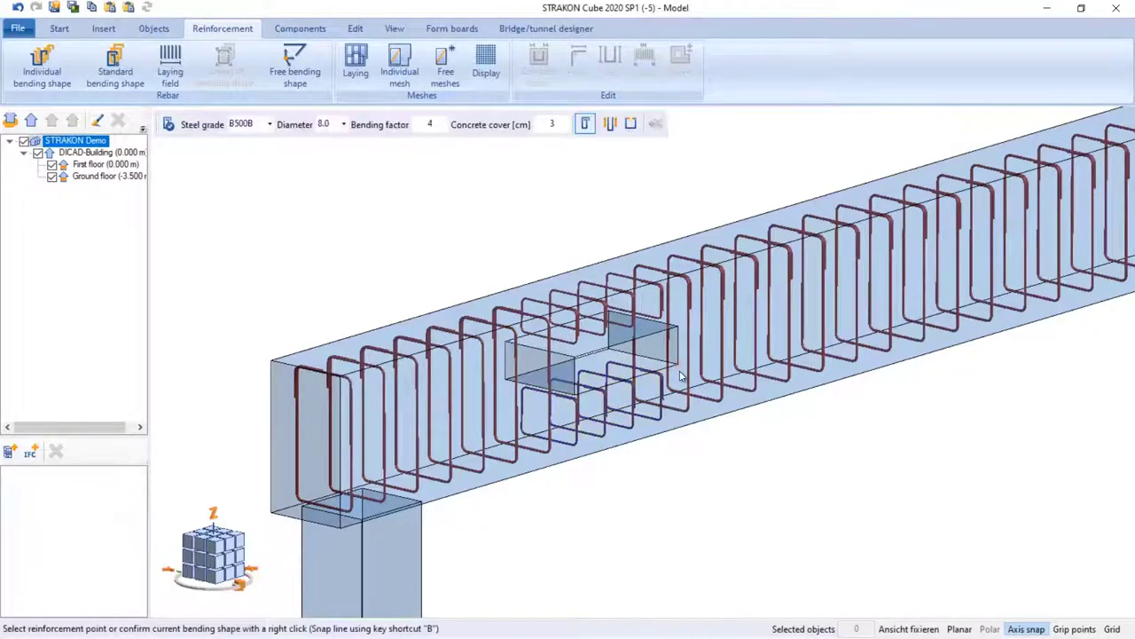
{"action": "right_click", "coordinate": [681, 376]}
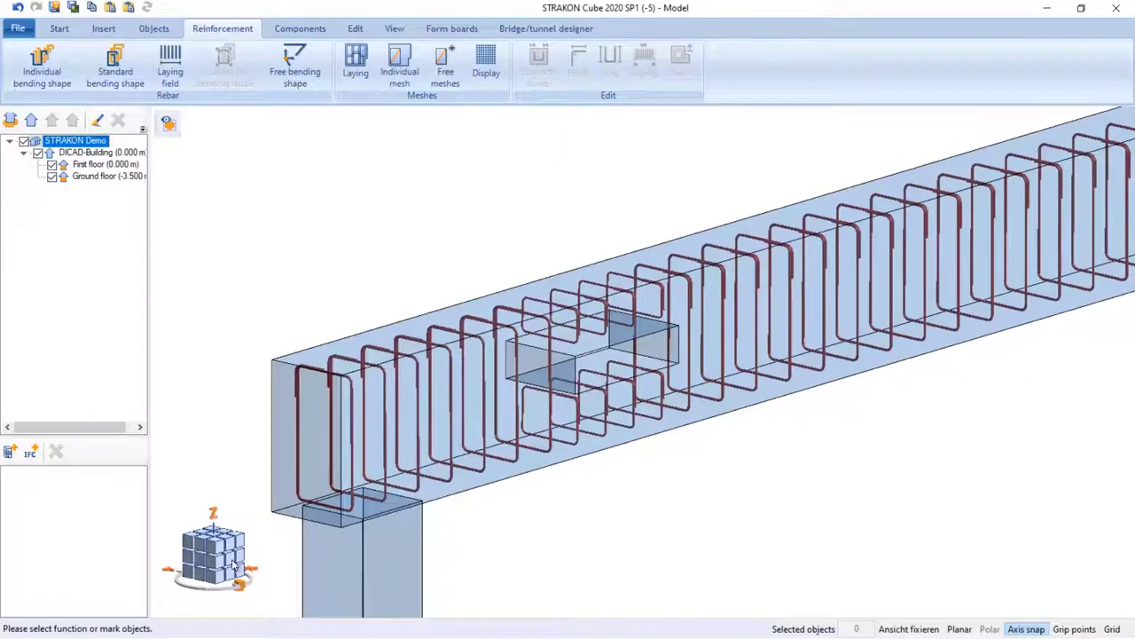
Step: Shape an individual bar with diameter 14 along the beam's upper edge from end to end through the ridge, considering other reinforcement
{"action": "left_click", "coordinate": [234, 565]}
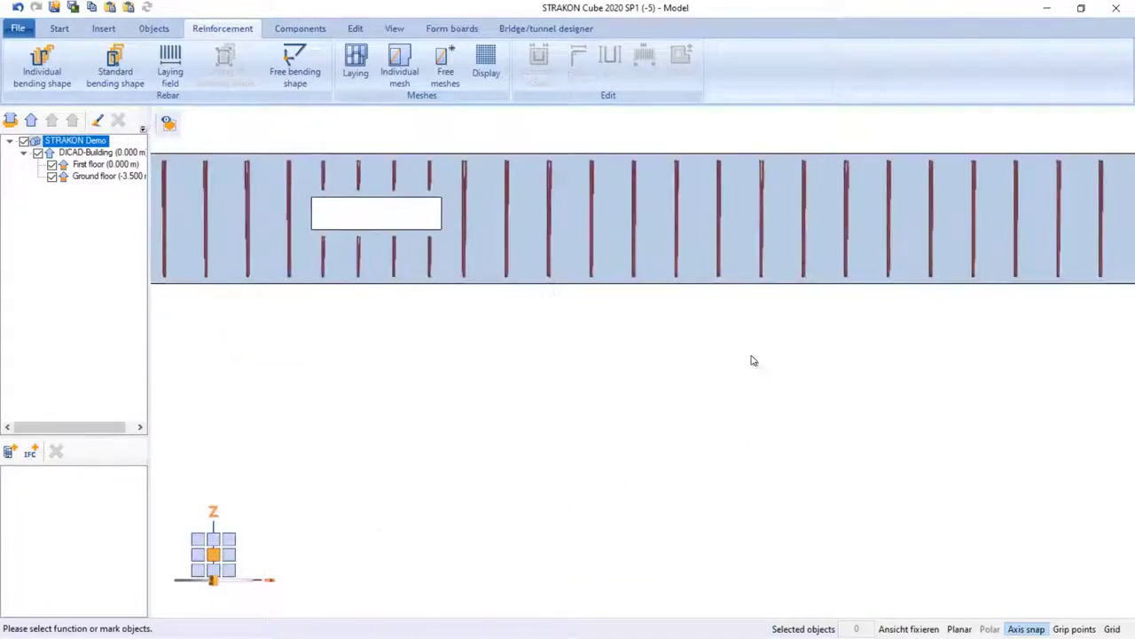
{"action": "scroll", "coordinate": [708, 345], "scroll_direction": "down", "scroll_amount": 3}
{"action": "middle_click_drag", "start_coordinate": [678, 403], "coordinate": [543, 389]}
{"action": "scroll", "coordinate": [547, 375], "scroll_direction": "down", "scroll_amount": 2}
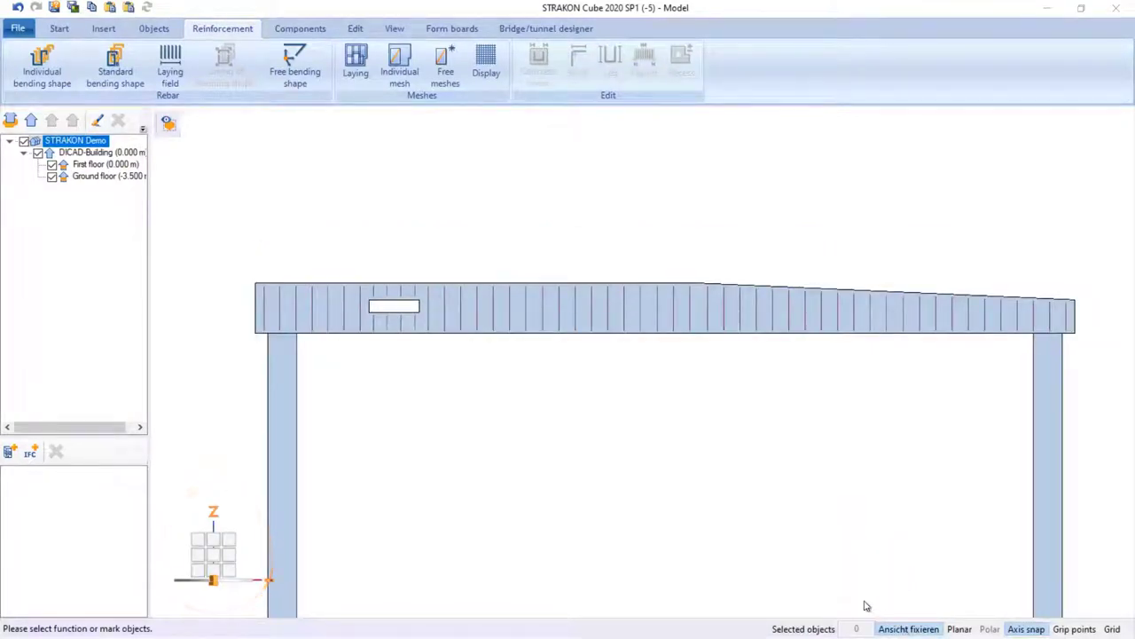
{"action": "left_click", "coordinate": [42, 64]}
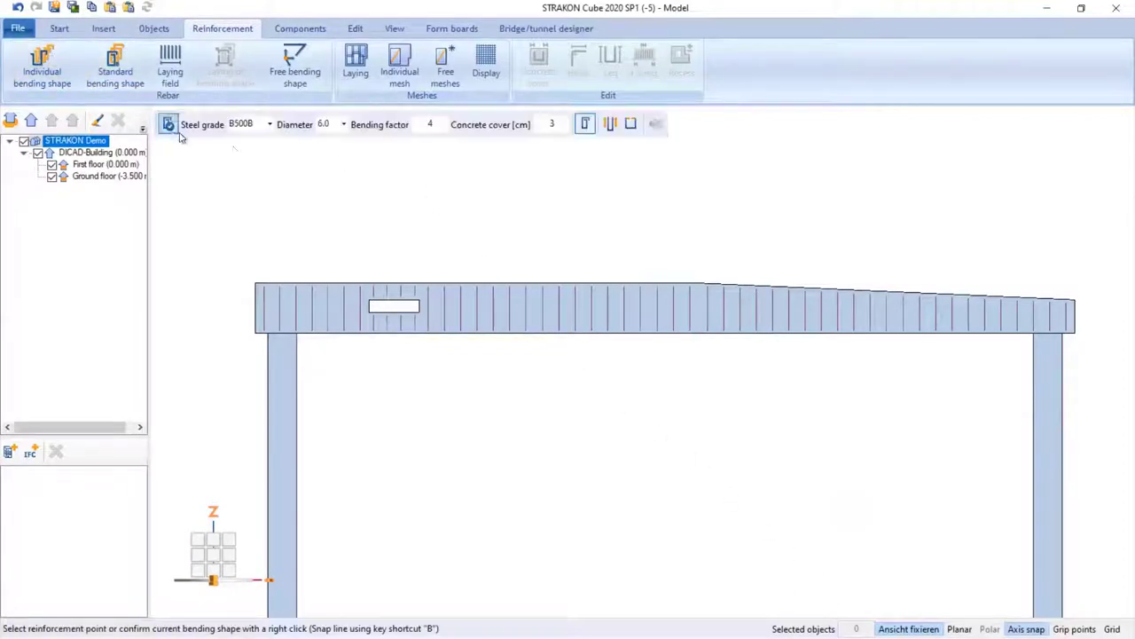
{"action": "left_click", "coordinate": [343, 125]}
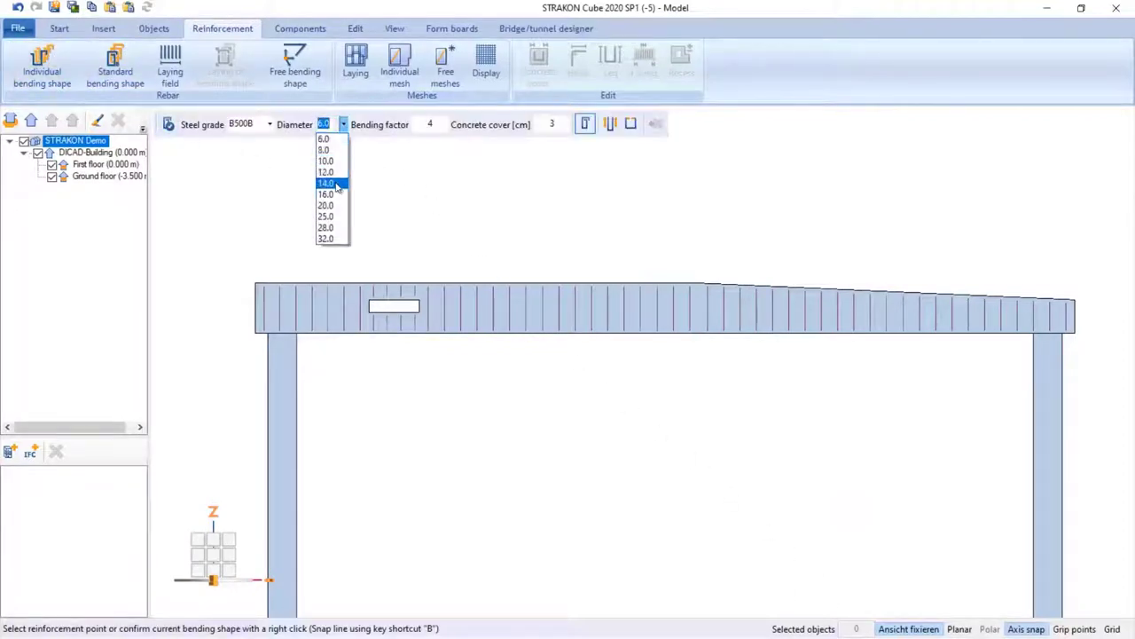
{"action": "type", "text": "14"}
{"action": "key", "text": "Tab"}
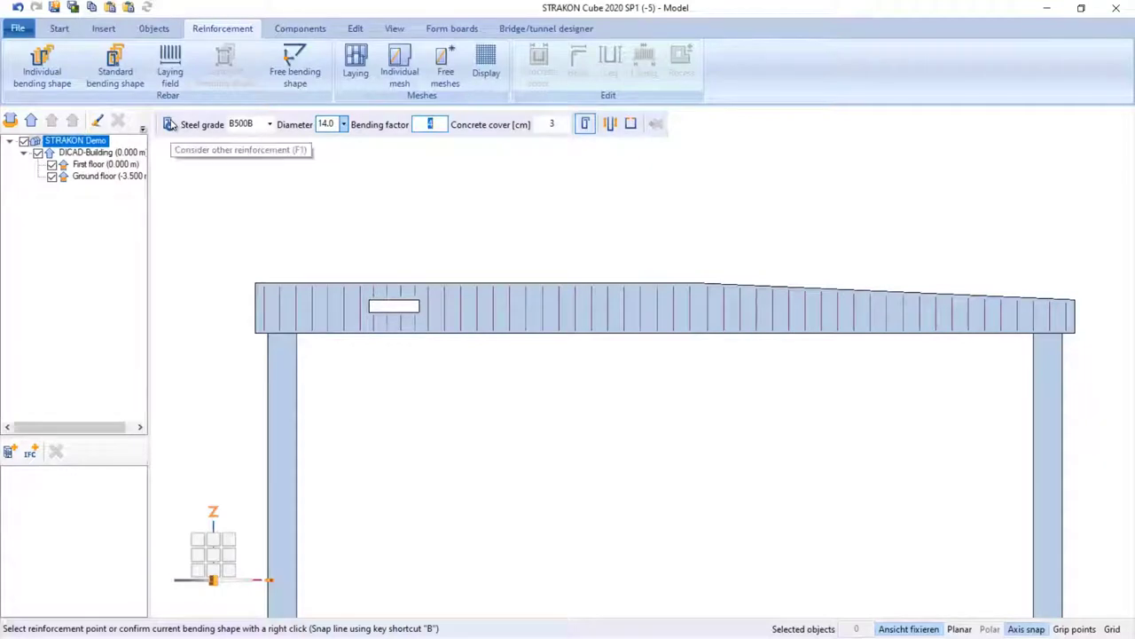
{"action": "left_click", "coordinate": [169, 124]}
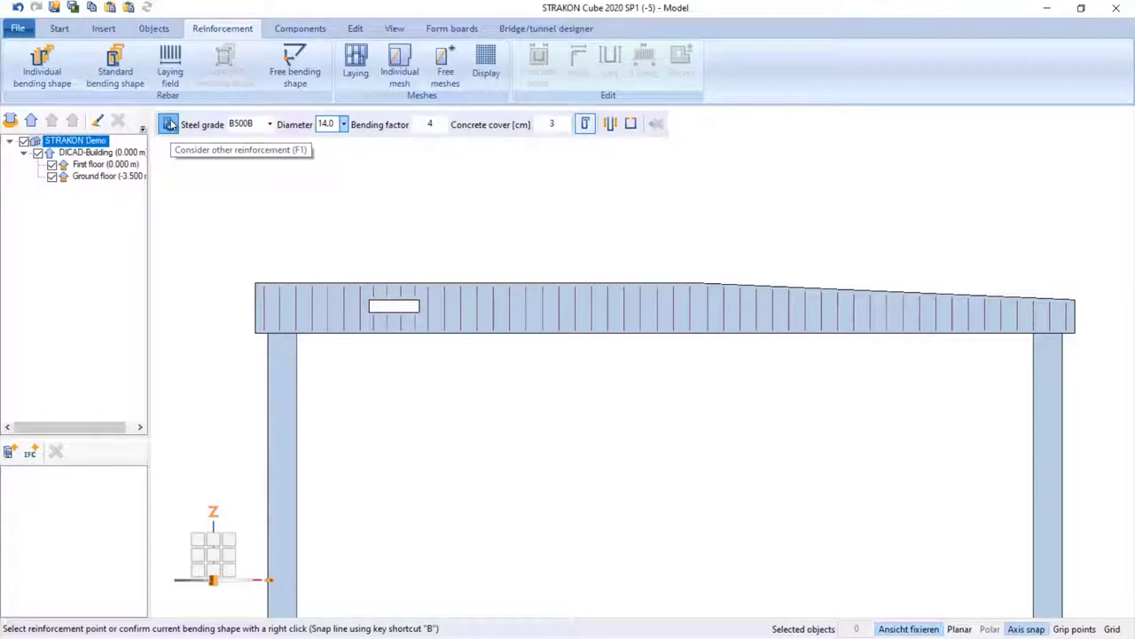
{"action": "left_click", "coordinate": [256, 283]}
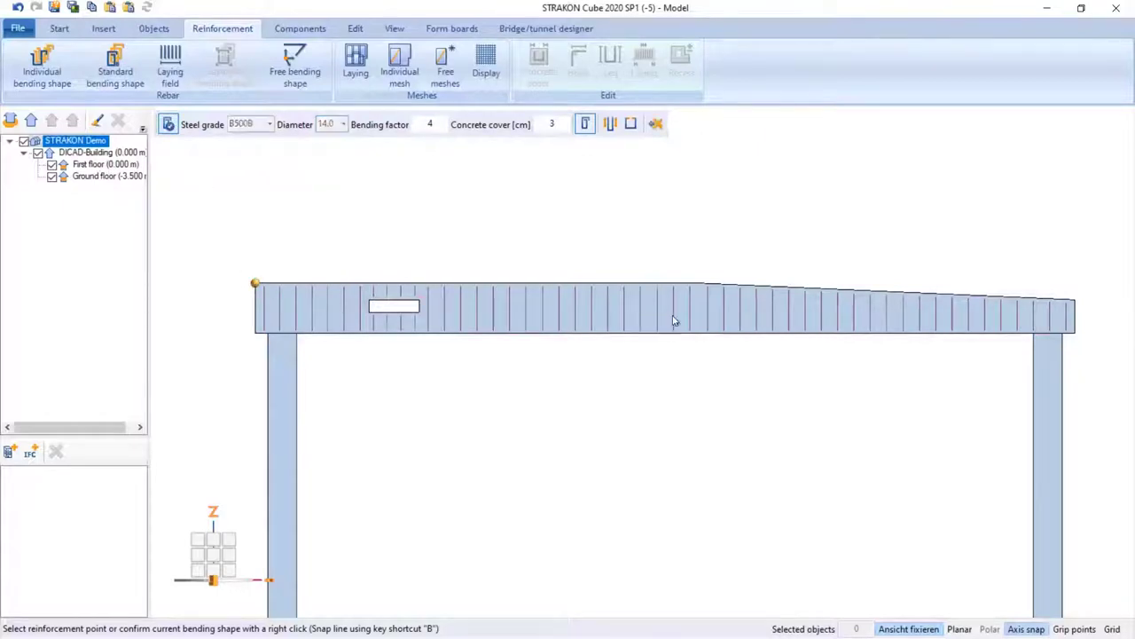
{"action": "left_click", "coordinate": [700, 284]}
{"action": "left_click", "coordinate": [1076, 300]}
{"action": "right_click", "coordinate": [1079, 302]}
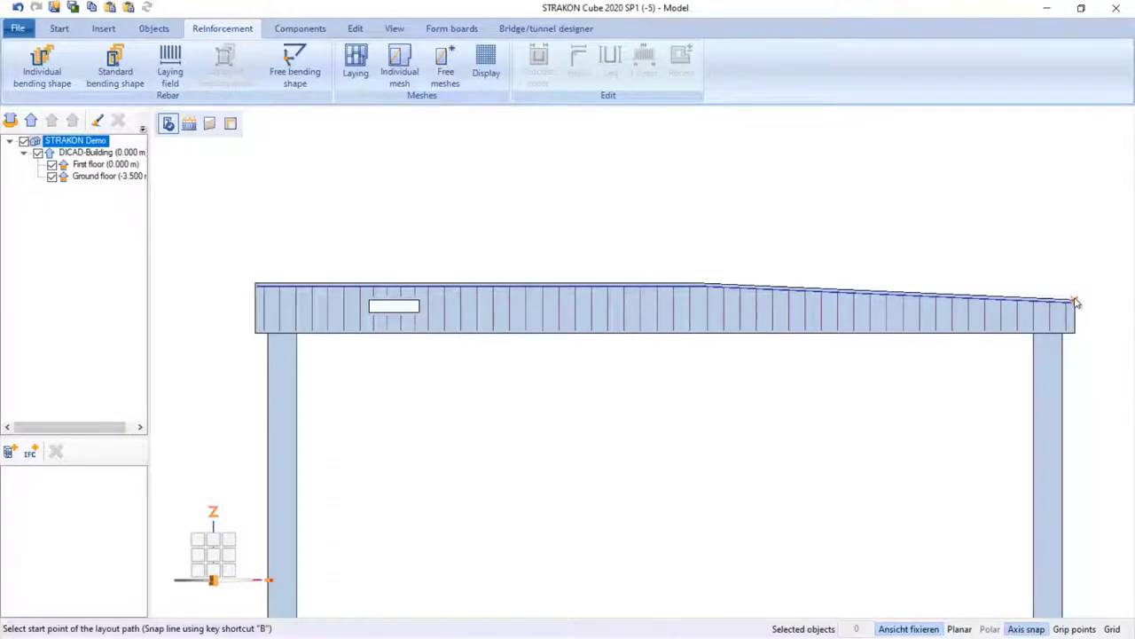
Step: Distribute the upper longitudinal bar across the beam width with 3 cm start and end distances and 2 bars
{"action": "left_click", "coordinate": [1076, 303]}
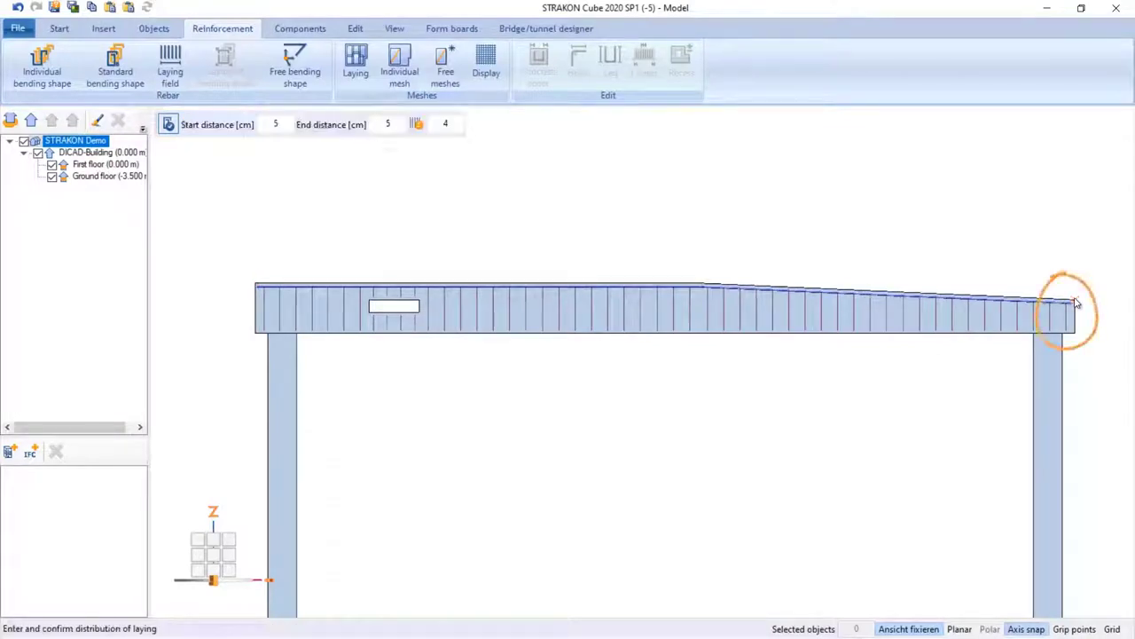
{"action": "left_click", "coordinate": [289, 126]}
{"action": "type", "text": "3"}
{"action": "key", "text": "Return"}
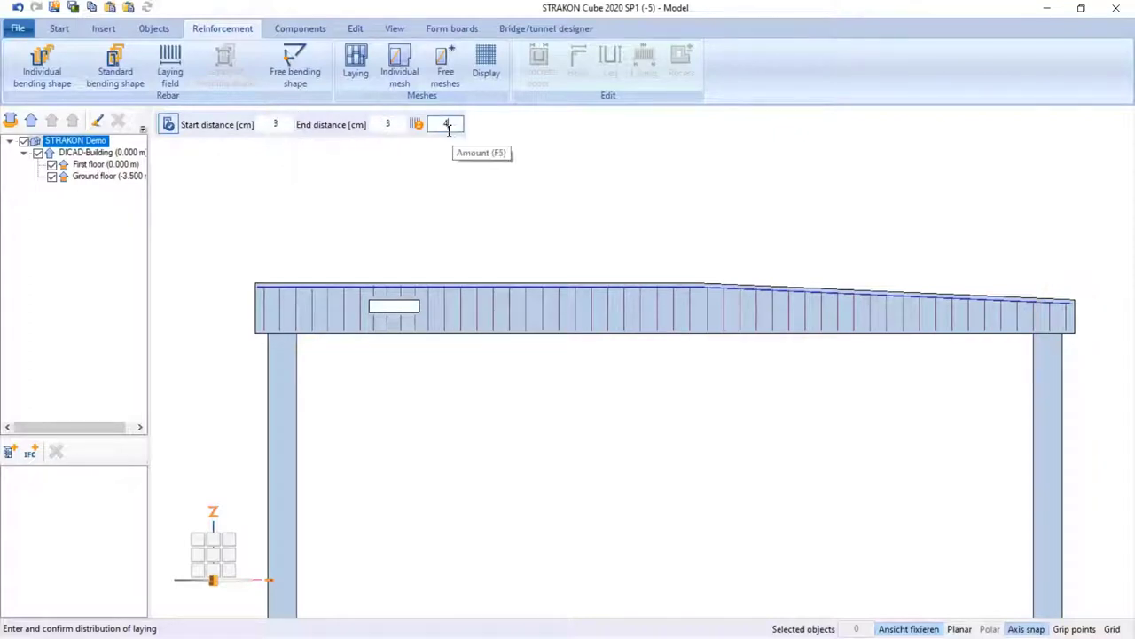
{"action": "type", "text": "2"}
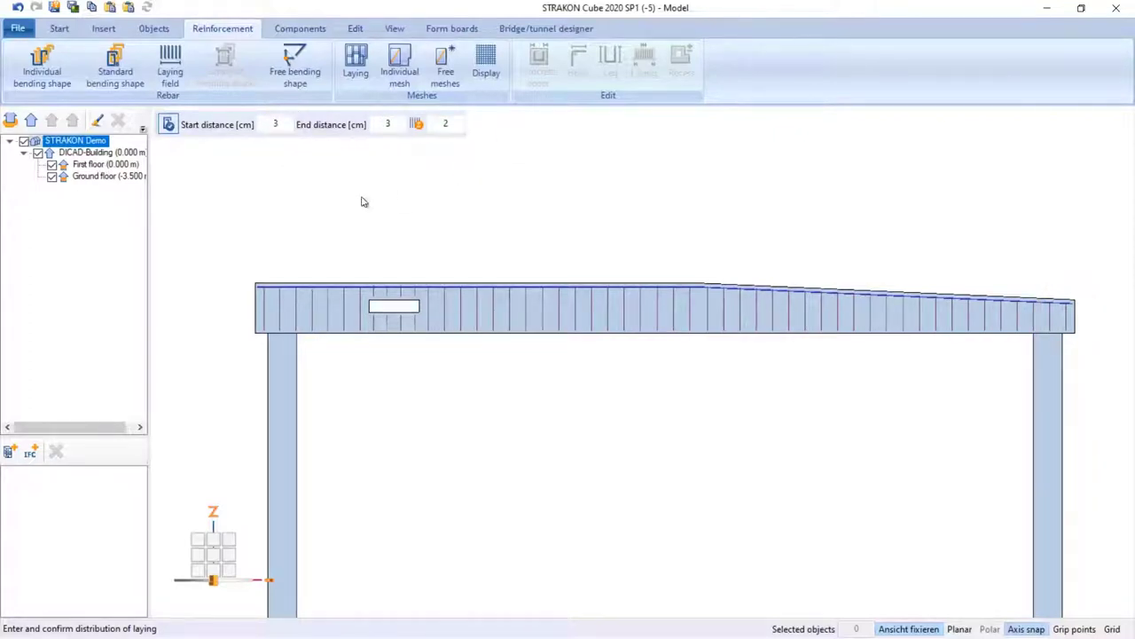
{"action": "key", "text": "Return"}
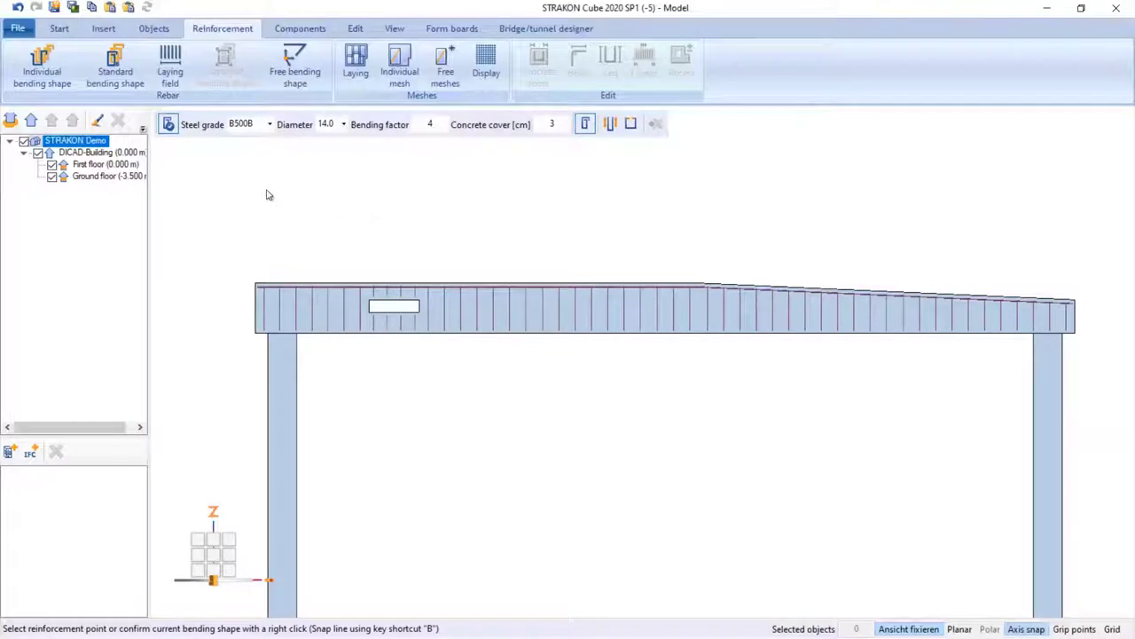
Step: Lay 2 straight rebars with diameter 8 along the beam's lower edge
{"action": "left_click", "coordinate": [116, 71]}
{"action": "left_click", "coordinate": [253, 124]}
{"action": "left_click", "coordinate": [213, 139]}
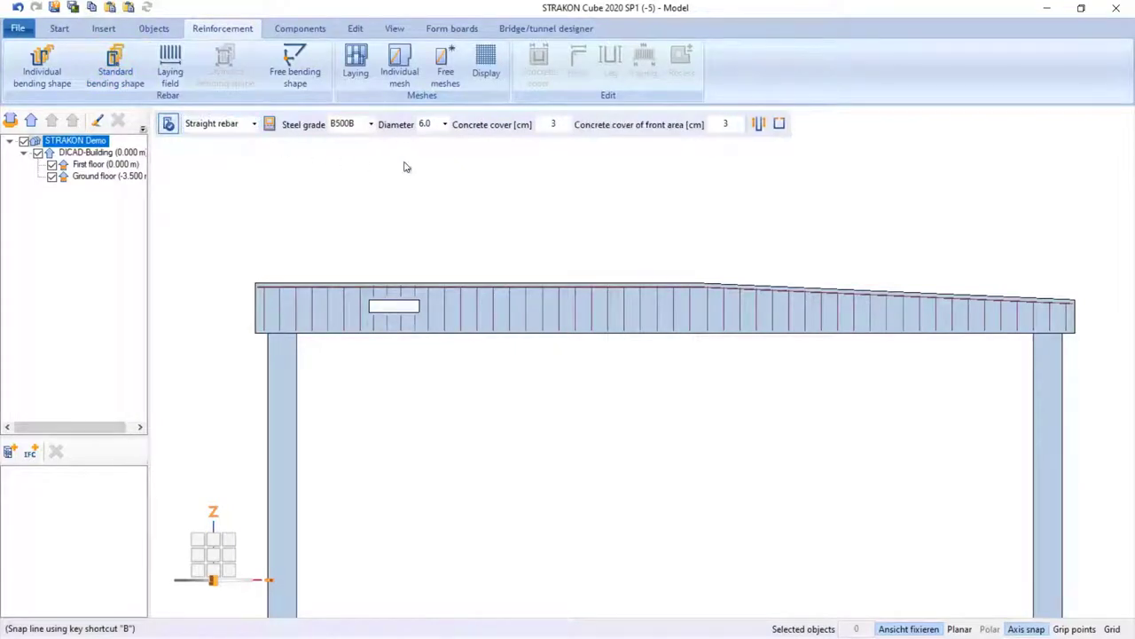
{"action": "left_click", "coordinate": [445, 124]}
{"action": "left_click", "coordinate": [435, 149]}
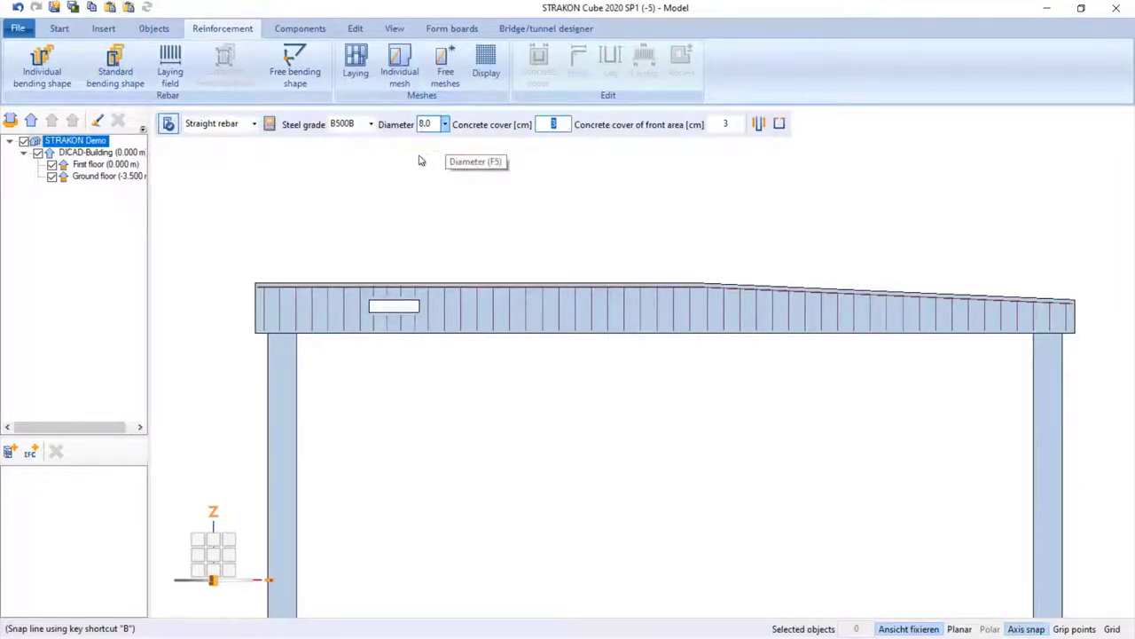
{"action": "left_click", "coordinate": [256, 338]}
{"action": "left_click", "coordinate": [256, 339]}
{"action": "key", "text": "Return"}
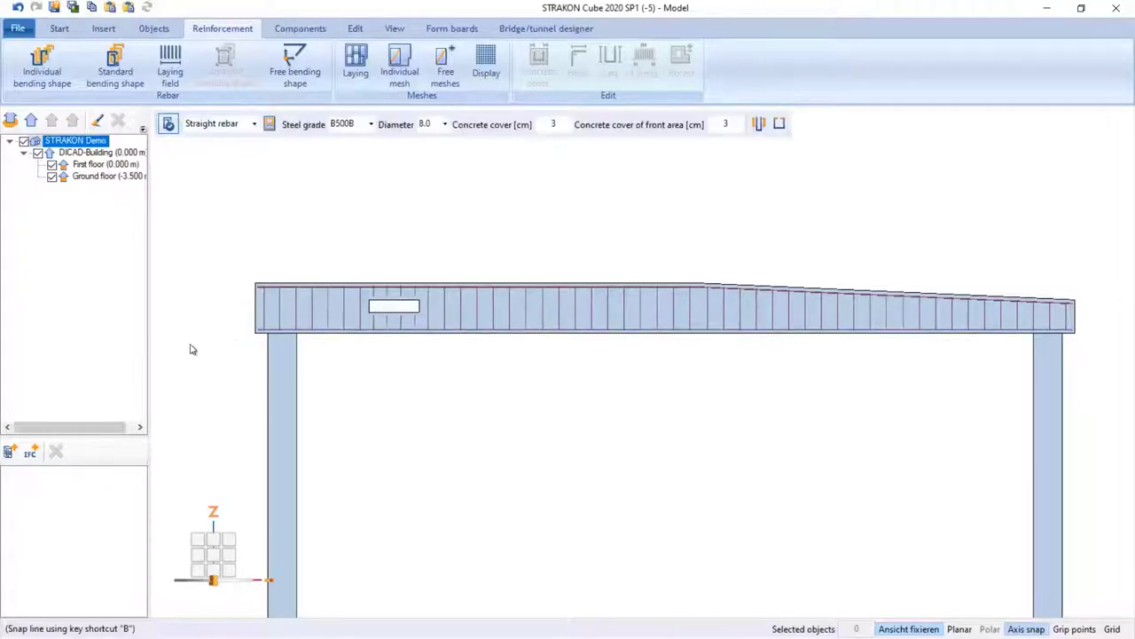
Step: Lay 2 straight rebars above the opening with the Minimal option, diameter 12 and a front area concrete cover of 32 cm
{"action": "scroll", "coordinate": [368, 239], "scroll_direction": "up", "scroll_amount": 5}
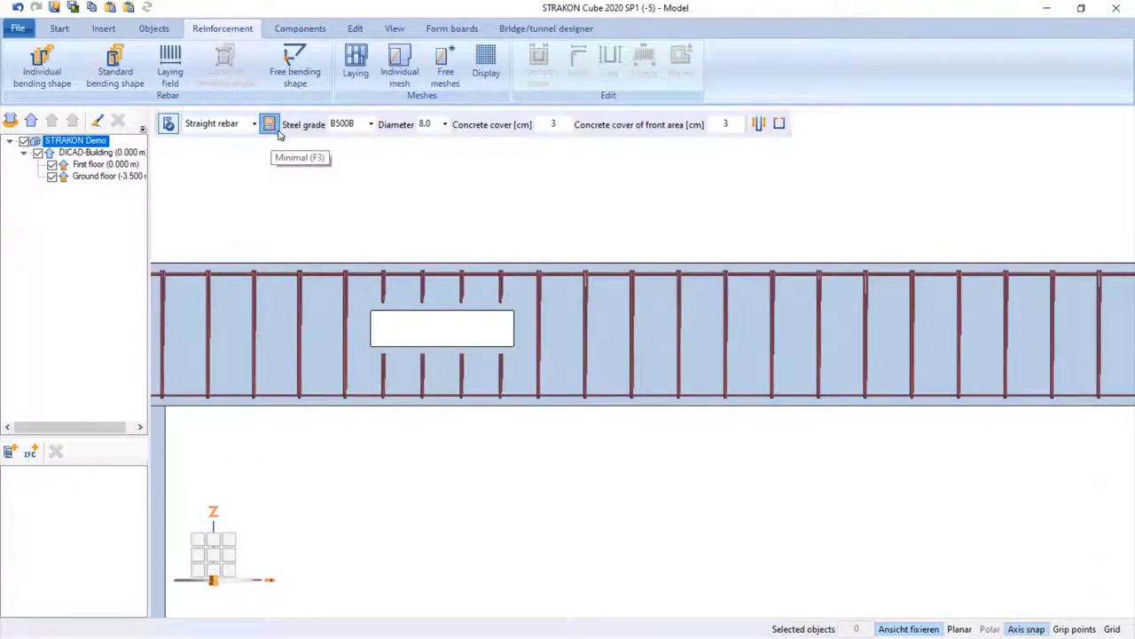
{"action": "left_click", "coordinate": [444, 125]}
{"action": "left_click", "coordinate": [440, 176]}
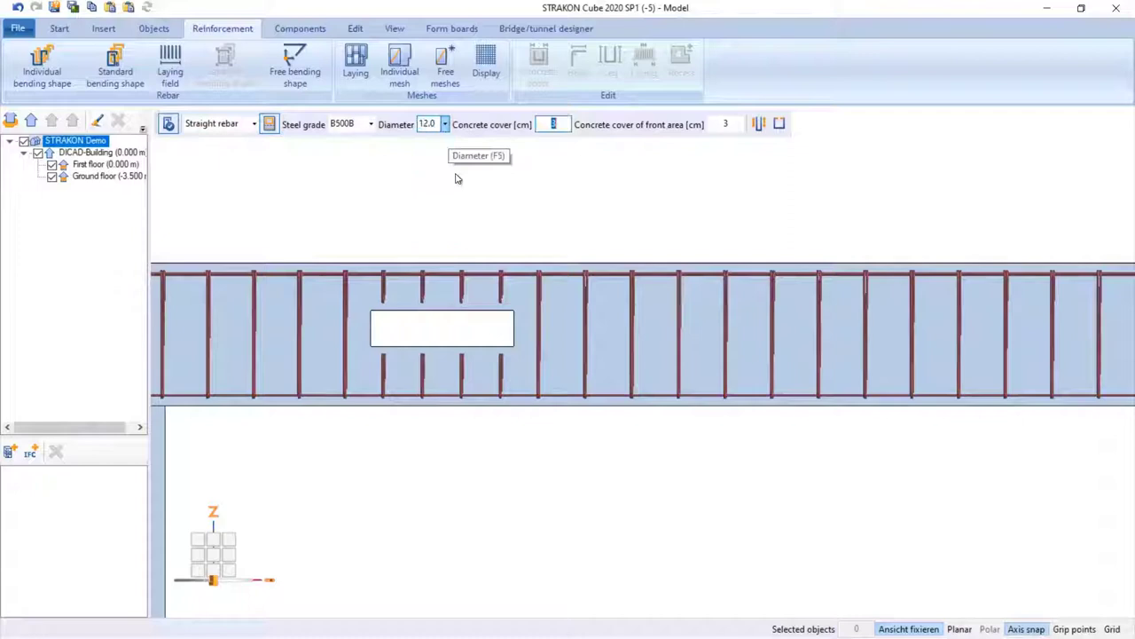
{"action": "left_click", "coordinate": [741, 124]}
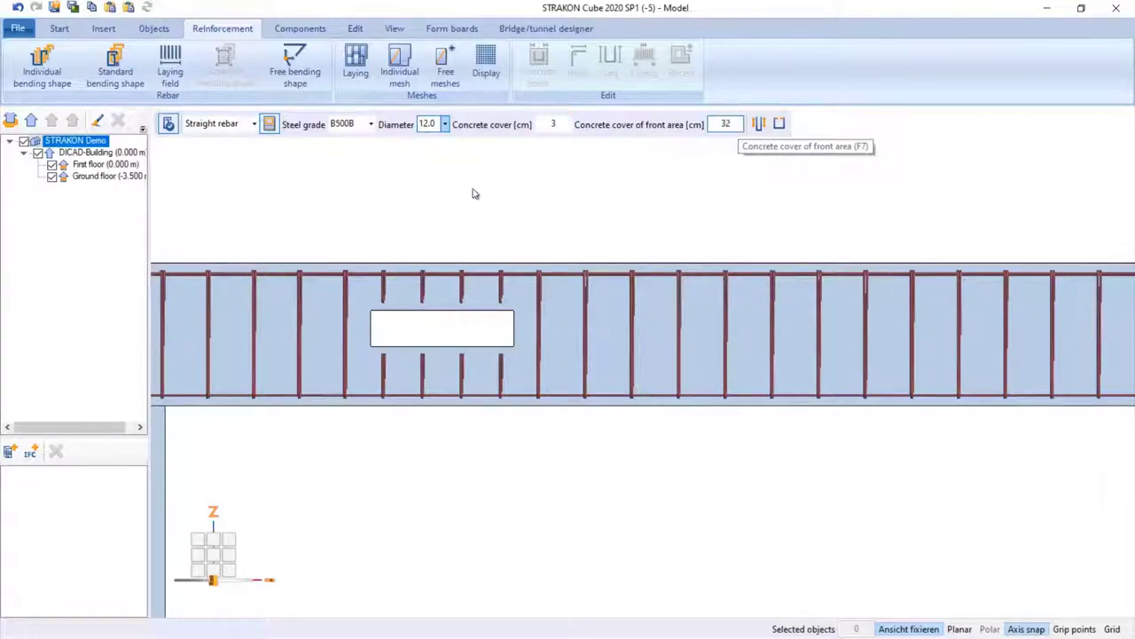
{"action": "left_click", "coordinate": [377, 312]}
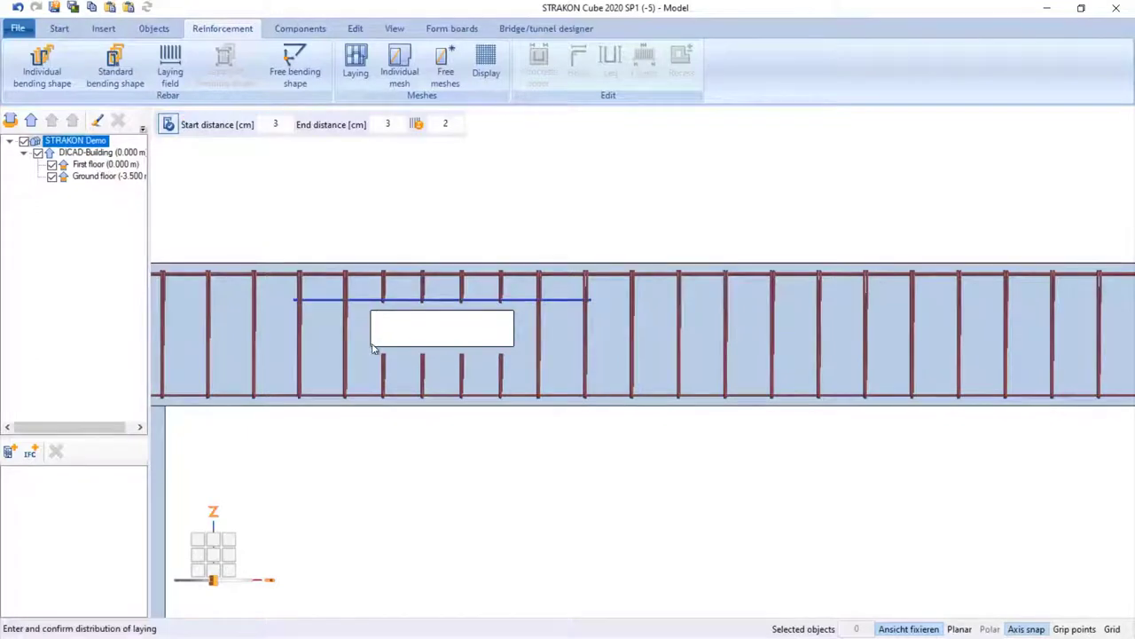
{"action": "right_click", "coordinate": [373, 348]}
Step: Lay 2 matching straight rebars with diameter 12 below the opening and end the rebar command
{"action": "left_click", "coordinate": [374, 347]}
{"action": "left_click", "coordinate": [373, 353]}
{"action": "right_click", "coordinate": [373, 353]}
{"action": "key", "text": "Escape"}
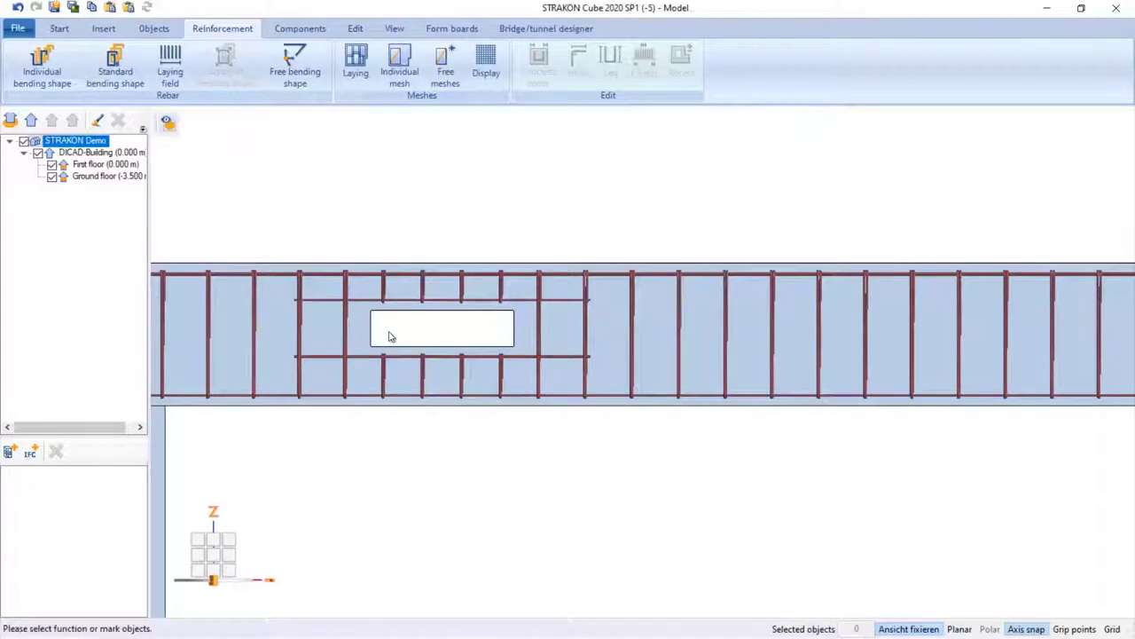
Step: Edit the laying of the beam's lower longitudinal bars in a 3D view, setting the amount to 4
{"action": "scroll", "coordinate": [548, 268], "scroll_direction": "down", "scroll_amount": 1}
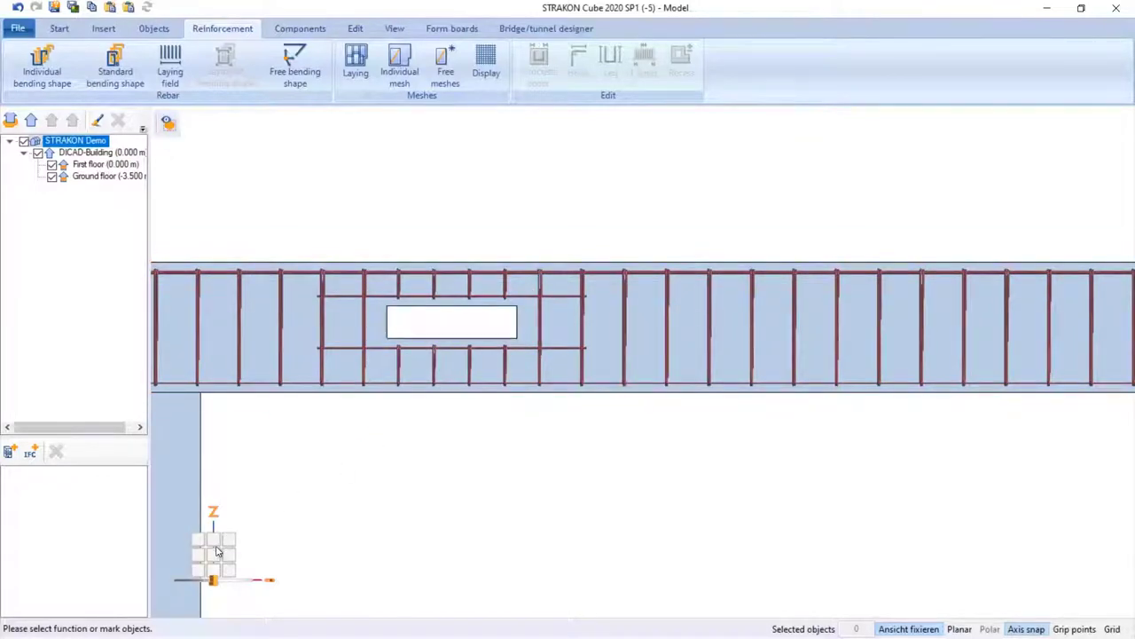
{"action": "key", "text": "e"}
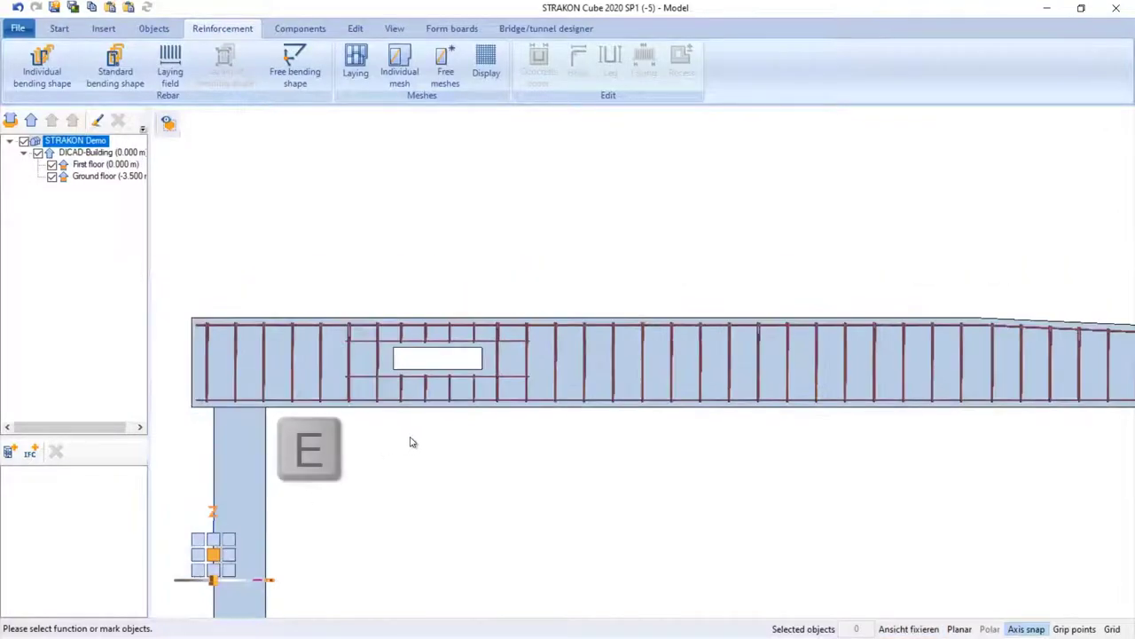
{"action": "middle_click_drag", "start_coordinate": [342, 374], "coordinate": [515, 435], "text": "shift"}
{"action": "scroll", "coordinate": [344, 395], "scroll_direction": "up", "scroll_amount": 1}
{"action": "scroll", "coordinate": [467, 478], "scroll_direction": "up", "scroll_amount": 1}
{"action": "scroll", "coordinate": [304, 459], "scroll_direction": "up", "scroll_amount": 5}
{"action": "scroll", "coordinate": [329, 439], "scroll_direction": "up", "scroll_amount": 3}
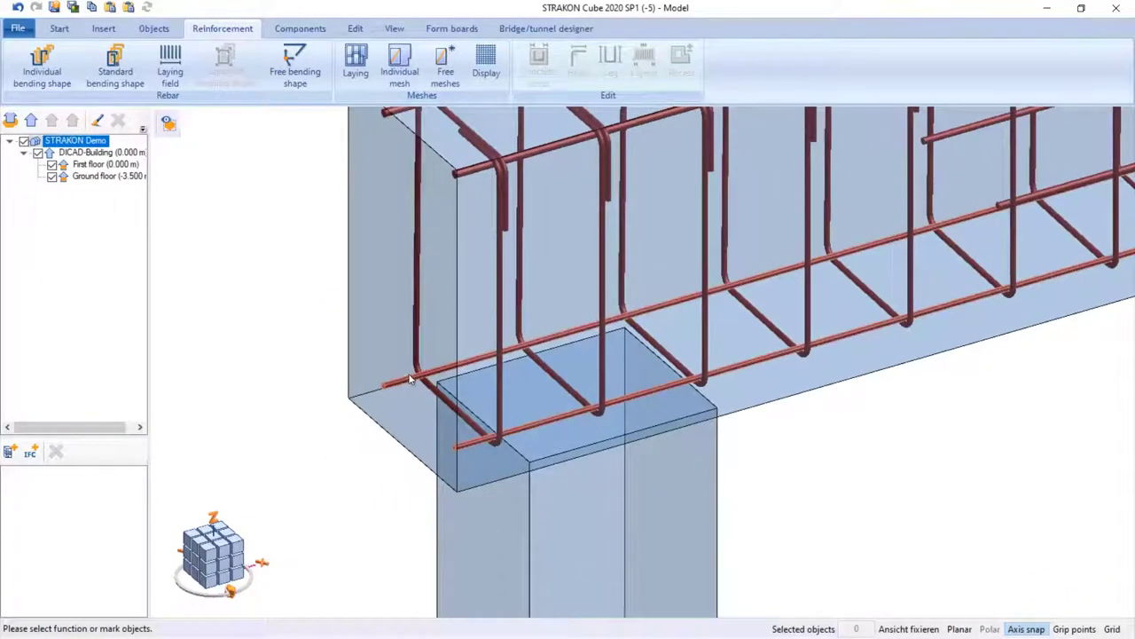
{"action": "left_click", "coordinate": [401, 386]}
{"action": "left_click", "coordinate": [643, 79]}
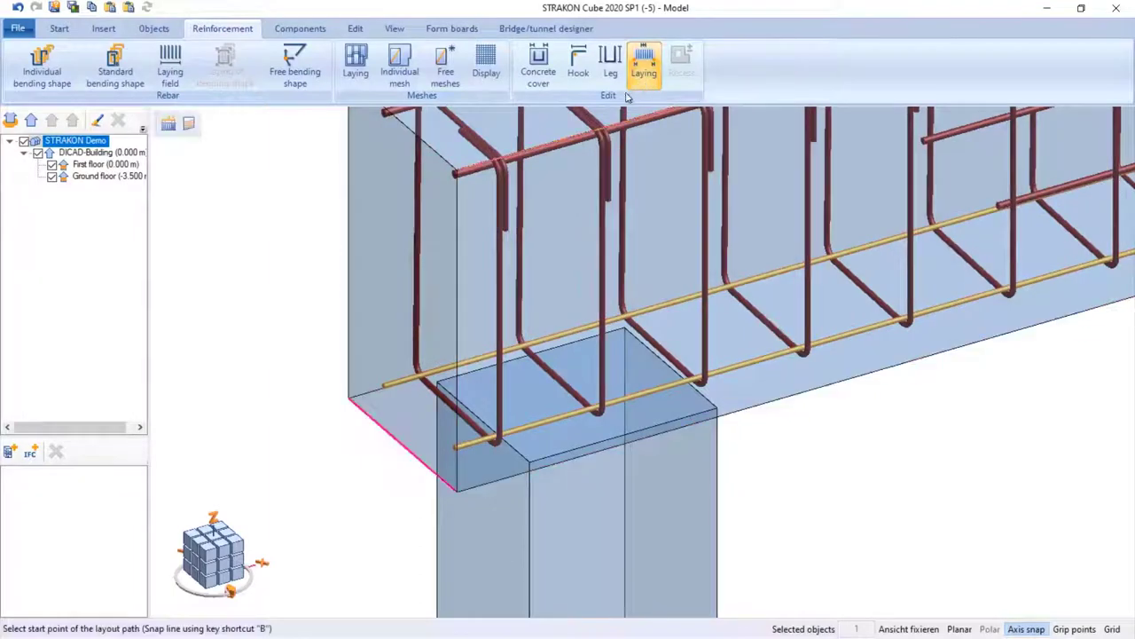
{"action": "right_click", "coordinate": [266, 193]}
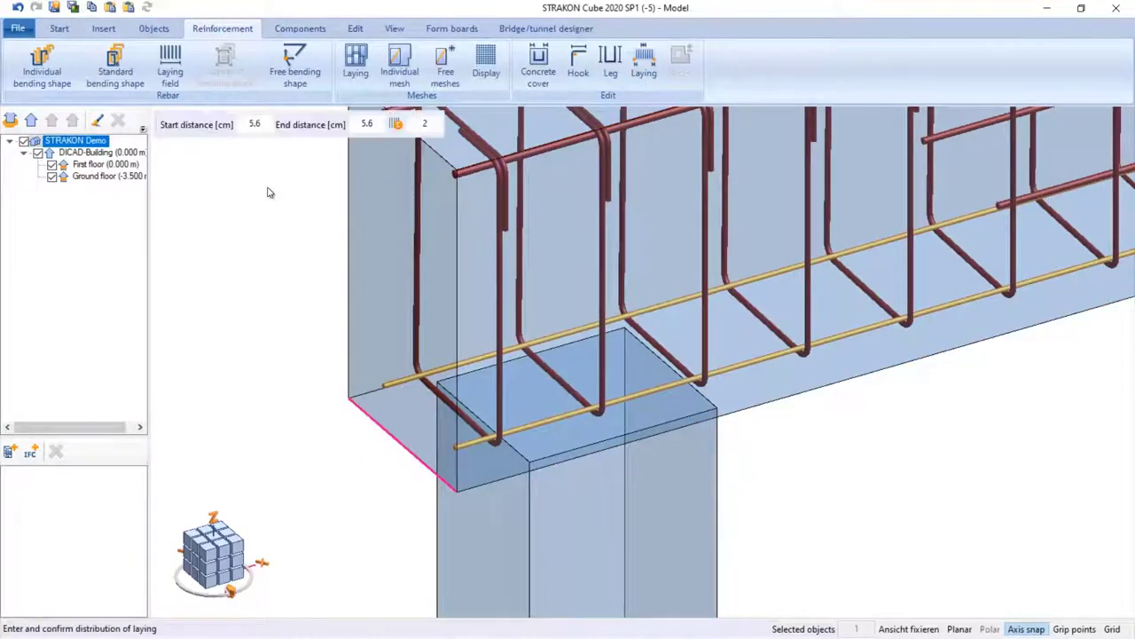
{"action": "left_click", "coordinate": [421, 124]}
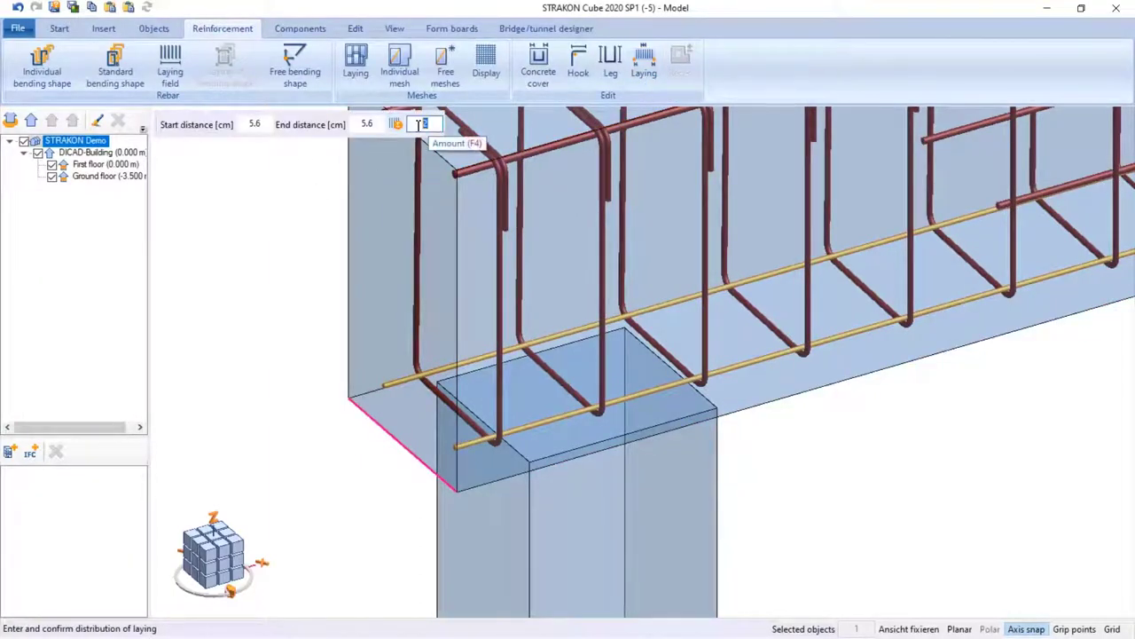
{"action": "key", "text": "Return"}
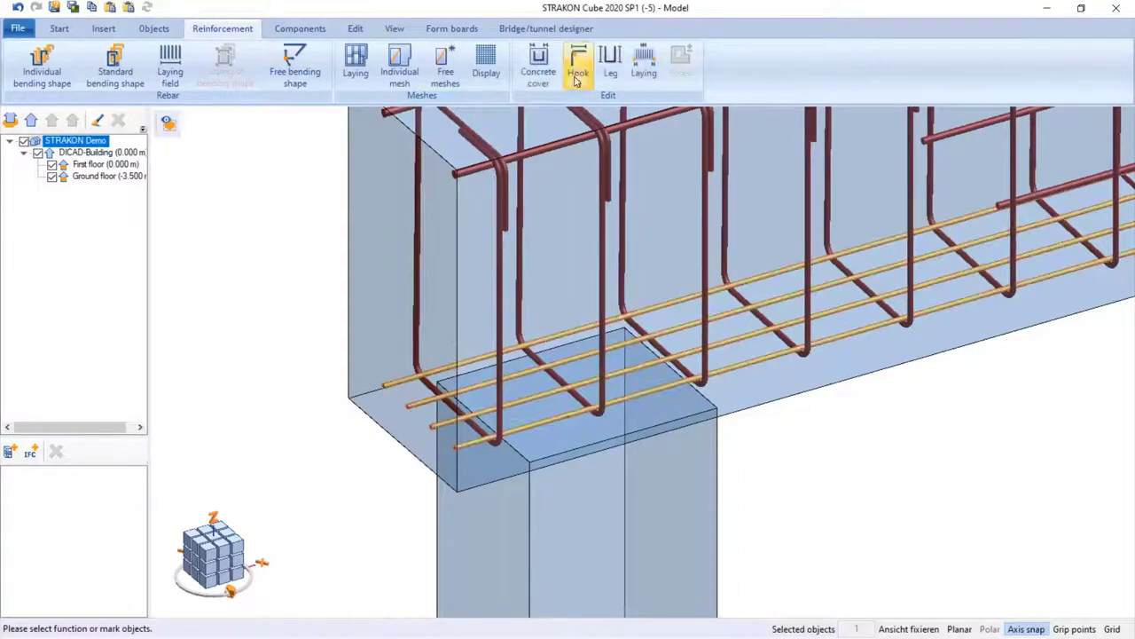
Step: Add 90° hooks with length 6.4 cm and bending factor 5 to both ends of the beam's four lower longitudinal bars
{"action": "left_click", "coordinate": [578, 71]}
{"action": "middle_click_drag", "start_coordinate": [630, 262], "coordinate": [686, 332]}
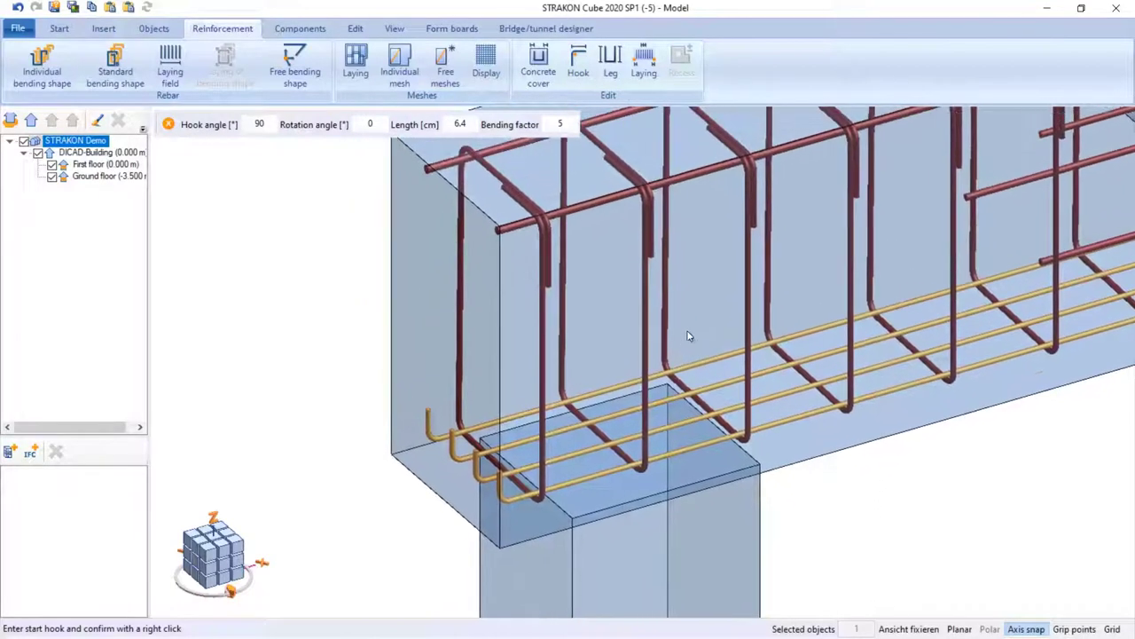
{"action": "left_click", "coordinate": [538, 177]}
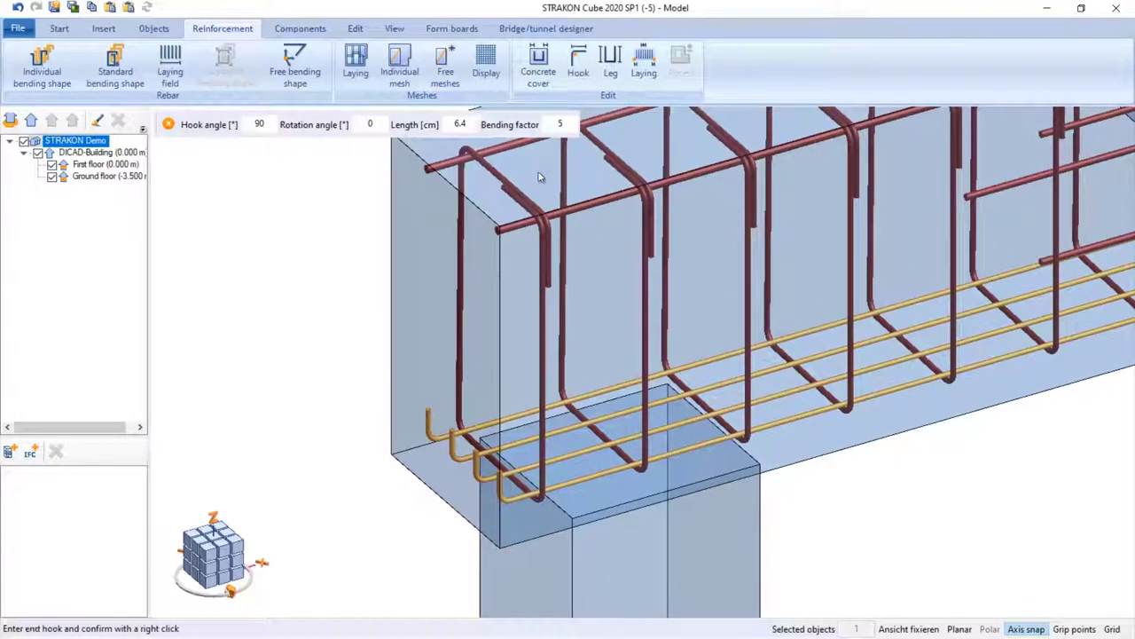
{"action": "right_click", "coordinate": [328, 235]}
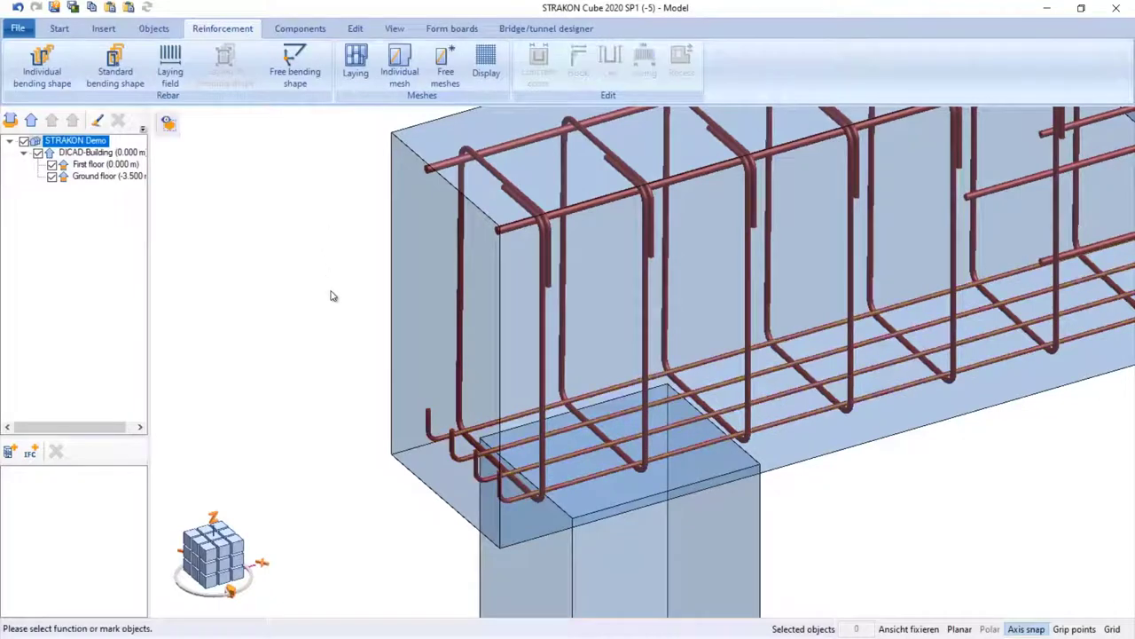
Step: Set the diameter of the hooked lower longitudinal bars to 20 mm in their object data
{"action": "double_click", "coordinate": [479, 457]}
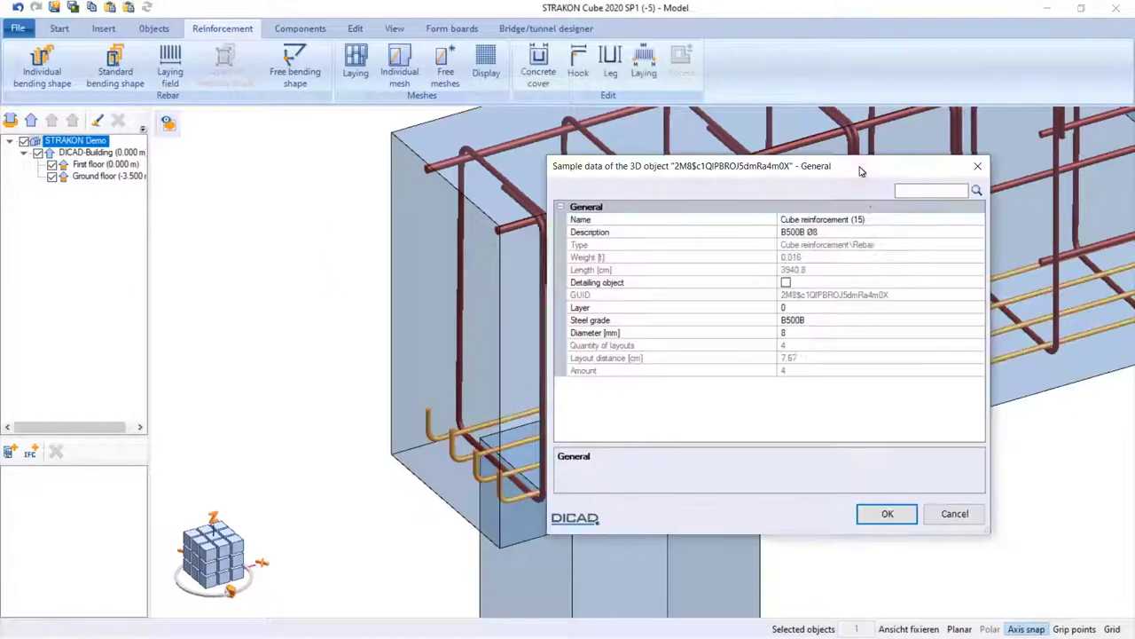
{"action": "left_click", "coordinate": [903, 331]}
{"action": "left_click", "coordinate": [977, 332]}
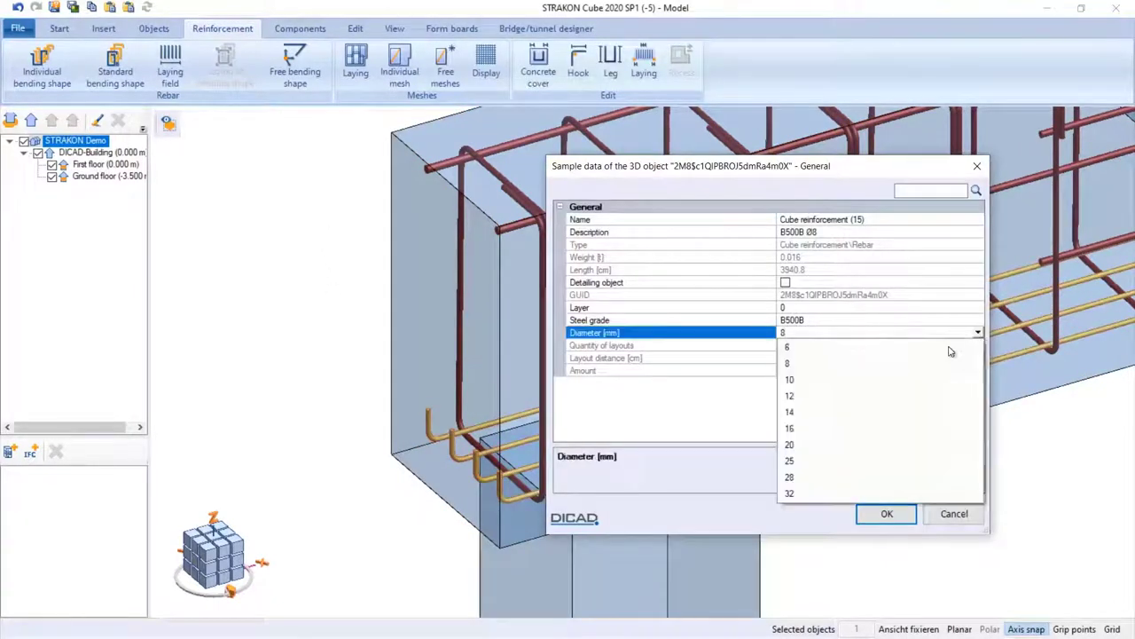
{"action": "left_click", "coordinate": [780, 447]}
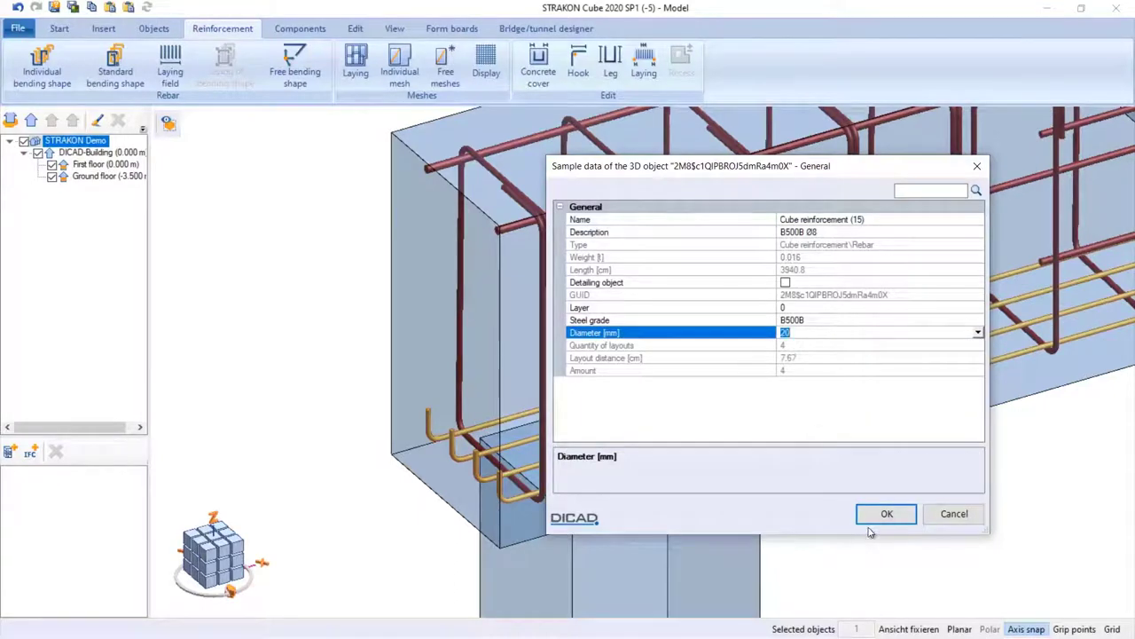
{"action": "left_click", "coordinate": [876, 516]}
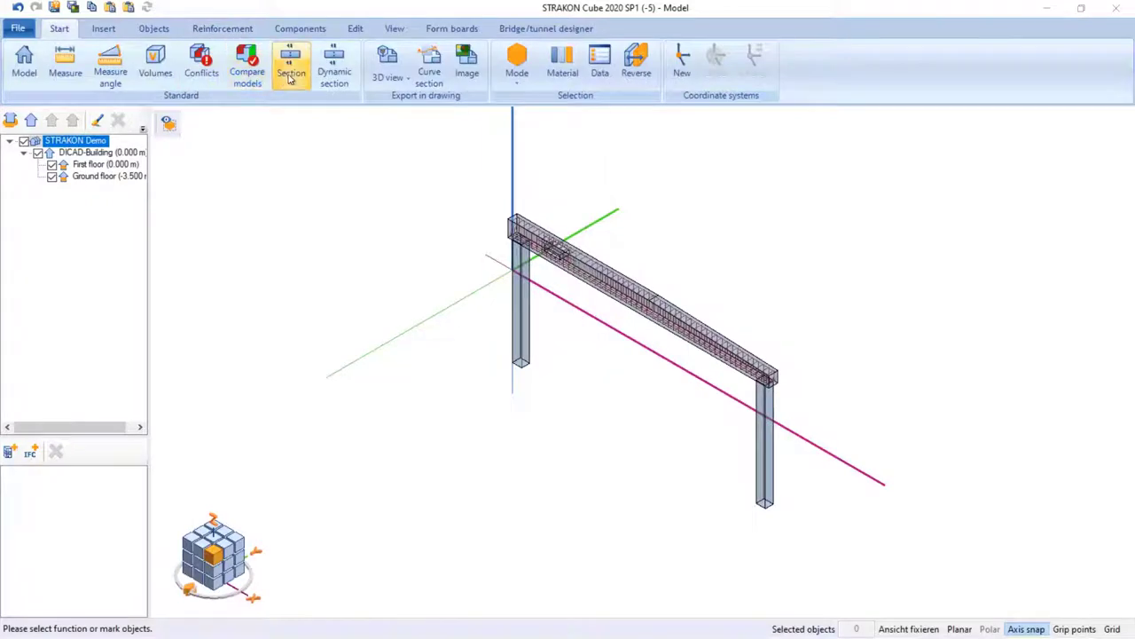
Step: Create a lengthwise section showing the beam's front elevation and export it as a 3D view under the drawing's FRONT VIEW title
{"action": "left_click", "coordinate": [291, 75]}
{"action": "left_click", "coordinate": [233, 411]}
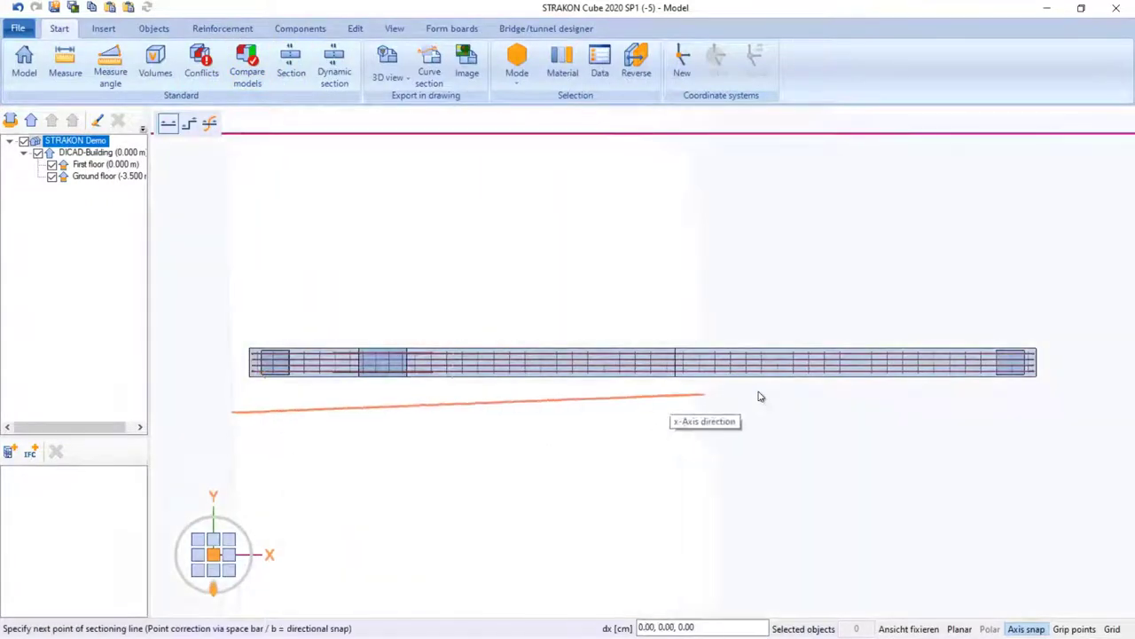
{"action": "left_click", "coordinate": [1057, 413]}
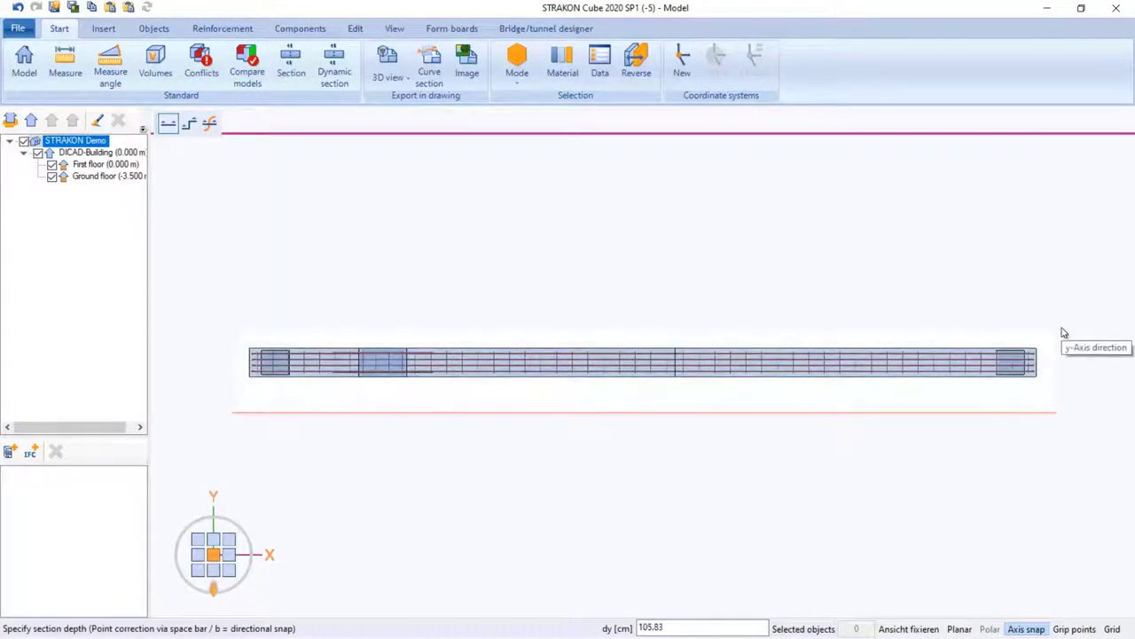
{"action": "left_click", "coordinate": [1059, 329]}
{"action": "left_click", "coordinate": [588, 162]}
{"action": "left_click", "coordinate": [578, 271]}
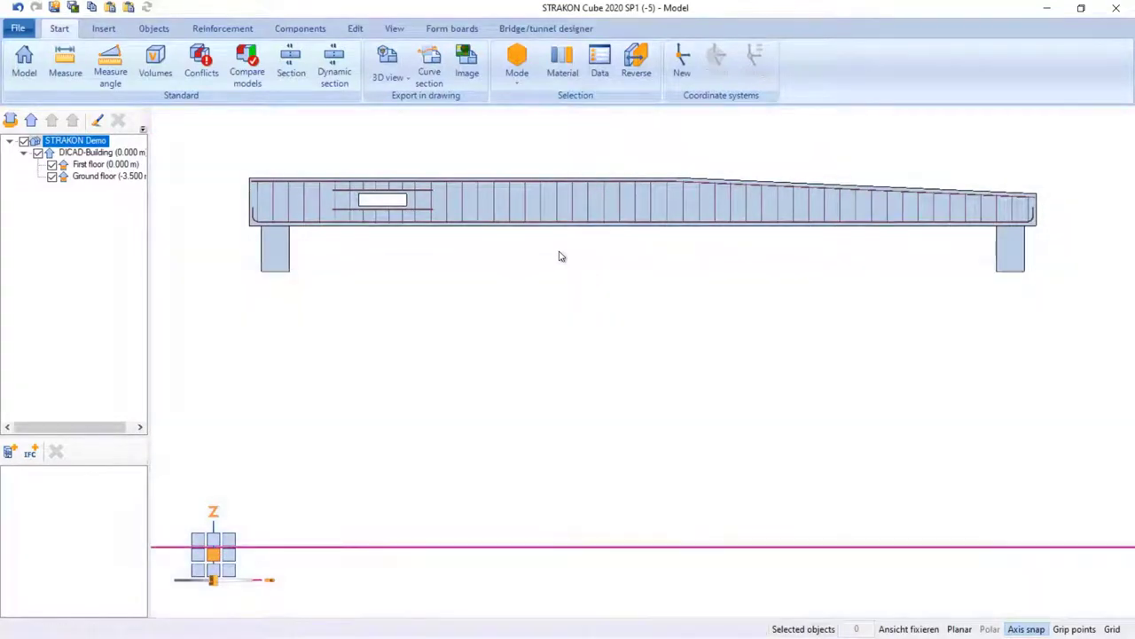
{"action": "left_click", "coordinate": [394, 66]}
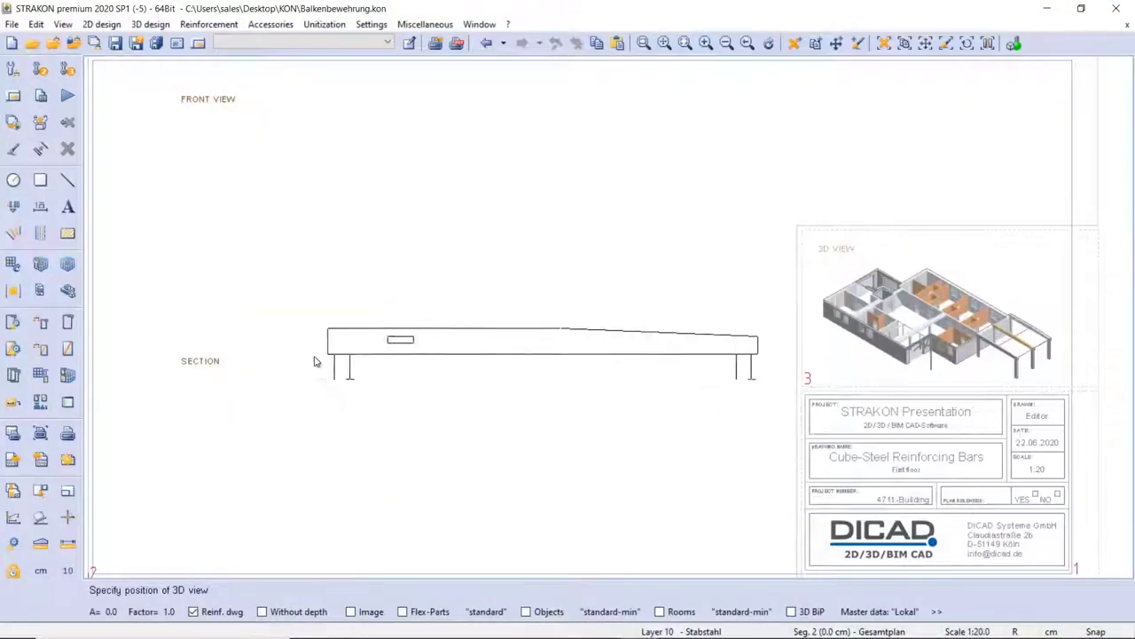
{"action": "left_click", "coordinate": [249, 236]}
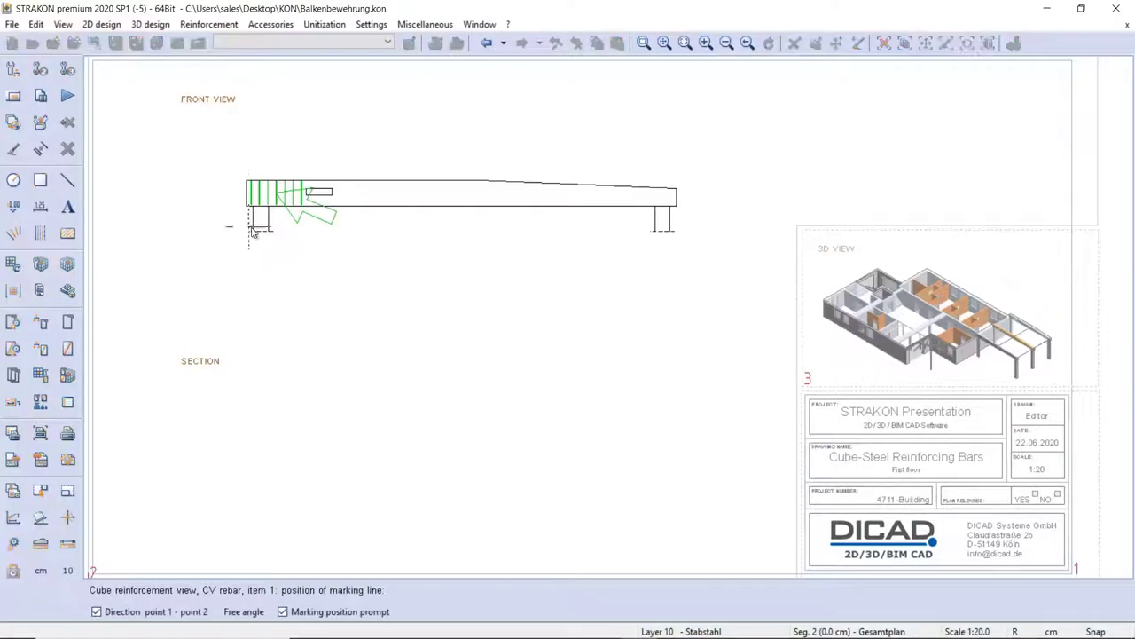
Step: Place the stirrup marking lines, with items 1, 2 and 4 below the beam and item 3 above the opening
{"action": "right_click_drag", "start_coordinate": [215, 269], "coordinate": [711, 96]}
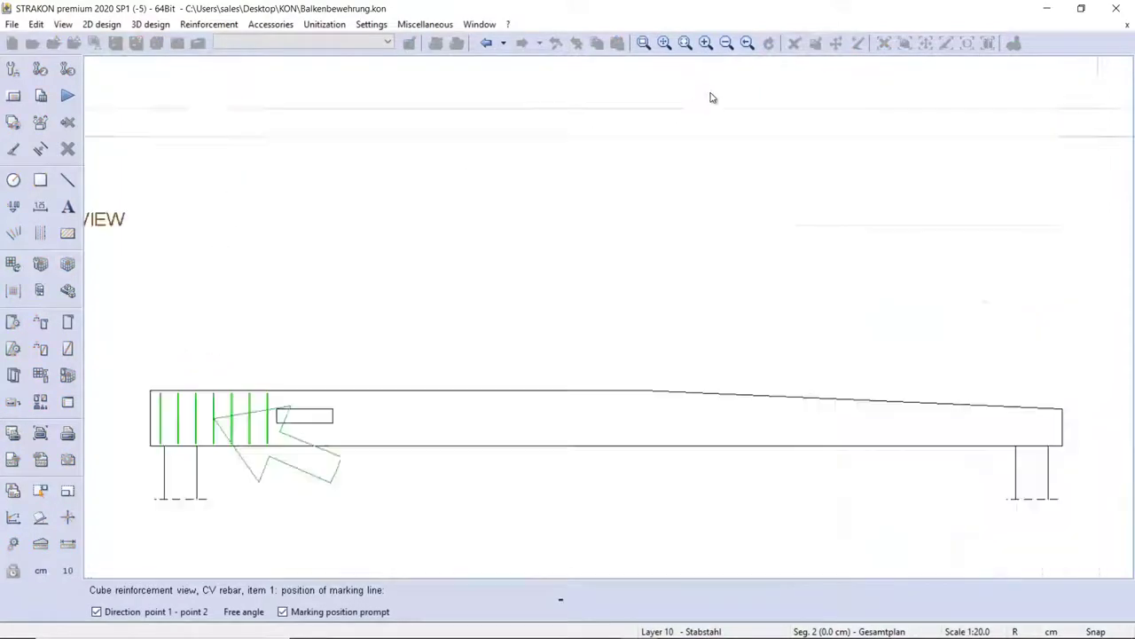
{"action": "left_click", "coordinate": [197, 550]}
{"action": "left_click", "coordinate": [292, 543]}
{"action": "left_click", "coordinate": [303, 542]}
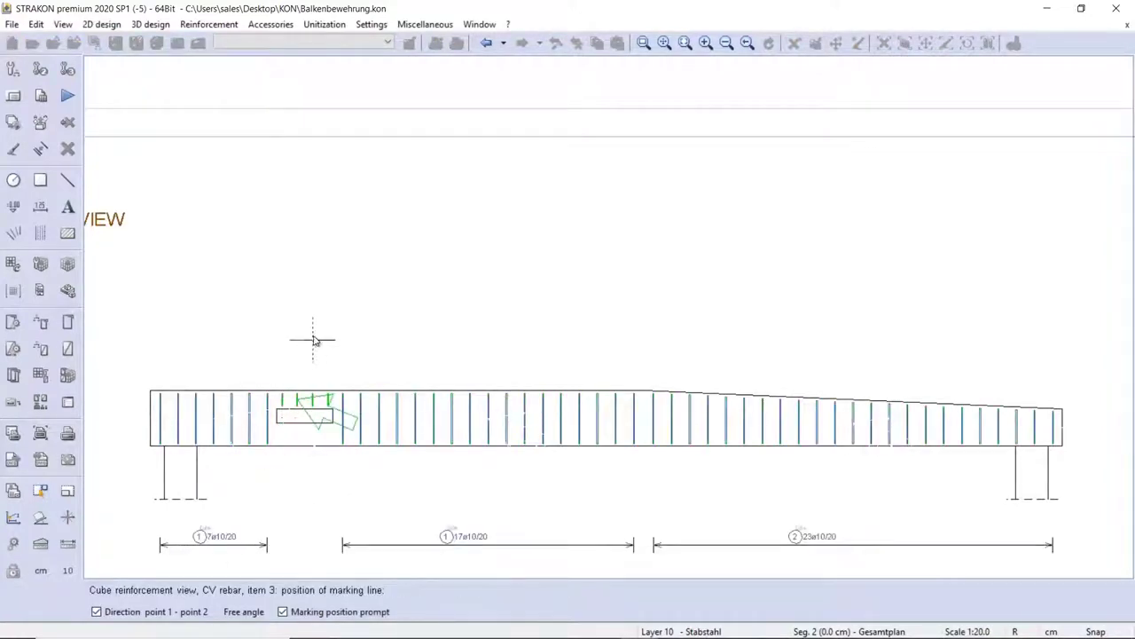
{"action": "left_click", "coordinate": [313, 326]}
{"action": "left_click", "coordinate": [294, 543]}
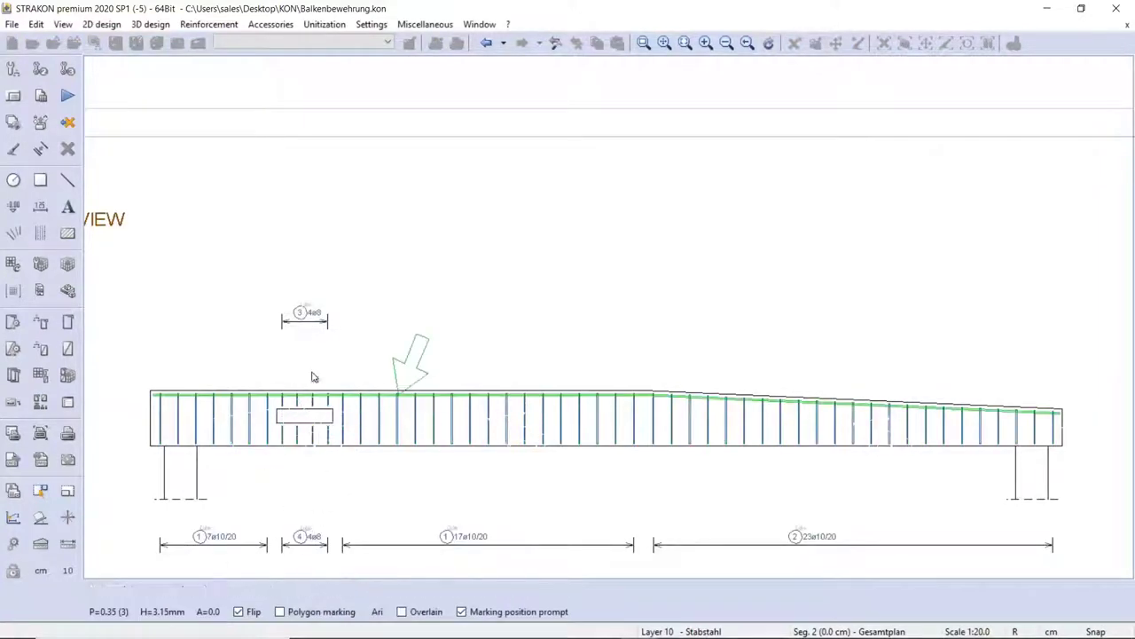
Step: Place longitudinal bar labels 5 and 7 above the beam and labels 6 and 7 below it, and close the Cube model window
{"action": "left_click", "coordinate": [387, 367]}
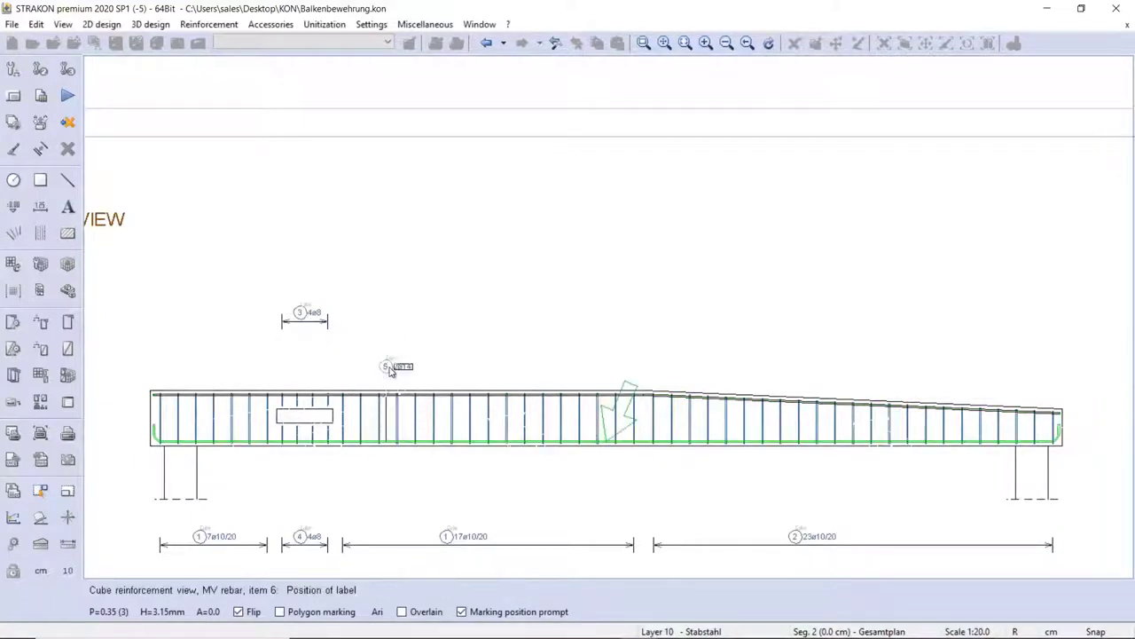
{"action": "left_click", "coordinate": [382, 417]}
{"action": "left_click", "coordinate": [372, 471]}
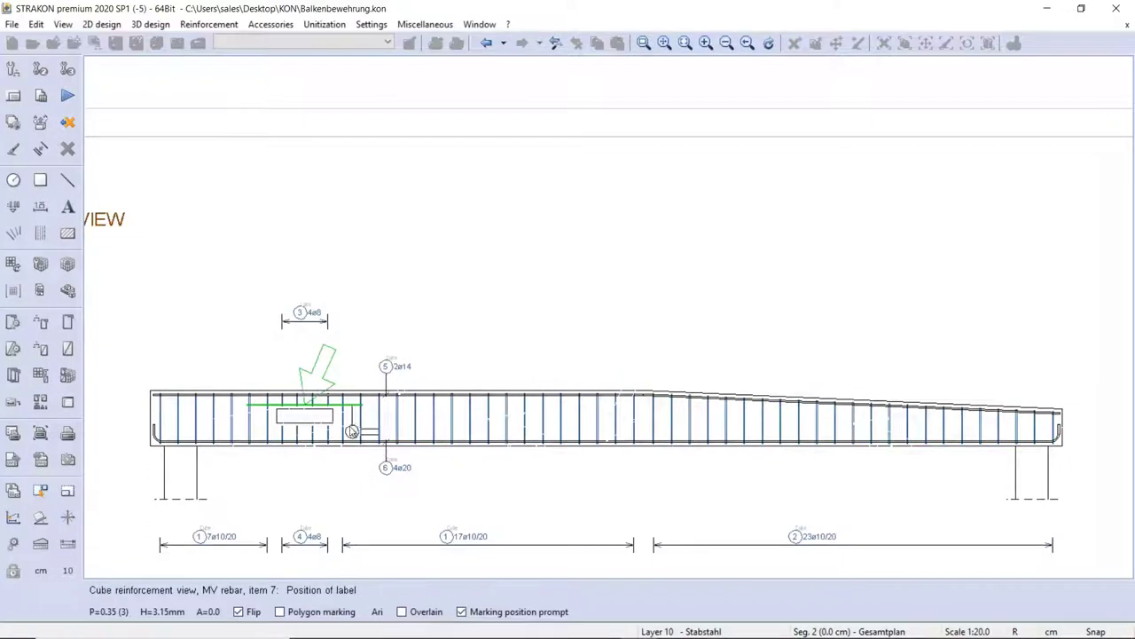
{"action": "left_click", "coordinate": [338, 370]}
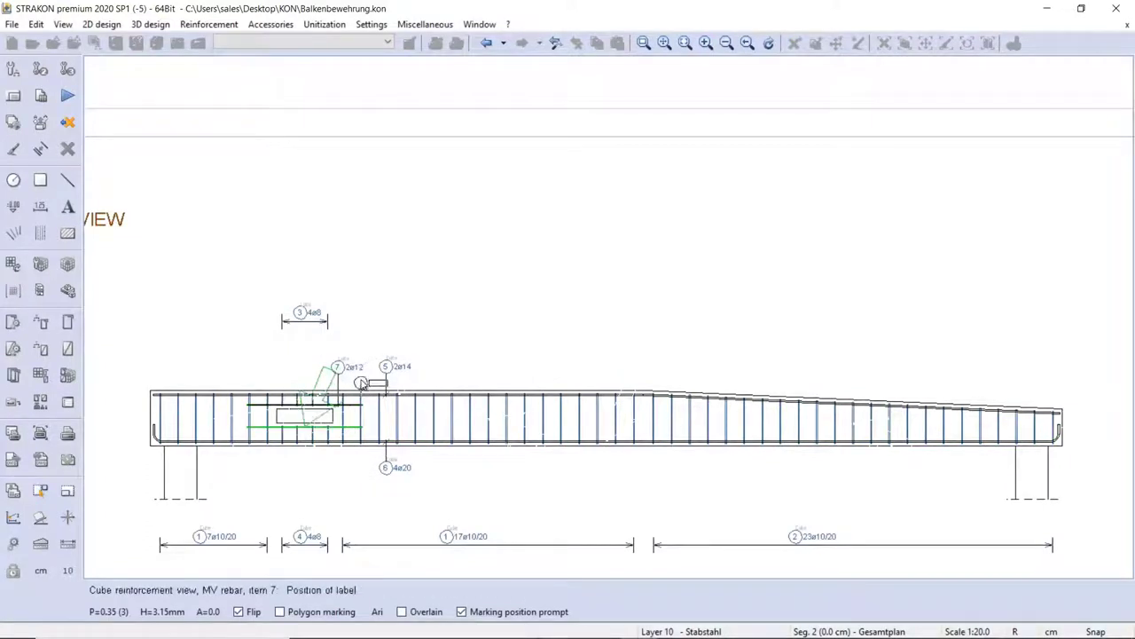
{"action": "left_click", "coordinate": [337, 472]}
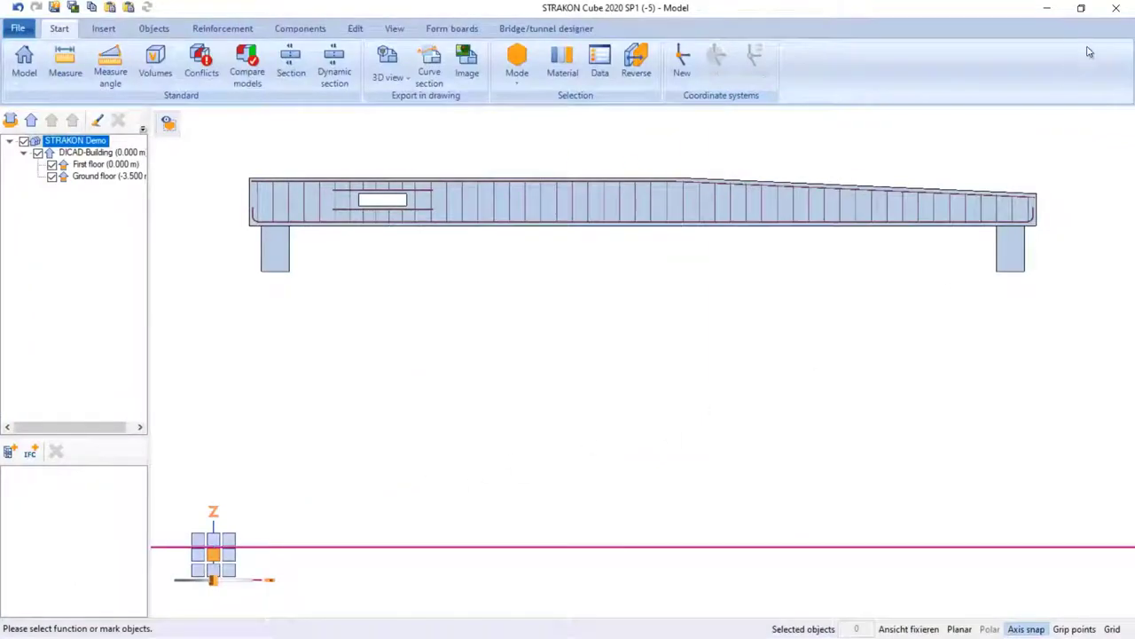
{"action": "left_click", "coordinate": [1119, 11]}
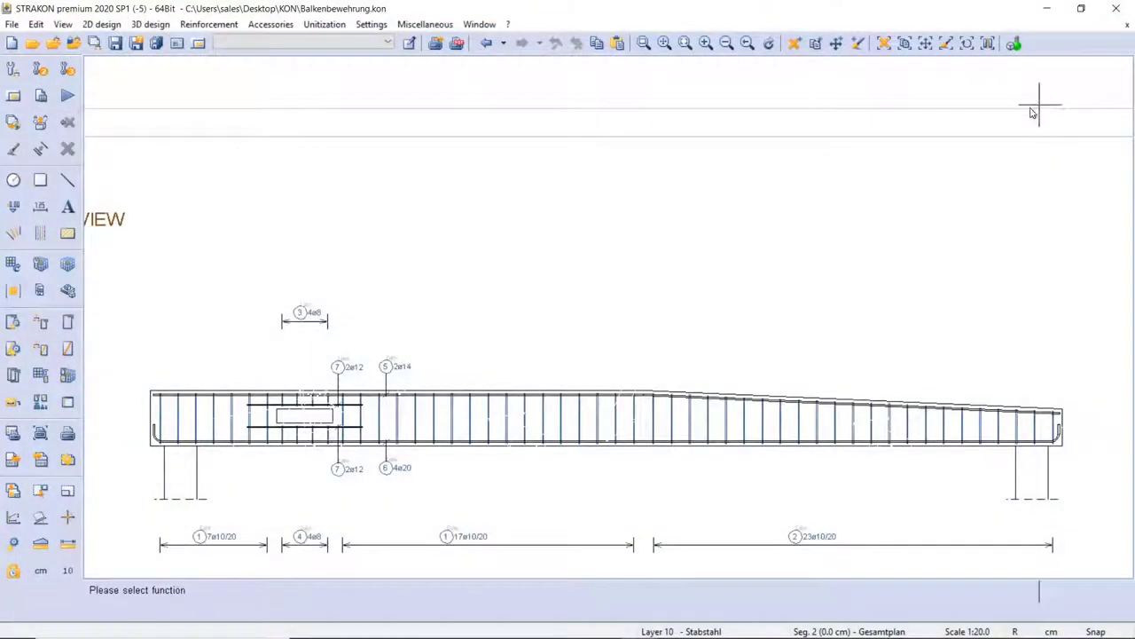
Step: Dimension the beam's height at its left end with a vertical multiple dimension
{"action": "left_click", "coordinate": [40, 206]}
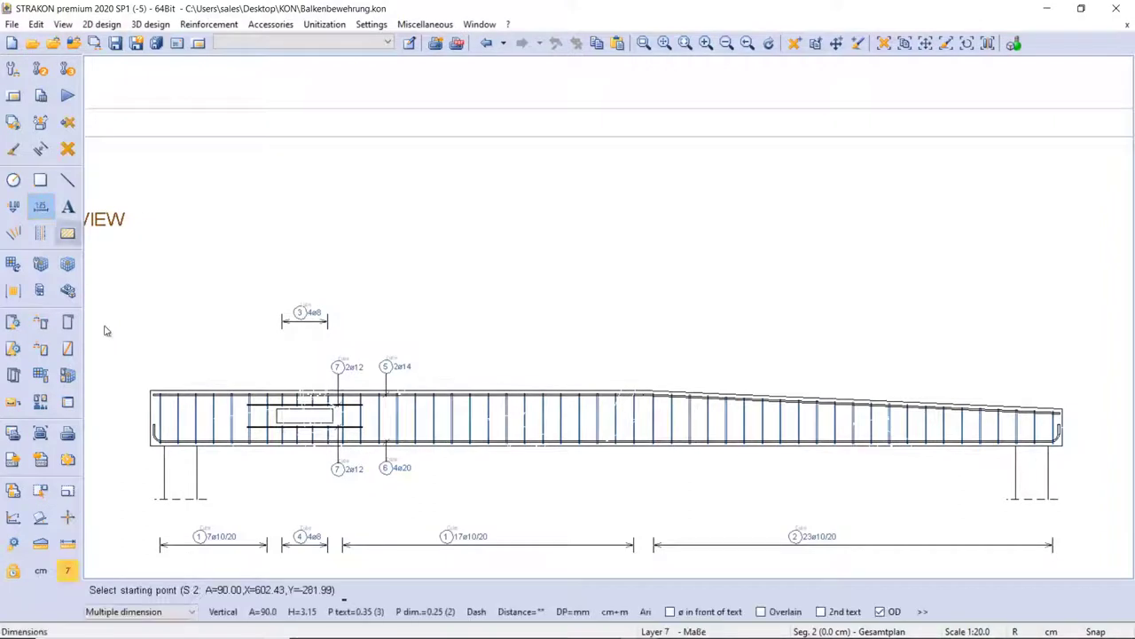
{"action": "left_click", "coordinate": [151, 391]}
{"action": "left_click", "coordinate": [131, 385]}
{"action": "left_click", "coordinate": [146, 365]}
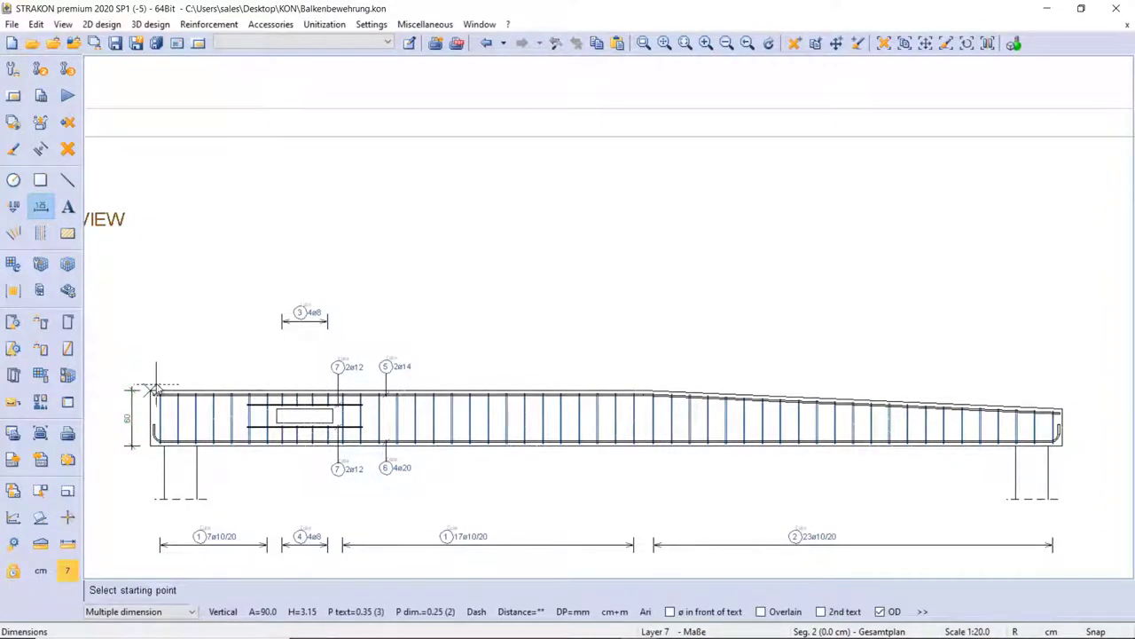
Step: Dimension the beam's straight and sloping parts in a chain above the front view, with an overall length dimension
{"action": "left_click", "coordinate": [154, 391]}
{"action": "left_click", "coordinate": [641, 380]}
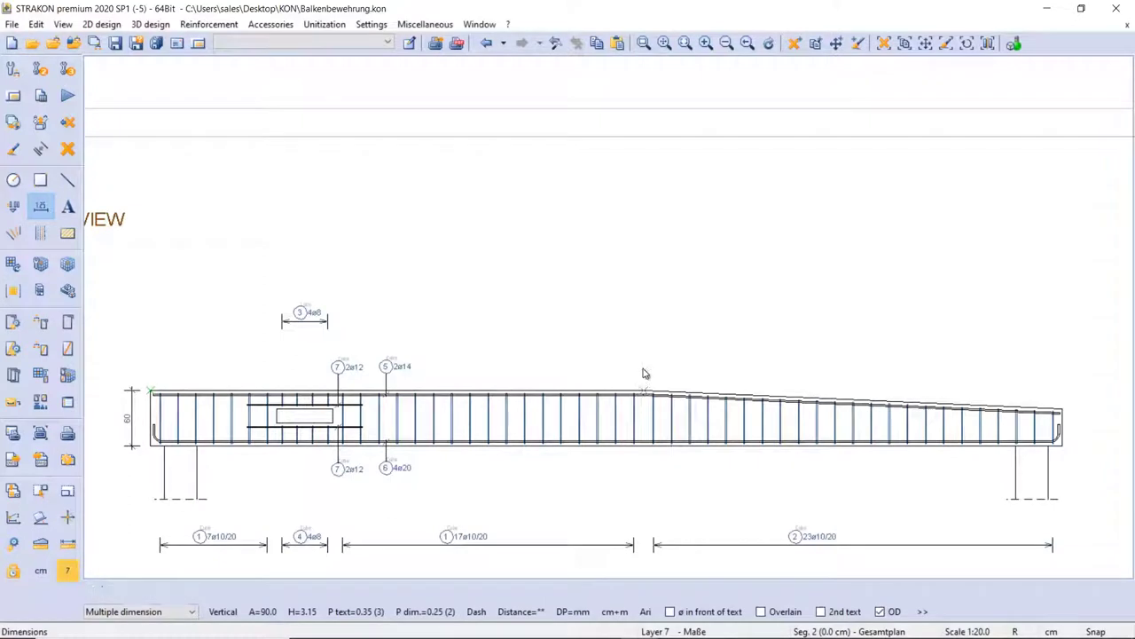
{"action": "left_click", "coordinate": [661, 294]}
{"action": "left_click", "coordinate": [1061, 393]}
{"action": "left_click", "coordinate": [975, 366]}
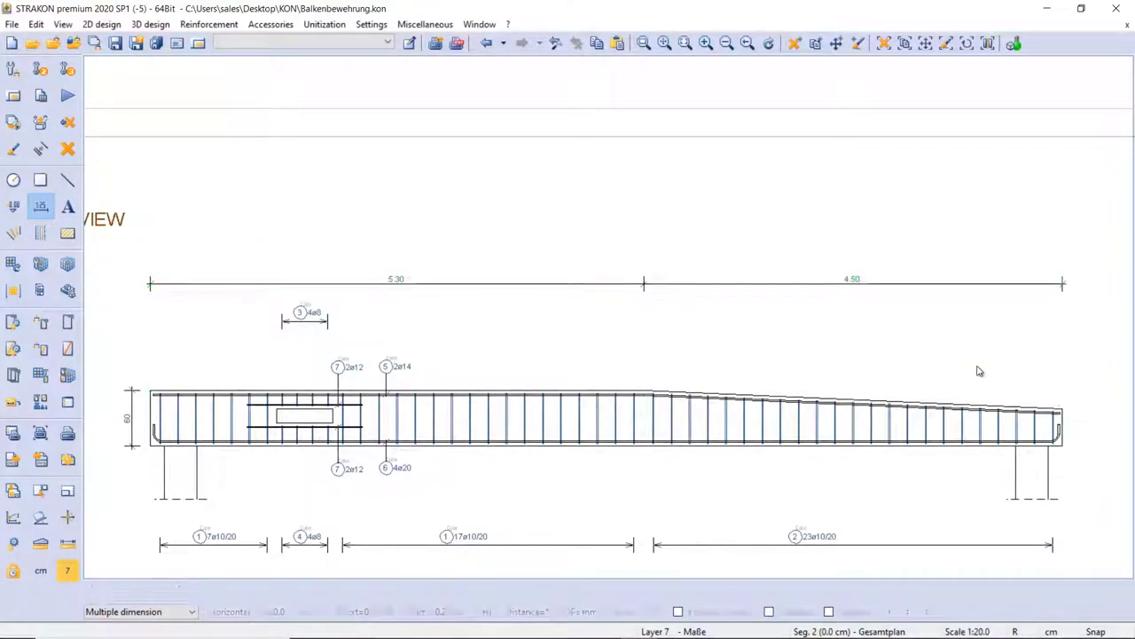
Step: Dimension the beam's height at its right end and finish the dimension
{"action": "left_click", "coordinate": [1073, 409]}
{"action": "left_click", "coordinate": [1067, 444]}
{"action": "left_click", "coordinate": [1082, 433]}
{"action": "right_click", "coordinate": [1090, 432]}
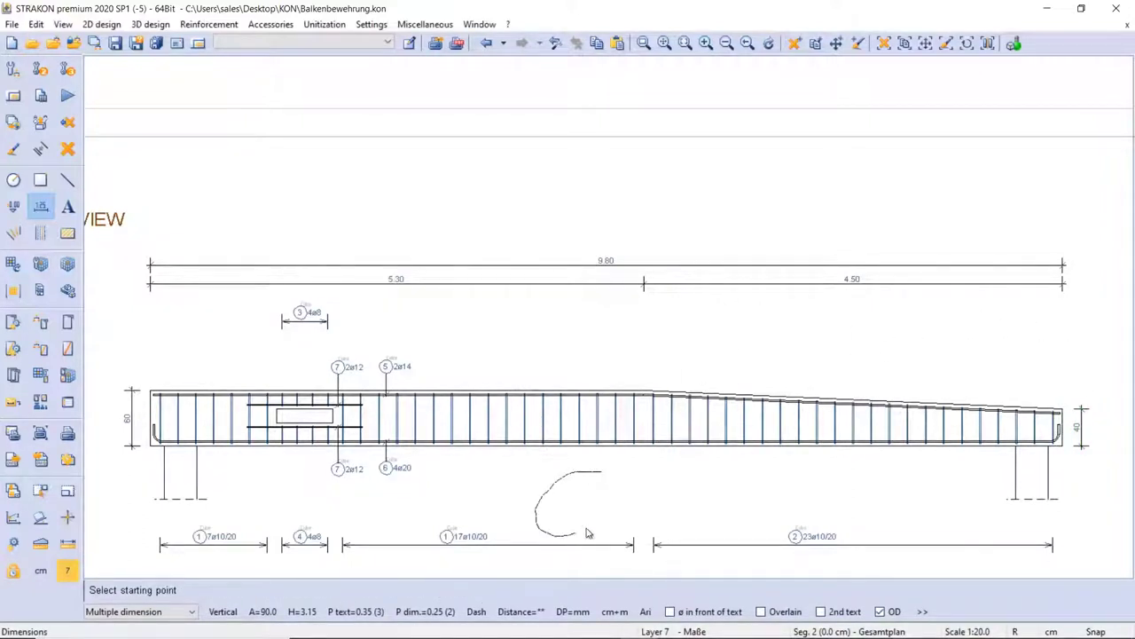
Step: Derive a new section from the front view, cutting vertically through the beam's opening and setting its depth toward the left
{"action": "right_click_drag", "start_coordinate": [596, 524], "coordinate": [600, 522]}
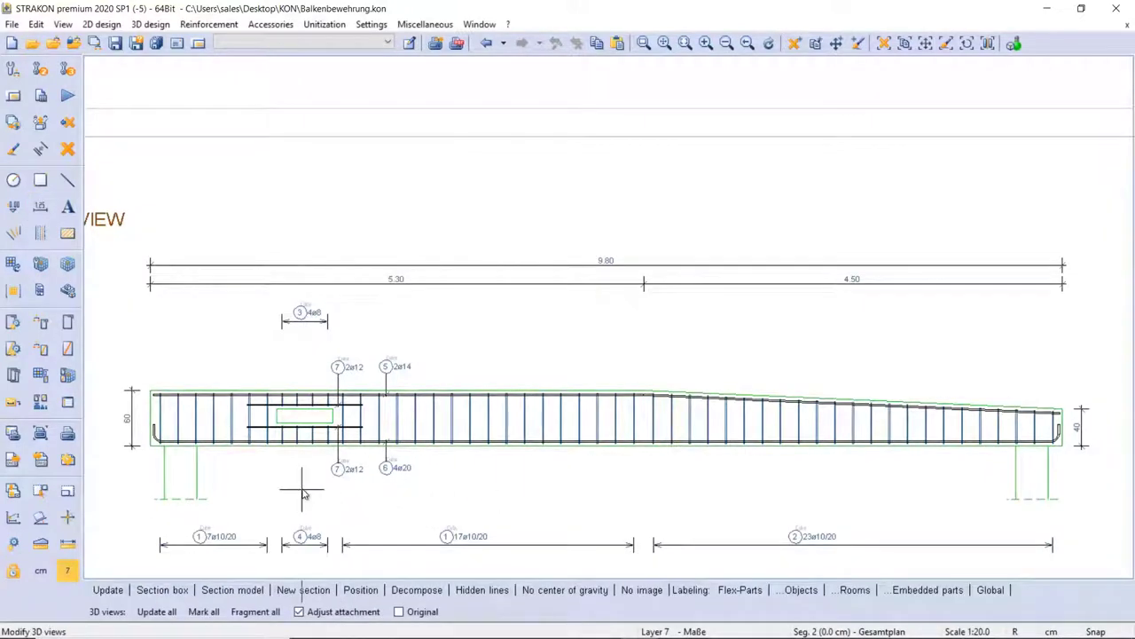
{"action": "scroll", "coordinate": [441, 385], "scroll_direction": "up", "scroll_amount": 5}
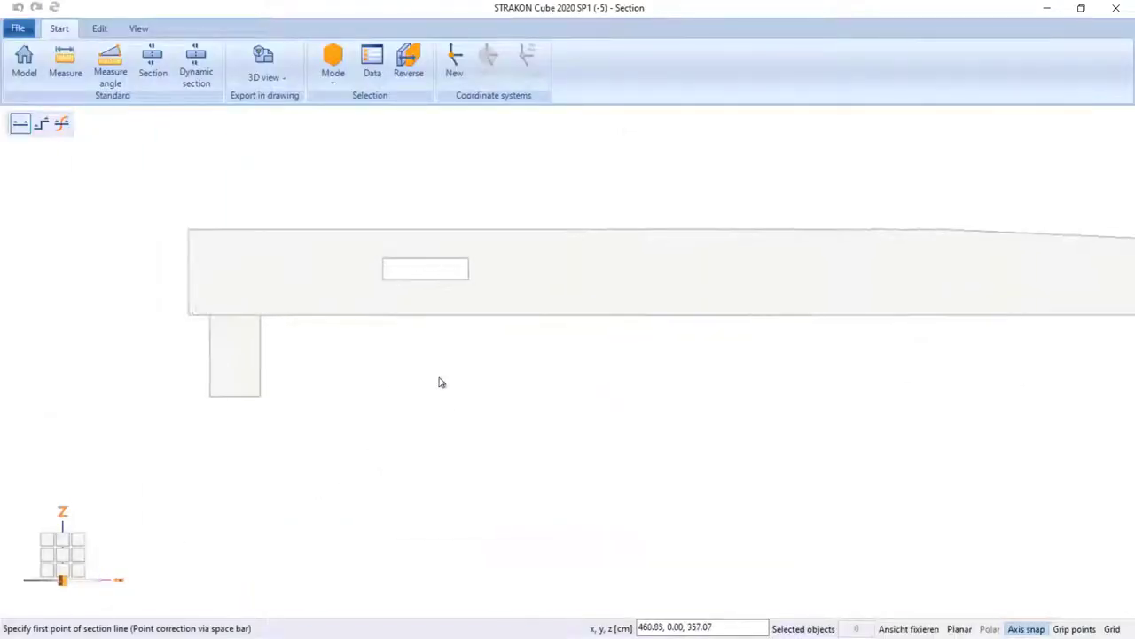
{"action": "left_click", "coordinate": [439, 378]}
{"action": "left_click", "coordinate": [438, 170]}
{"action": "left_click", "coordinate": [379, 172]}
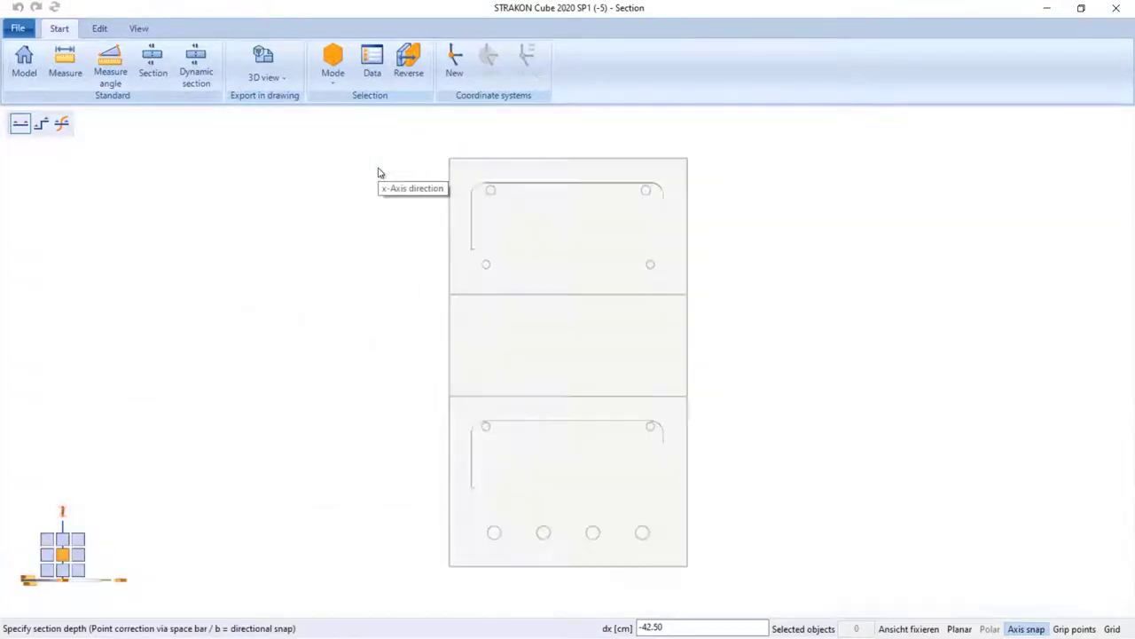
Step: Export the cross-section as a 3D view with its reinforcement and place it under the drawing's SECTION title
{"action": "left_click", "coordinate": [261, 67]}
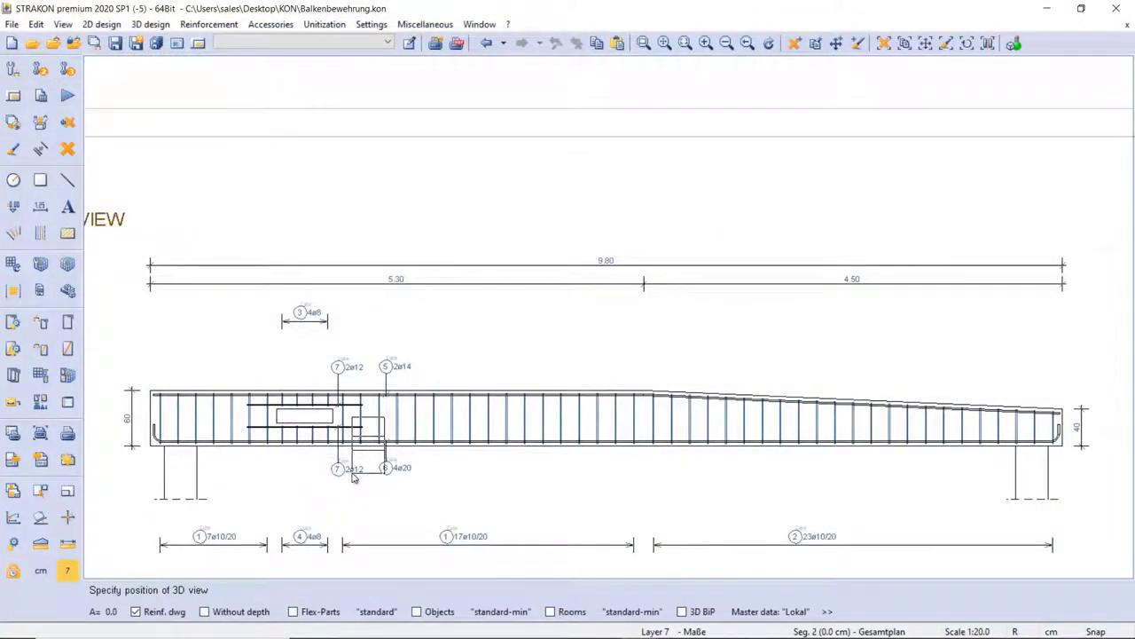
{"action": "scroll", "coordinate": [428, 490], "scroll_direction": "down", "scroll_amount": 3}
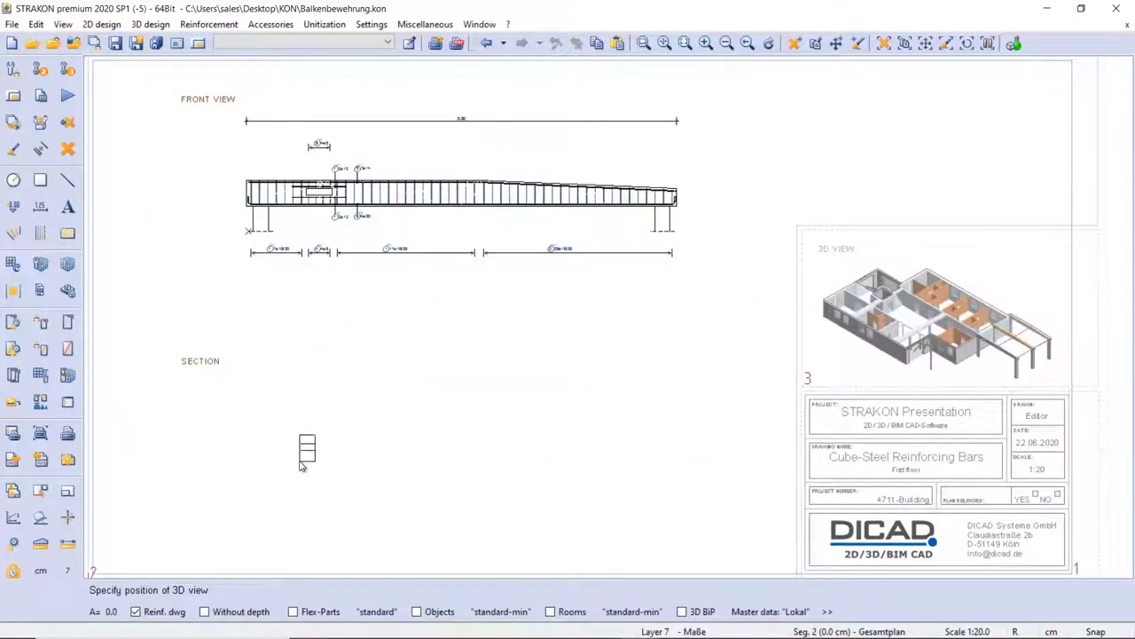
{"action": "left_click", "coordinate": [301, 465]}
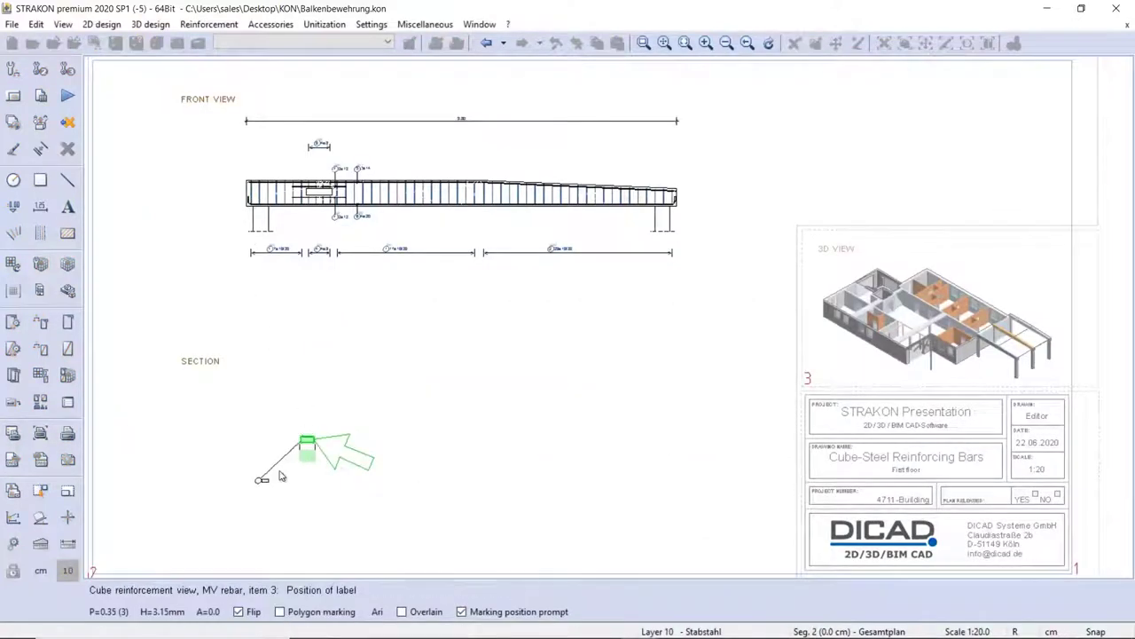
Step: Label the section's stirrups 3 and 4 to its right, bars 5 above, bars 6 below and both sets of bars 7 to its left
{"action": "scroll", "coordinate": [286, 461], "scroll_direction": "up", "scroll_amount": 3}
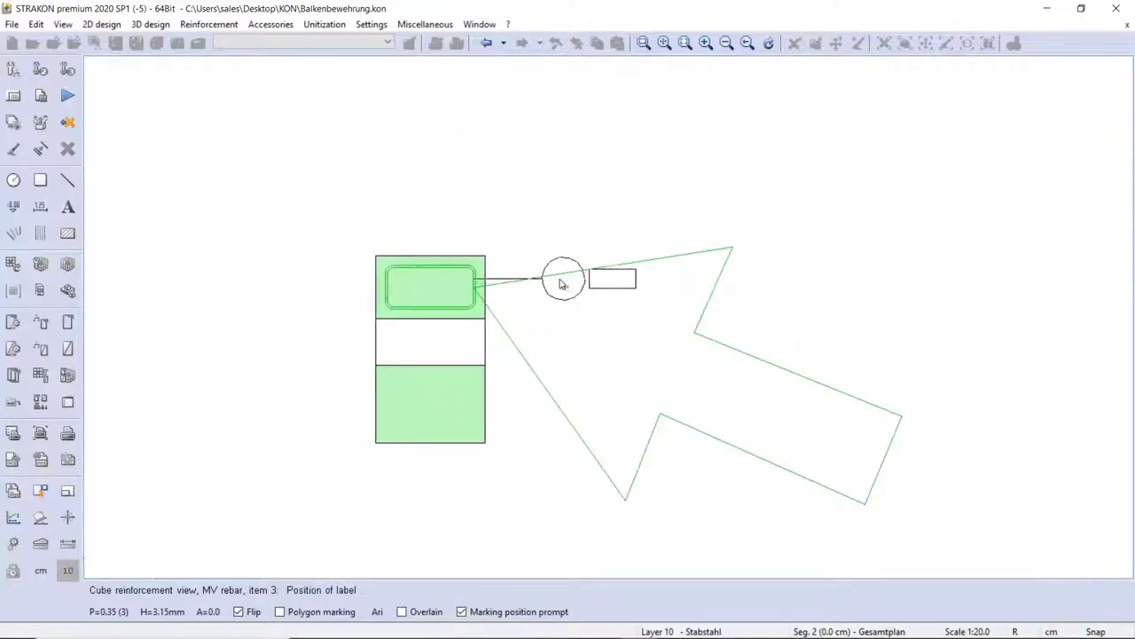
{"action": "left_click", "coordinate": [551, 298]}
{"action": "left_click", "coordinate": [552, 406]}
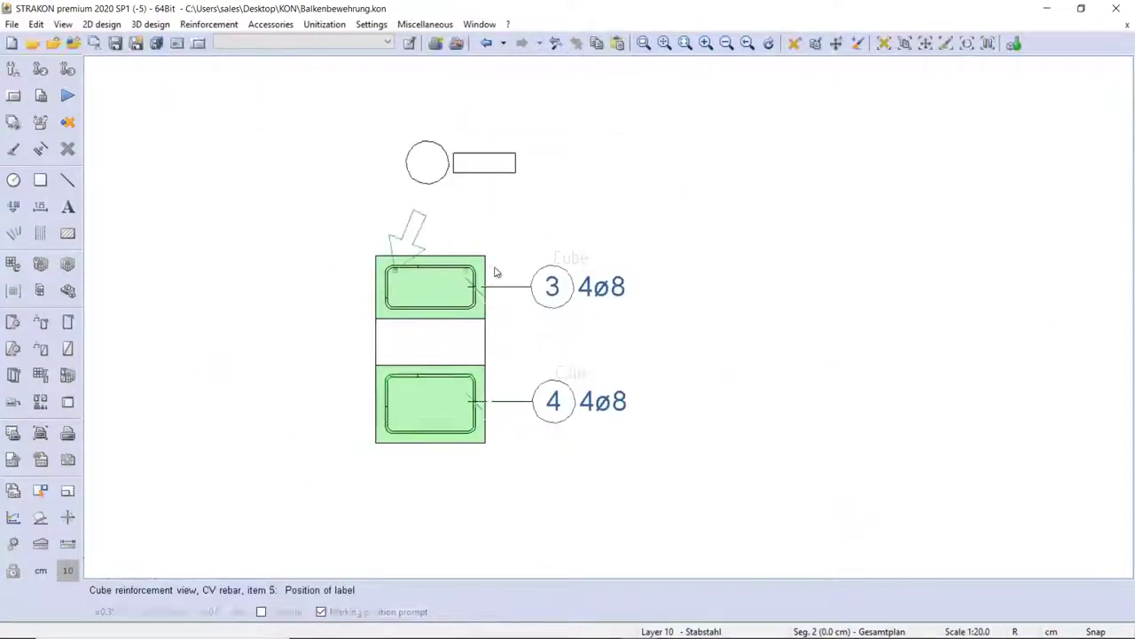
{"action": "left_click", "coordinate": [435, 197]}
{"action": "left_click", "coordinate": [435, 498]}
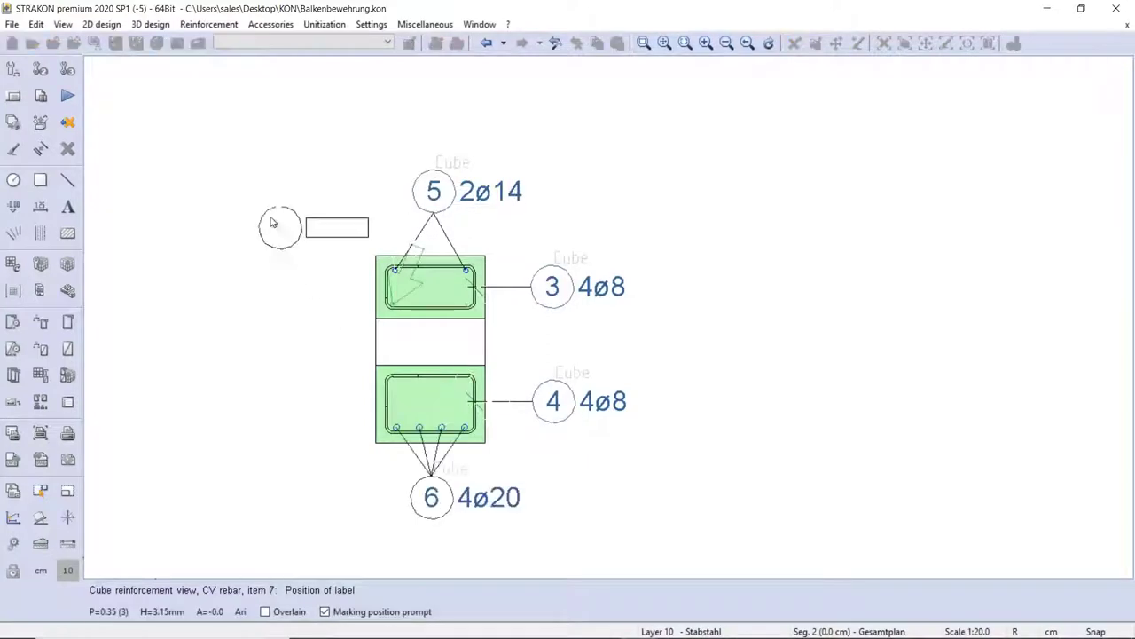
{"action": "left_click", "coordinate": [277, 214]}
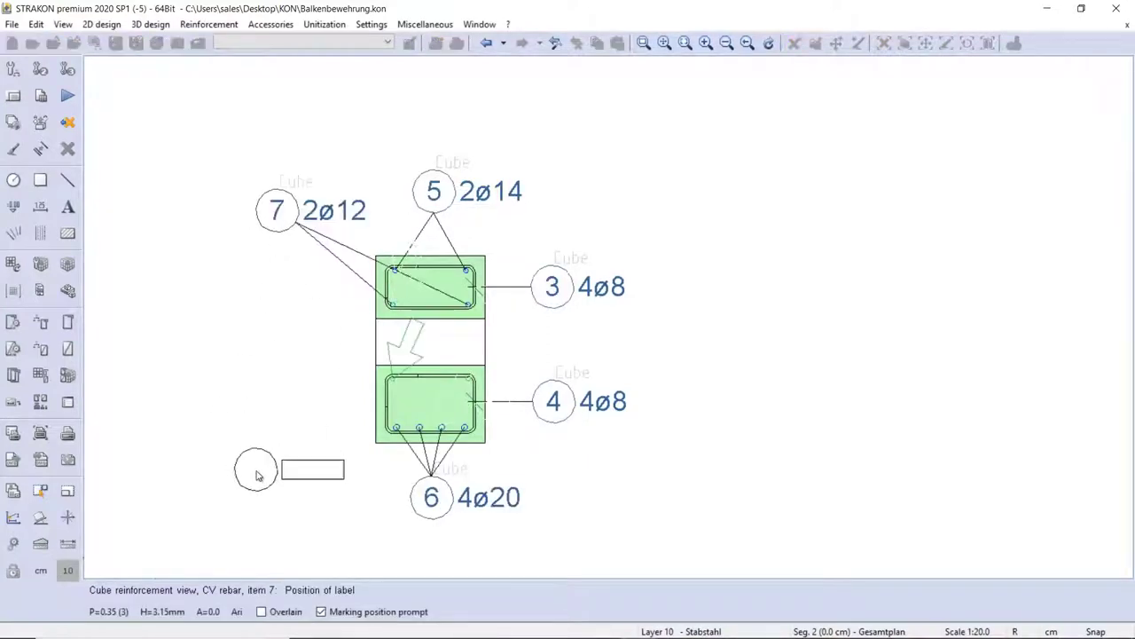
{"action": "left_click", "coordinate": [259, 484]}
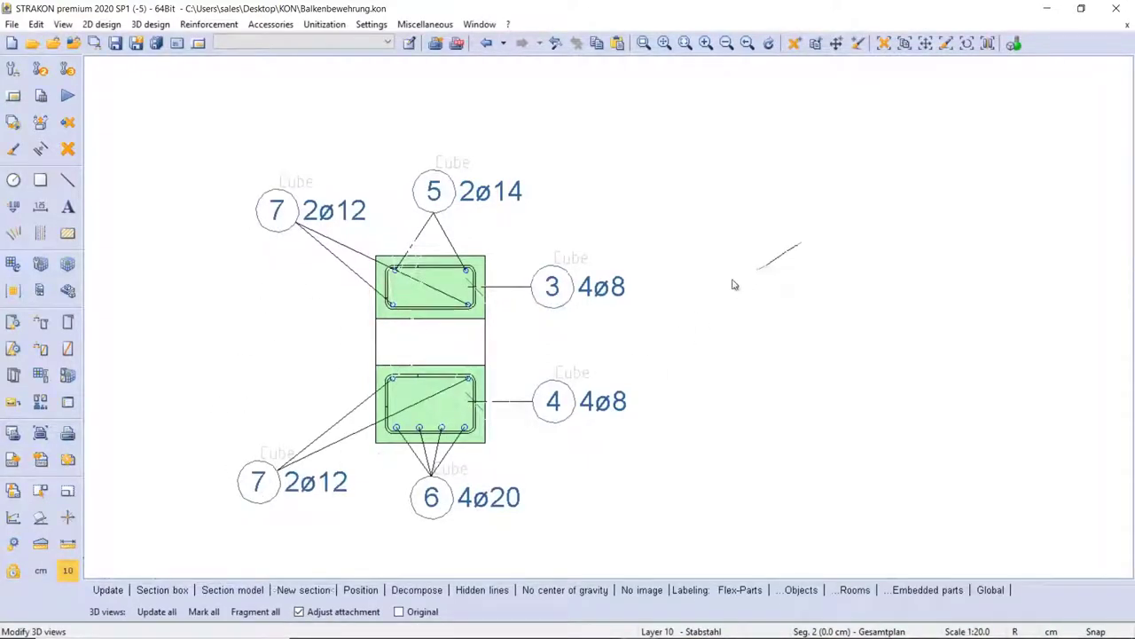
Step: Derive a second section from the front view, cutting vertically through the solid beam between the opening and the slope, with depth toward the left
{"action": "right_click_drag", "start_coordinate": [736, 396], "coordinate": [736, 397]}
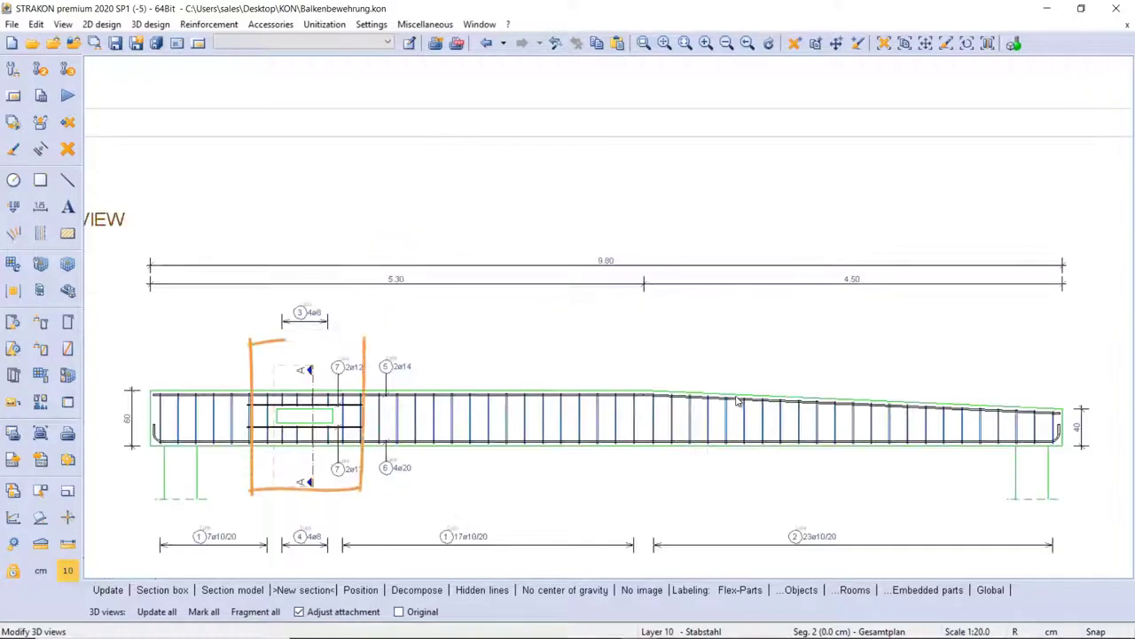
{"action": "left_click", "coordinate": [291, 209]}
{"action": "scroll", "coordinate": [532, 371], "scroll_direction": "up", "scroll_amount": 5}
{"action": "left_click", "coordinate": [582, 404]}
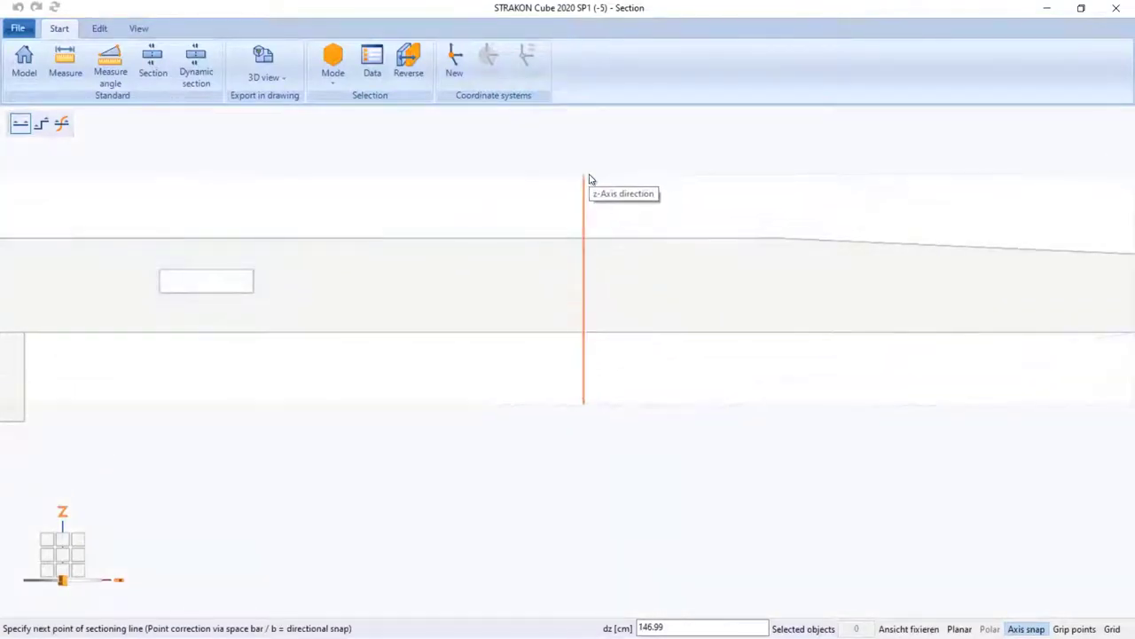
{"action": "left_click", "coordinate": [585, 179]}
{"action": "left_click", "coordinate": [549, 175]}
Step: Export the second section as a 3D view with reinforcement and place it to the right of the first section, aligned with its bottom edge
{"action": "left_click", "coordinate": [271, 69]}
{"action": "mouse_move", "coordinate": [549, 339]}
{"action": "right_mouse_down"}
{"action": "mouse_move", "coordinate": [434, 444]}
{"action": "mouse_move", "coordinate": [510, 463]}
{"action": "right_mouse_up"}
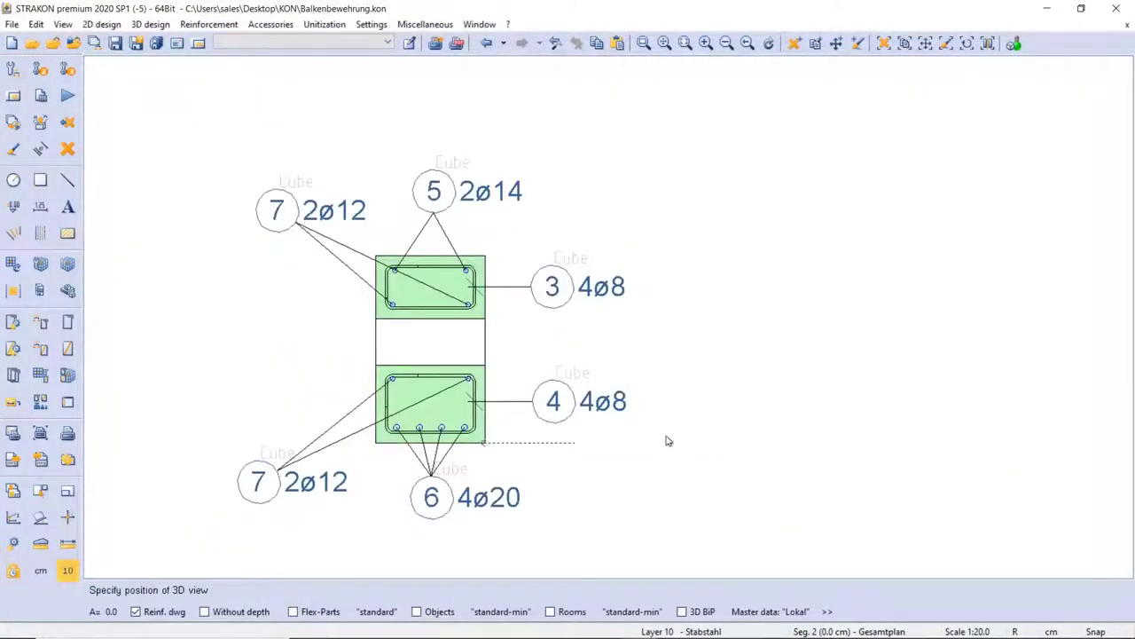
{"action": "mouse_move", "coordinate": [810, 444]}
{"action": "middle_mouse_down"}
{"action": "mouse_move", "coordinate": [552, 446]}
{"action": "mouse_move", "coordinate": [577, 390]}
{"action": "middle_mouse_up"}
{"action": "scroll", "coordinate": [550, 426], "scroll_direction": "down", "scroll_amount": 1}
{"action": "scroll", "coordinate": [550, 426], "scroll_direction": "down", "scroll_amount": 1}
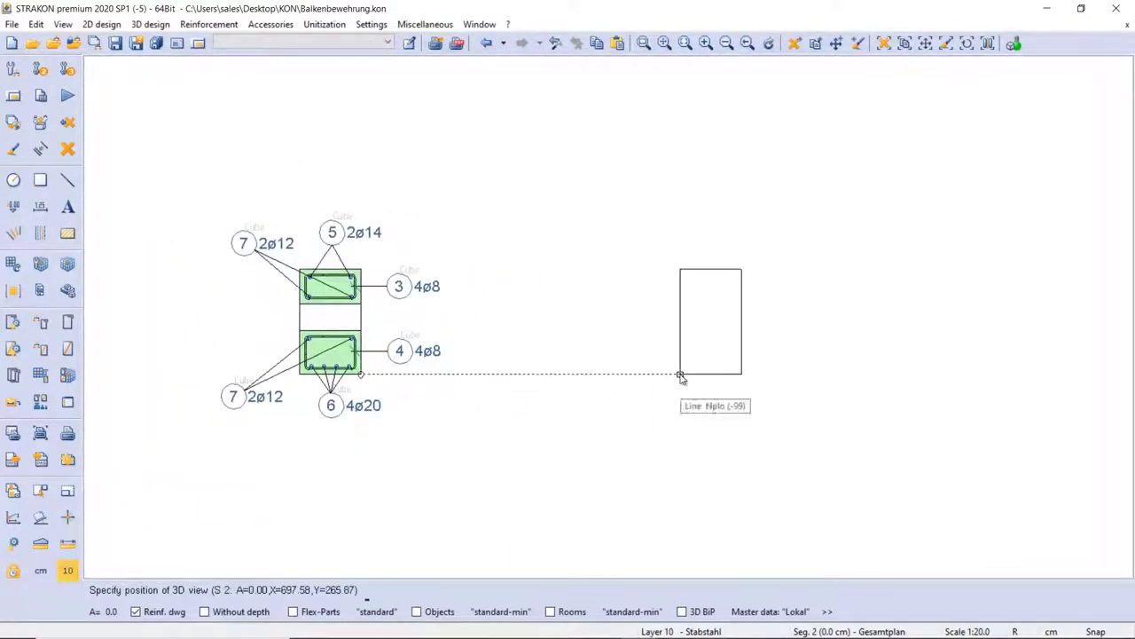
{"action": "left_click", "coordinate": [680, 376]}
Step: Label the second section's stirrup 1 to its right, bars 5 above it and bars 6 below it
{"action": "left_click", "coordinate": [772, 321]}
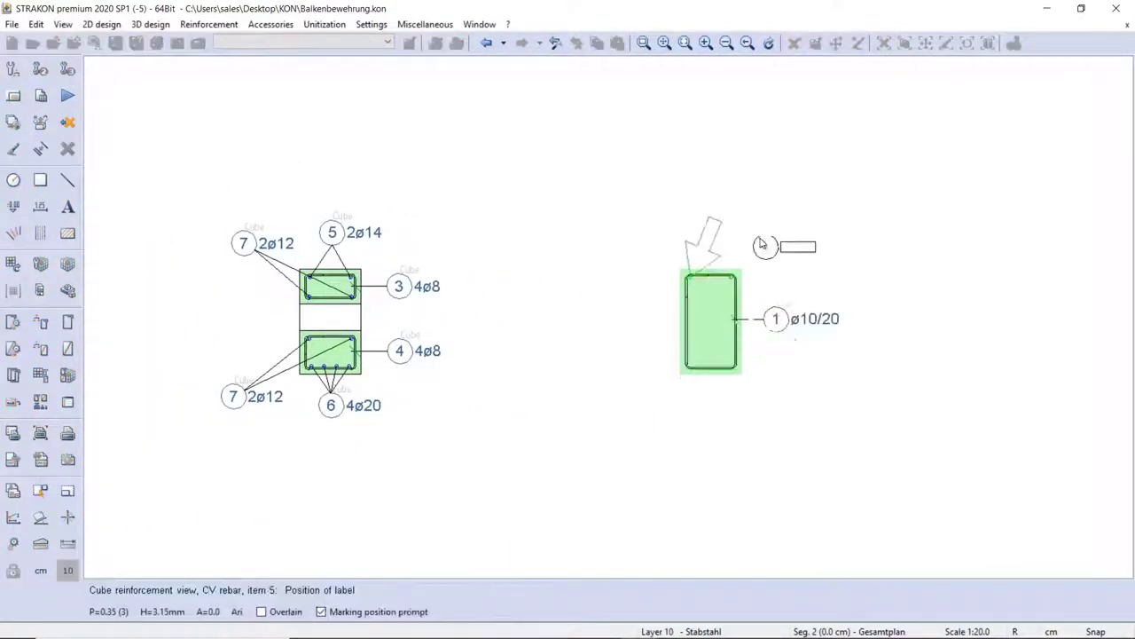
{"action": "left_click", "coordinate": [714, 234]}
{"action": "left_click", "coordinate": [712, 412]}
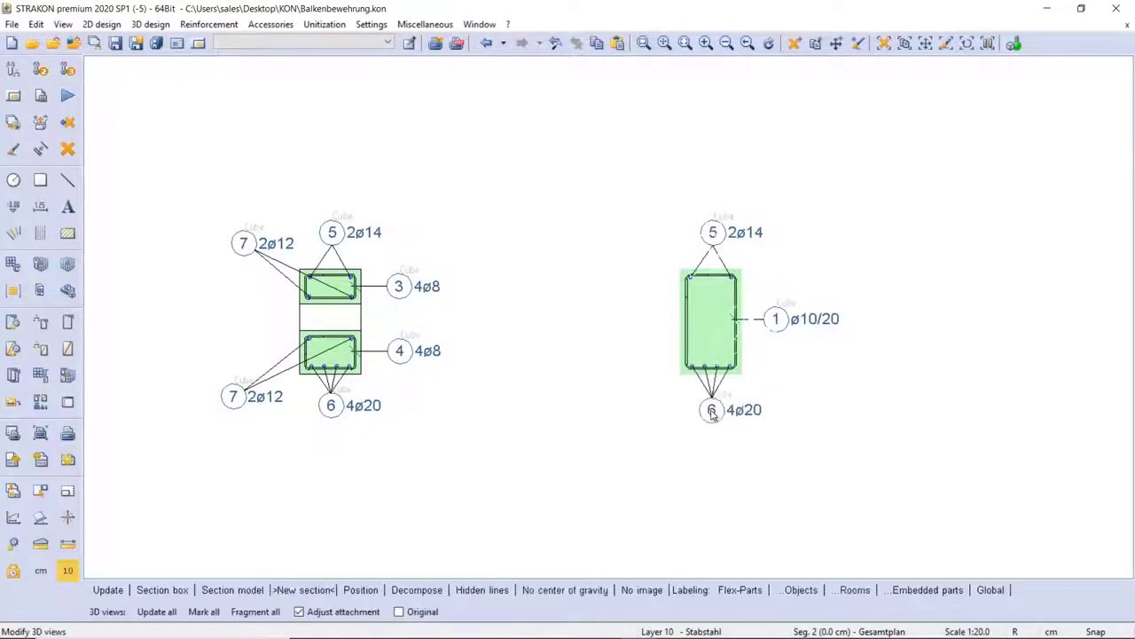
Step: Place a labelled bending detail of stirrup 3 with its leg dimensions above the first section
{"action": "double_click", "coordinate": [431, 291]}
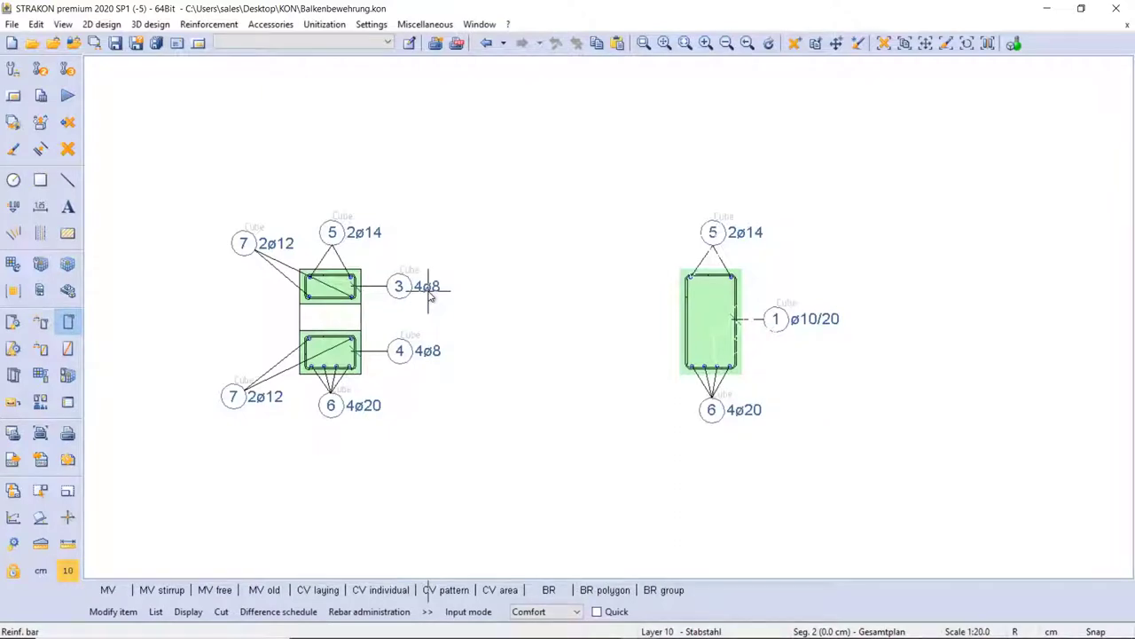
{"action": "left_click", "coordinate": [429, 291]}
{"action": "left_click", "coordinate": [305, 145]}
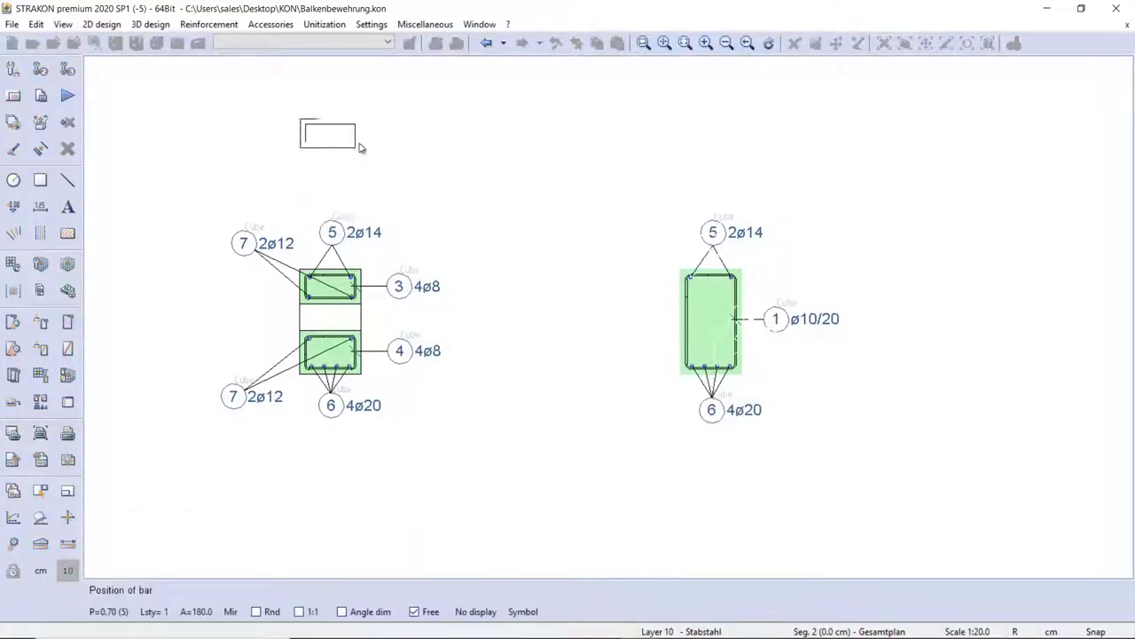
{"action": "right_click", "coordinate": [410, 120]}
{"action": "right_click", "coordinate": [410, 120]}
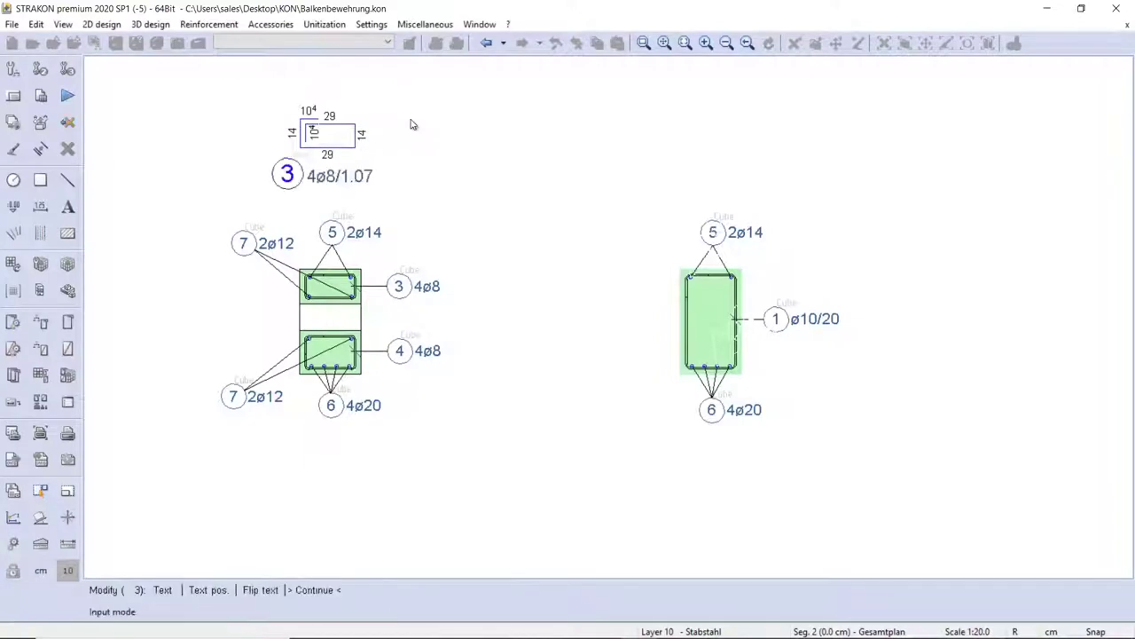
{"action": "key", "text": "Return"}
Step: Place a labelled bending detail of stirrup 4 with its leg dimensions below the first section
{"action": "left_click", "coordinate": [416, 351]}
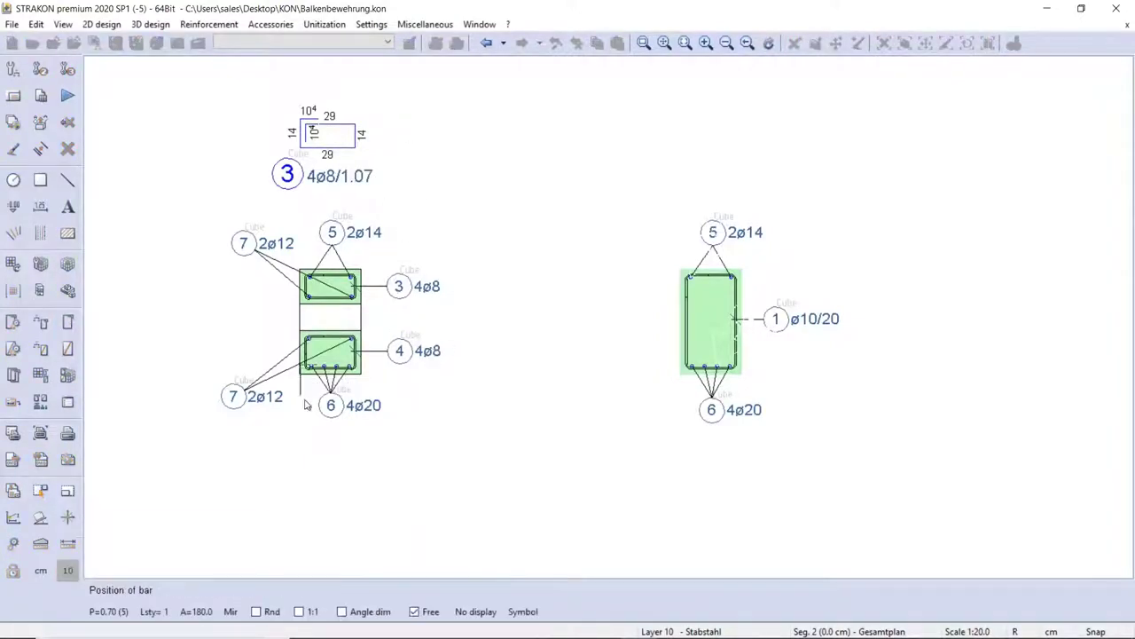
{"action": "left_click", "coordinate": [306, 485]}
{"action": "key", "text": "Return"}
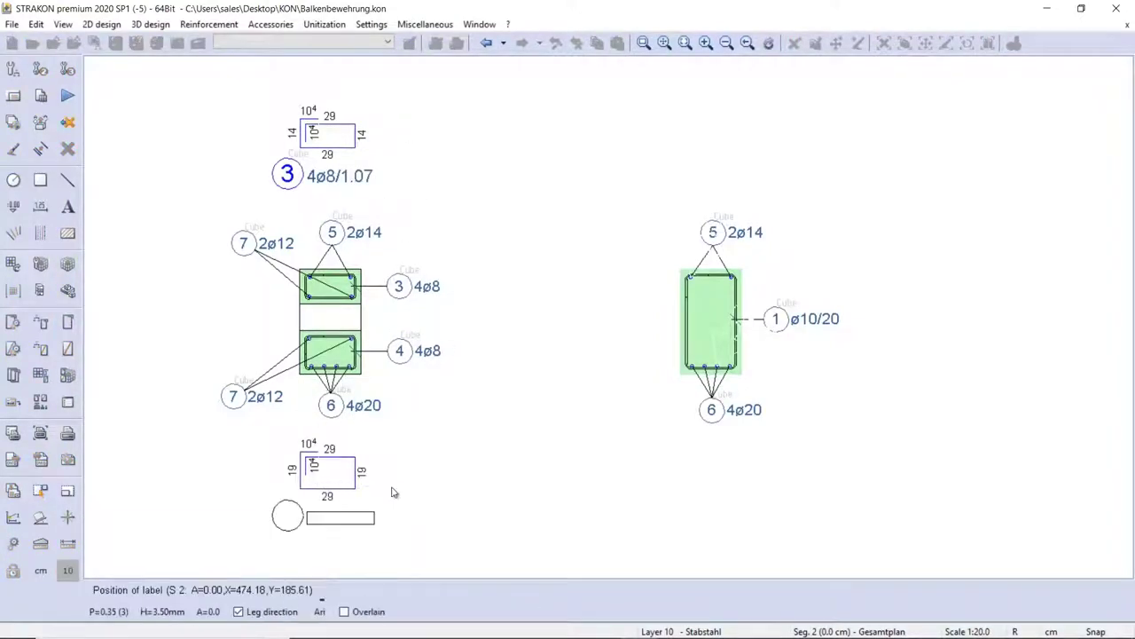
{"action": "left_click", "coordinate": [393, 492]}
Step: Place the dimensioned bending detail of stirrup 1 to the right of the second section, with its label running vertically beside it
{"action": "left_click", "coordinate": [822, 316]}
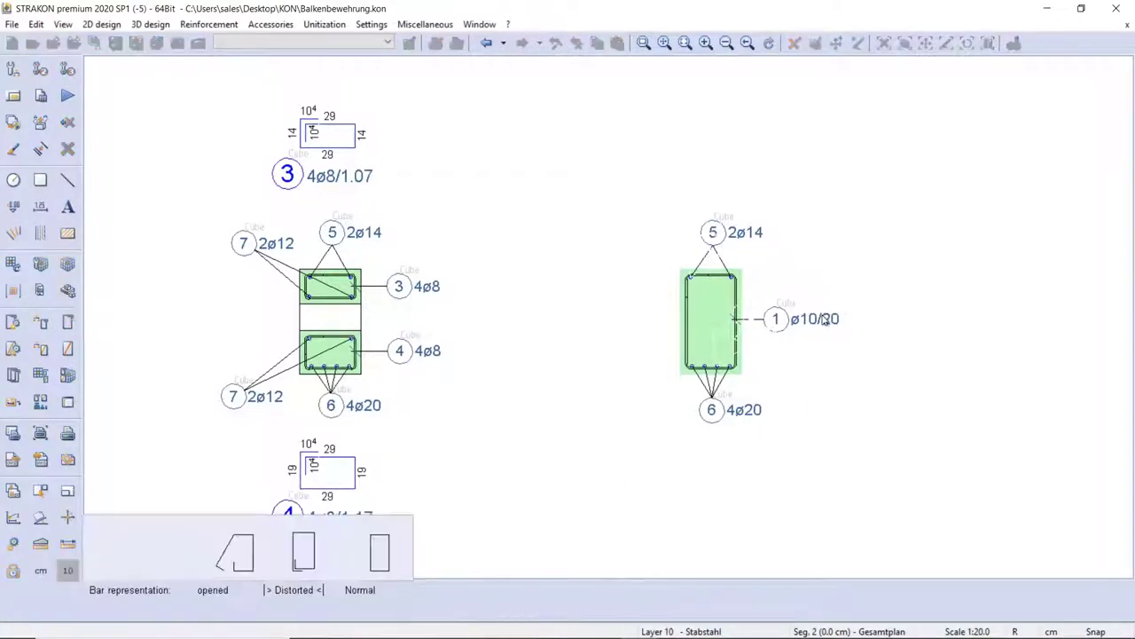
{"action": "right_click", "coordinate": [822, 317]}
{"action": "left_click", "coordinate": [876, 285]}
{"action": "right_click", "coordinate": [876, 285]}
{"action": "right_click", "coordinate": [876, 286]}
{"action": "left_click", "coordinate": [877, 286]}
{"action": "right_click", "coordinate": [876, 286]}
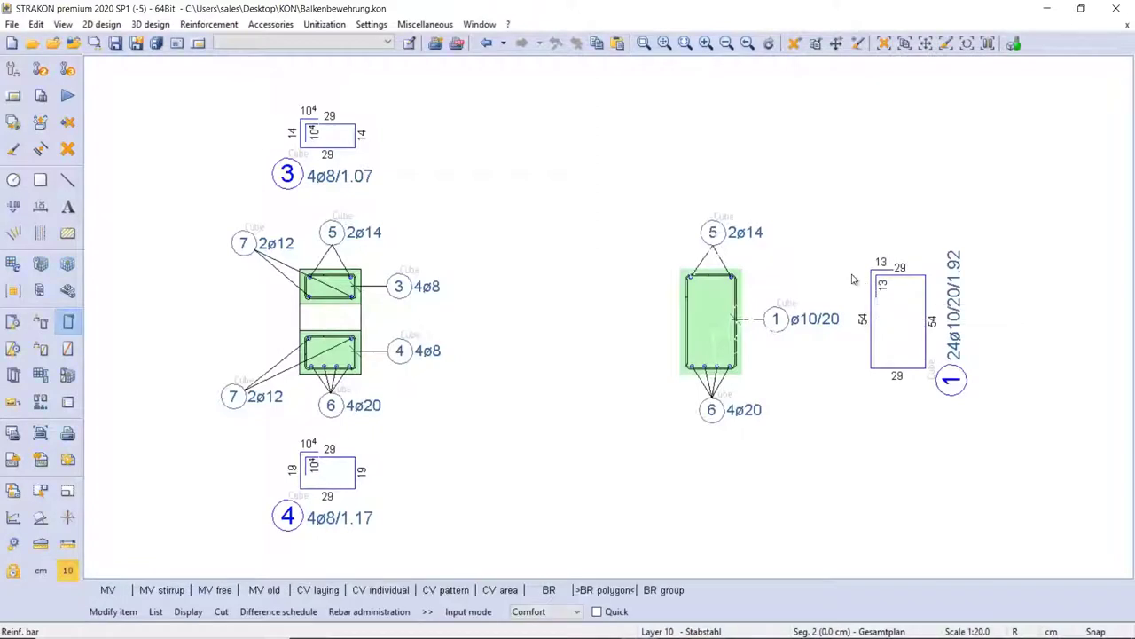
Step: Extract the bending shape of item 2, mirrored, and place it to the right of the stirrup 1 detail
{"action": "right_click", "coordinate": [549, 292]}
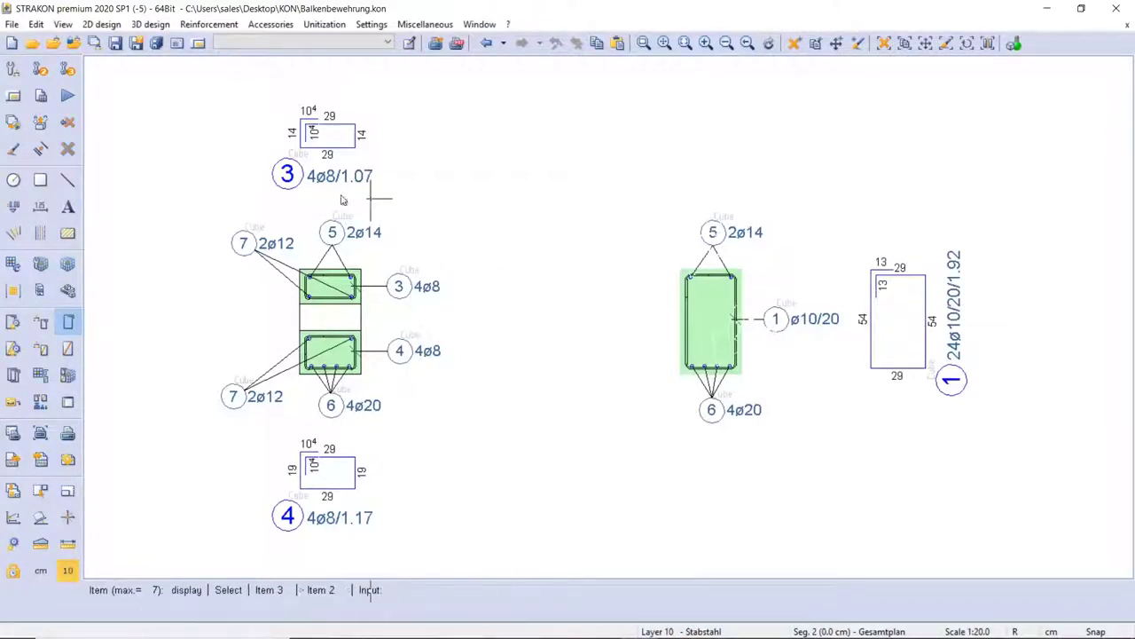
{"action": "key", "text": "Return"}
{"action": "key", "text": "Return"}
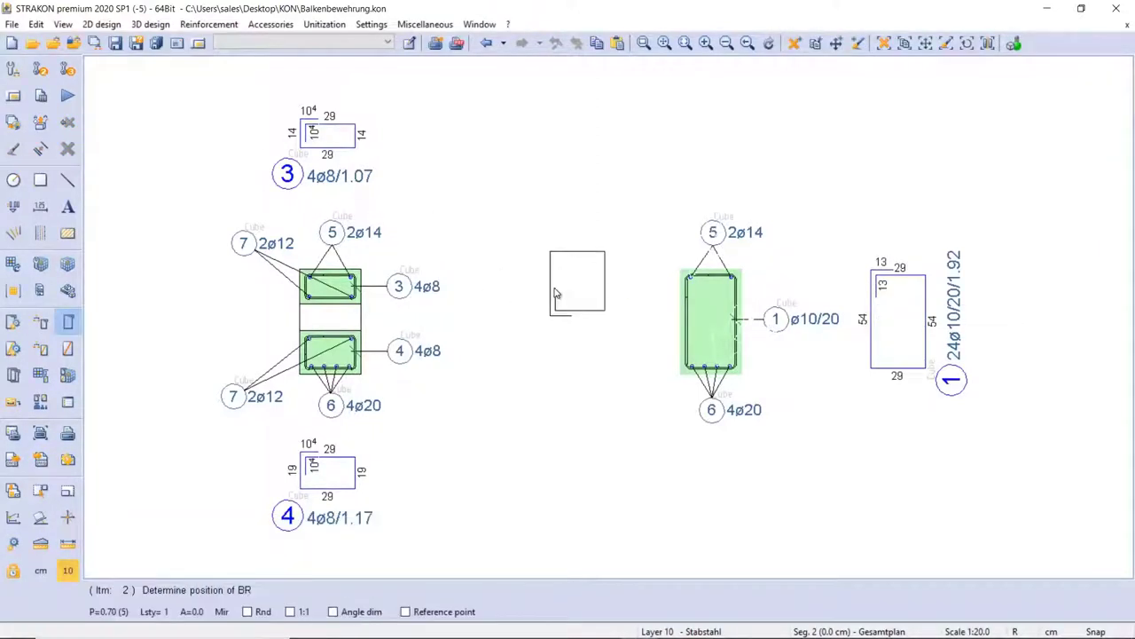
{"action": "scroll", "coordinate": [532, 299], "scroll_direction": "down", "scroll_amount": 2}
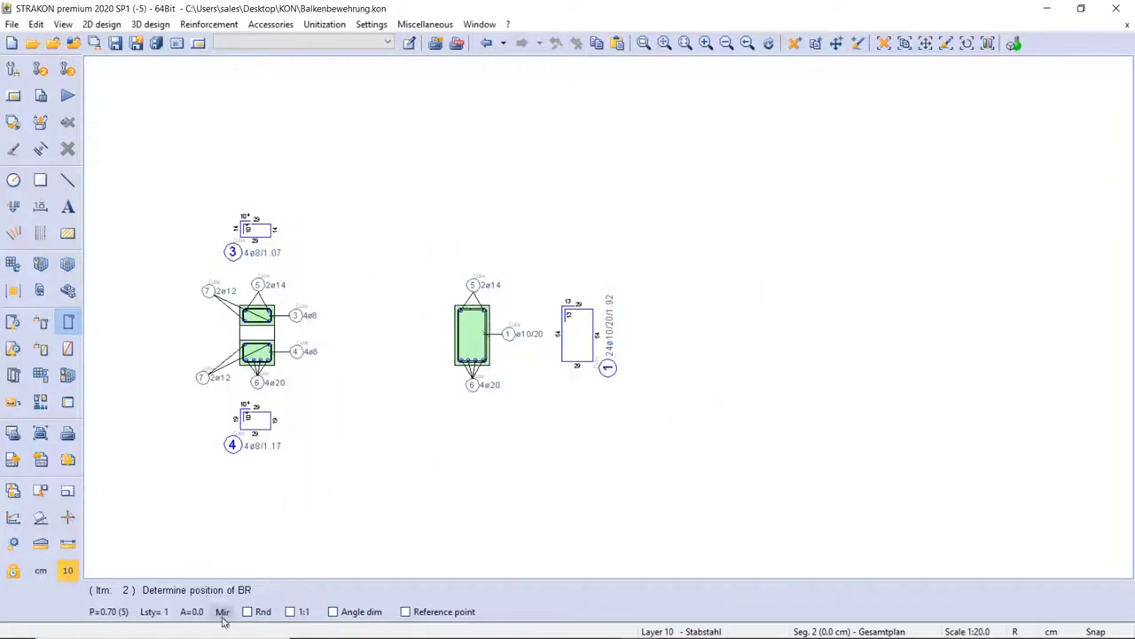
{"action": "left_click", "coordinate": [665, 337]}
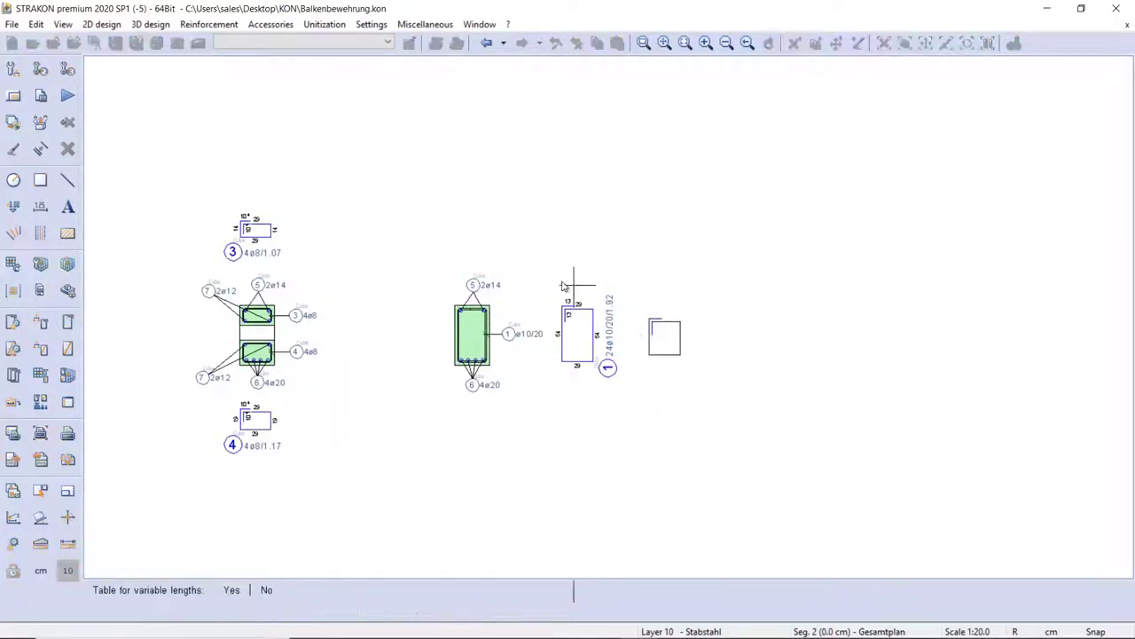
Step: Include a variable-length table for item 2, label its bending detail vertically and place the table to the right of it
{"action": "key", "text": "Return"}
{"action": "key", "text": "Return"}
{"action": "key", "text": "Return"}
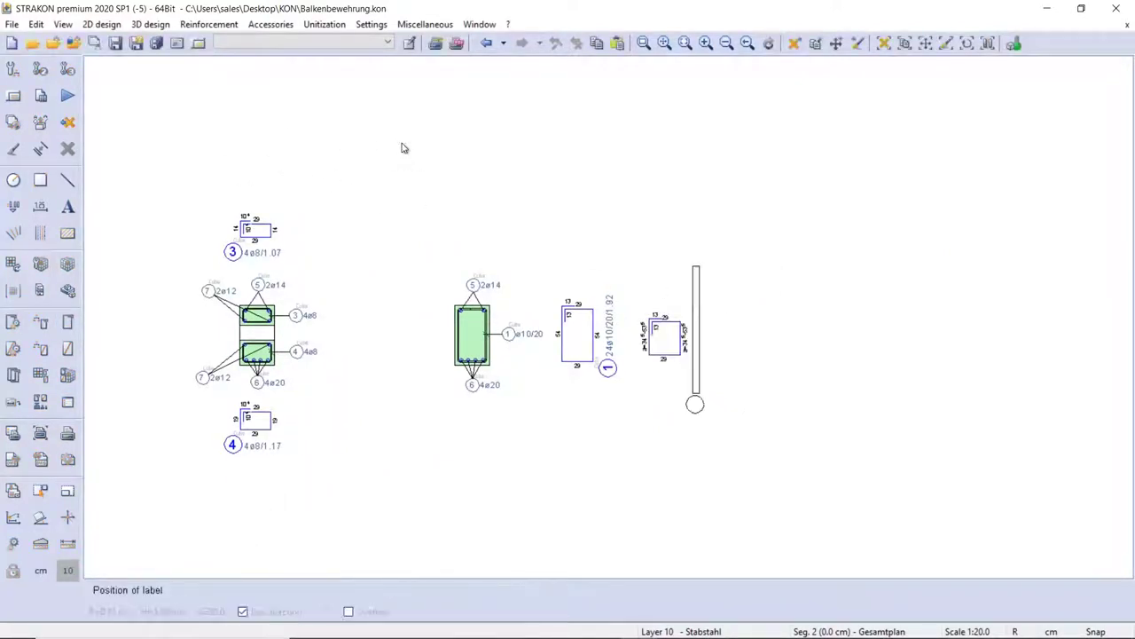
{"action": "key", "text": "Return"}
{"action": "key", "text": "Return"}
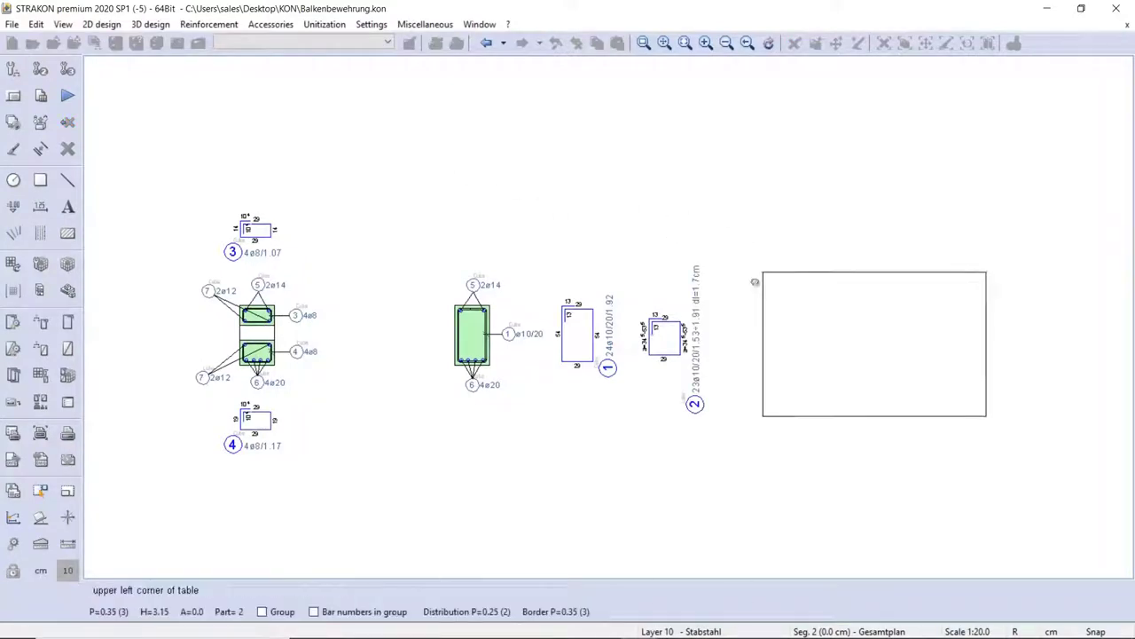
{"action": "scroll", "coordinate": [754, 283], "scroll_direction": "up", "scroll_amount": 2}
{"action": "left_click", "coordinate": [692, 265]}
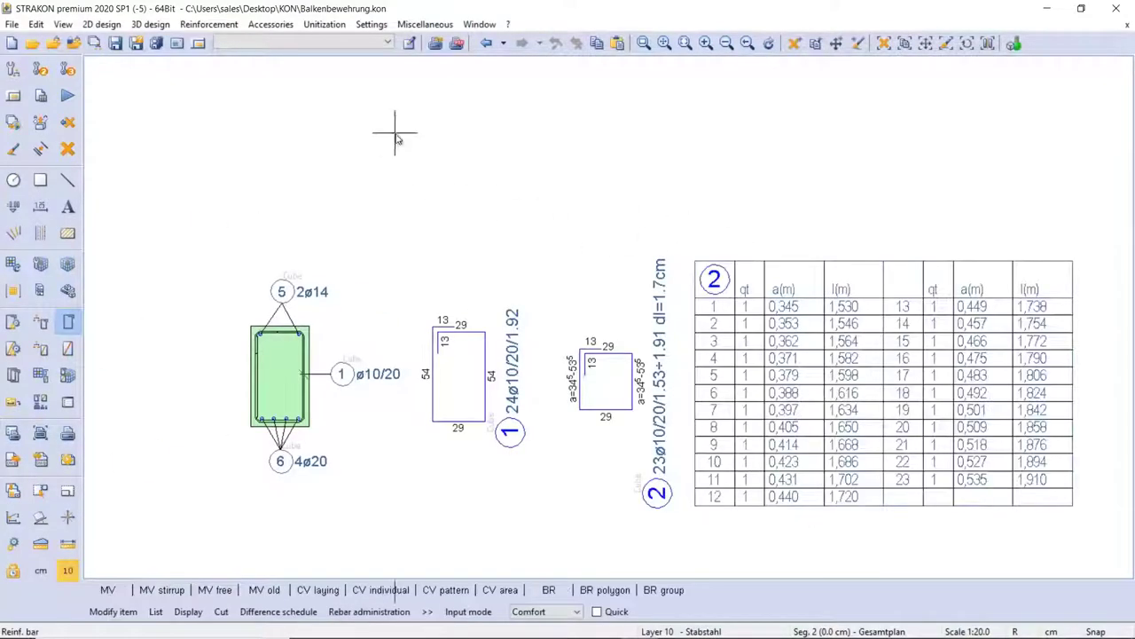
Step: Place the bending detail of top bar 5 above the front view, with dimensions for its sloping part and its label
{"action": "right_click_drag", "start_coordinate": [455, 264], "coordinate": [463, 282]}
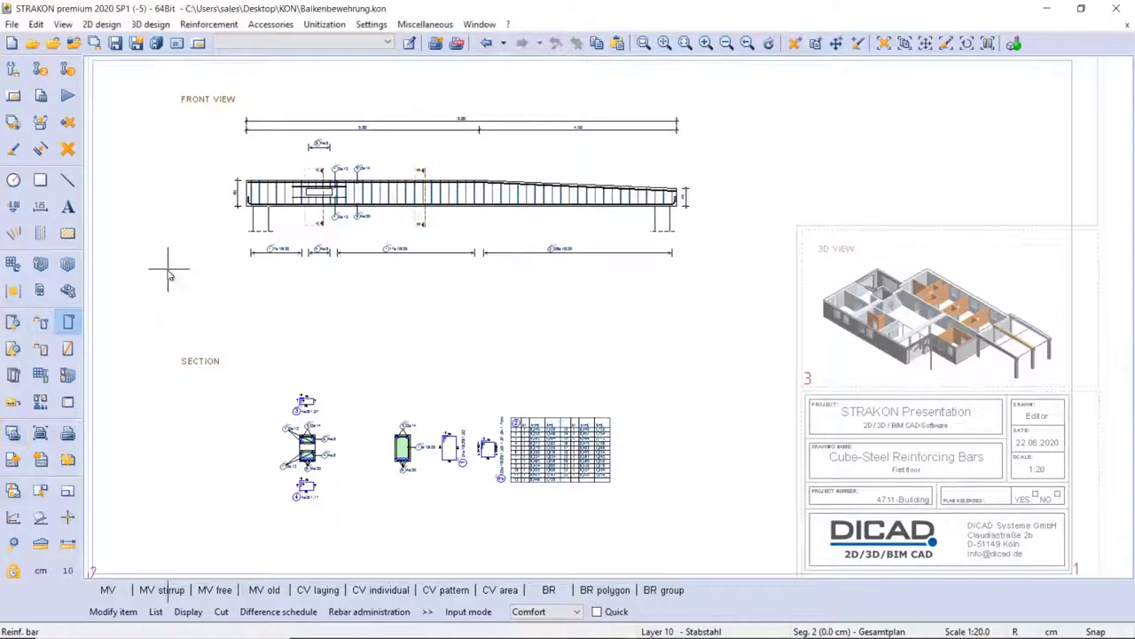
{"action": "mouse_move", "coordinate": [169, 273]}
{"action": "right_mouse_down"}
{"action": "mouse_move", "coordinate": [600, 182]}
{"action": "mouse_move", "coordinate": [796, 111]}
{"action": "right_mouse_up"}
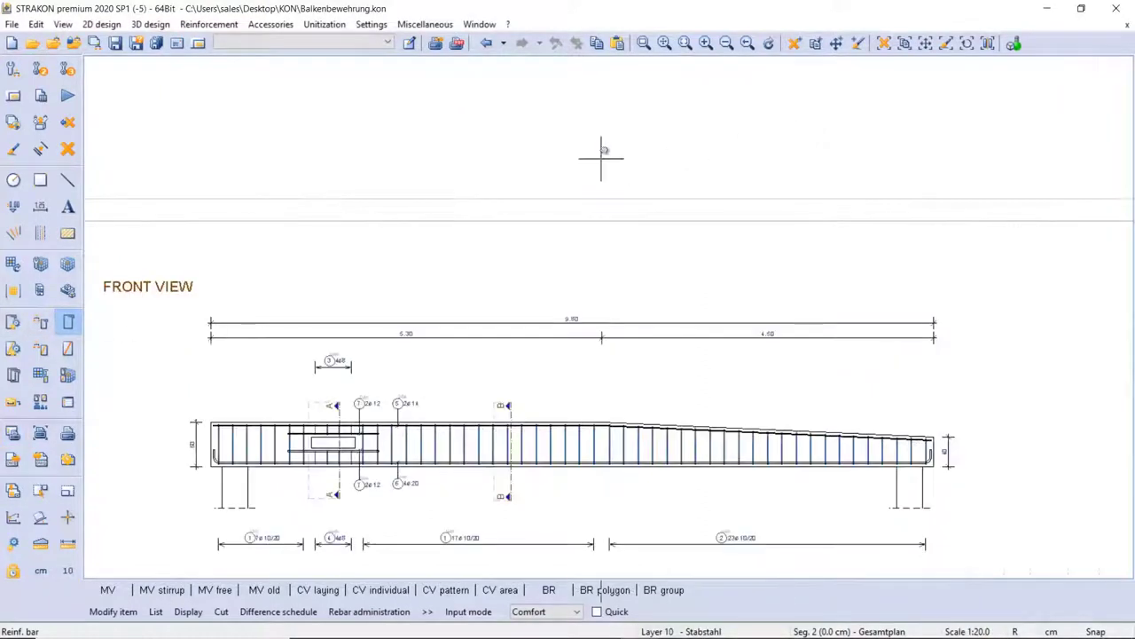
{"action": "middle_click_drag", "start_coordinate": [602, 158], "coordinate": [612, 86]}
{"action": "left_click", "coordinate": [424, 330]}
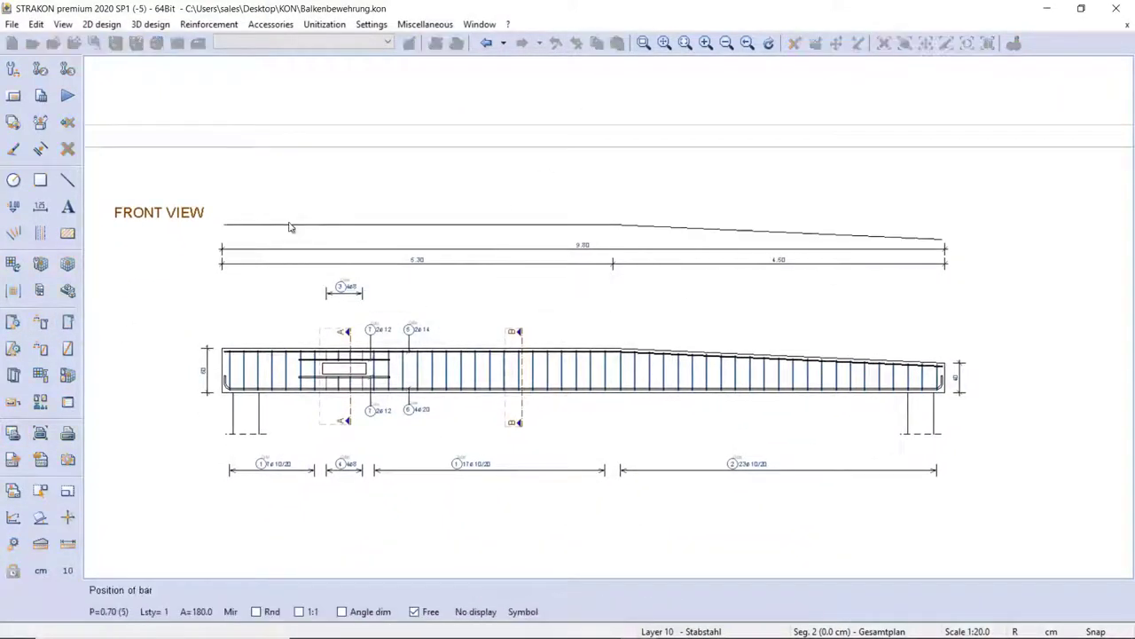
{"action": "left_click", "coordinate": [312, 200]}
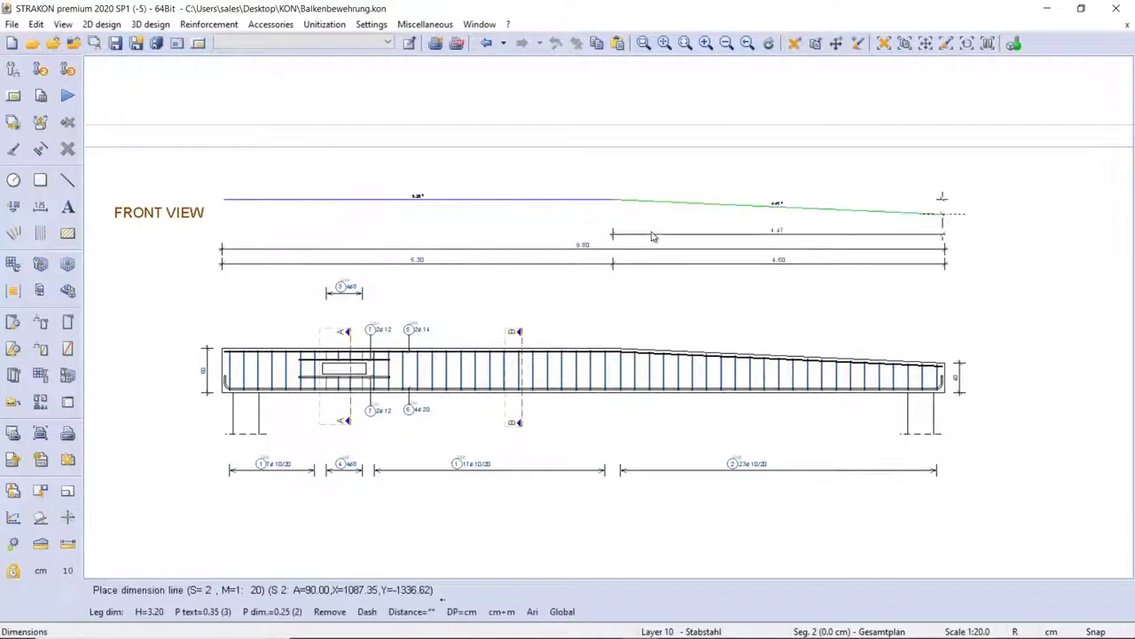
{"action": "left_click", "coordinate": [647, 234]}
{"action": "left_click", "coordinate": [564, 188]}
{"action": "right_click", "coordinate": [648, 237]}
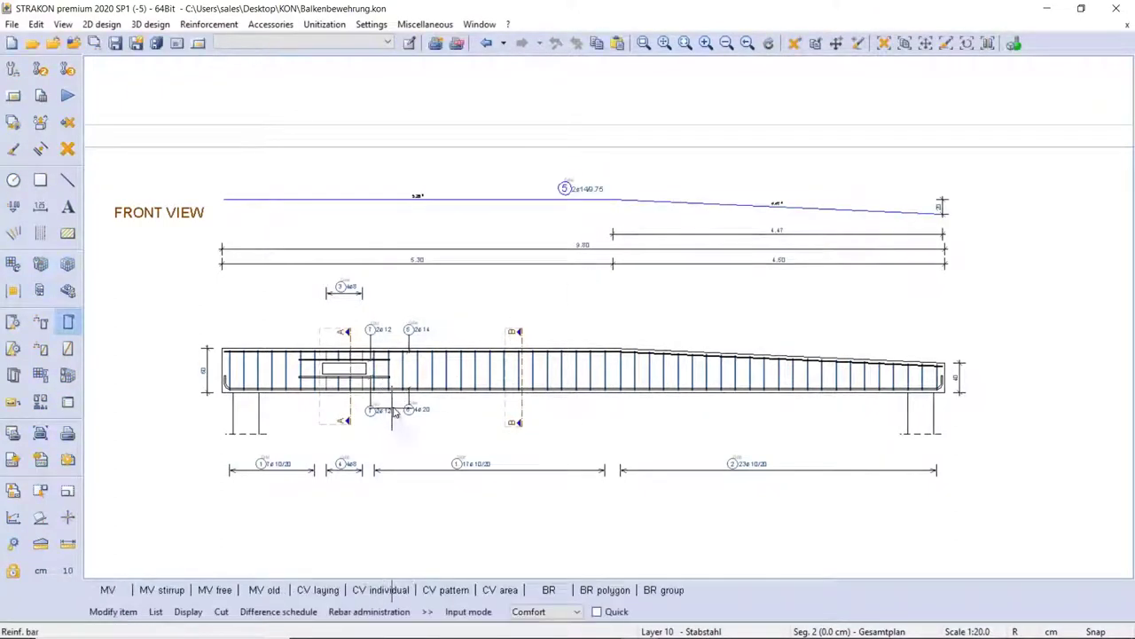
Step: Place the labelled bending detail of bottom bar 6 below the front view's stirrup distribution lines
{"action": "left_click", "coordinate": [420, 411]}
{"action": "left_click", "coordinate": [222, 515]}
{"action": "right_click", "coordinate": [221, 513]}
{"action": "right_click", "coordinate": [221, 513]}
{"action": "right_click", "coordinate": [221, 513]}
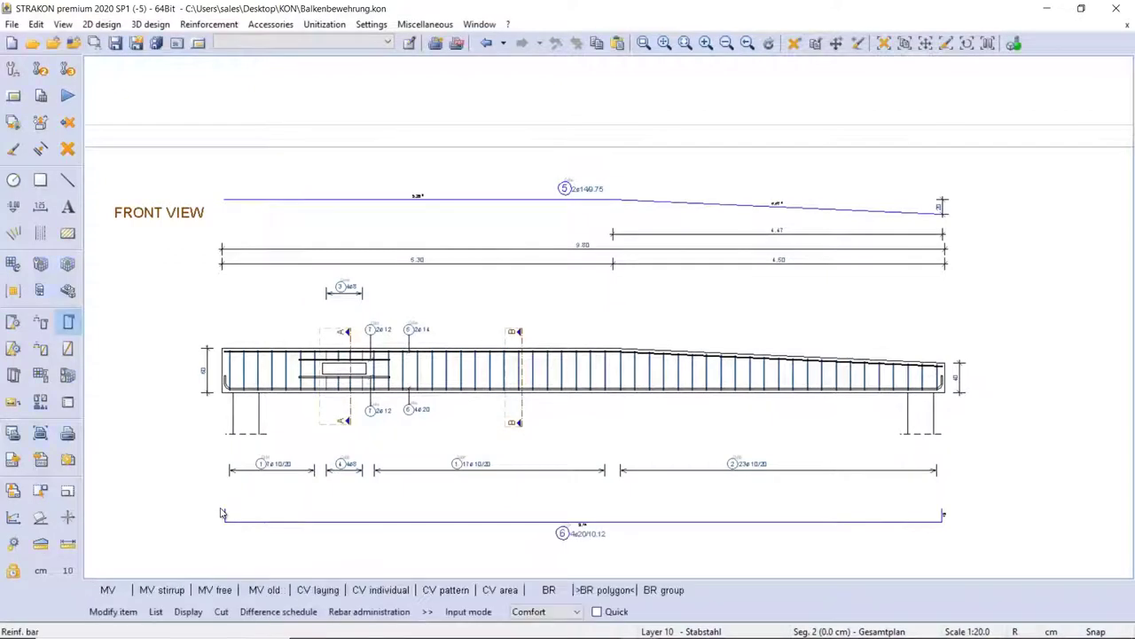
Step: Place the labelled detail of bar 7 below the beam's opening, between the stirrup distribution lines and the bar 6 detail
{"action": "left_click", "coordinate": [380, 411]}
{"action": "left_click", "coordinate": [333, 505]}
{"action": "key", "text": "Return"}
{"action": "key", "text": "Return"}
{"action": "key", "text": "Return"}
{"action": "key", "text": "Return"}
Step: Place a linked rebar schedule with bottom-right alignment in the drawing sheet's upper right corner, above the 3D view
{"action": "left_click", "coordinate": [68, 403]}
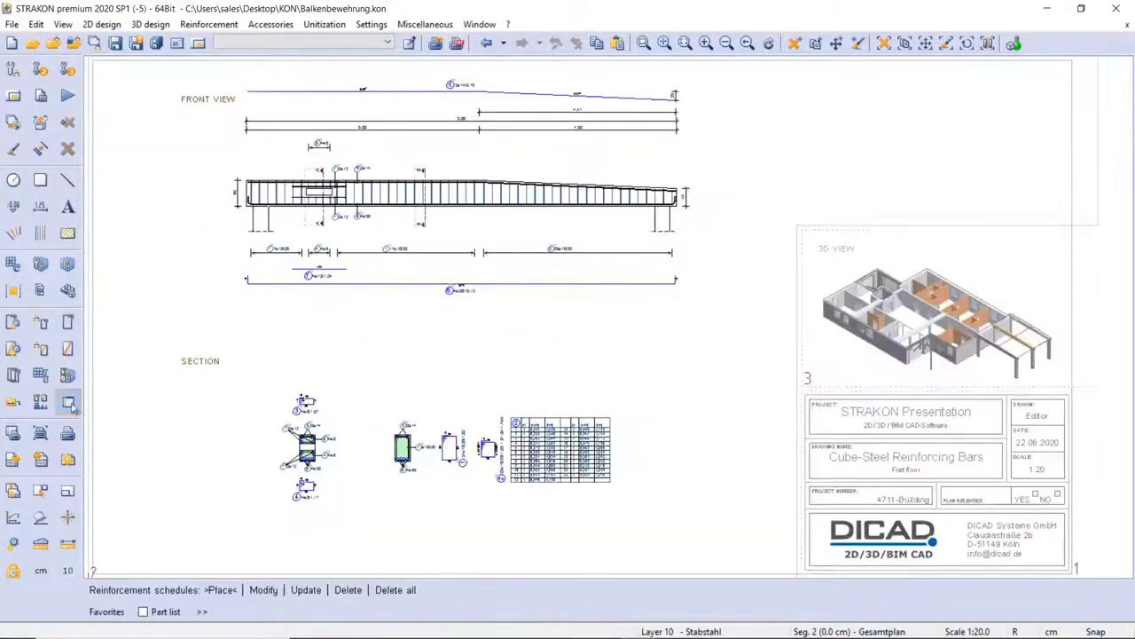
{"action": "left_click", "coordinate": [220, 589]}
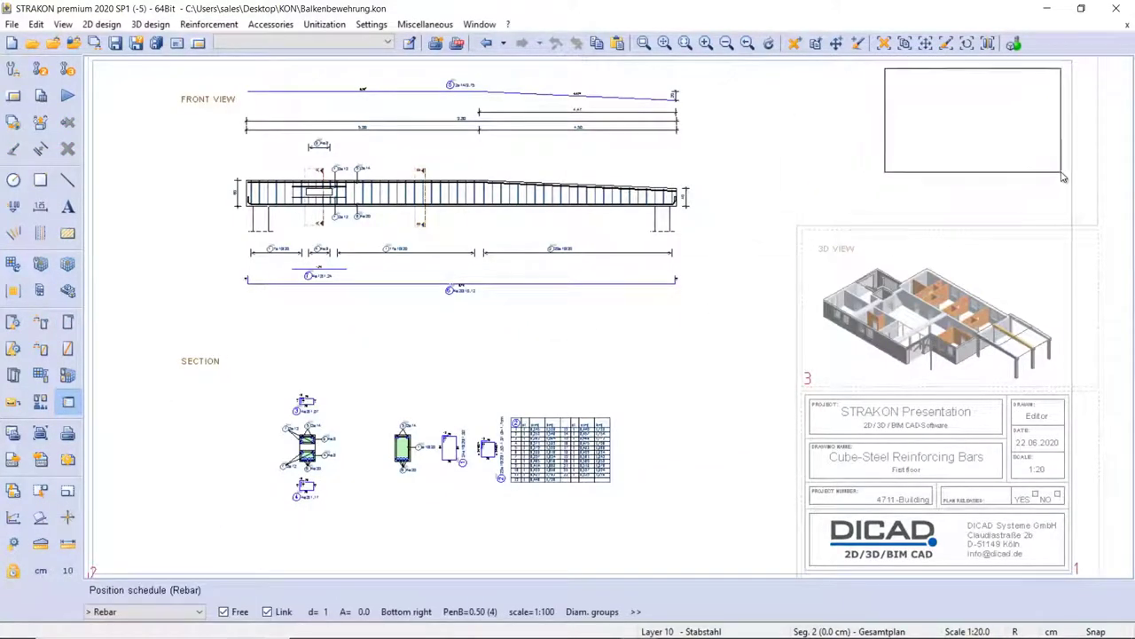
{"action": "left_click", "coordinate": [1065, 177]}
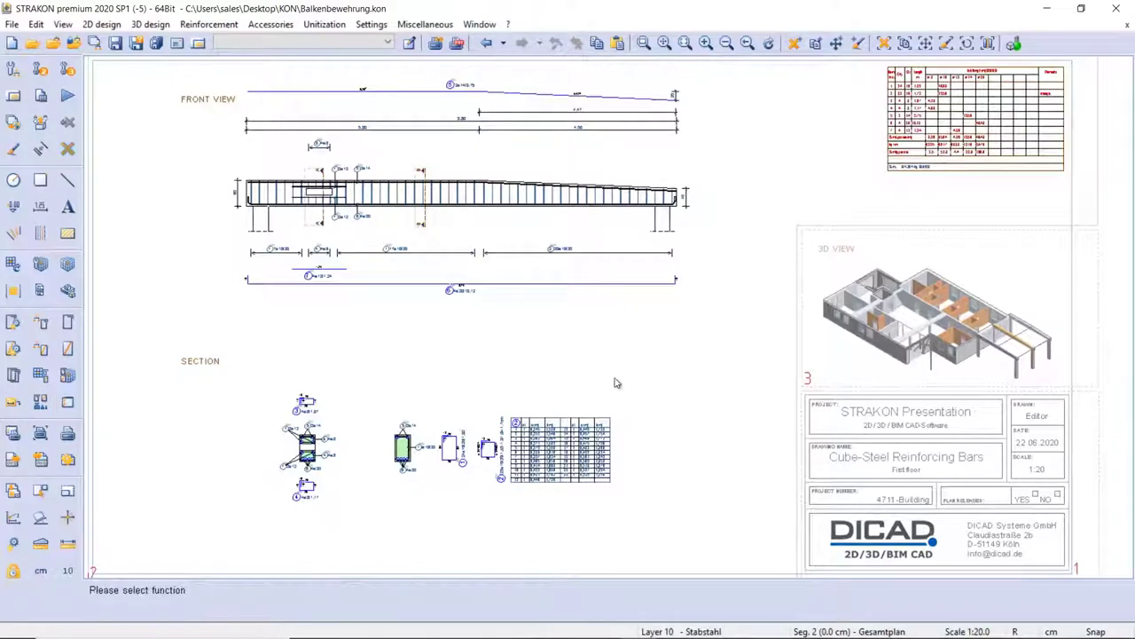
Step: Switch to the 3D model and examine the reinforcement at the end of the beam
{"action": "left_click", "coordinate": [68, 264]}
{"action": "scroll", "coordinate": [813, 408], "scroll_direction": "up", "scroll_amount": 8}
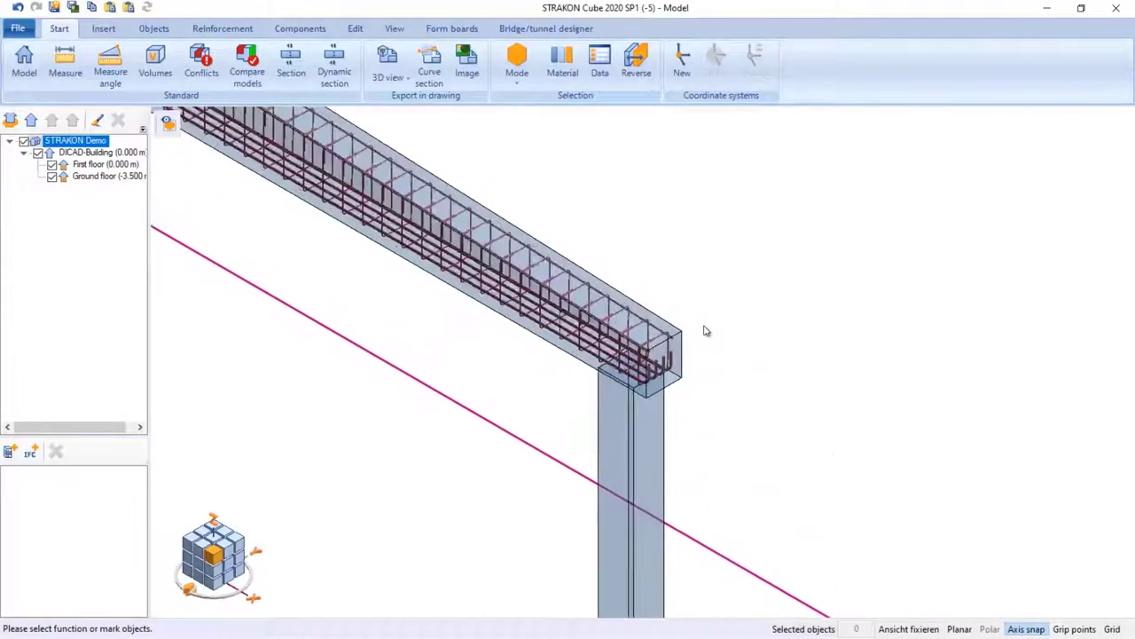
Step: Stretch the end face of the beam outward by 50 cm along the x-axis
{"action": "key", "text": "s"}
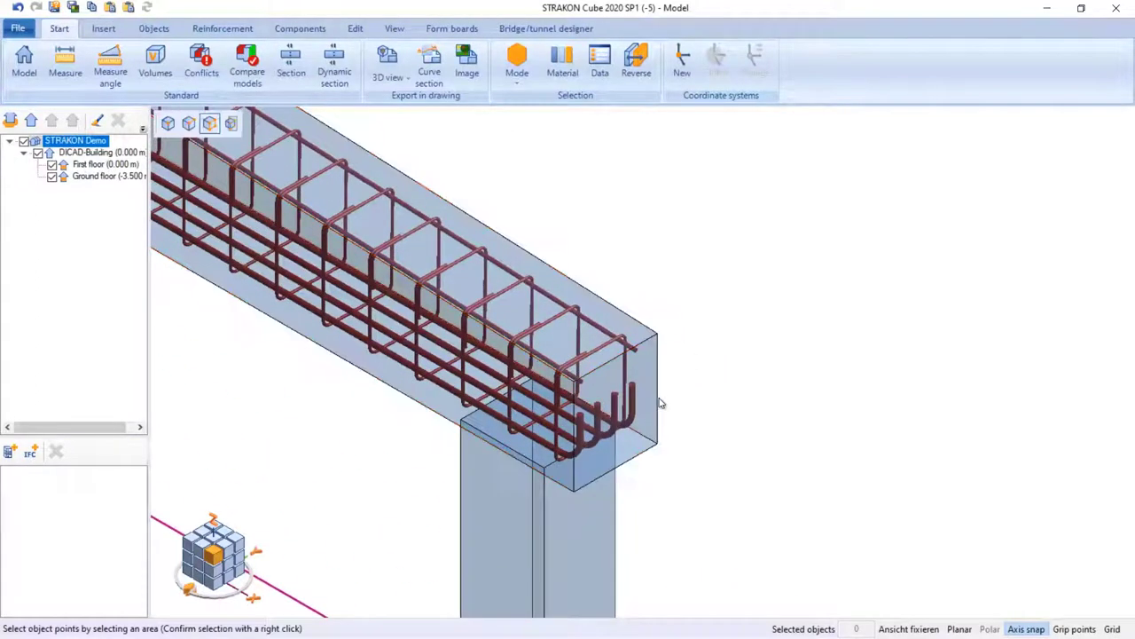
{"action": "left_click", "coordinate": [659, 405]}
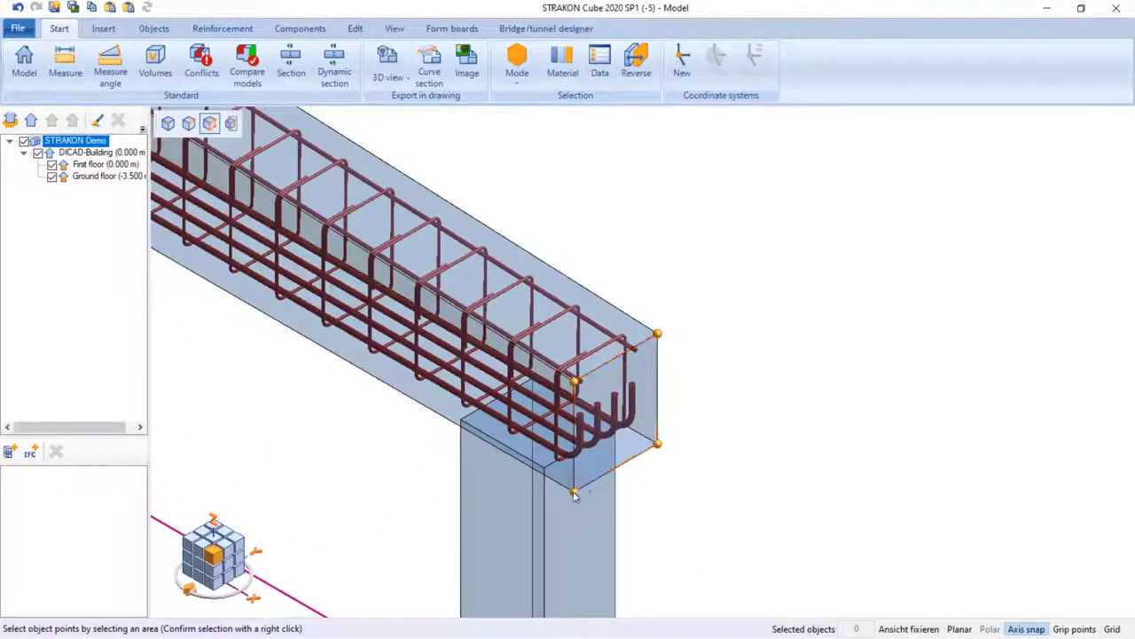
{"action": "right_click", "coordinate": [574, 495]}
{"action": "left_click", "coordinate": [573, 492]}
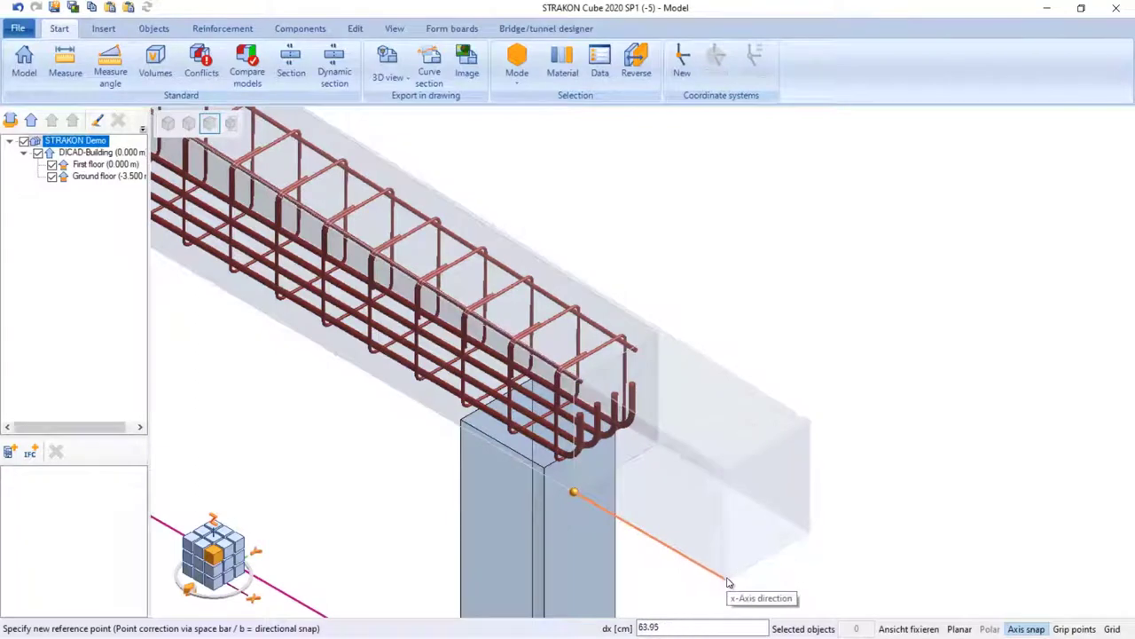
{"action": "type", "text": "50"}
{"action": "key", "text": "Return"}
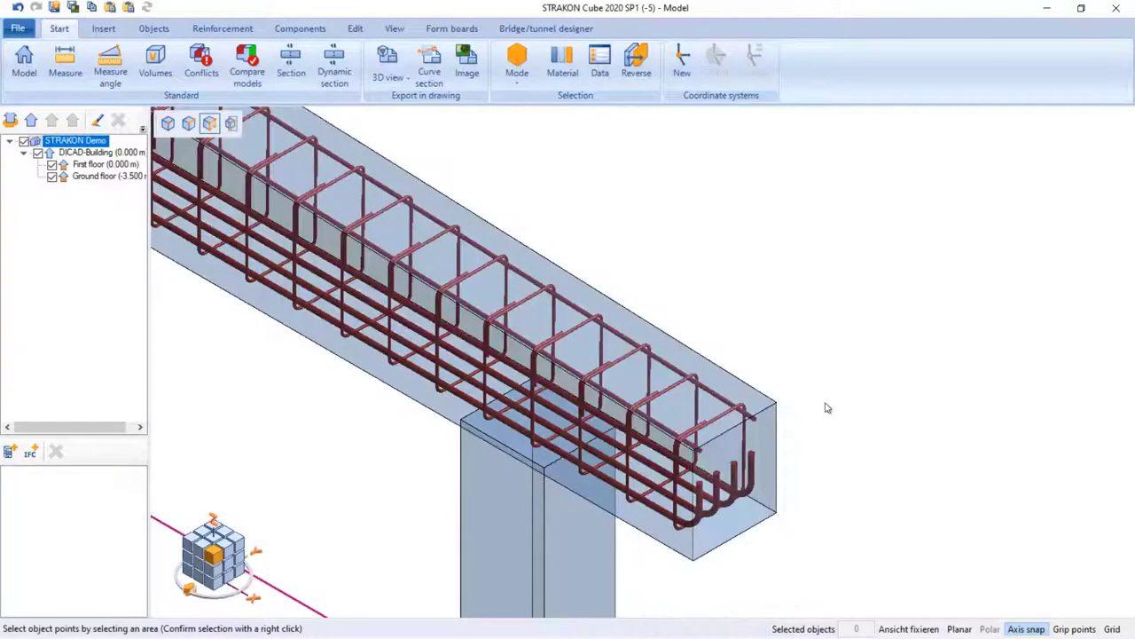
Step: Close the beam model to return to the drawing and open the 3D model of the notched column
{"action": "left_click", "coordinate": [1117, 9]}
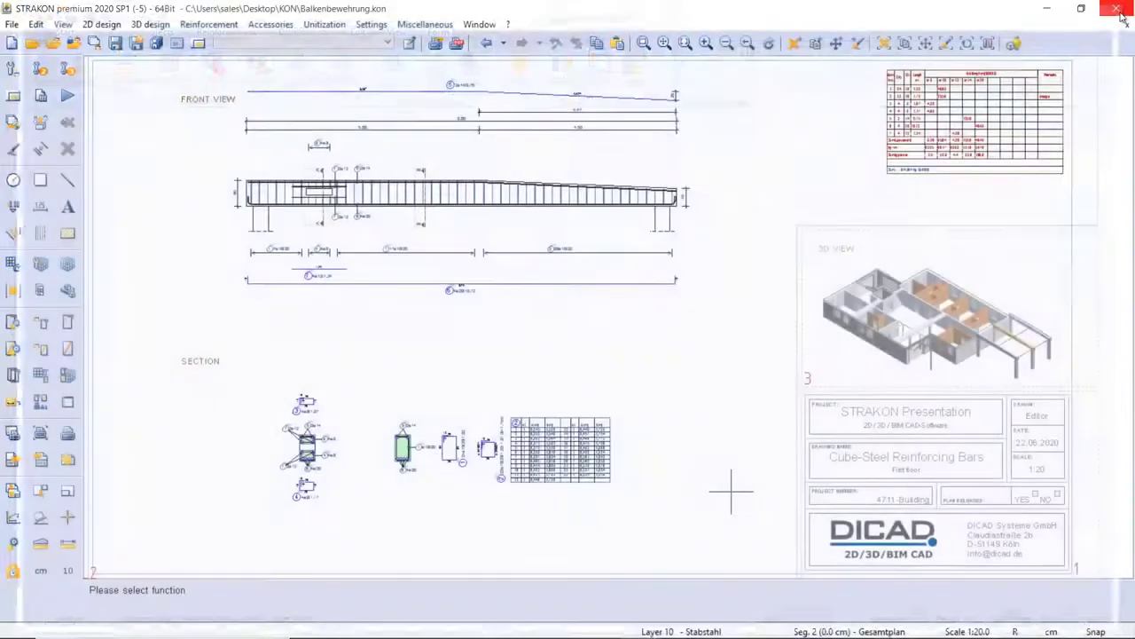
{"action": "left_click", "coordinate": [1014, 44]}
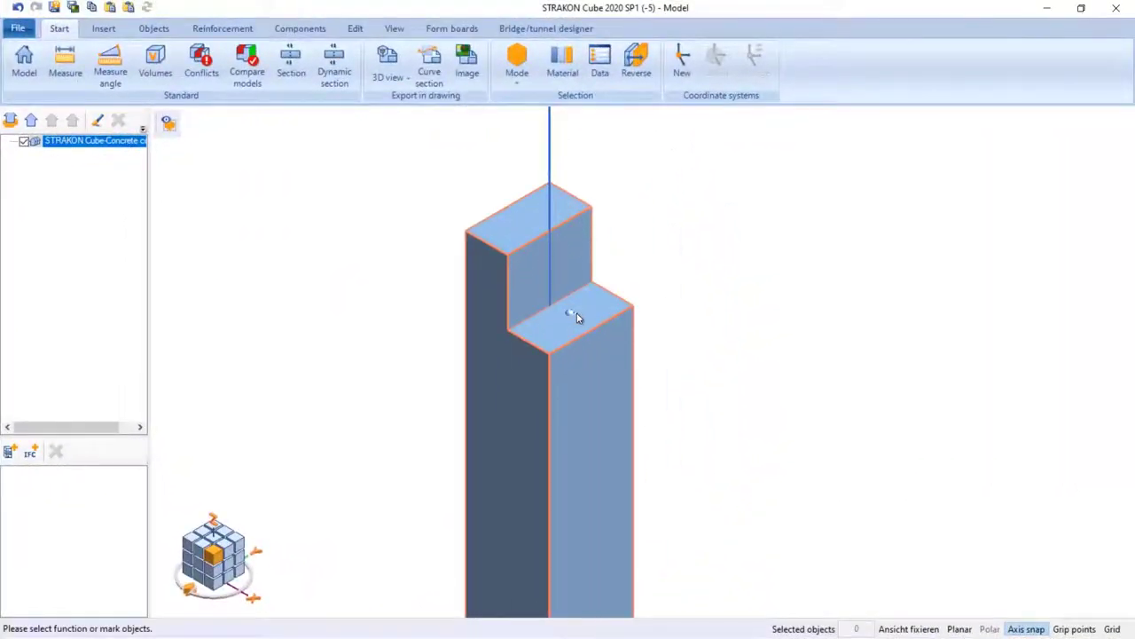
{"action": "middle_click_drag", "start_coordinate": [577, 314], "coordinate": [636, 255]}
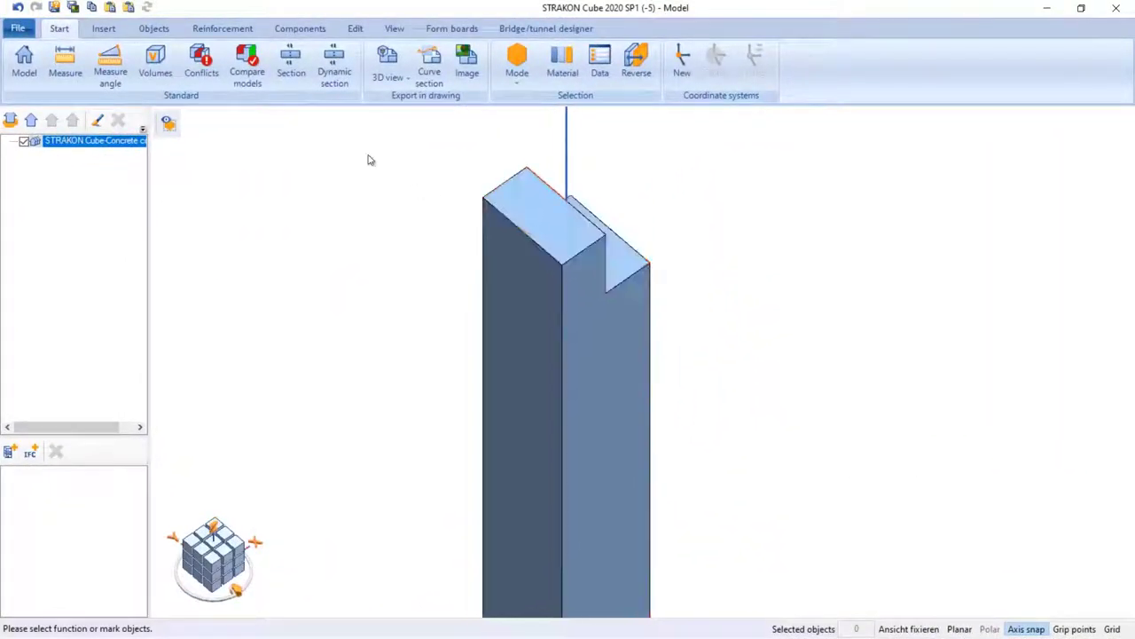
Step: Place a standard stirrup in the column's full cross-section with diameter 8 mm, steel grade B500B and 3 cm concrete cover
{"action": "left_click", "coordinate": [223, 28]}
{"action": "left_click", "coordinate": [116, 71]}
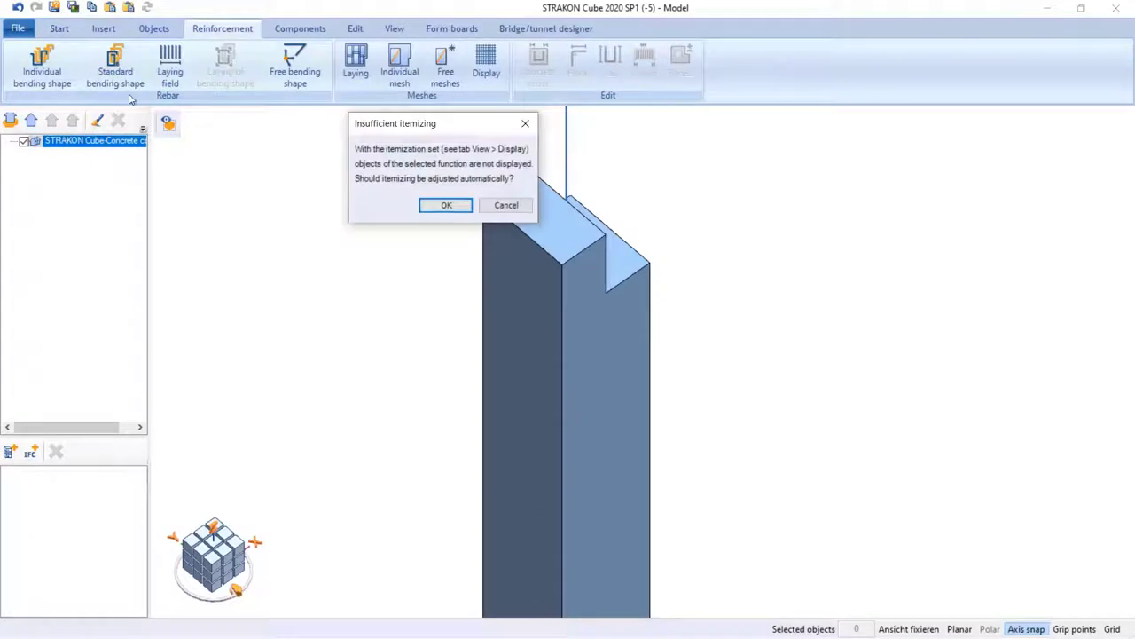
{"action": "left_click", "coordinate": [458, 209]}
{"action": "left_click", "coordinate": [444, 125]}
{"action": "left_click", "coordinate": [554, 123]}
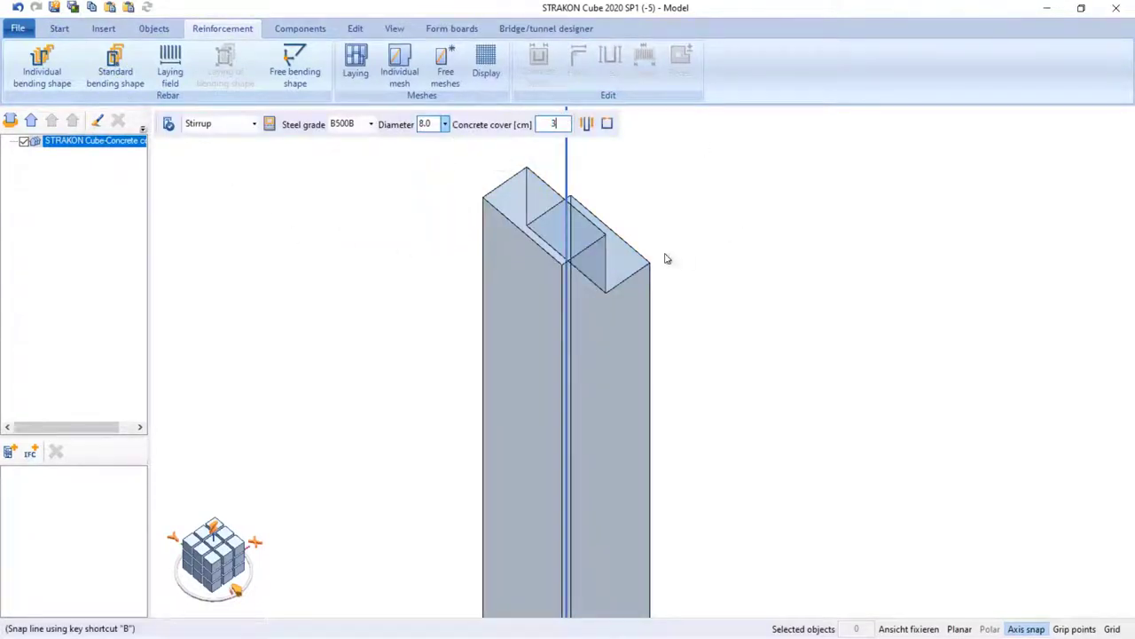
{"action": "key", "text": "Return"}
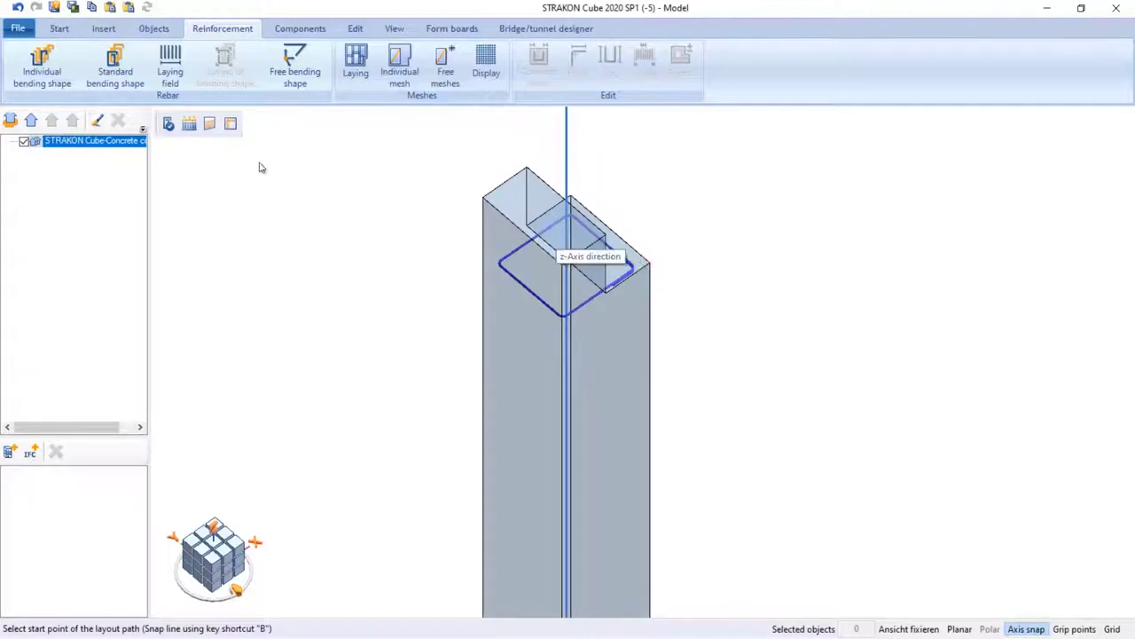
Step: Distribute the stirrup along the column height in three areas with start and end distances of 5 cm
{"action": "left_click", "coordinate": [189, 128]}
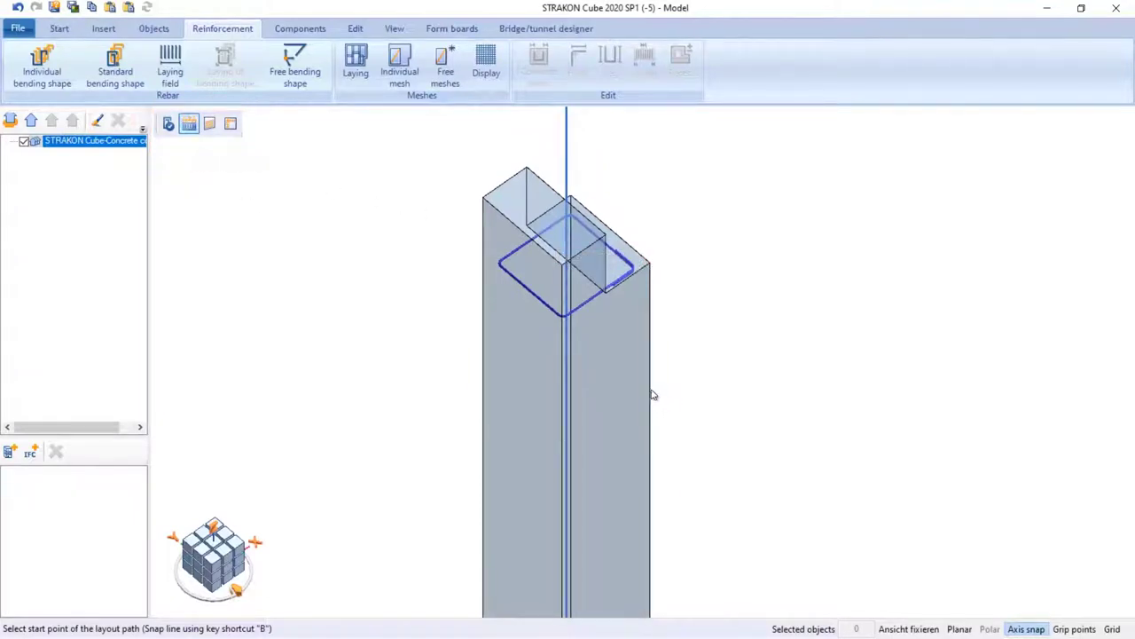
{"action": "key", "text": "b"}
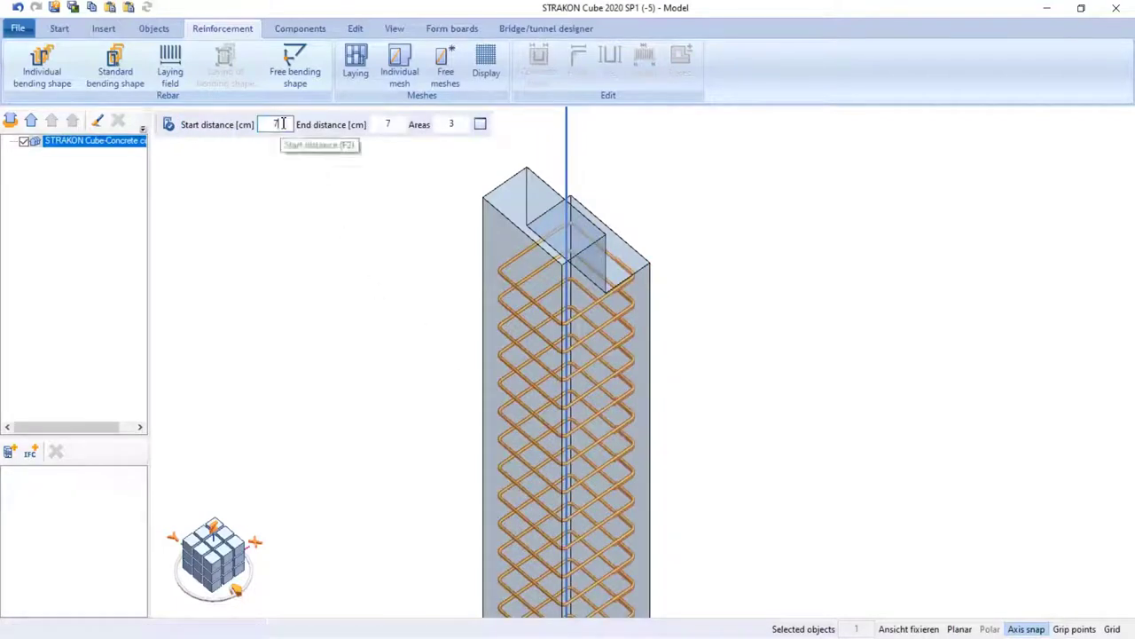
{"action": "type", "text": "5"}
{"action": "left_click", "coordinate": [393, 124]}
{"action": "type", "text": "5"}
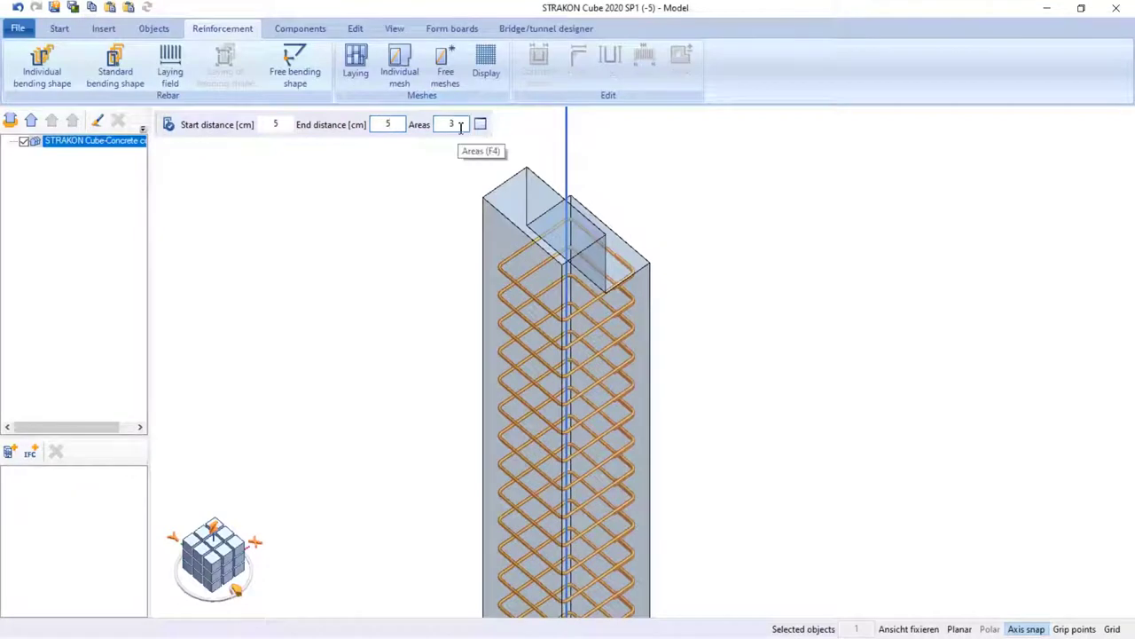
Step: Set the first and third stirrup ranges to 50 cm long and let the middle range's length be calculated
{"action": "left_click", "coordinate": [480, 124]}
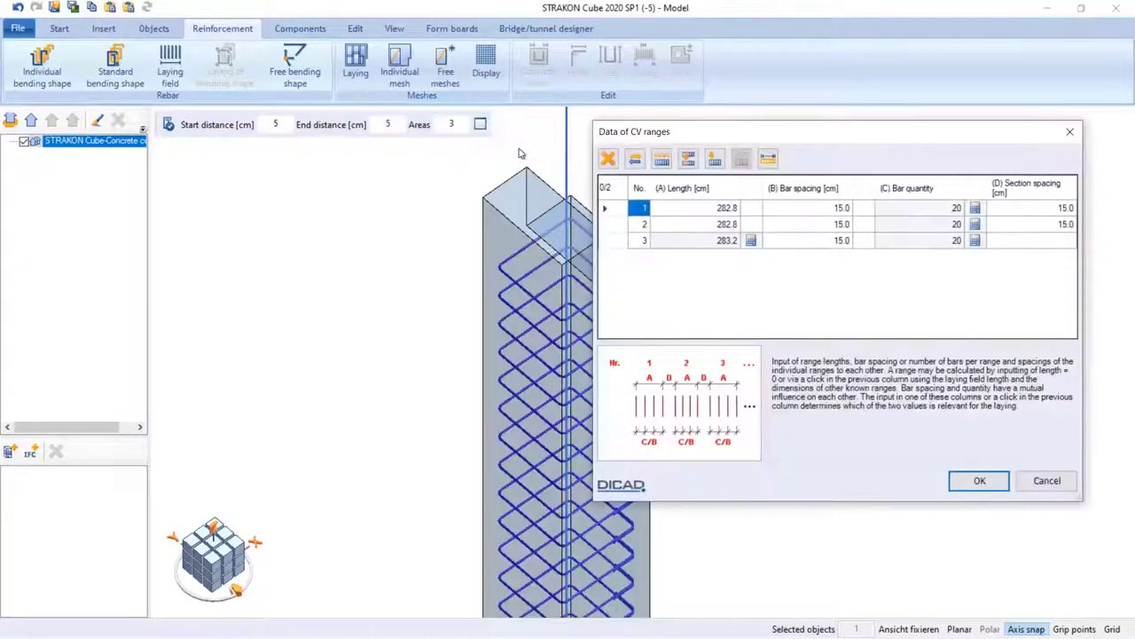
{"action": "left_click", "coordinate": [750, 223]}
{"action": "left_click", "coordinate": [733, 207]}
{"action": "type", "text": "50"}
{"action": "left_click", "coordinate": [725, 240]}
{"action": "type", "text": "50"}
Step: Set the bar spacing to 10 cm in the first range and 20 cm in the middle one, adjust the third, and apply the distribution
{"action": "left_click", "coordinate": [835, 224]}
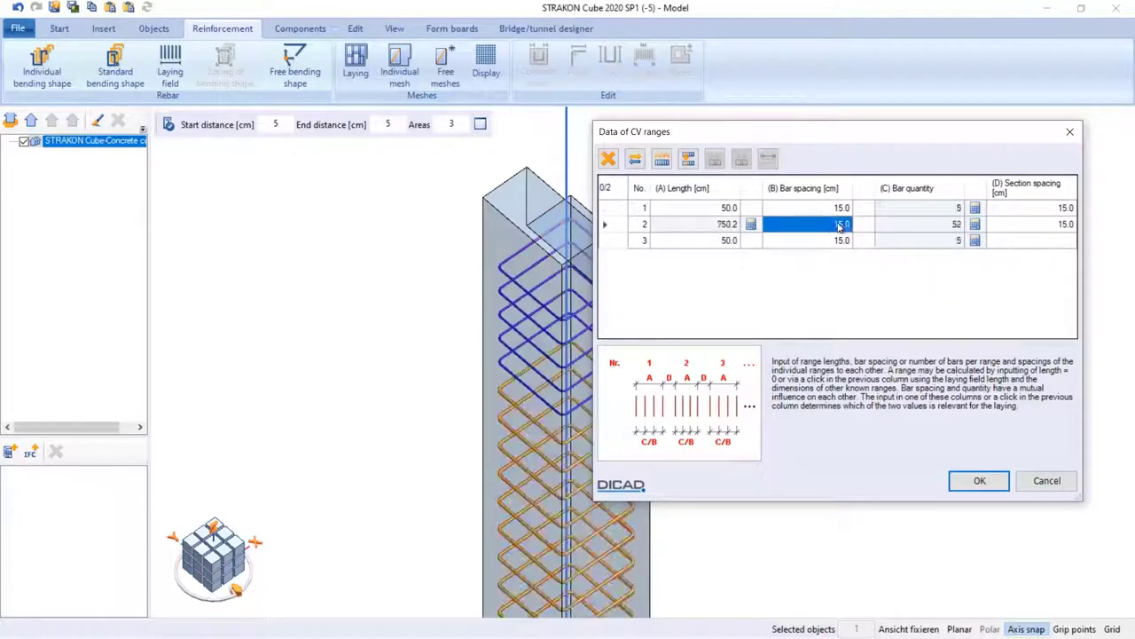
{"action": "type", "text": "20"}
{"action": "left_click", "coordinate": [842, 208]}
{"action": "type", "text": "10"}
{"action": "left_click", "coordinate": [836, 241]}
{"action": "type", "text": "1"}
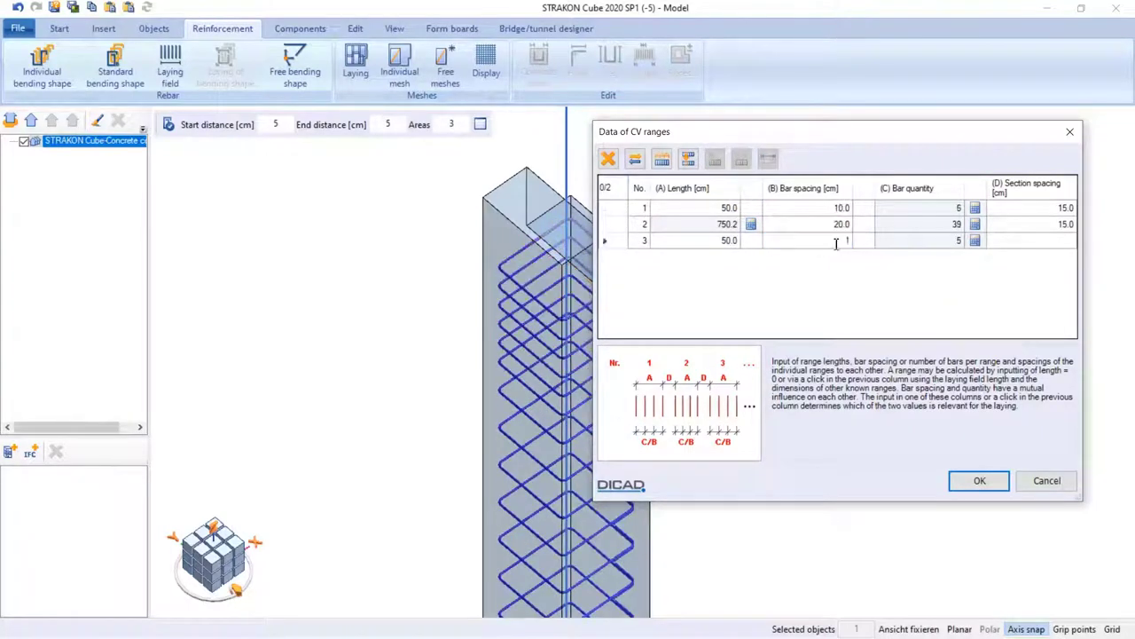
{"action": "left_click", "coordinate": [961, 480]}
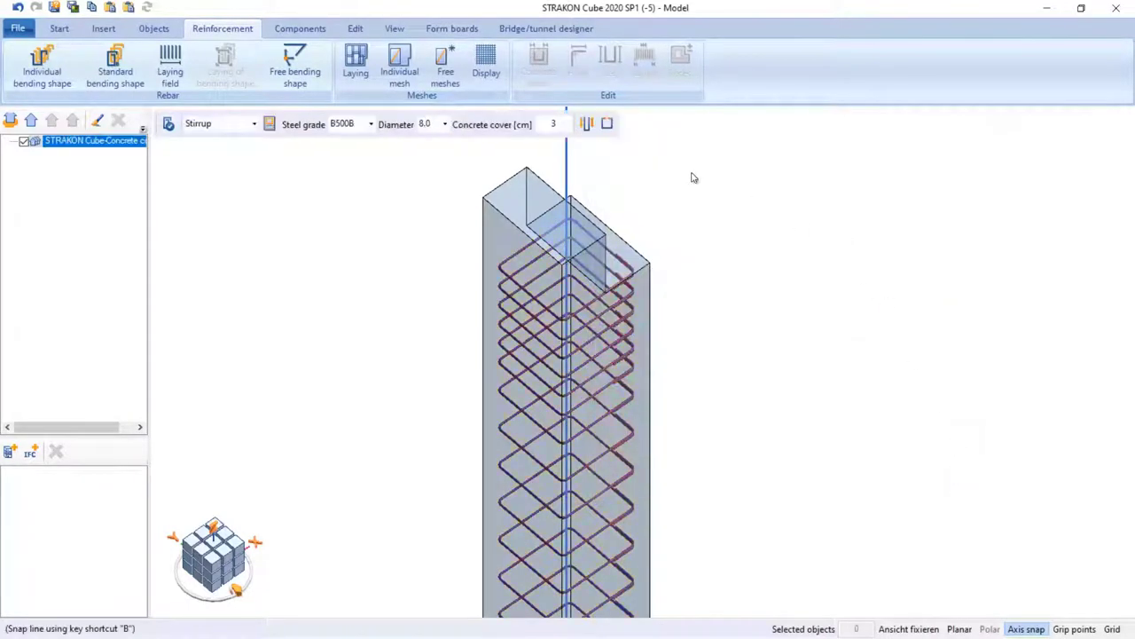
Step: Lay four 8 mm stirrups in the column's narrow upper projection with start and end distances of 5 cm
{"action": "left_click", "coordinate": [533, 175]}
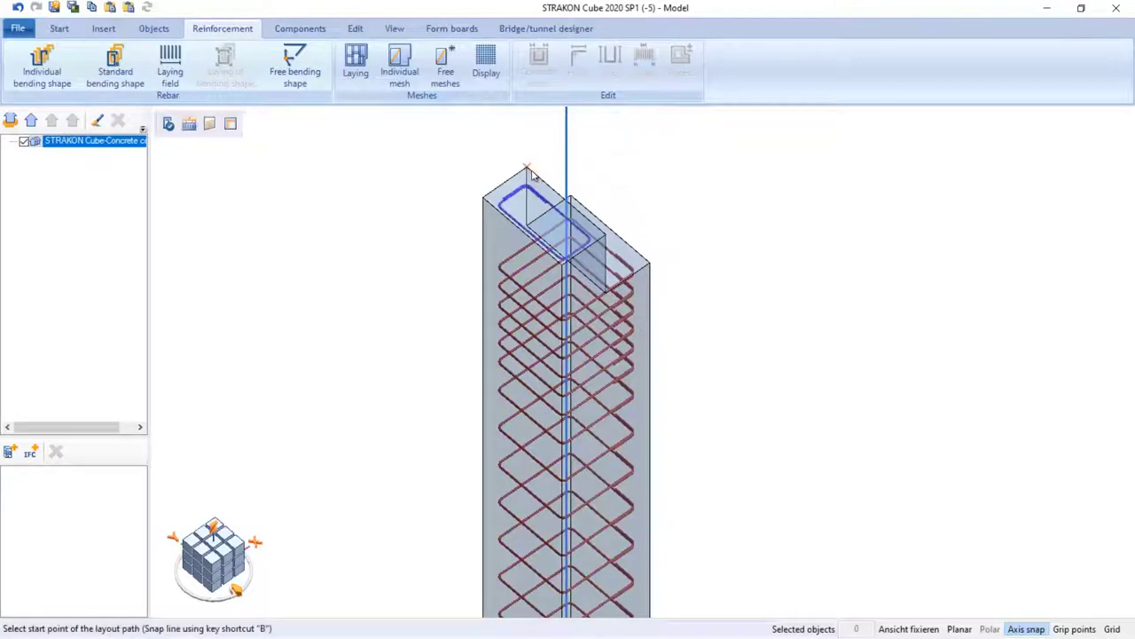
{"action": "left_click", "coordinate": [605, 265]}
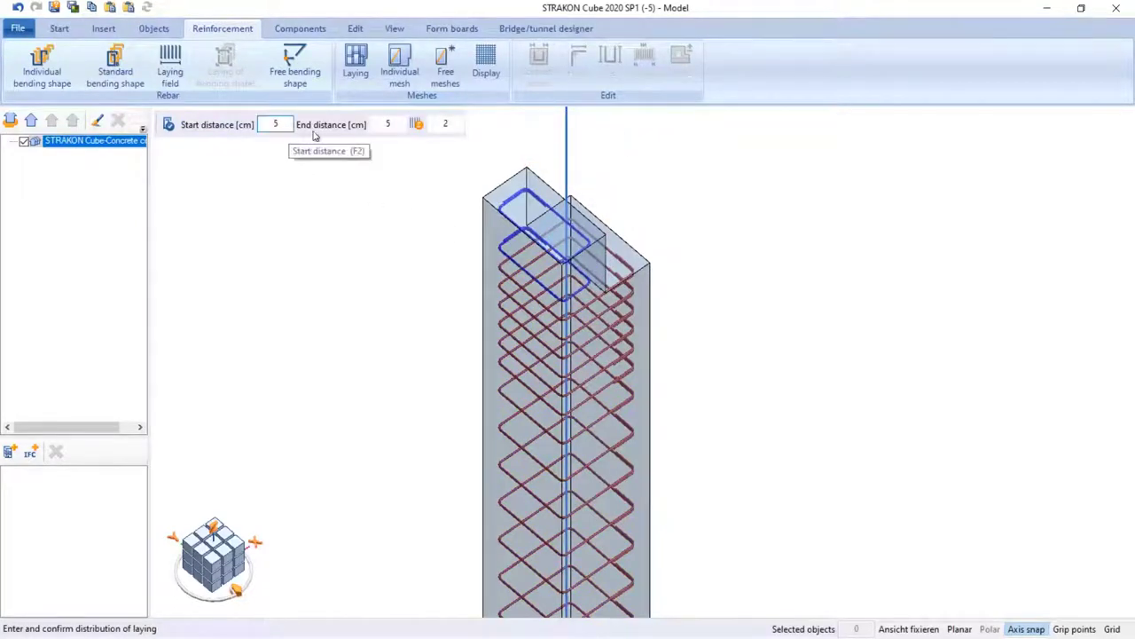
{"action": "left_click", "coordinate": [442, 126]}
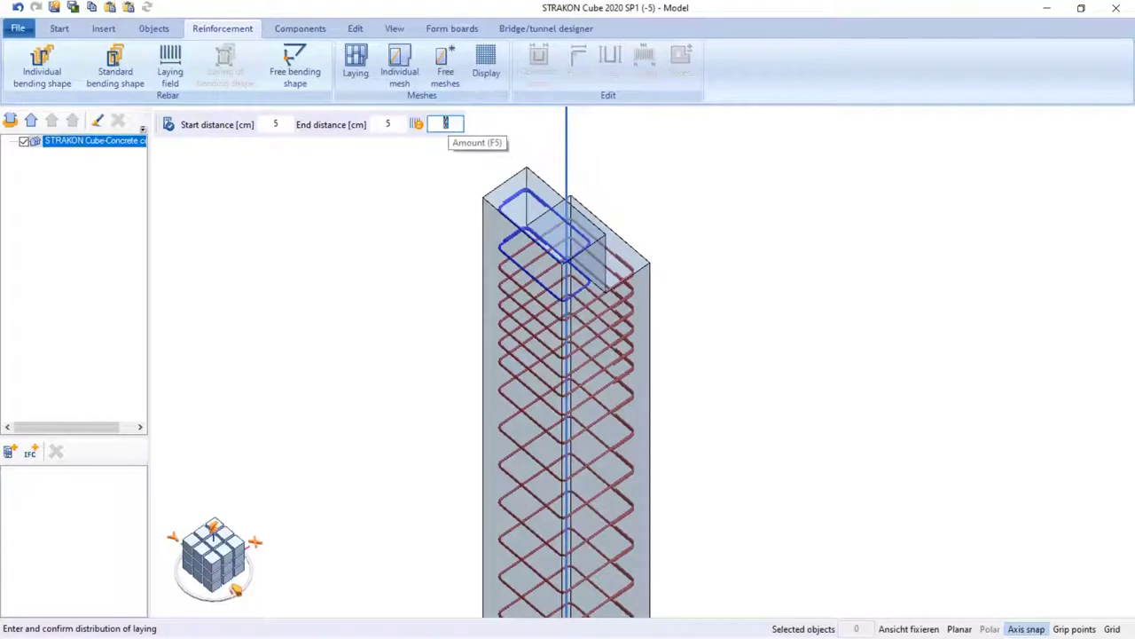
{"action": "type", "text": "4"}
{"action": "key", "text": "Return"}
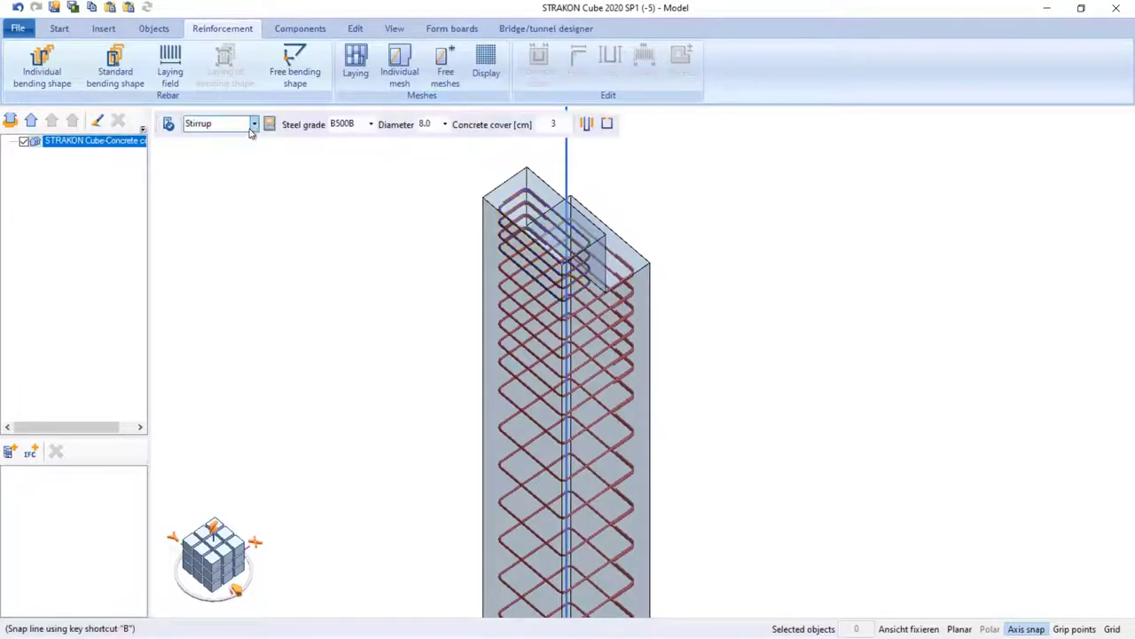
Step: Place a straight vertical 20 mm rebar with 4 cm concrete cover and lay it across the column's tall outer face
{"action": "left_click", "coordinate": [251, 131]}
{"action": "left_click", "coordinate": [216, 137]}
{"action": "left_click", "coordinate": [566, 126]}
{"action": "type", "text": "4"}
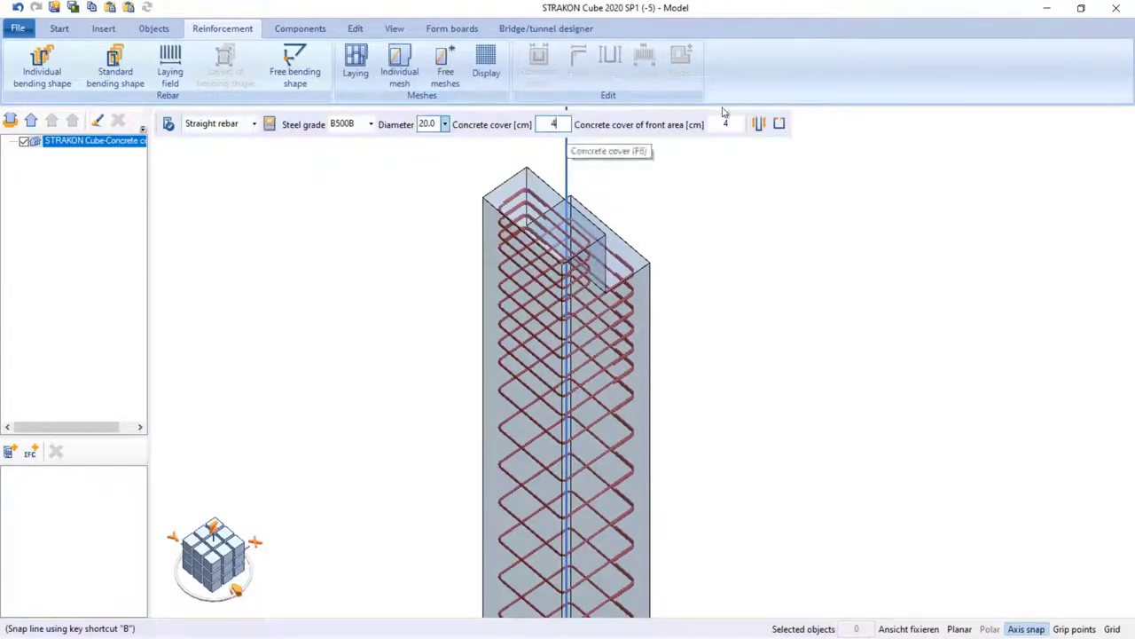
{"action": "left_click", "coordinate": [490, 219]}
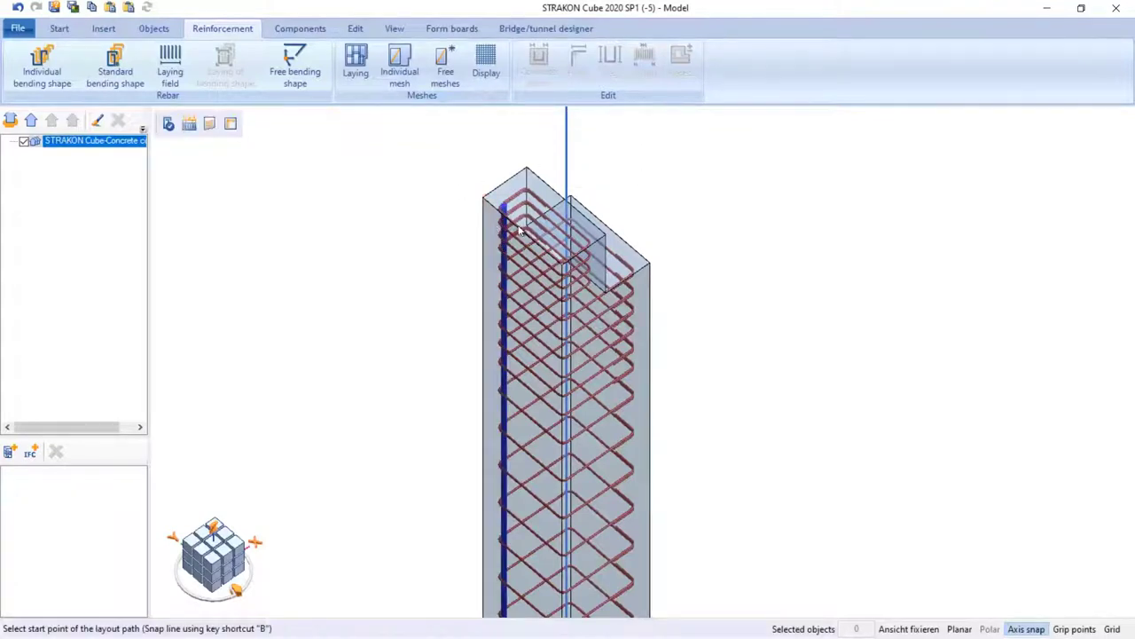
{"action": "left_click", "coordinate": [506, 225]}
{"action": "left_click", "coordinate": [563, 257]}
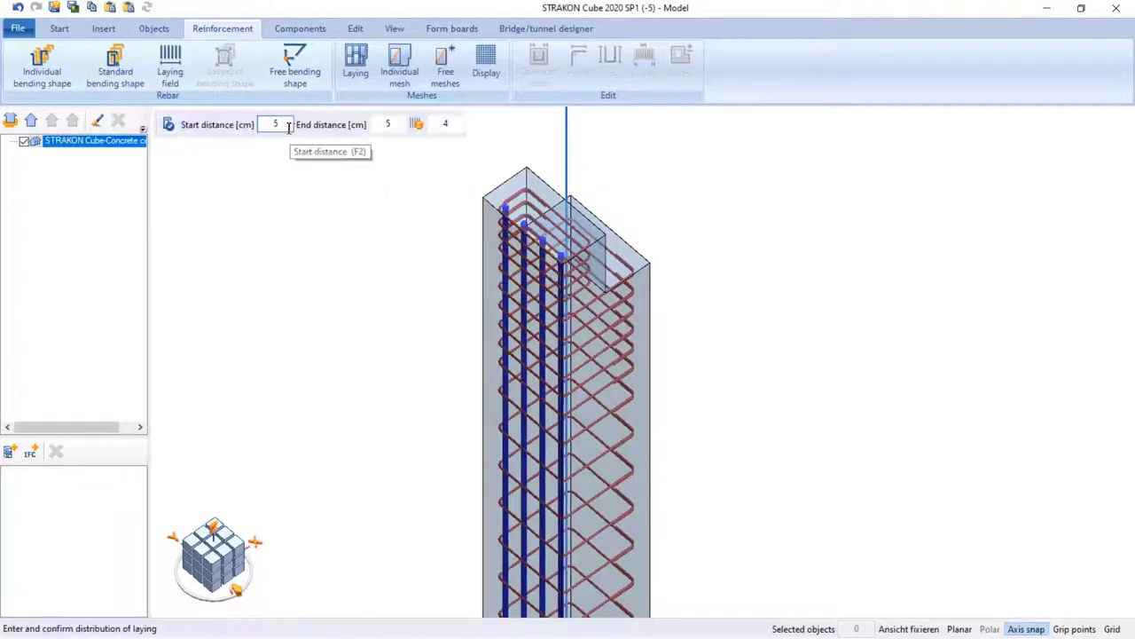
Step: Set the vertical bars' start and end distances to 4 cm and their amount to 2, and confirm the laying
{"action": "left_click", "coordinate": [396, 124]}
{"action": "key", "text": "BackSpace"}
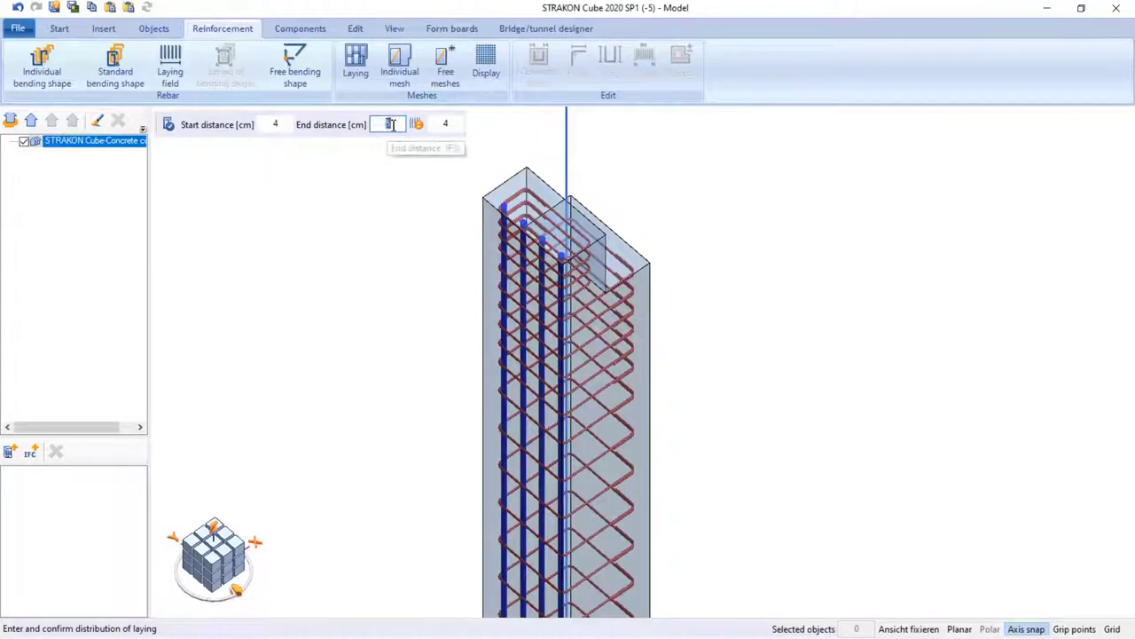
{"action": "type", "text": "4"}
{"action": "left_click", "coordinate": [449, 125]}
{"action": "type", "text": "2"}
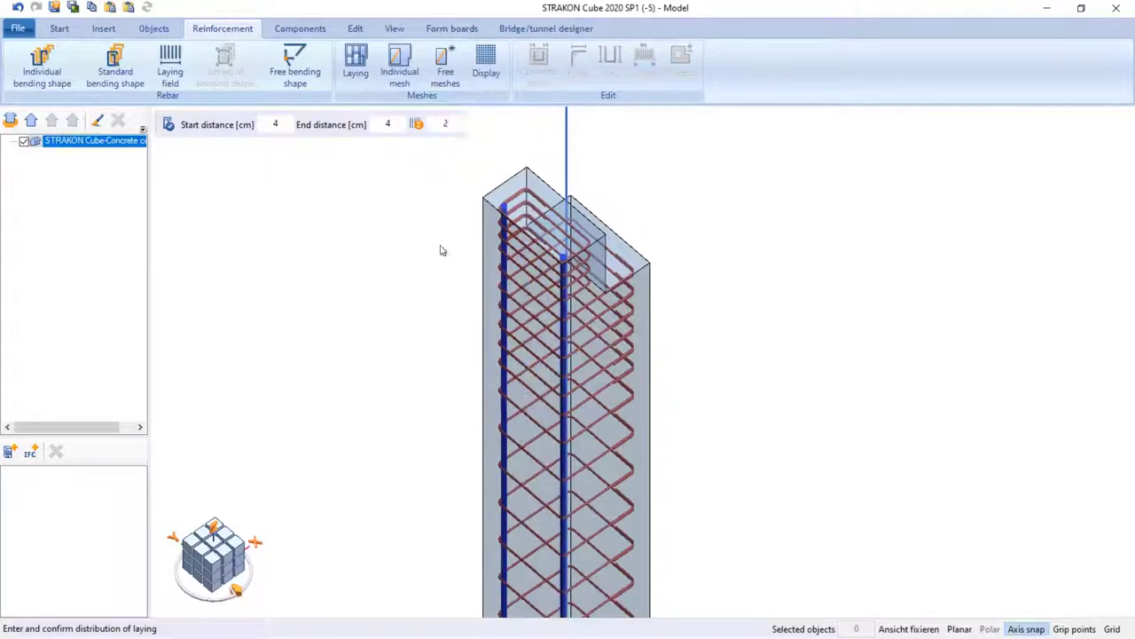
{"action": "right_click", "coordinate": [546, 224]}
Step: Lay two straight 20 mm vertical rebars along the column face below the notch with 4 cm start and end distances
{"action": "middle_click_drag", "start_coordinate": [546, 224], "coordinate": [462, 231]}
{"action": "scroll", "coordinate": [682, 348], "scroll_direction": "up", "scroll_amount": 2}
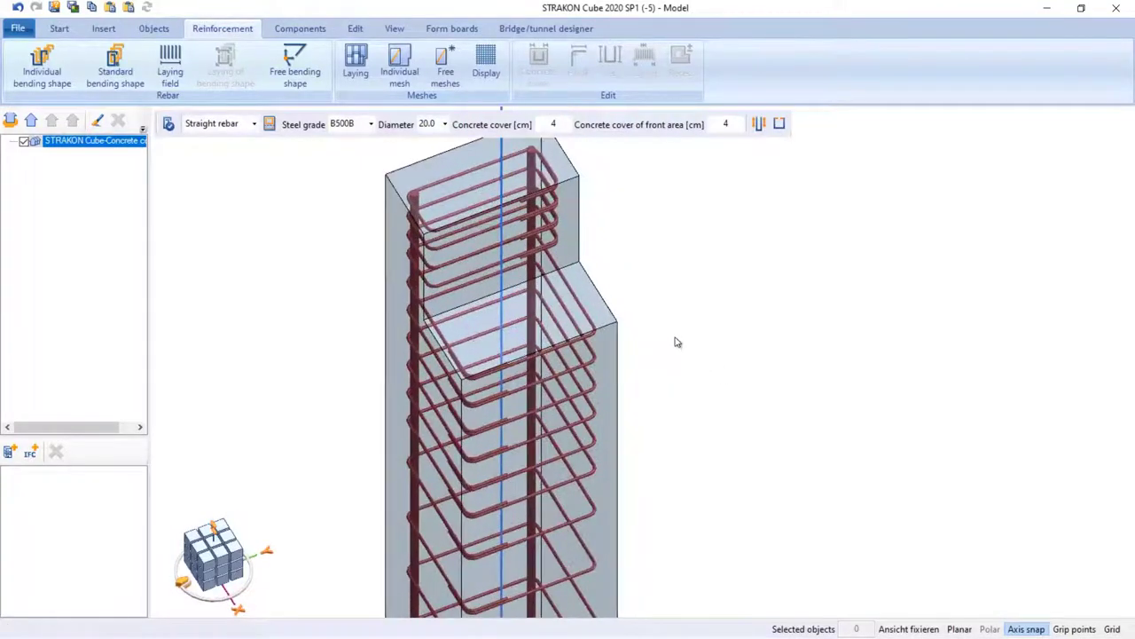
{"action": "middle_click_drag", "start_coordinate": [695, 297], "coordinate": [711, 321]}
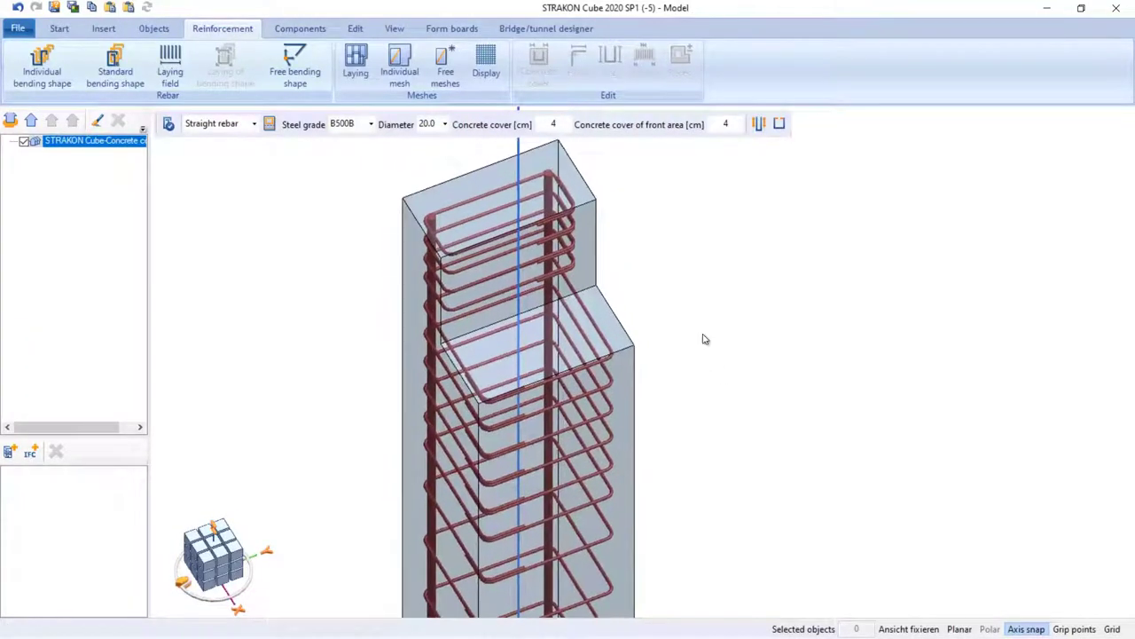
{"action": "left_click", "coordinate": [625, 363]}
{"action": "left_click", "coordinate": [568, 373]}
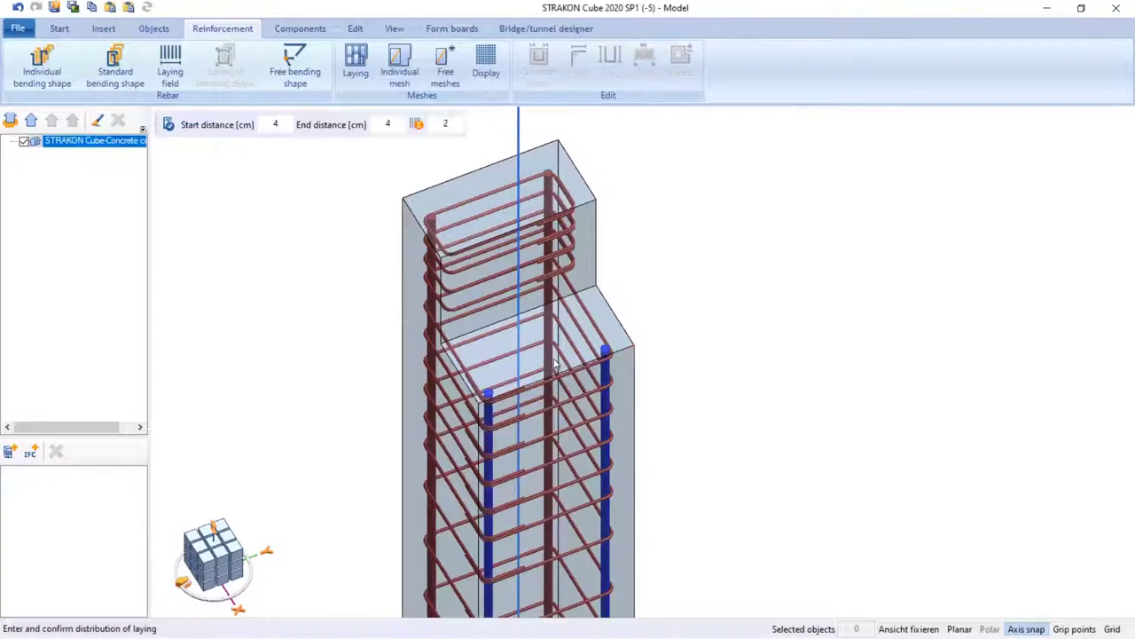
{"action": "left_click", "coordinate": [442, 122]}
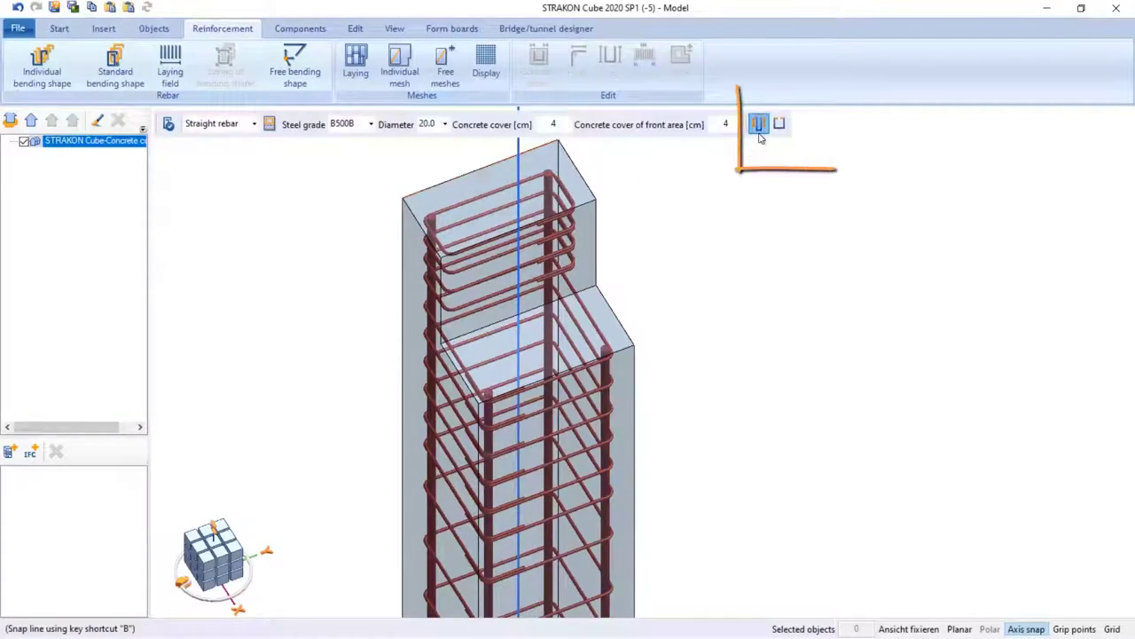
Step: Lay two straight 20 mm rebars at the notch-side face of the upper projection with an end leg length of 130 cm
{"action": "left_click", "coordinate": [585, 213]}
{"action": "double_click", "coordinate": [419, 124]}
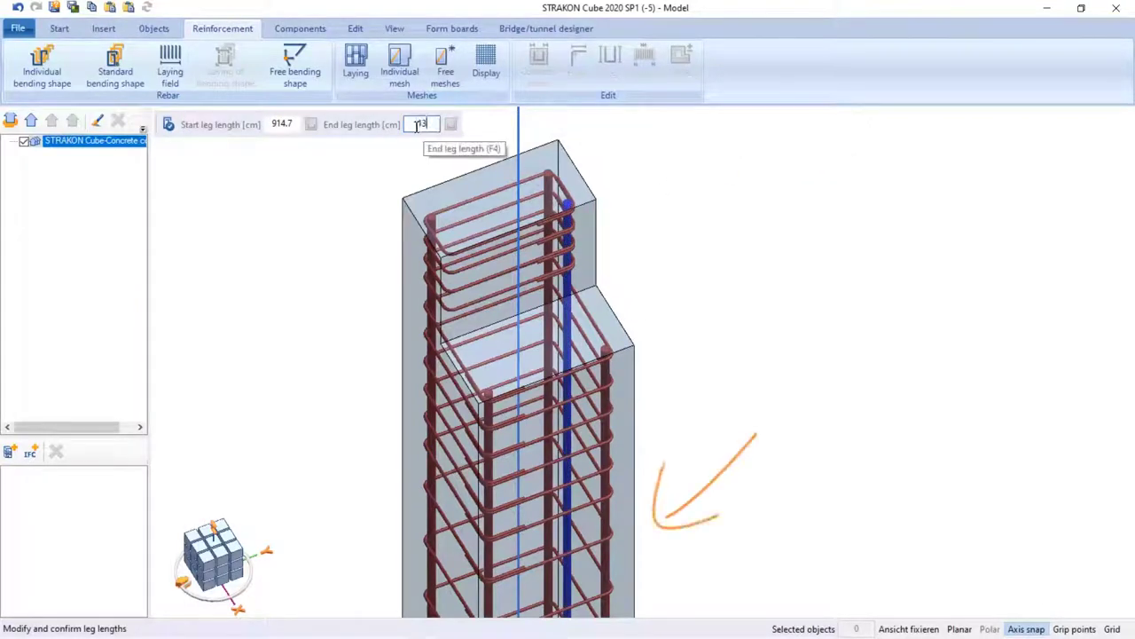
{"action": "key", "text": "Return"}
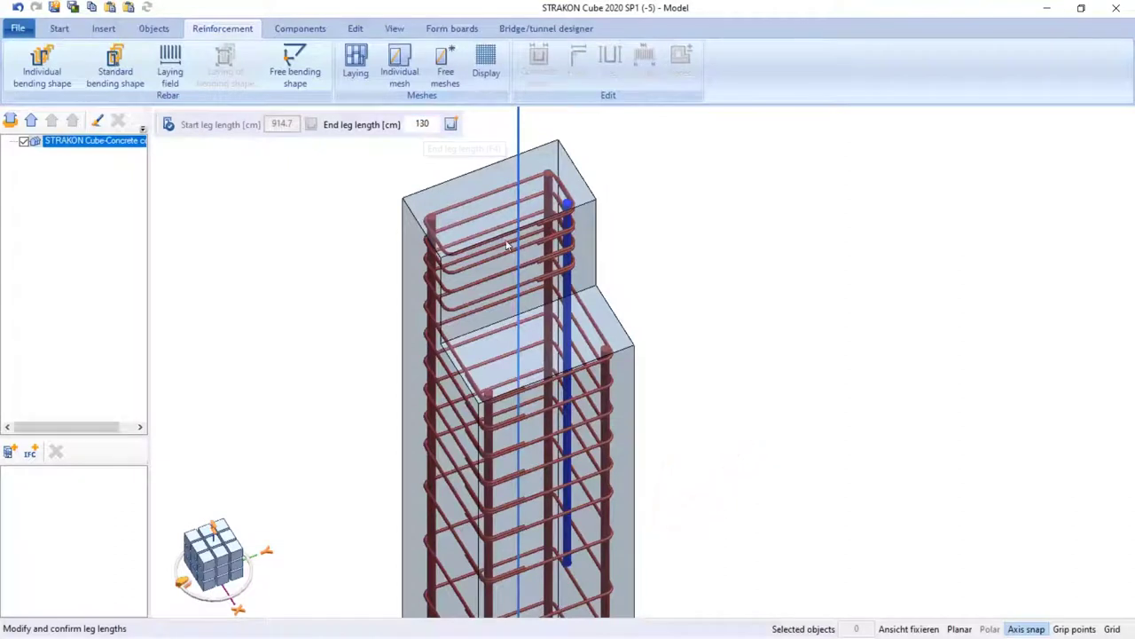
{"action": "key", "text": "Return"}
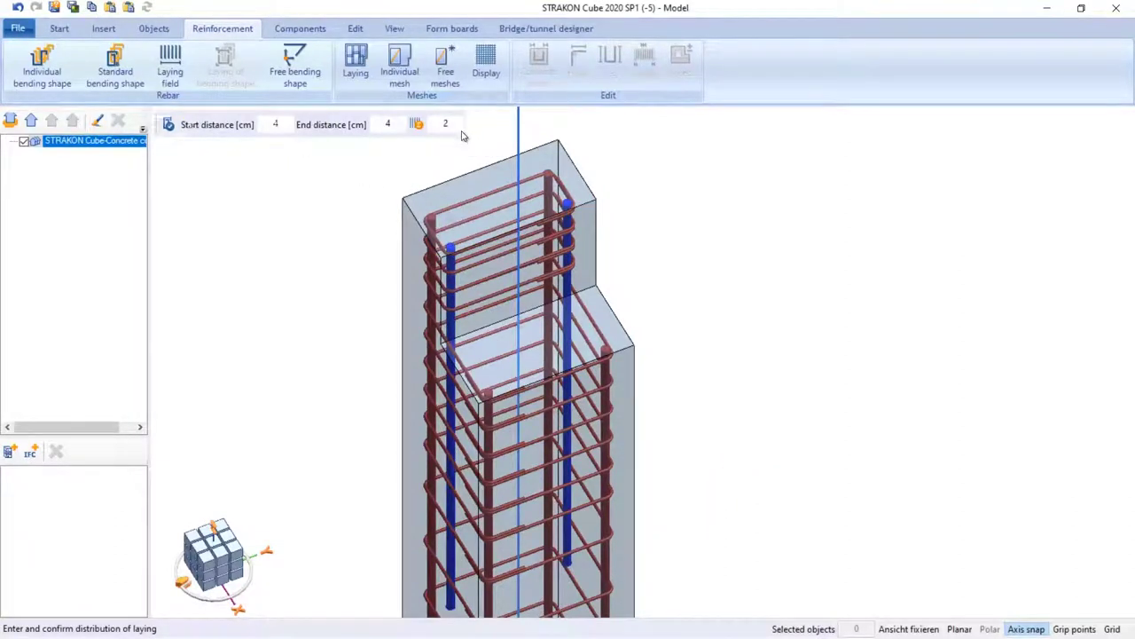
{"action": "key", "text": "Return"}
Step: Set up a U-shaped B500B rebar with 10 mm diameter, 4 cm concrete cover and 70 cm length
{"action": "left_click", "coordinate": [254, 124]}
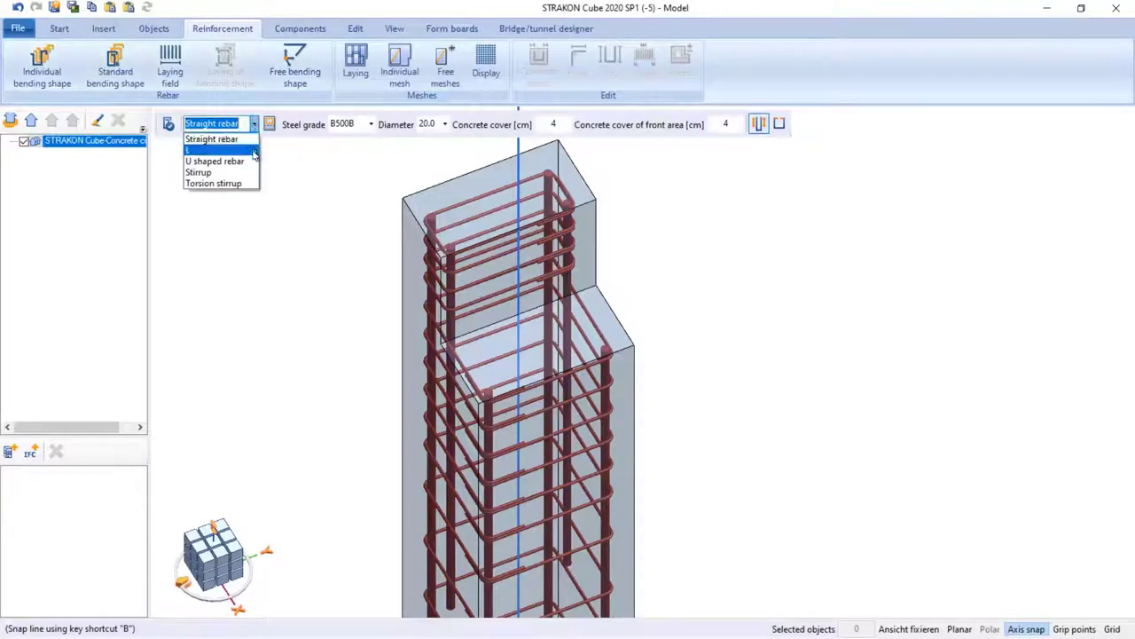
{"action": "left_click", "coordinate": [254, 160]}
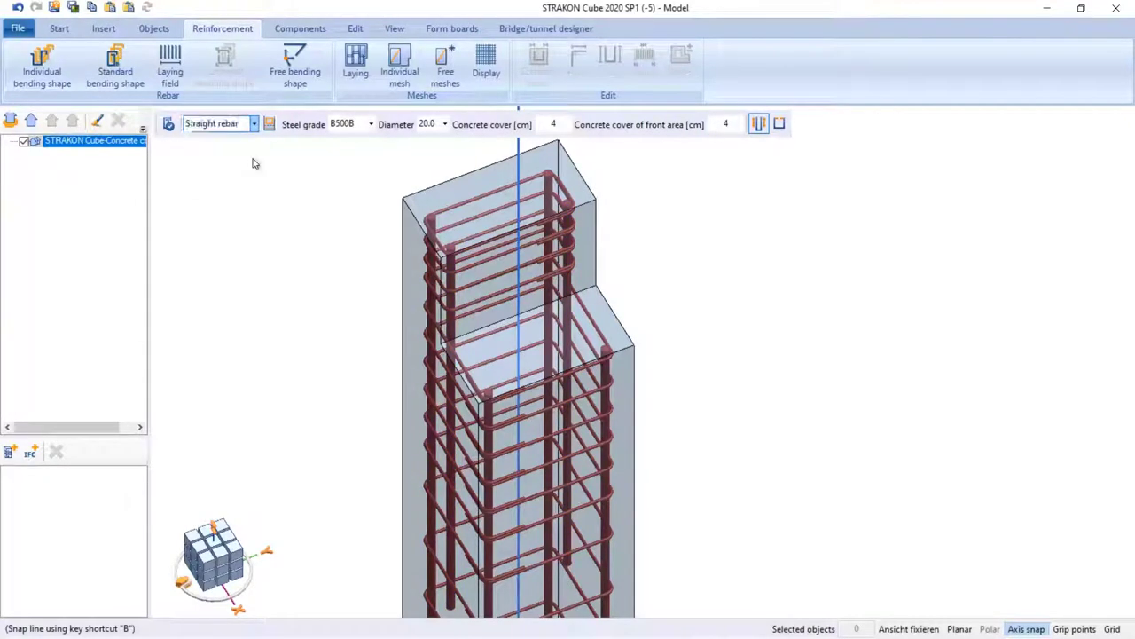
{"action": "left_click", "coordinate": [445, 125]}
{"action": "left_click", "coordinate": [429, 158]}
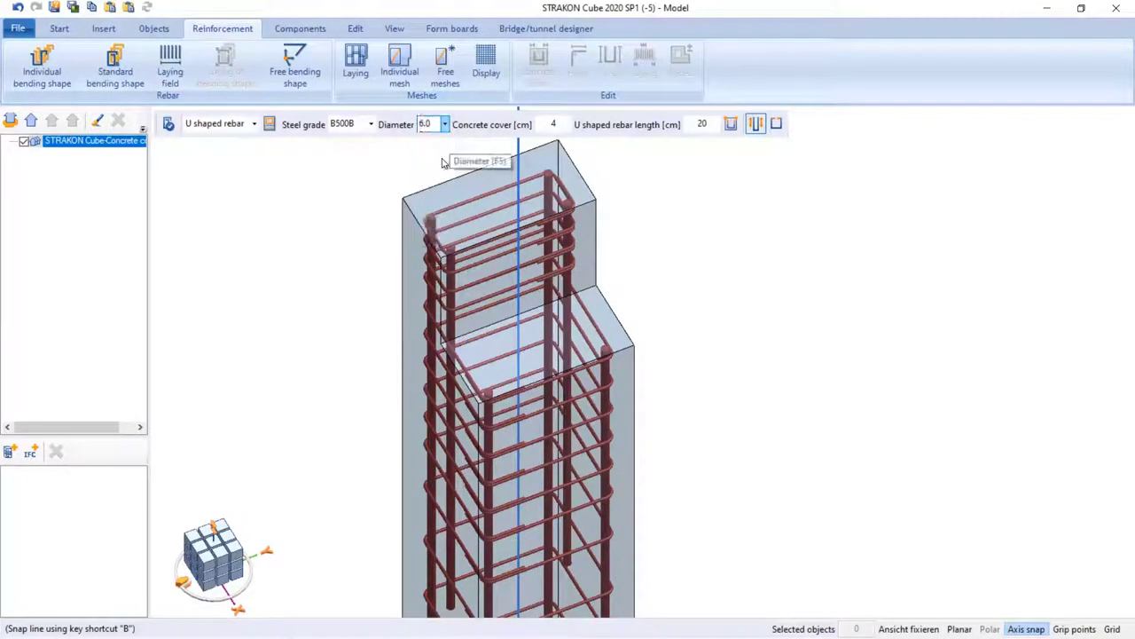
{"action": "left_click", "coordinate": [559, 124]}
{"action": "left_click", "coordinate": [707, 125]}
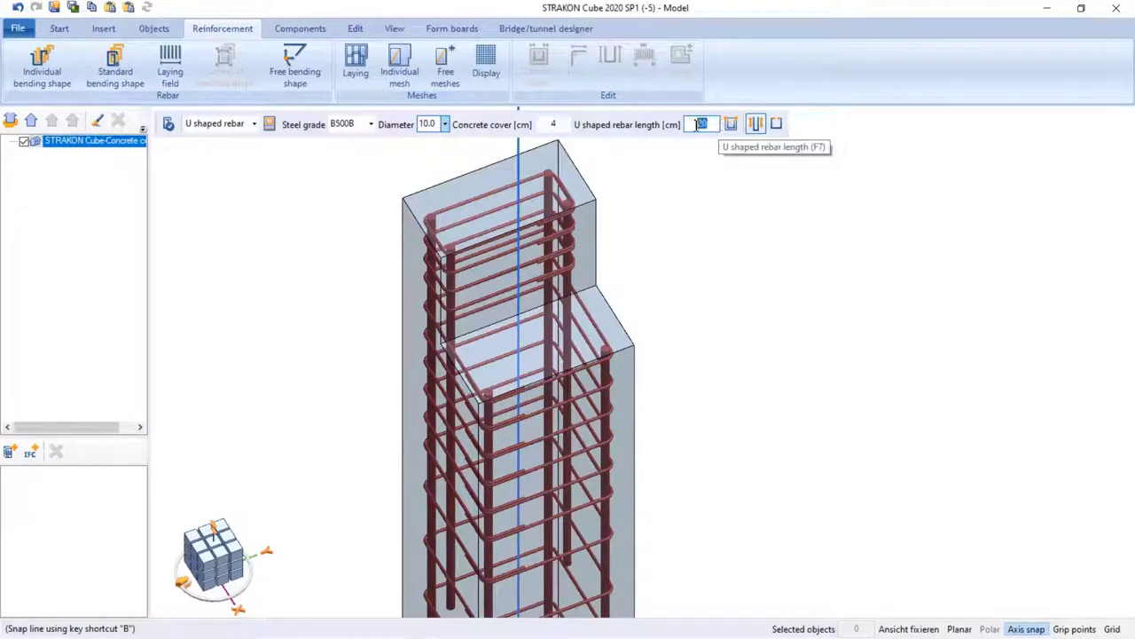
{"action": "key", "text": "Return"}
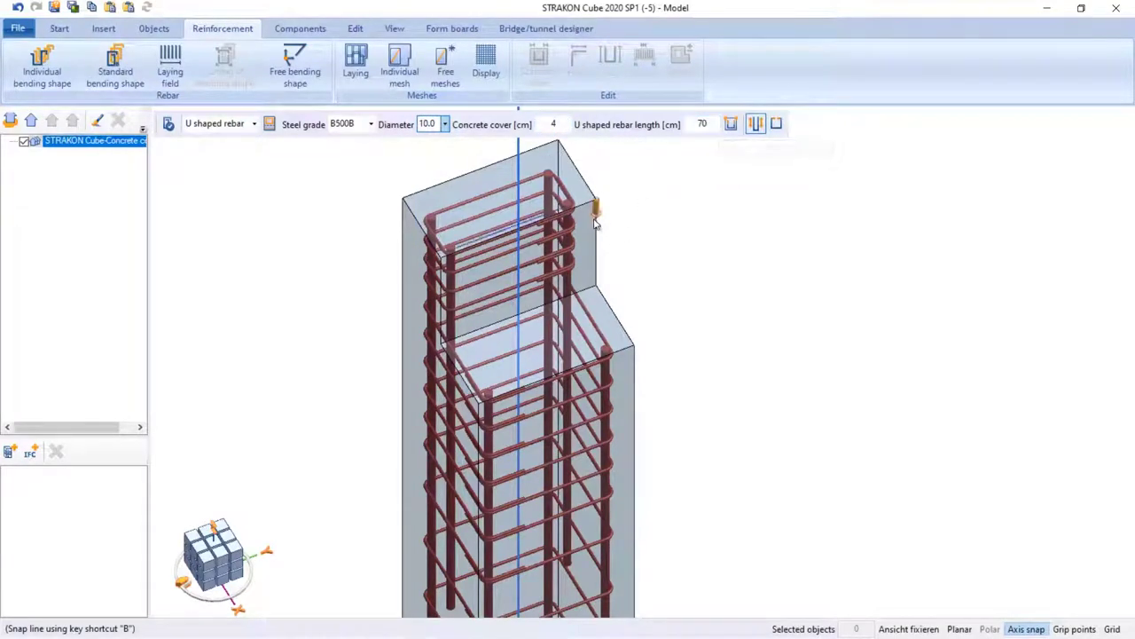
Step: Lay two U-shaped rebars at the column's upper end with 6 cm start and end distances, and lay the same bars on the notch ledge
{"action": "left_click", "coordinate": [596, 223]}
{"action": "key", "text": "Return"}
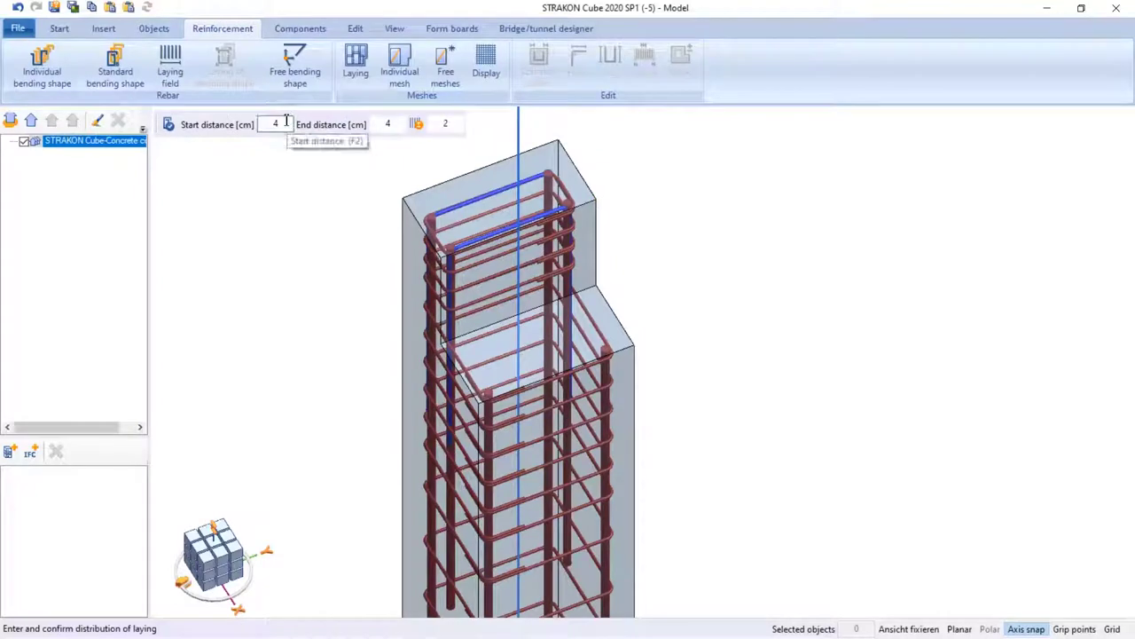
{"action": "type", "text": "6"}
{"action": "key", "text": "Tab"}
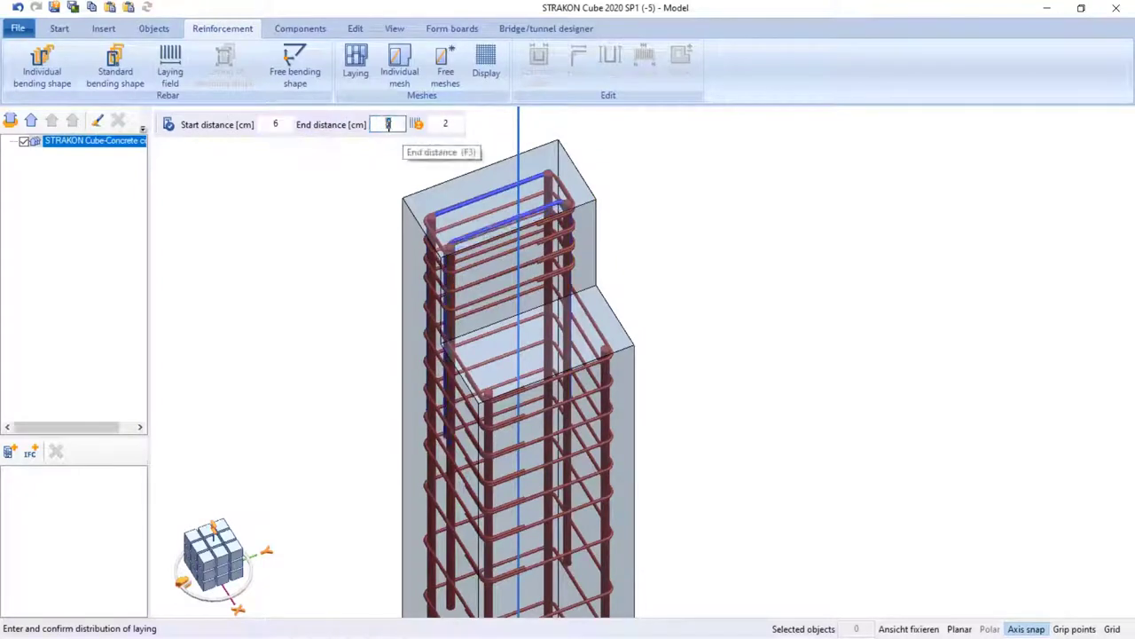
{"action": "type", "text": "6"}
{"action": "key", "text": "Return"}
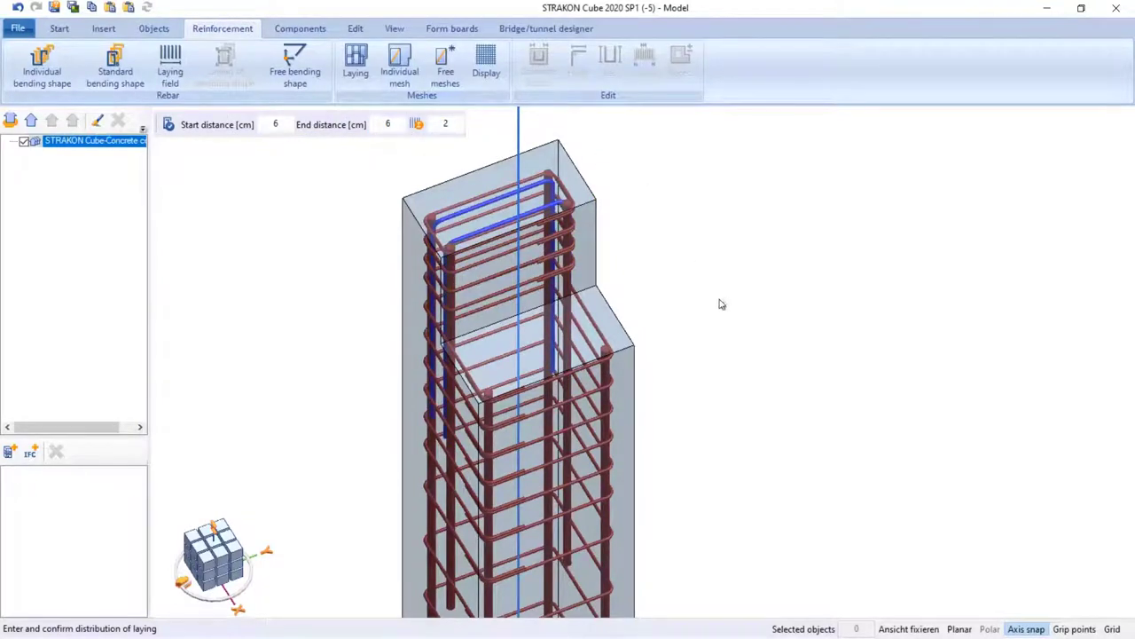
{"action": "left_click", "coordinate": [635, 364]}
{"action": "key", "text": "Return"}
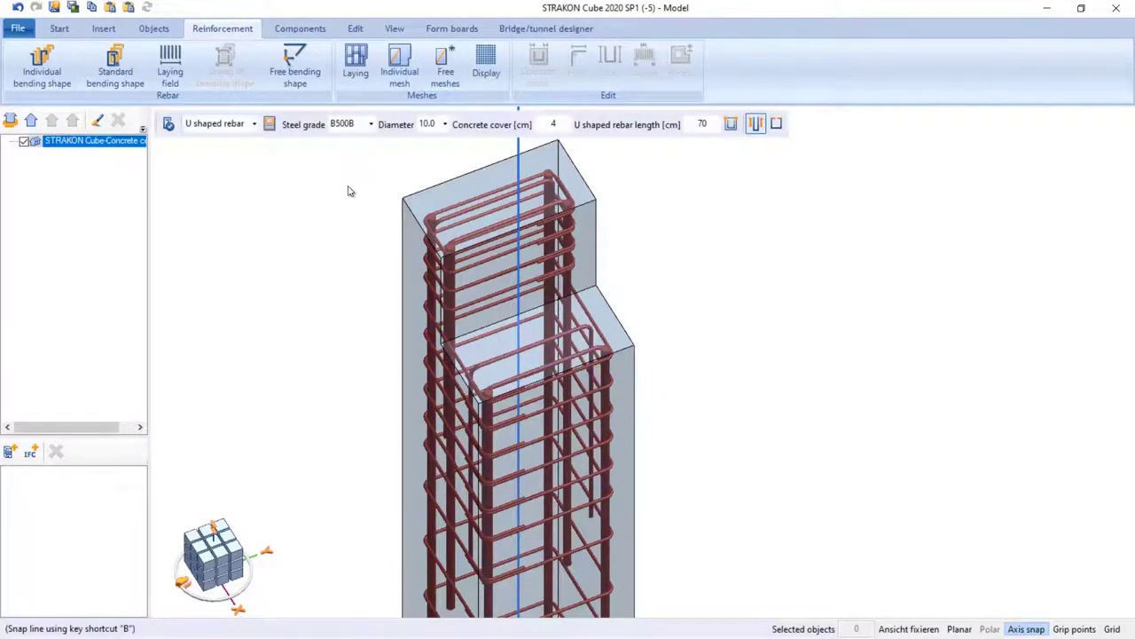
Step: Place a 10 mm torsion stirrup with 4 cm concrete cover around the column and corbel, and lay it down the corbel's outer vertical edge
{"action": "scroll", "coordinate": [354, 310], "scroll_direction": "down", "scroll_amount": 3}
{"action": "scroll", "coordinate": [362, 384], "scroll_direction": "up", "scroll_amount": 6}
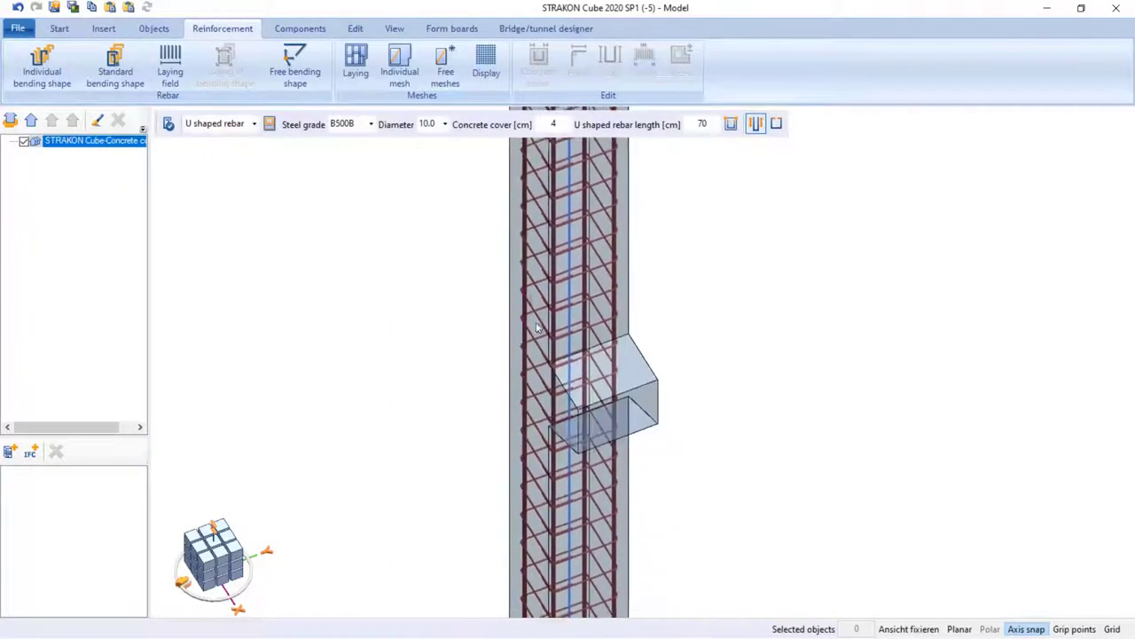
{"action": "middle_click_drag", "start_coordinate": [765, 367], "coordinate": [824, 310]}
{"action": "scroll", "coordinate": [807, 347], "scroll_direction": "up", "scroll_amount": 2}
{"action": "scroll", "coordinate": [801, 332], "scroll_direction": "up", "scroll_amount": 1}
{"action": "scroll", "coordinate": [824, 318], "scroll_direction": "down", "scroll_amount": 1}
{"action": "left_click", "coordinate": [254, 125]}
{"action": "left_click", "coordinate": [233, 184]}
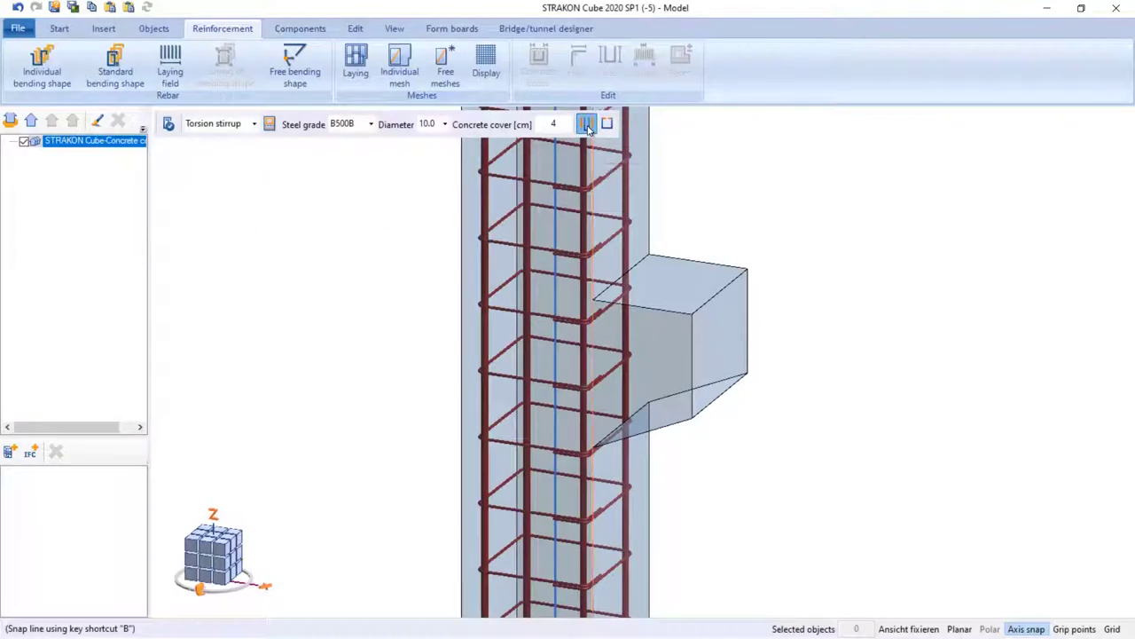
{"action": "left_click", "coordinate": [733, 279]}
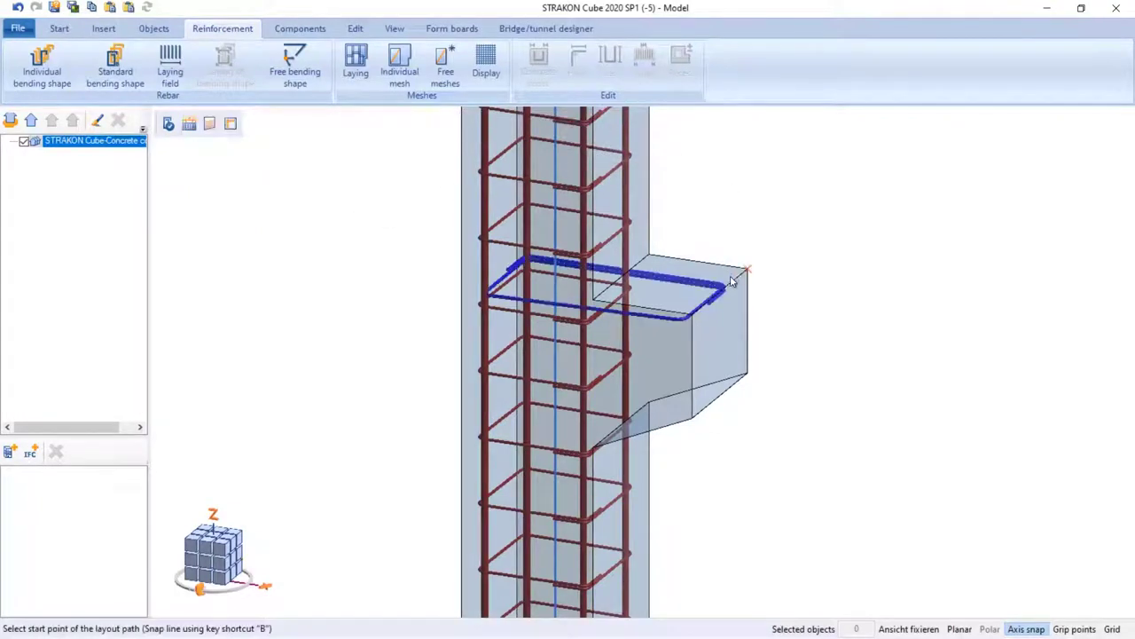
{"action": "left_click", "coordinate": [745, 321]}
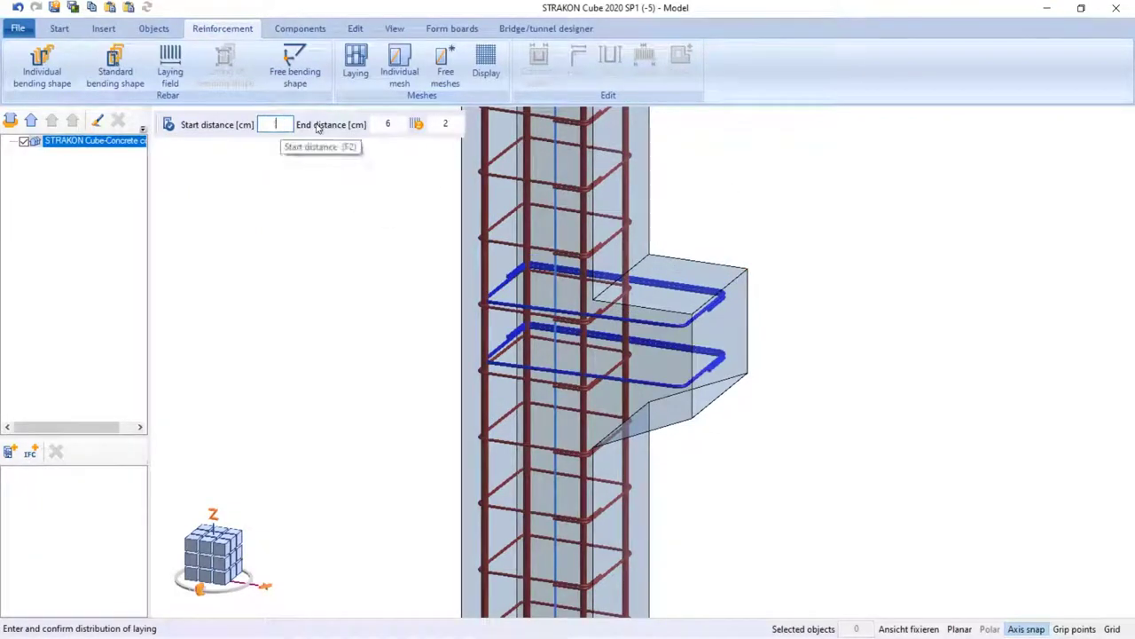
Step: Set the torsion stirrups' start distance to 9 cm, end distance to 2 cm and amount to 3, and confirm the laying
{"action": "type", "text": "9"}
{"action": "key", "text": "Tab"}
{"action": "type", "text": "2"}
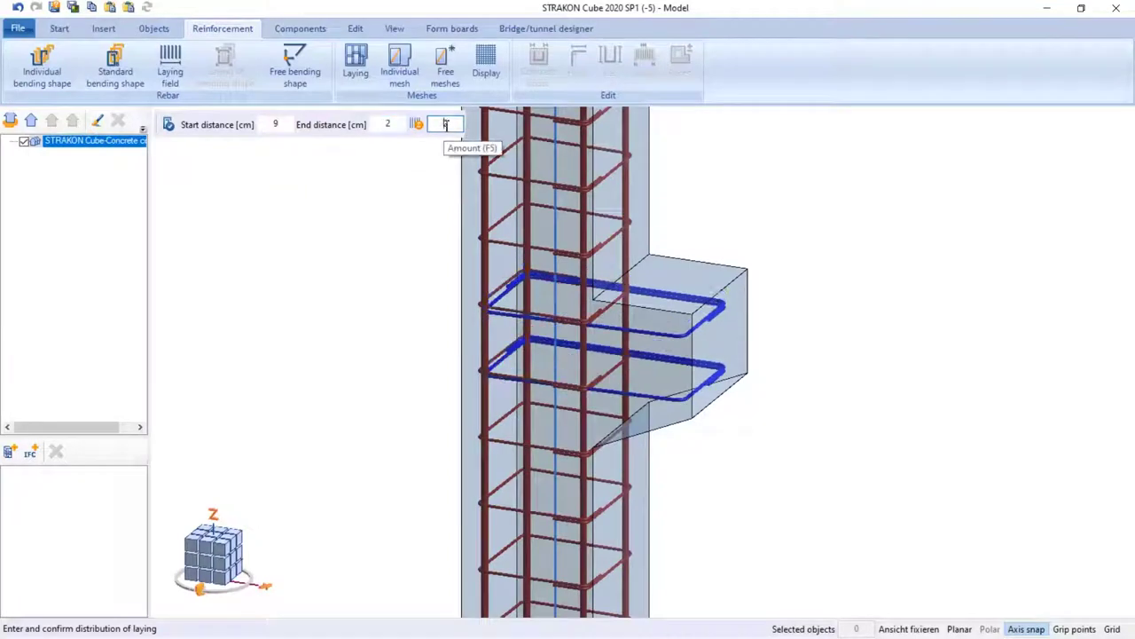
{"action": "key", "text": "Tab"}
{"action": "type", "text": "3"}
{"action": "key", "text": "Return"}
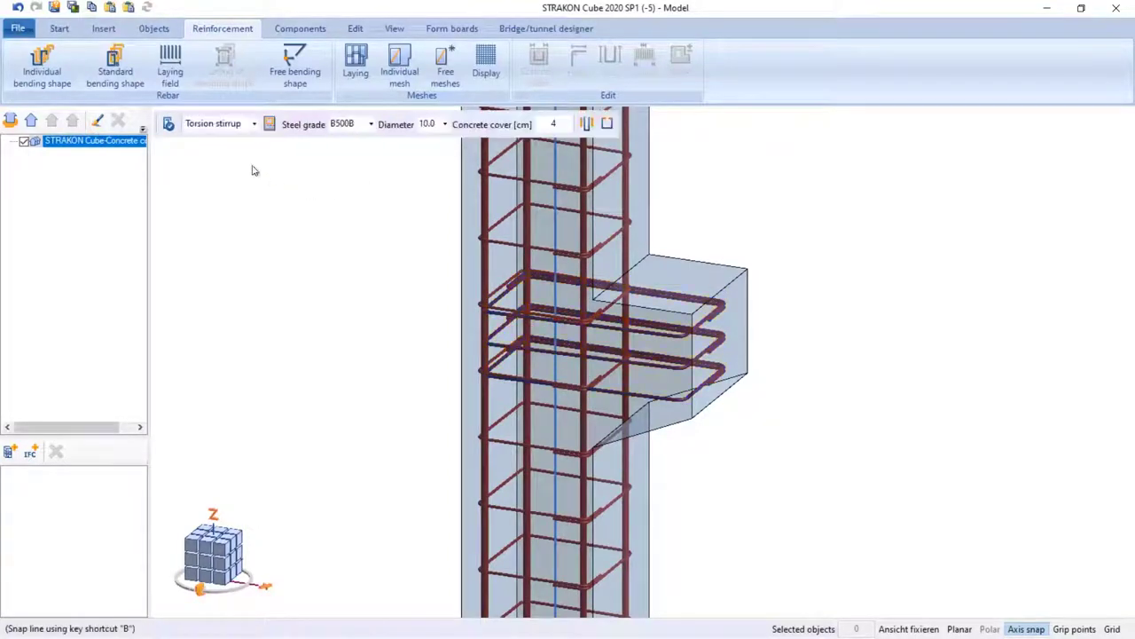
Step: Lay four upright stirrups along the corbel's projection with 4 cm concrete cover, a 6 cm start distance and a 4 cm end distance
{"action": "left_click", "coordinate": [232, 125]}
{"action": "left_click", "coordinate": [241, 170]}
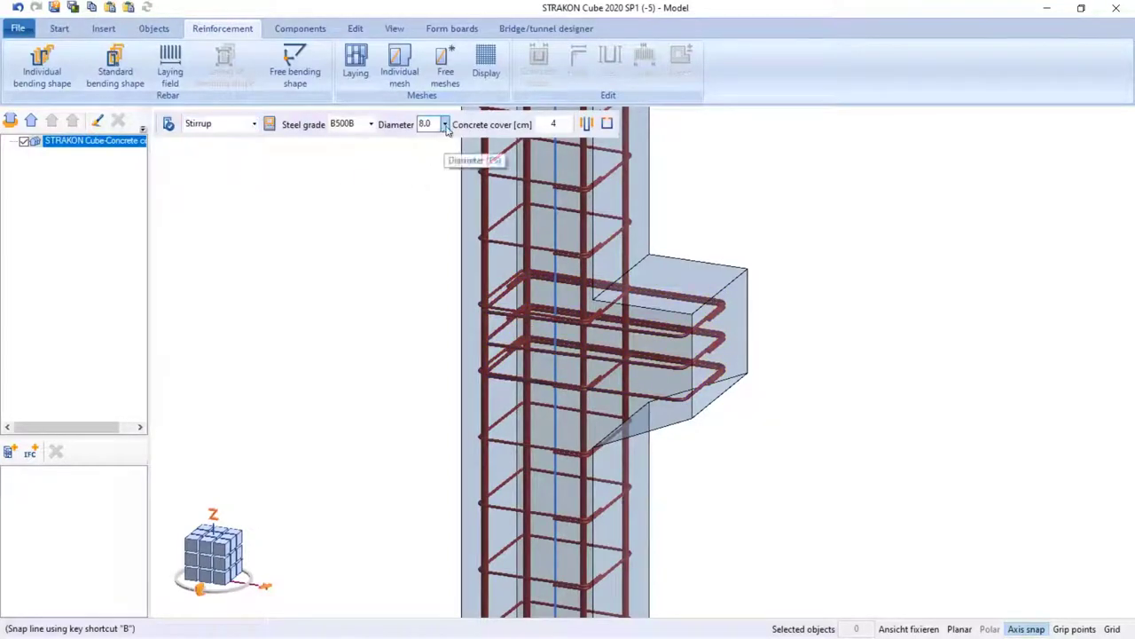
{"action": "left_click", "coordinate": [744, 273]}
{"action": "left_click", "coordinate": [649, 255]}
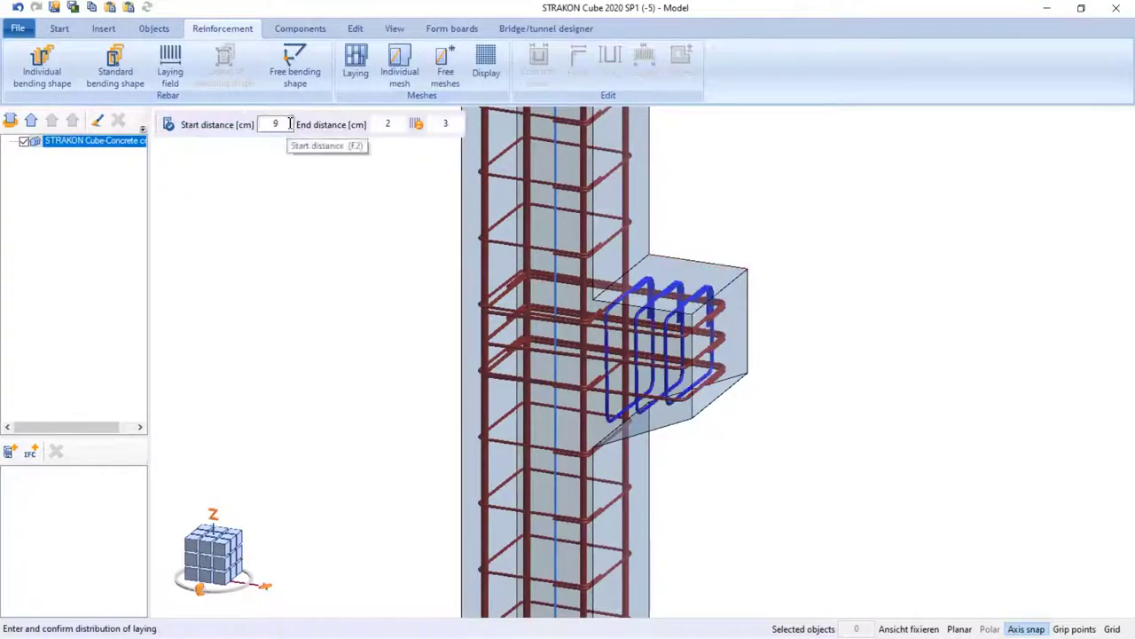
{"action": "type", "text": "6"}
{"action": "key", "text": "Return"}
{"action": "type", "text": "4"}
{"action": "key", "text": "Return"}
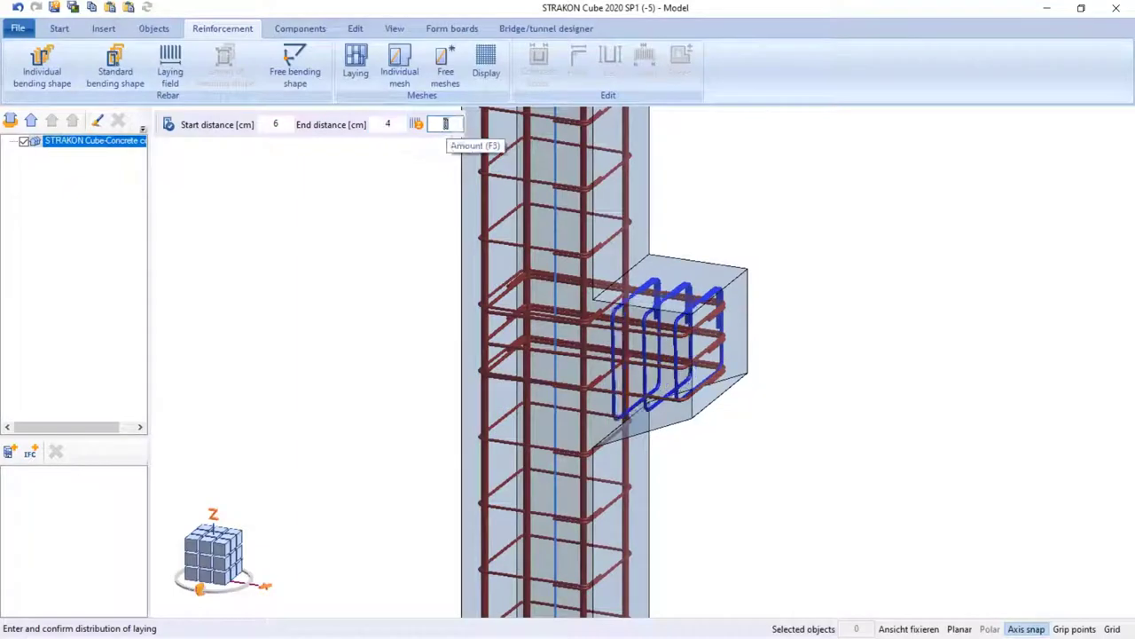
{"action": "key", "text": "Return"}
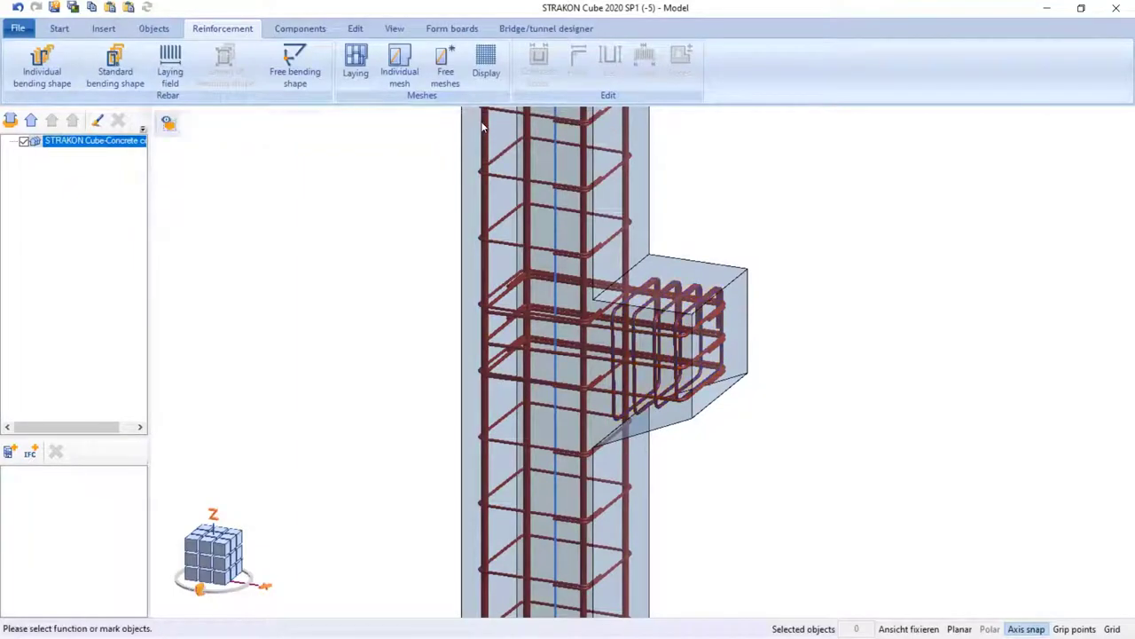
Step: Adjust the corbel stirrups' concrete cover at the corbel's top face and set it to 3 cm at the sloped underside
{"action": "left_click", "coordinate": [688, 250]}
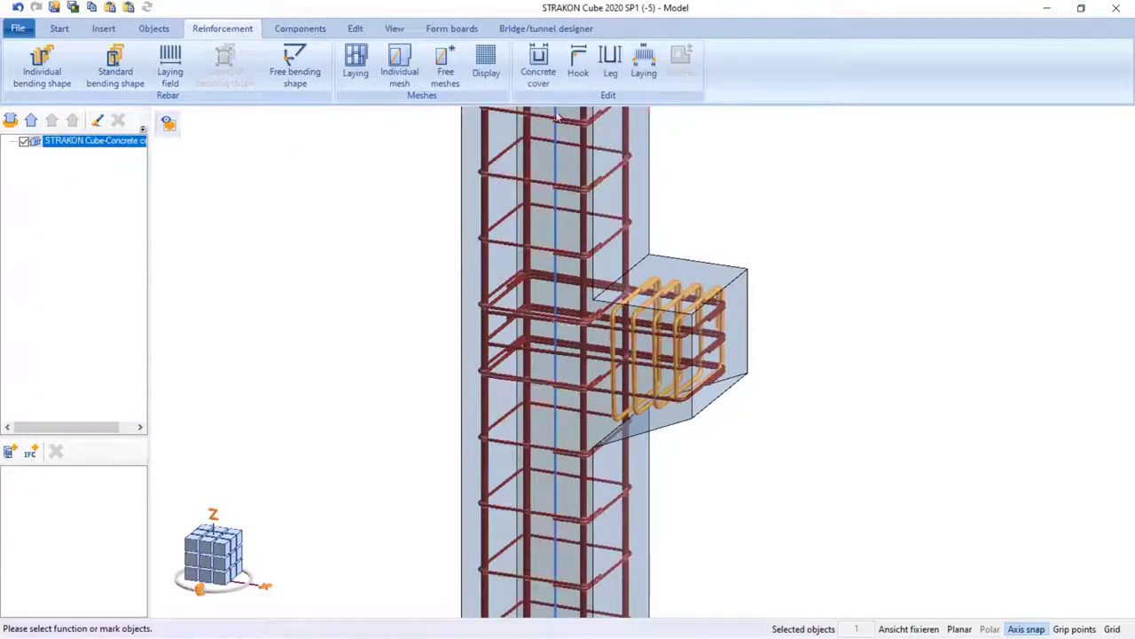
{"action": "left_click", "coordinate": [689, 277]}
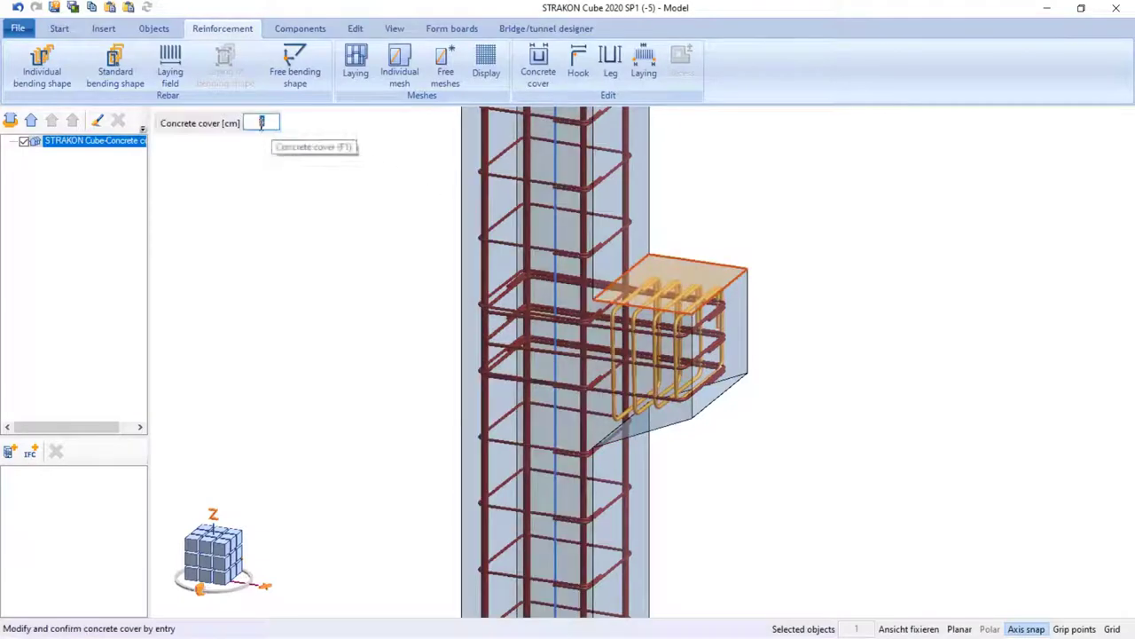
{"action": "key", "text": "Return"}
{"action": "middle_click_drag", "start_coordinate": [748, 391], "coordinate": [585, 373]}
{"action": "left_click", "coordinate": [632, 424]}
{"action": "left_click", "coordinate": [262, 121]}
{"action": "type", "text": "3"}
{"action": "key", "text": "Return"}
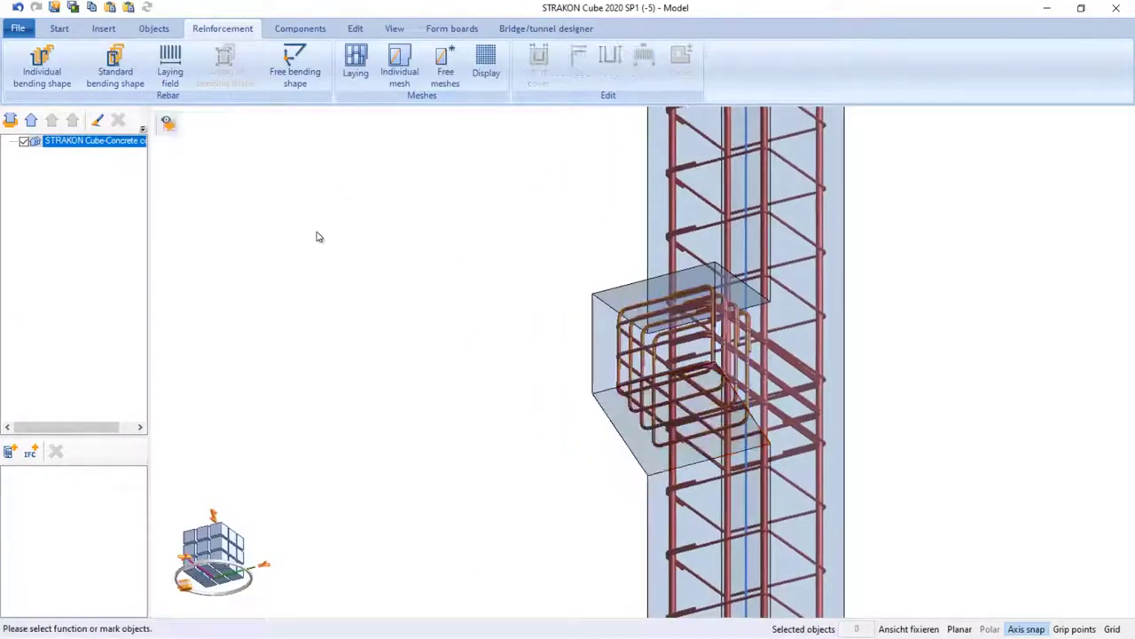
Step: Outline a 10 mm individual bending shape with bending factor 15 and 4 cm cover along the column's outer face and around the corbel
{"action": "middle_click_drag", "start_coordinate": [535, 283], "coordinate": [747, 305]}
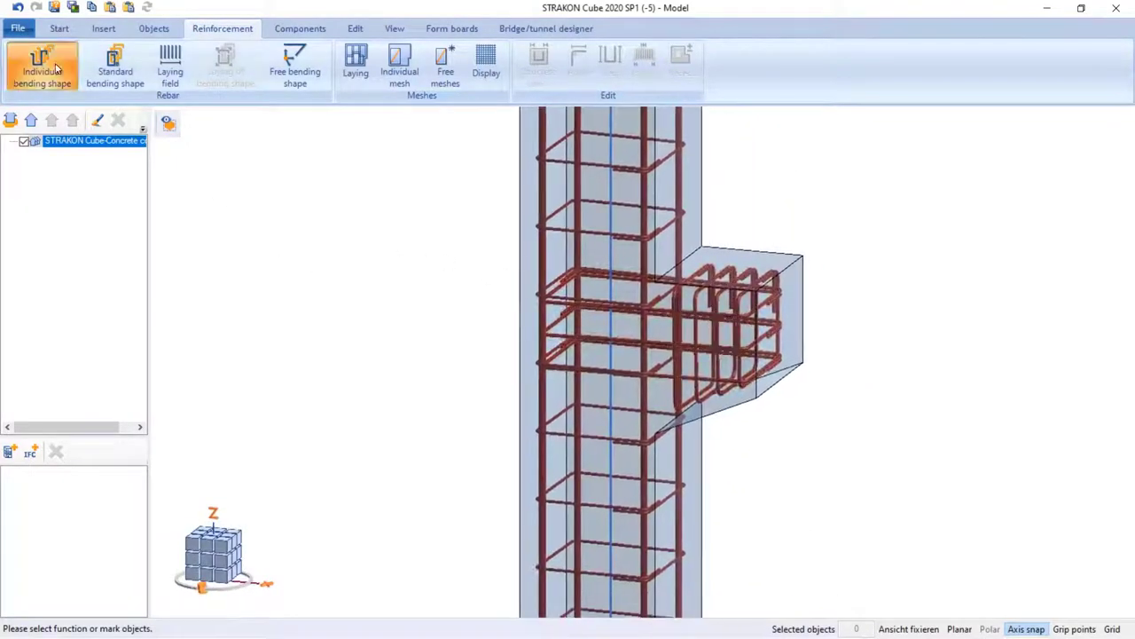
{"action": "left_click", "coordinate": [41, 64]}
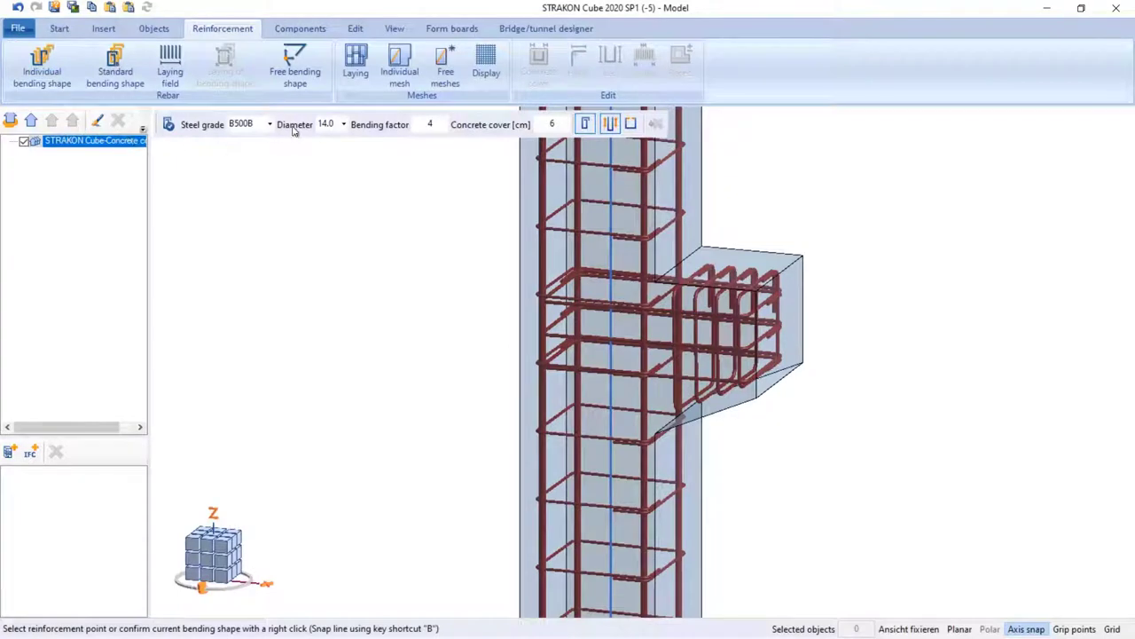
{"action": "left_click", "coordinate": [343, 124]}
{"action": "left_click", "coordinate": [330, 158]}
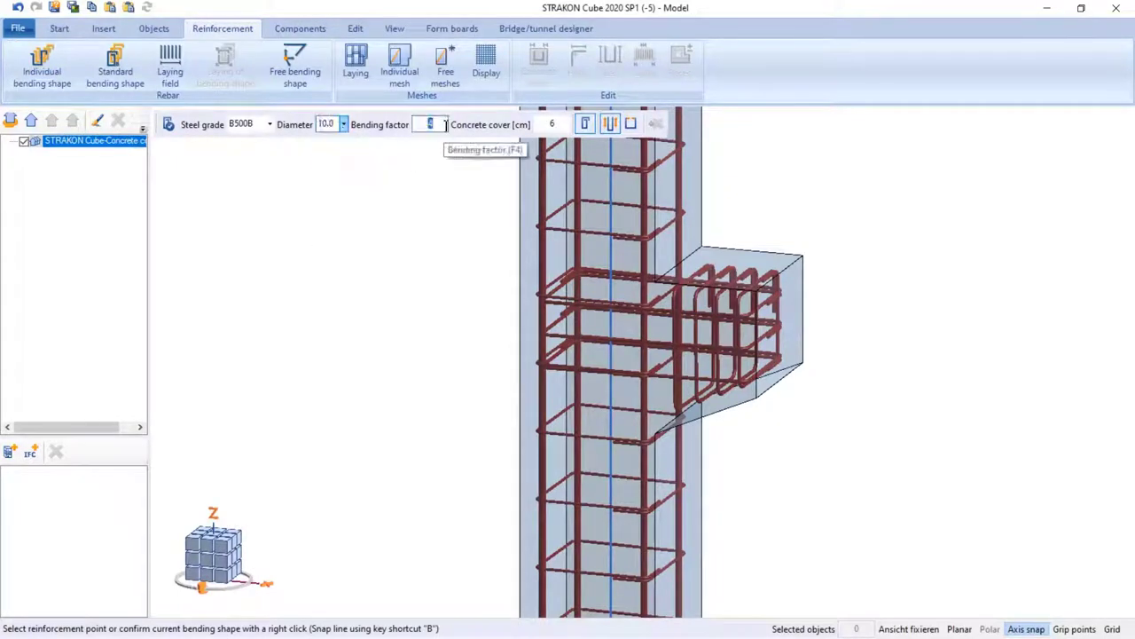
{"action": "type", "text": "15"}
{"action": "left_click", "coordinate": [553, 124]}
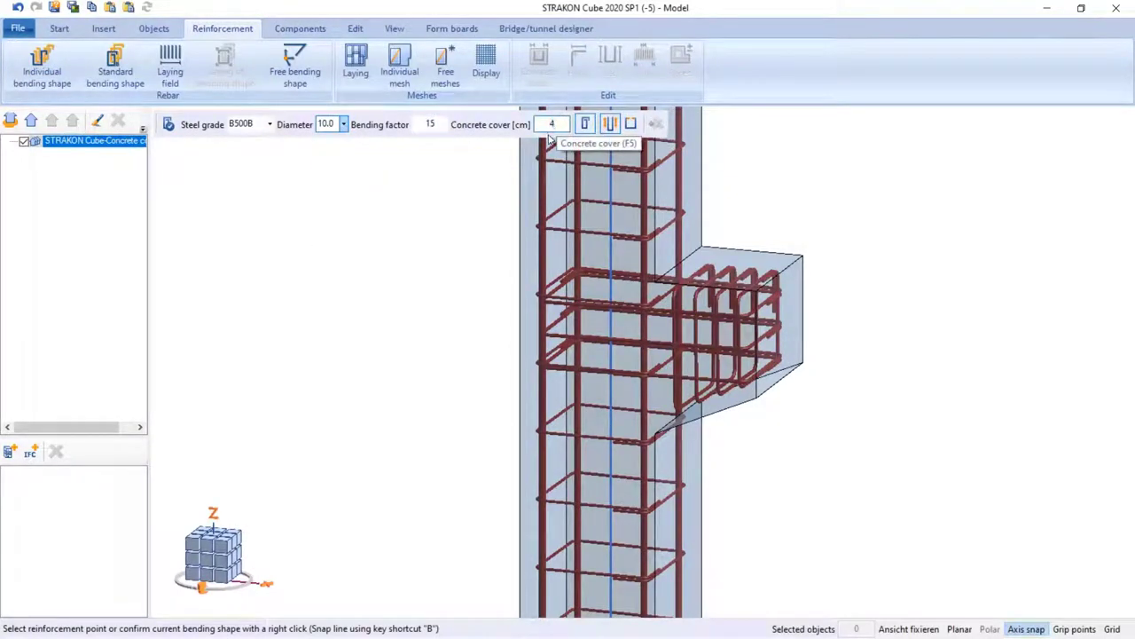
{"action": "left_click", "coordinate": [520, 481]}
{"action": "left_click", "coordinate": [520, 269]}
{"action": "right_click", "coordinate": [660, 443]}
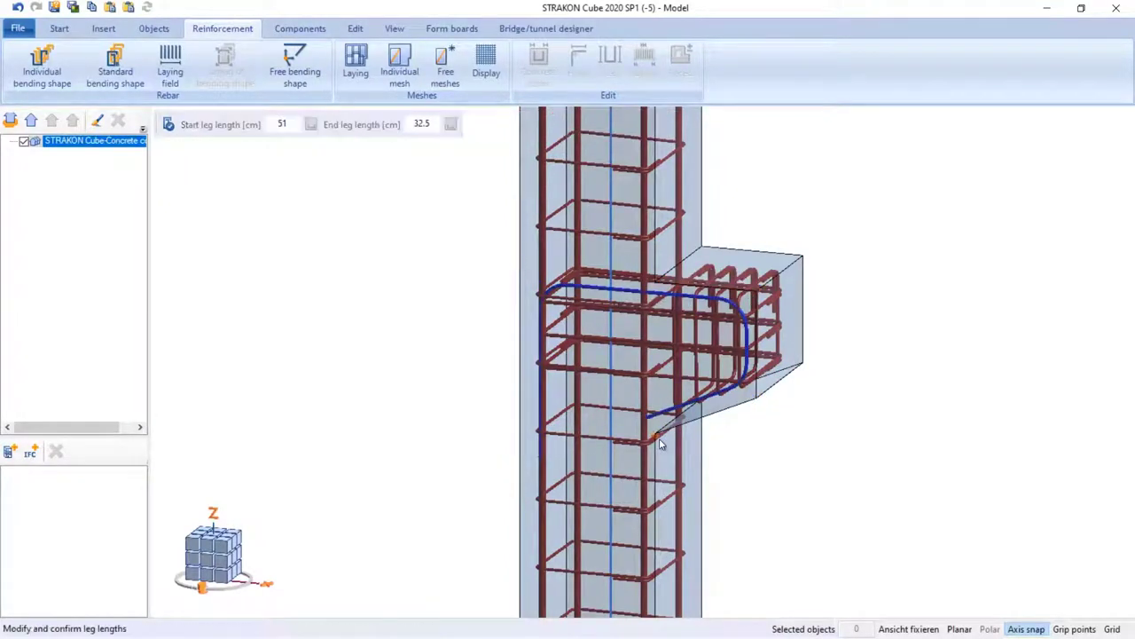
Step: Set the bent bar's start leg length to 55 cm and end leg length to 60 cm
{"action": "type", "text": "55"}
{"action": "key", "text": "Tab"}
{"action": "type", "text": "60"}
{"action": "key", "text": "Return"}
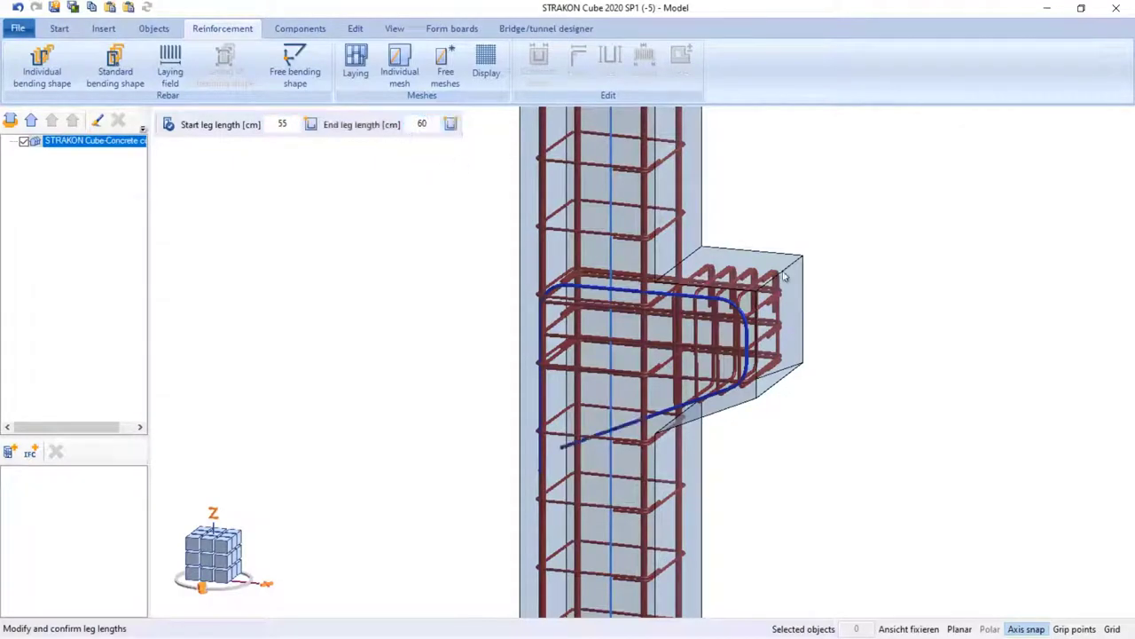
{"action": "right_click", "coordinate": [785, 280]}
Step: Lay two of the bent bars across the corbel's width with 7 cm start and end distances
{"action": "left_click", "coordinate": [779, 272]}
{"action": "double_click", "coordinate": [275, 123]}
{"action": "type", "text": "7"}
{"action": "key", "text": "Tab"}
{"action": "type", "text": "7"}
{"action": "key", "text": "Tab"}
{"action": "type", "text": "2"}
{"action": "key", "text": "Return"}
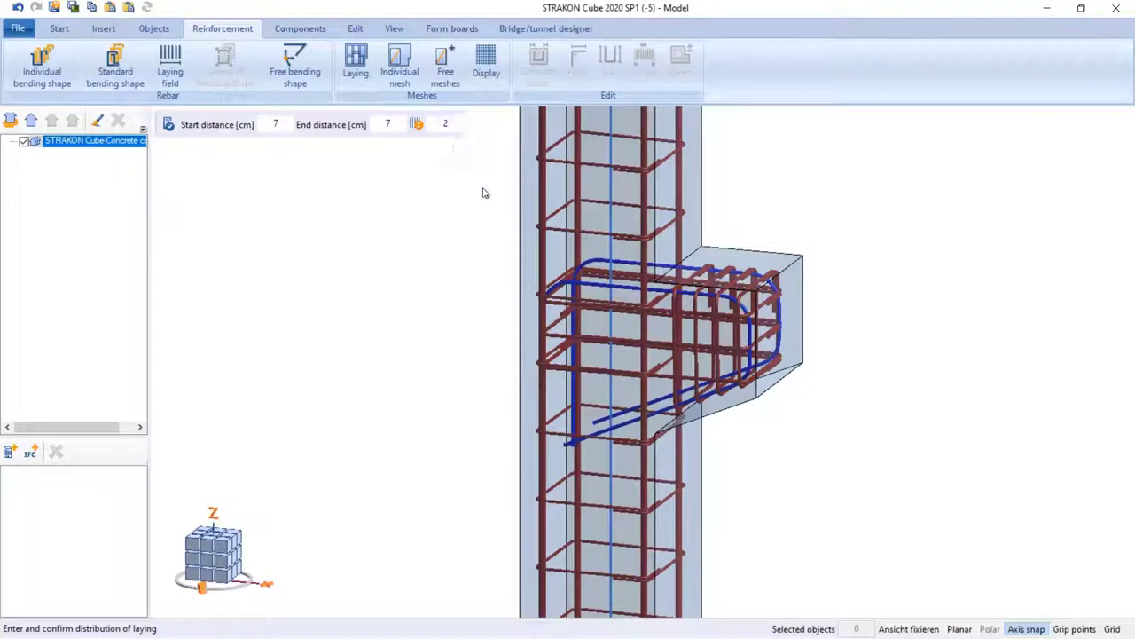
{"action": "right_click", "coordinate": [484, 192]}
Step: Set the individual bending shape to 14 mm diameter, bending factor 15 and 6 cm concrete cover
{"action": "left_click", "coordinate": [328, 124]}
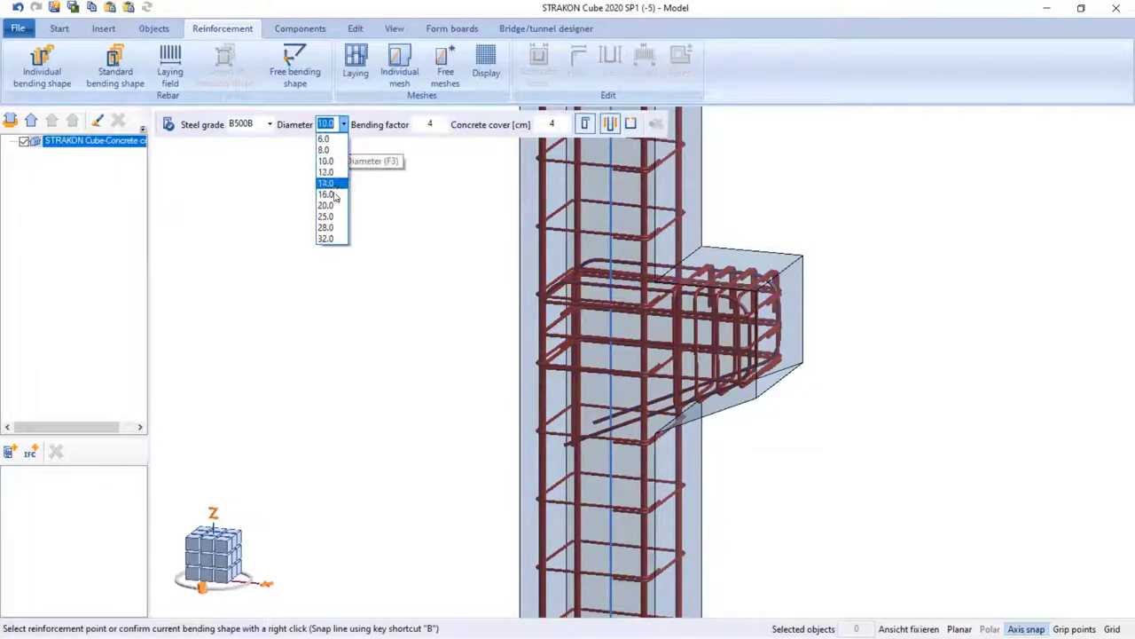
{"action": "left_click", "coordinate": [335, 190]}
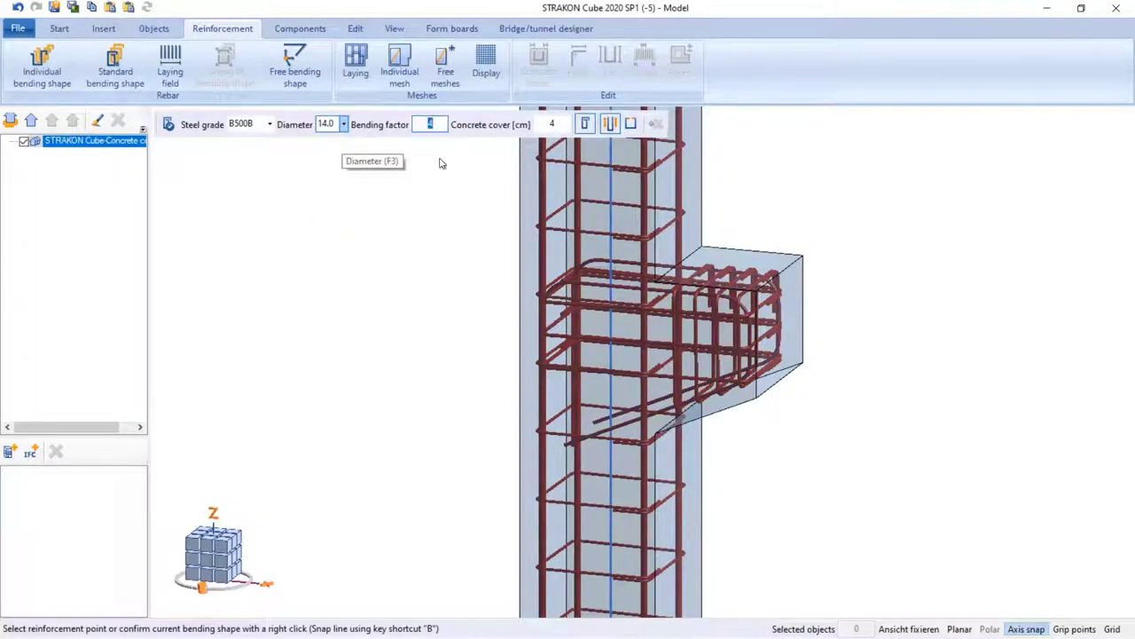
{"action": "type", "text": "15"}
{"action": "key", "text": "Tab"}
{"action": "type", "text": "6"}
{"action": "key", "text": "Return"}
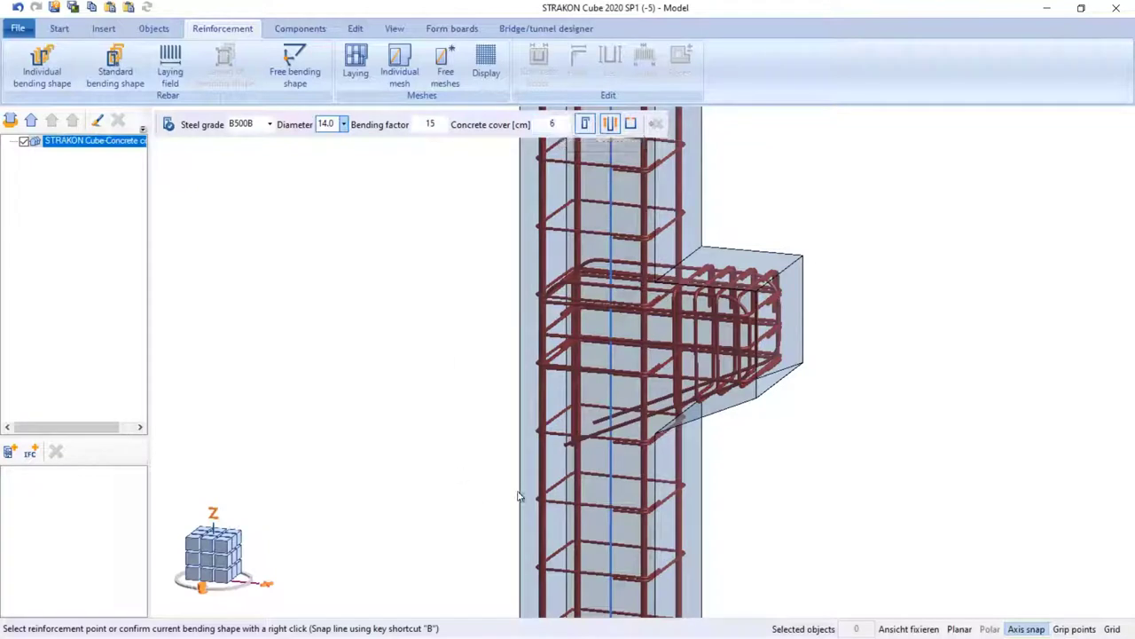
Step: Outline a looped bar from the column's outer face around the corbel and back, using 3 cm cover at the corbel's front and 6 cm elsewhere
{"action": "left_click", "coordinate": [518, 482]}
{"action": "left_click", "coordinate": [519, 268]}
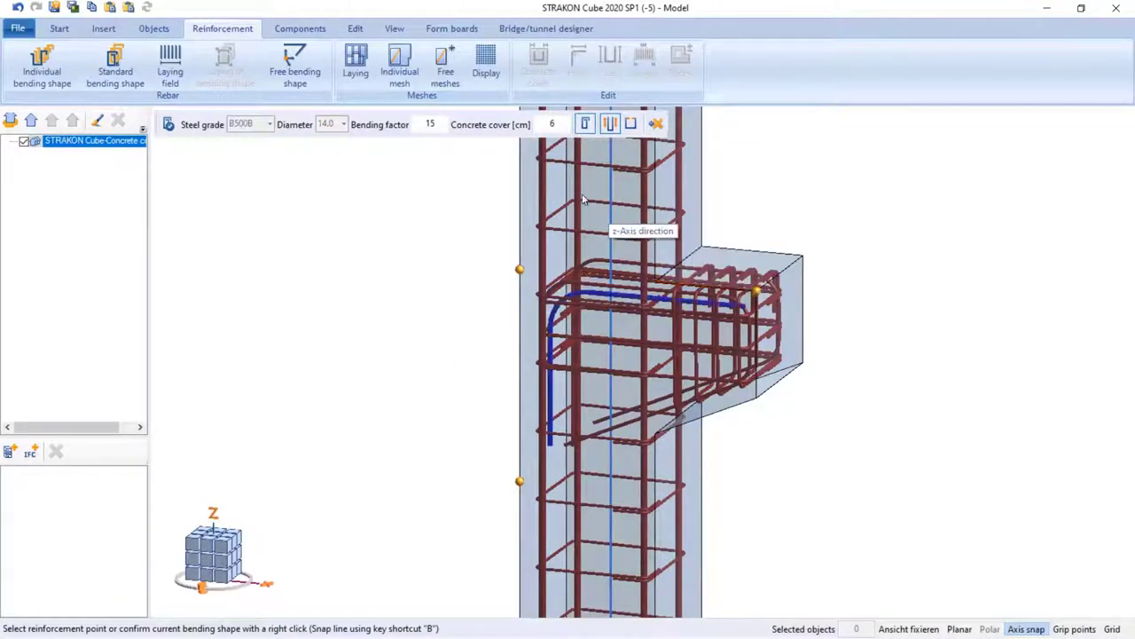
{"action": "double_click", "coordinate": [547, 124]}
{"action": "type", "text": "3"}
{"action": "left_click", "coordinate": [804, 255]}
{"action": "left_click", "coordinate": [549, 130]}
{"action": "double_click", "coordinate": [549, 130]}
{"action": "type", "text": "6"}
{"action": "left_click", "coordinate": [566, 234]}
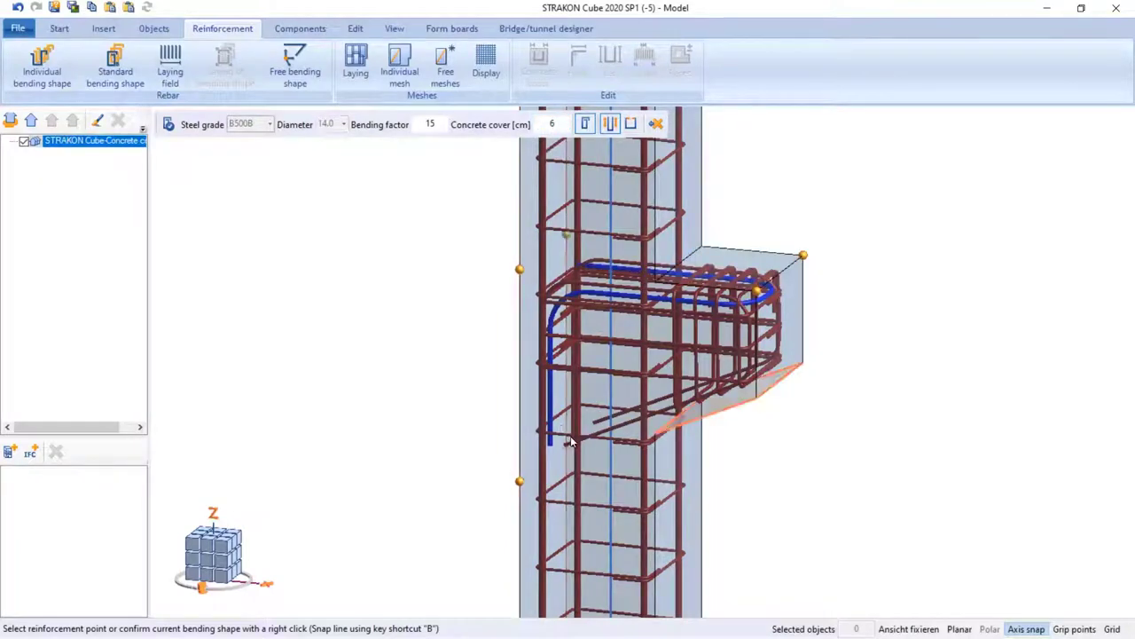
{"action": "right_click", "coordinate": [571, 440]}
Step: Set the looped bar's start and end leg lengths to 75 cm and confirm the shape
{"action": "double_click", "coordinate": [282, 124]}
{"action": "type", "text": "75"}
{"action": "double_click", "coordinate": [435, 124]}
{"action": "type", "text": "75"}
{"action": "key", "text": "Return"}
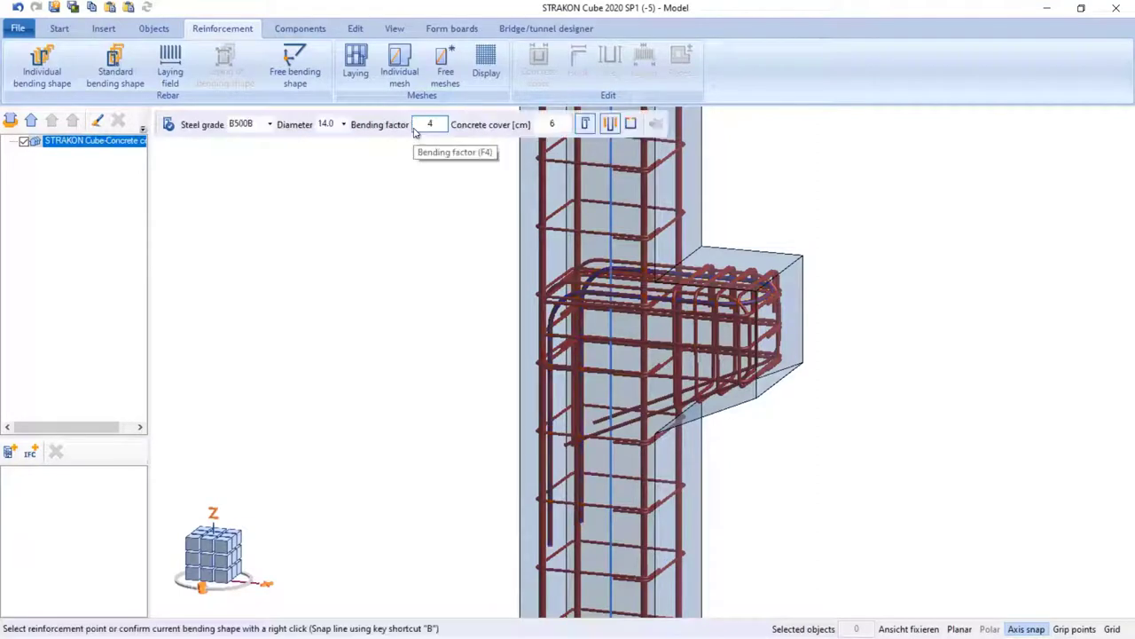
Step: Export a front view of the reinforced column to the drawing, rotated 90° and placed under REINFORCEMENT, and close the model
{"action": "right_click", "coordinate": [411, 250]}
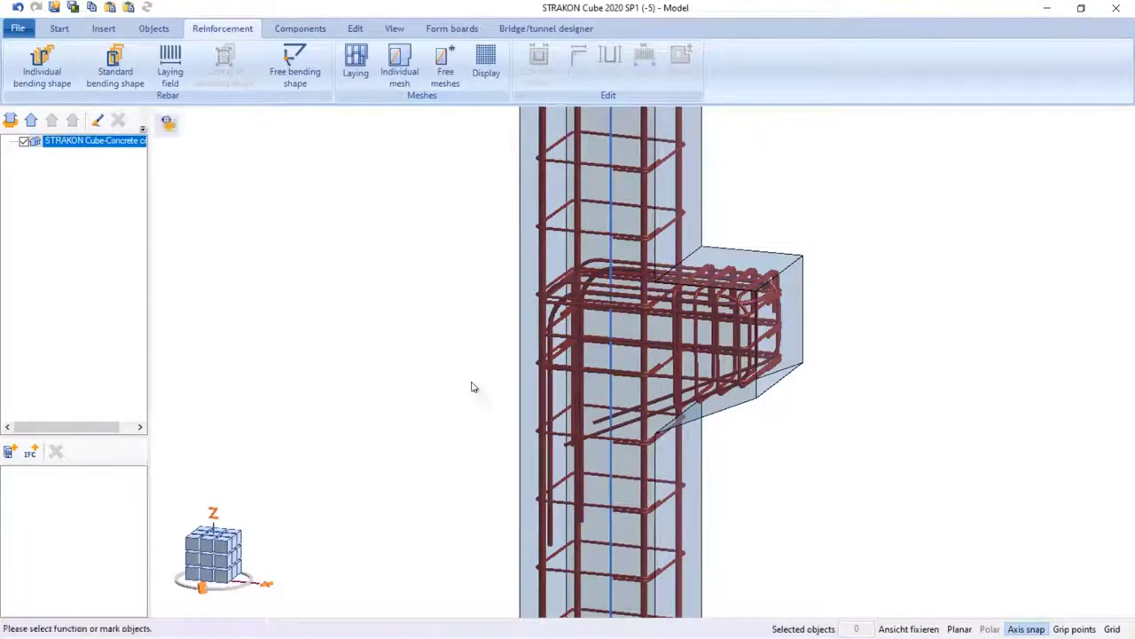
{"action": "scroll", "coordinate": [471, 388], "scroll_direction": "down", "scroll_amount": 3}
{"action": "left_click", "coordinate": [220, 560]}
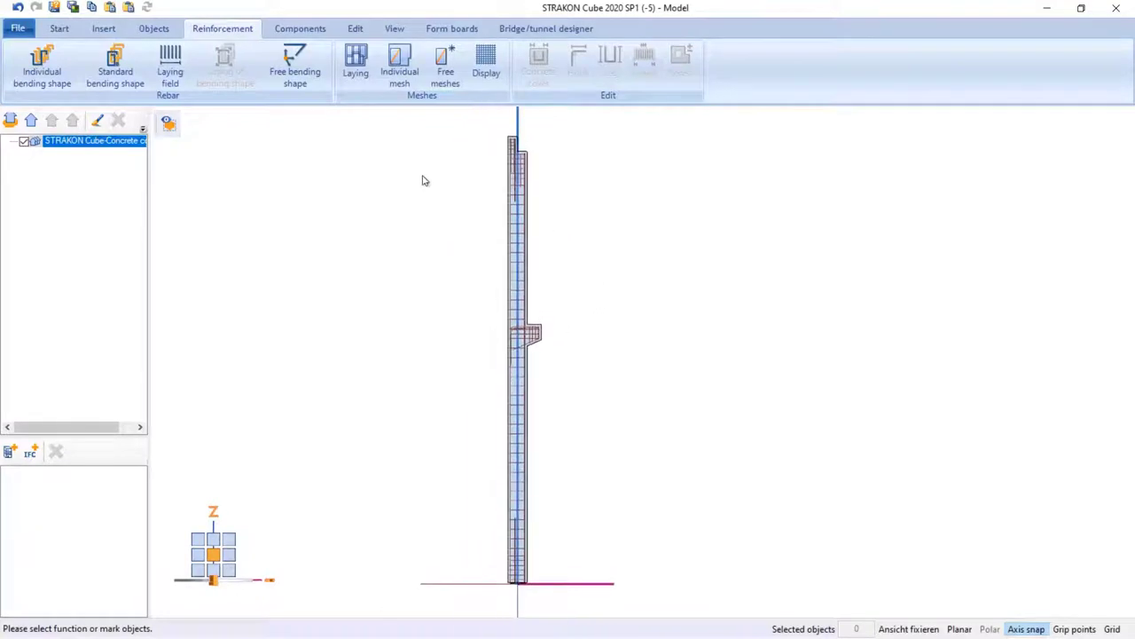
{"action": "left_click", "coordinate": [59, 28]}
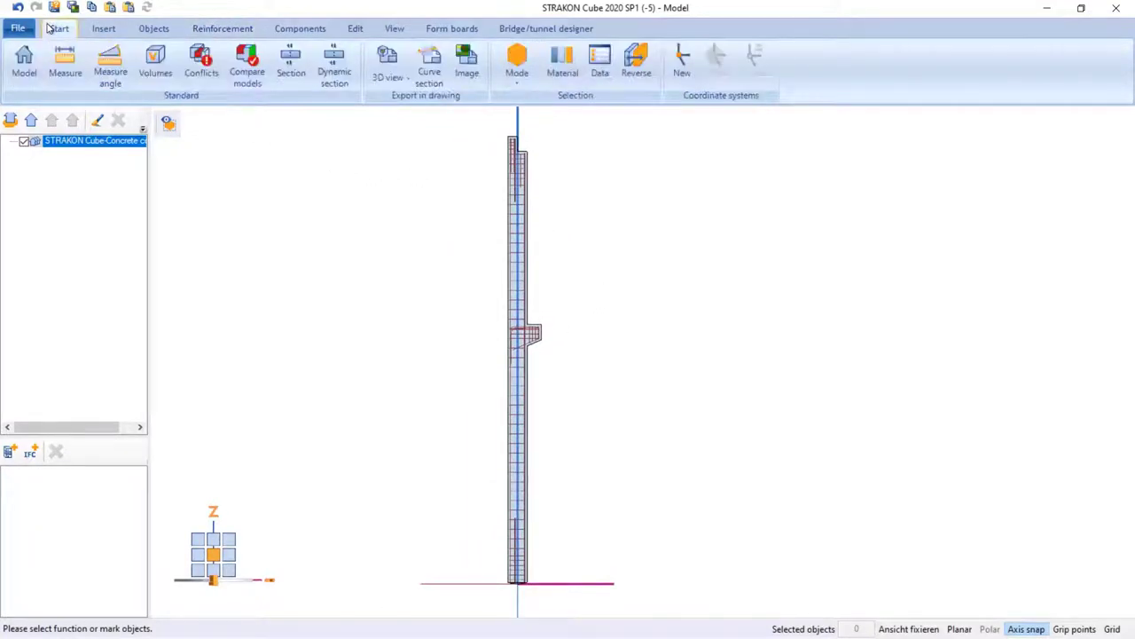
{"action": "left_click", "coordinate": [387, 78]}
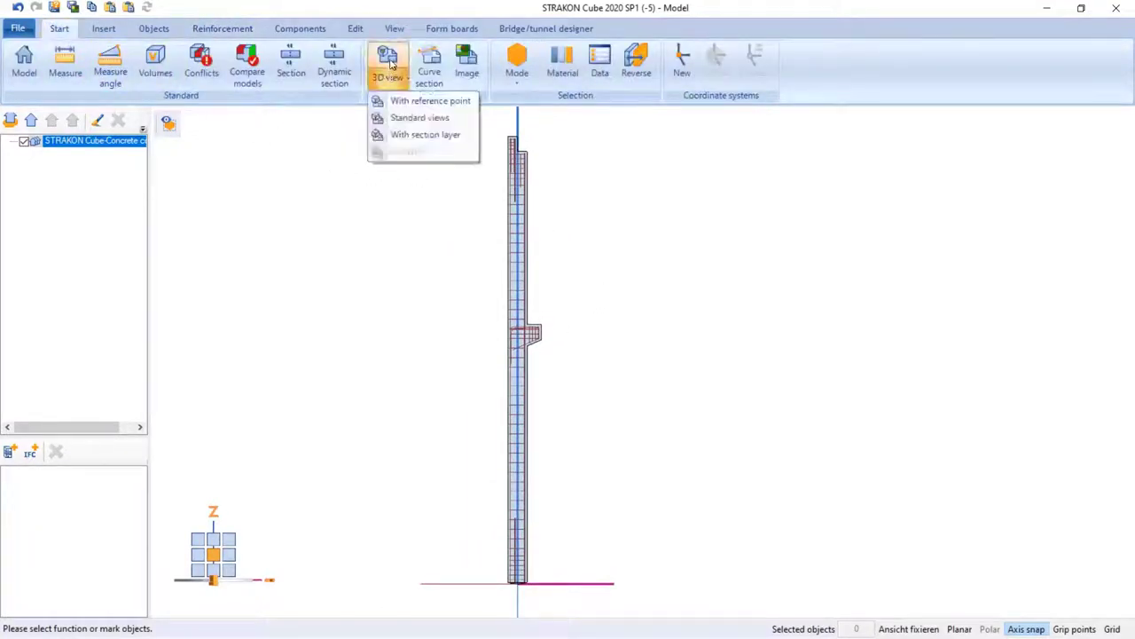
{"action": "left_click", "coordinate": [390, 58]}
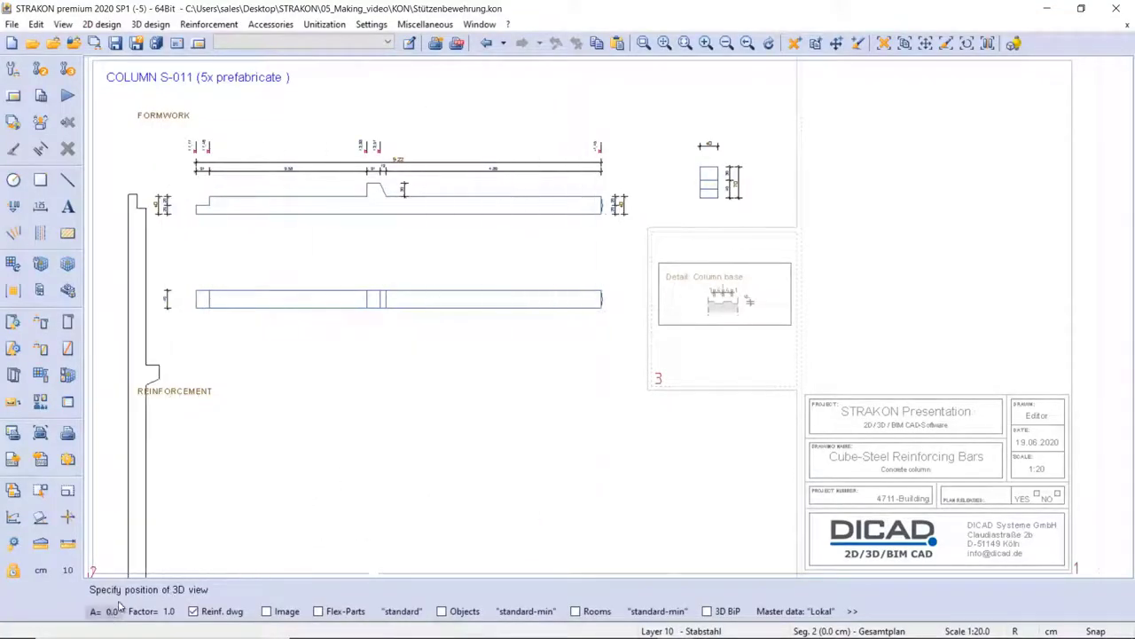
{"action": "left_click", "coordinate": [128, 523]}
{"action": "left_click", "coordinate": [421, 516]}
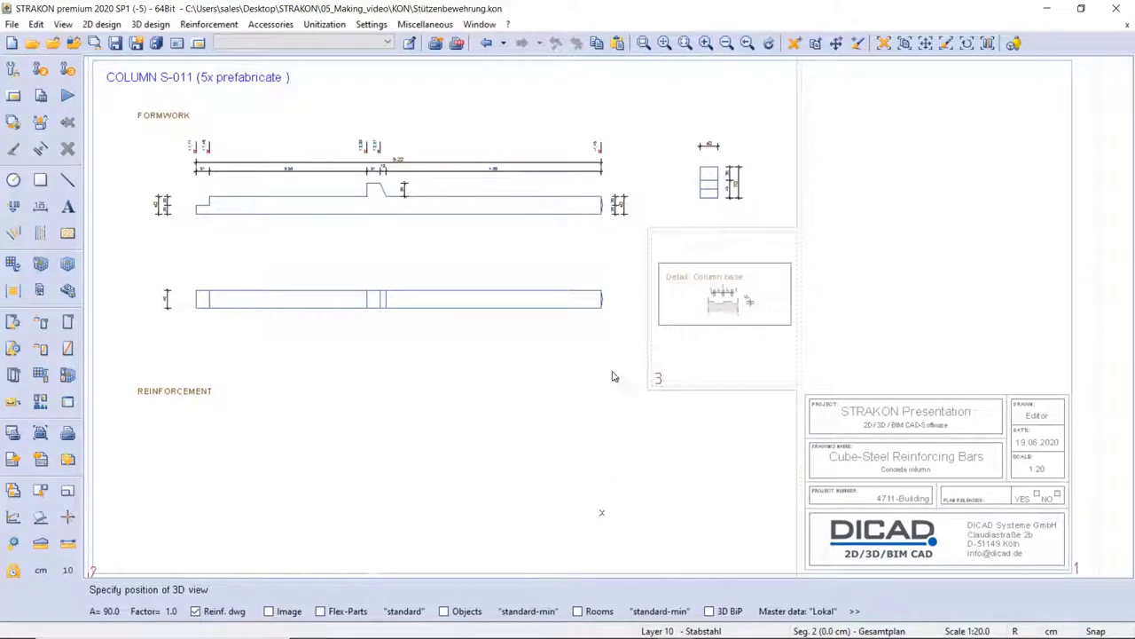
{"action": "left_click", "coordinate": [601, 510]}
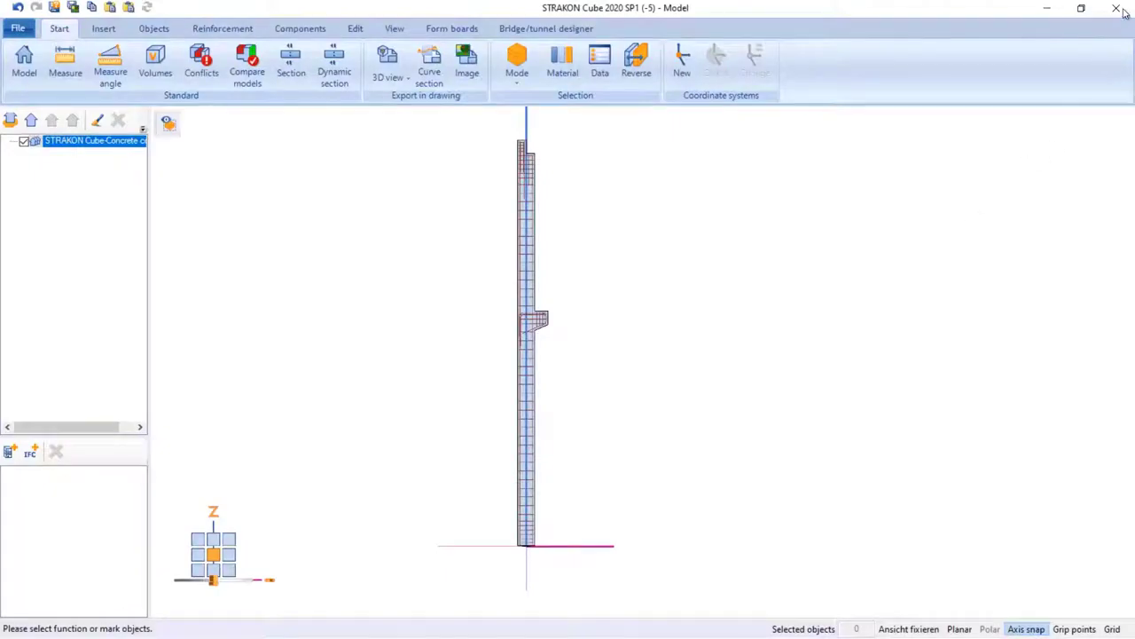
{"action": "left_click", "coordinate": [1116, 8]}
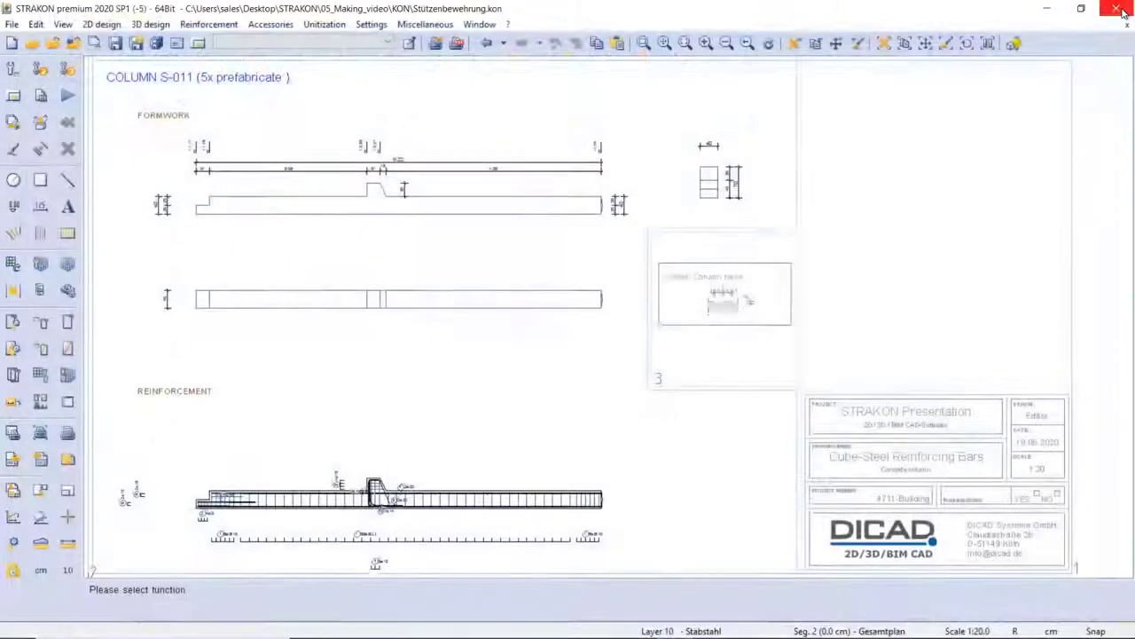
Step: Move the labels of bar items 4, 3 and 10 clear of the reinforcement beside the corbel
{"action": "scroll", "coordinate": [661, 457], "scroll_direction": "up", "scroll_amount": 3}
{"action": "scroll", "coordinate": [658, 501], "scroll_direction": "up", "scroll_amount": 1}
{"action": "middle_click_drag", "start_coordinate": [656, 501], "coordinate": [647, 417]}
{"action": "scroll", "coordinate": [647, 417], "scroll_direction": "up", "scroll_amount": 2}
{"action": "left_click", "coordinate": [564, 247]}
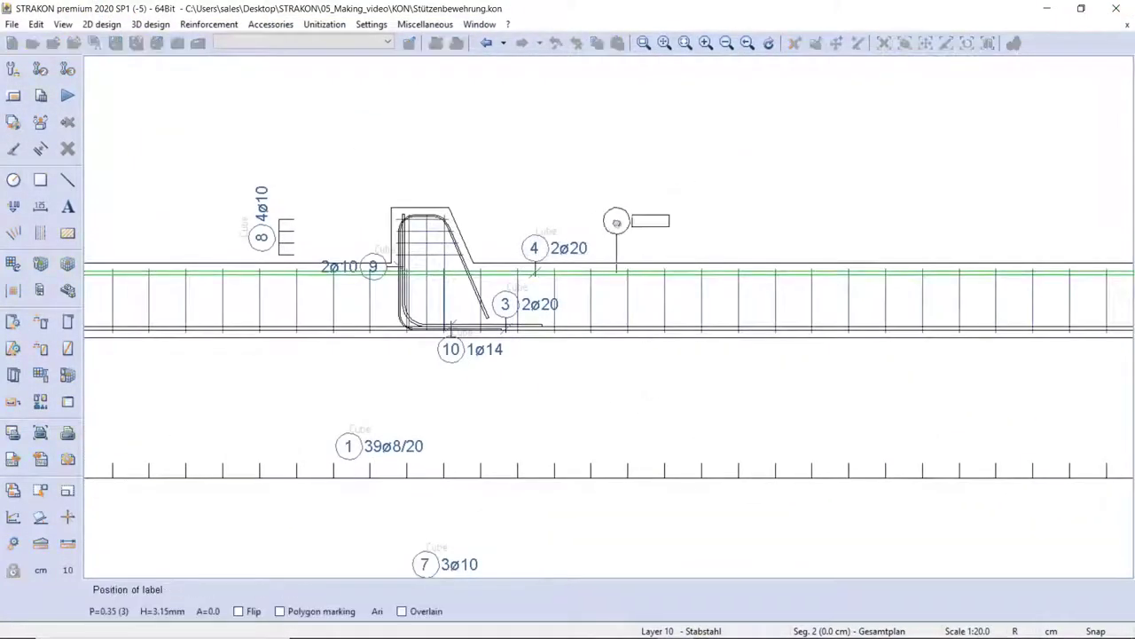
{"action": "left_click", "coordinate": [617, 219]}
{"action": "left_click", "coordinate": [533, 304]}
{"action": "left_click", "coordinate": [617, 371]}
{"action": "left_click", "coordinate": [499, 349]}
{"action": "left_click", "coordinate": [525, 371]}
Step: Move the labels of bar items 9 and 7 to free space above the corbel
{"action": "left_click", "coordinate": [368, 266]}
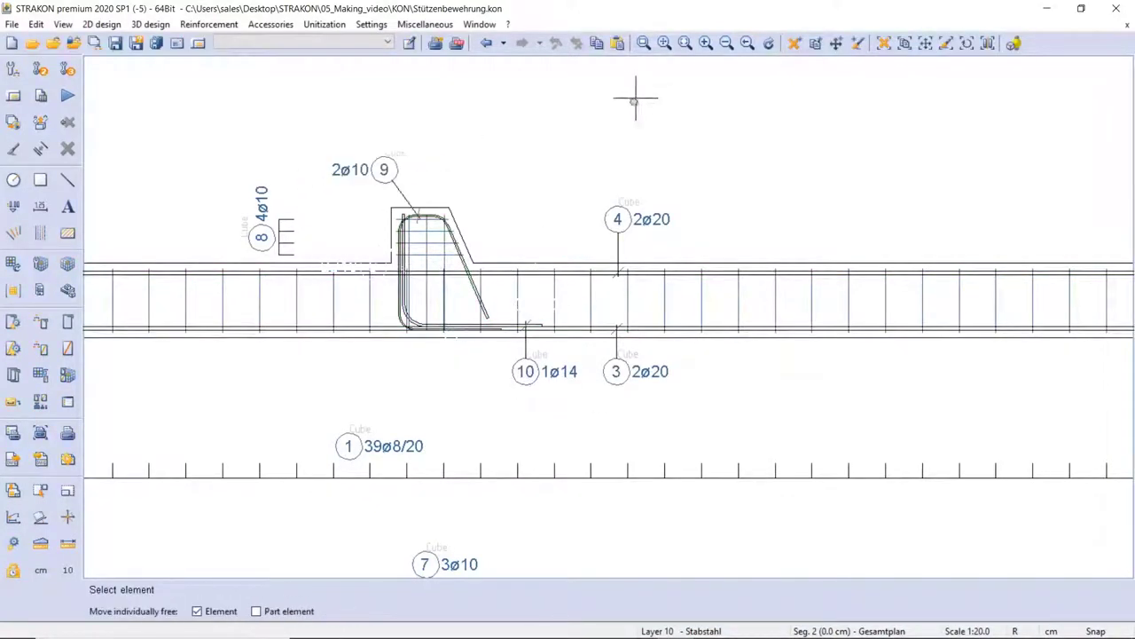
{"action": "left_click", "coordinate": [385, 170]}
{"action": "scroll", "coordinate": [630, 102], "scroll_direction": "down", "scroll_amount": 2}
{"action": "left_click", "coordinate": [456, 504]}
{"action": "left_click", "coordinate": [479, 114]}
Step: Rearrange the remaining bar labels and laying marks around the notched column end so they sit close to the reinforcement view
{"action": "middle_click_drag", "start_coordinate": [306, 290], "coordinate": [660, 258]}
{"action": "left_click", "coordinate": [303, 225]}
{"action": "left_click", "coordinate": [352, 304]}
{"action": "middle_click_drag", "start_coordinate": [304, 295], "coordinate": [445, 307]}
{"action": "left_click", "coordinate": [362, 321]}
{"action": "left_click", "coordinate": [346, 389]}
{"action": "middle_click_drag", "start_coordinate": [208, 331], "coordinate": [403, 305]}
{"action": "left_click", "coordinate": [332, 204]}
{"action": "left_click", "coordinate": [485, 211]}
{"action": "left_click", "coordinate": [293, 238]}
{"action": "left_click", "coordinate": [435, 244]}
{"action": "right_click_drag", "start_coordinate": [613, 101], "coordinate": [776, 83]}
{"action": "key", "text": "Home"}
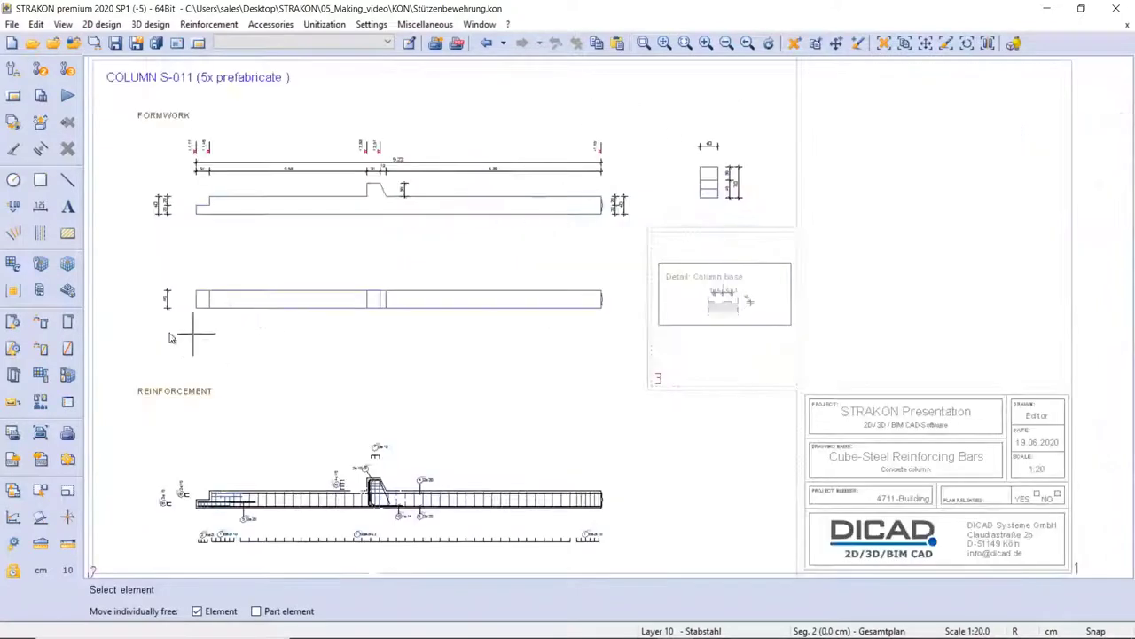
Step: Place the bar symbol group for items 1-10 beside the reinforcement view, with distance 7.0 and position right
{"action": "left_click", "coordinate": [69, 321]}
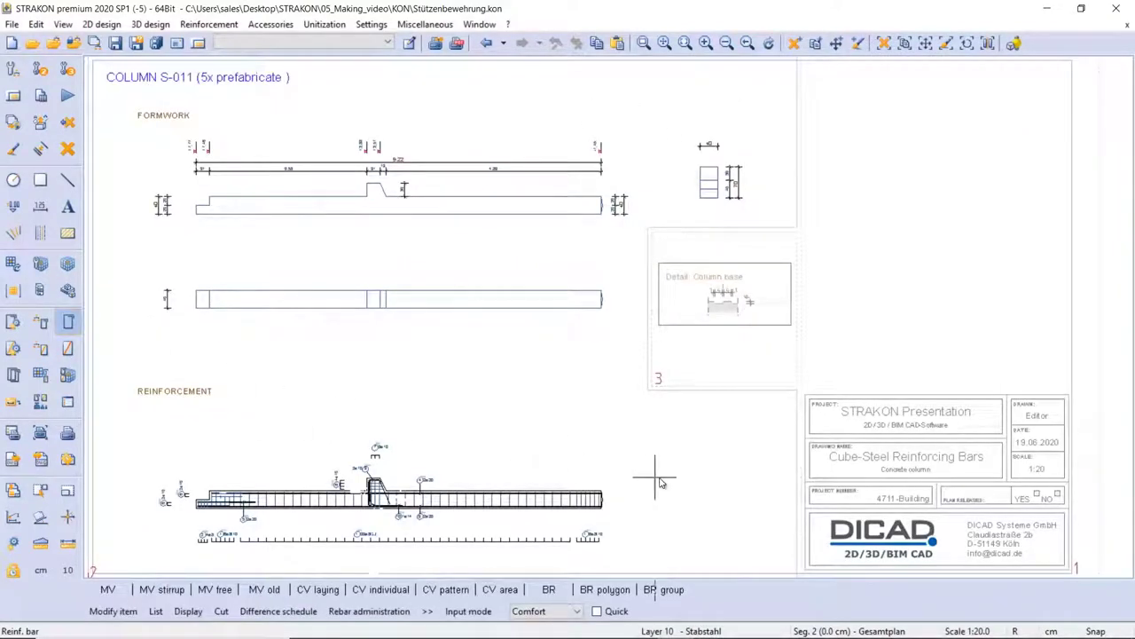
{"action": "key", "text": "d"}
{"action": "key", "text": "Return"}
{"action": "right_click", "coordinate": [312, 393]}
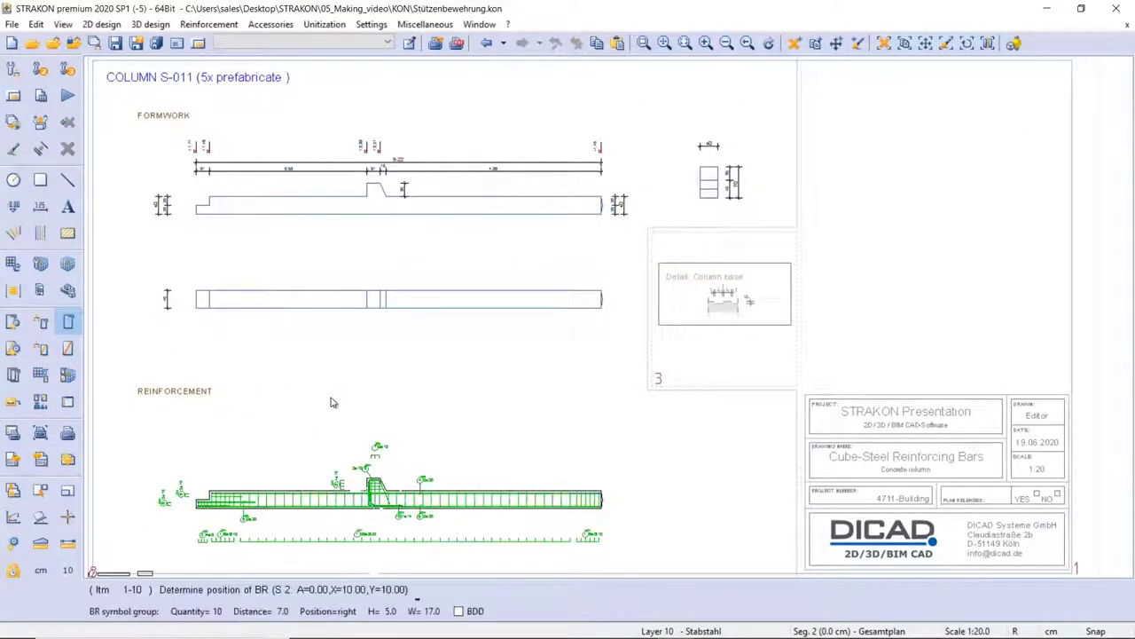
{"action": "left_click", "coordinate": [661, 424]}
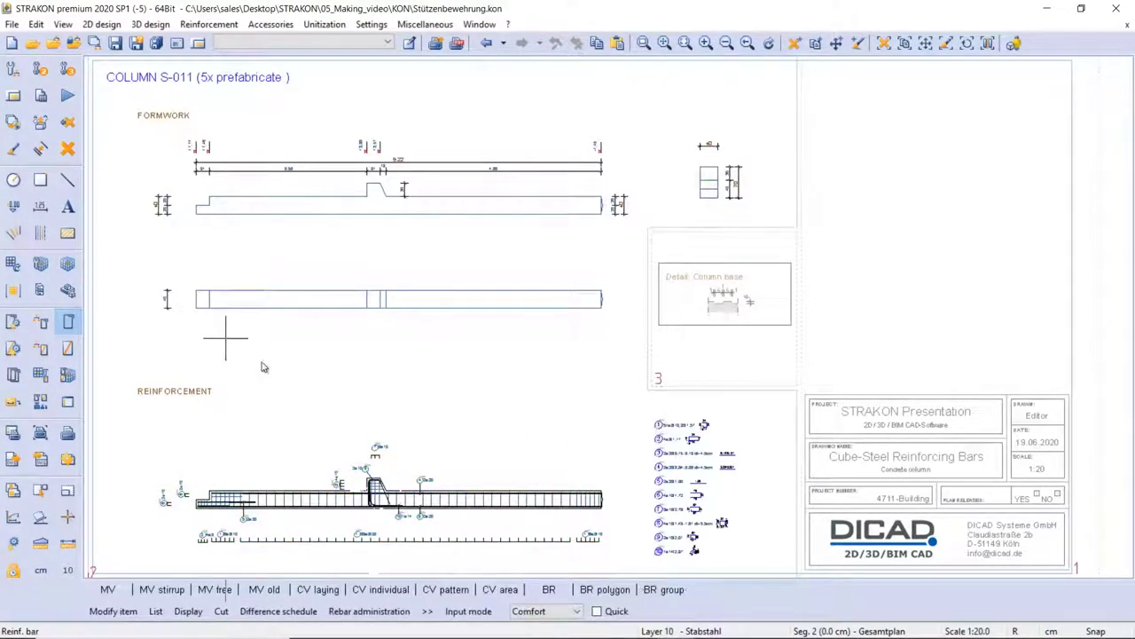
{"action": "key", "text": "Escape"}
Step: Place a linked reinforcement schedule of type Rebar with bending shape in the free area above the title block
{"action": "left_click", "coordinate": [69, 402]}
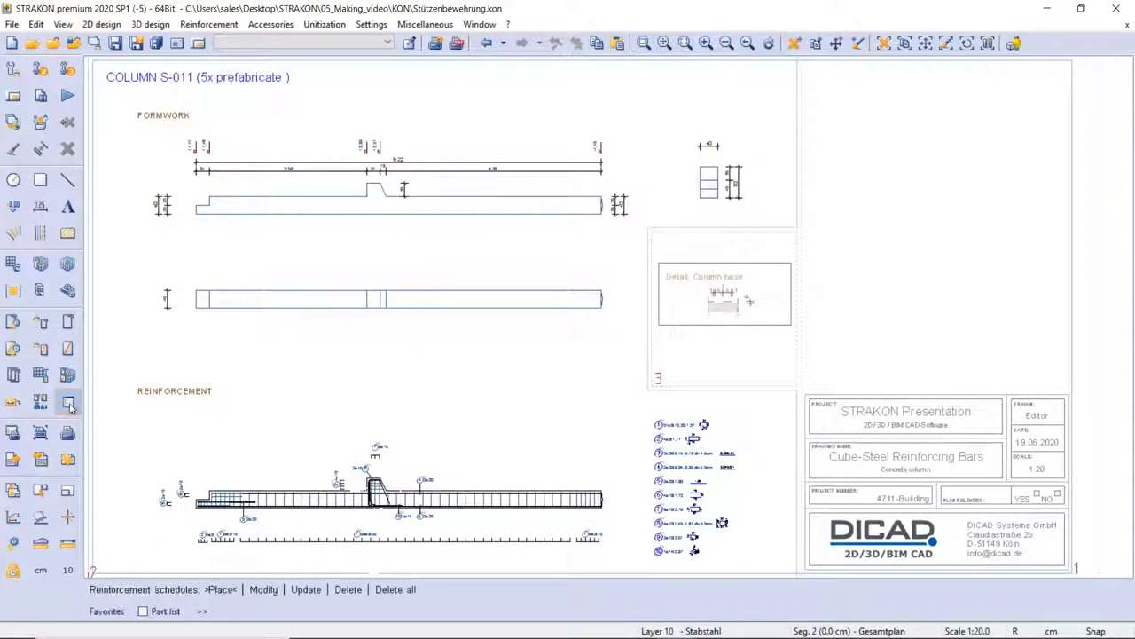
{"action": "right_click", "coordinate": [229, 448]}
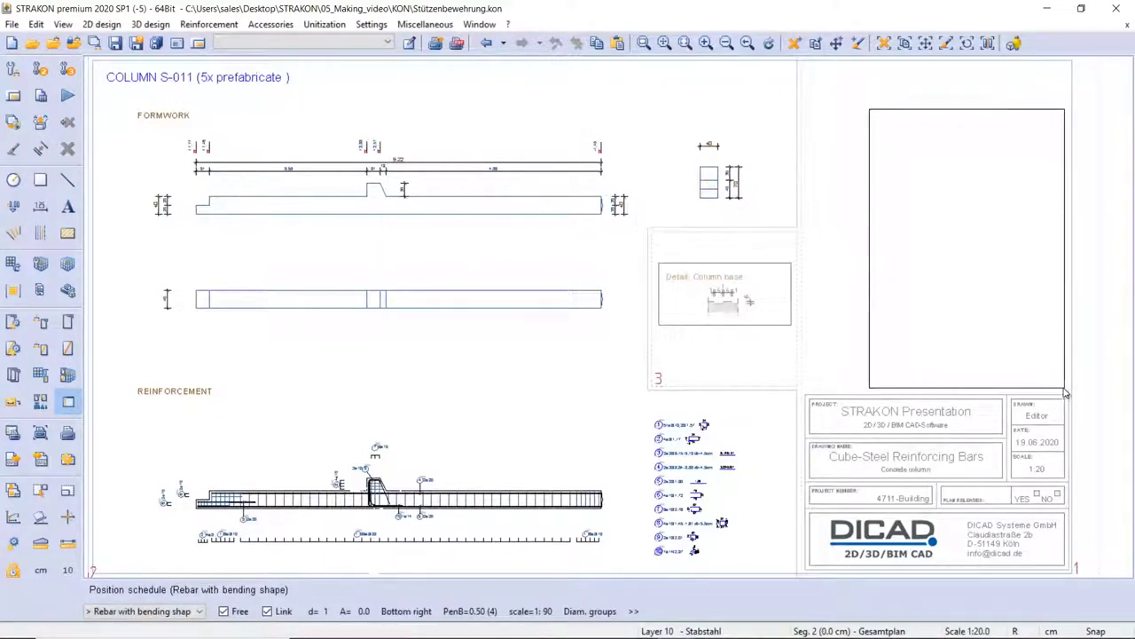
{"action": "left_click", "coordinate": [1066, 393]}
{"action": "right_click", "coordinate": [1065, 393]}
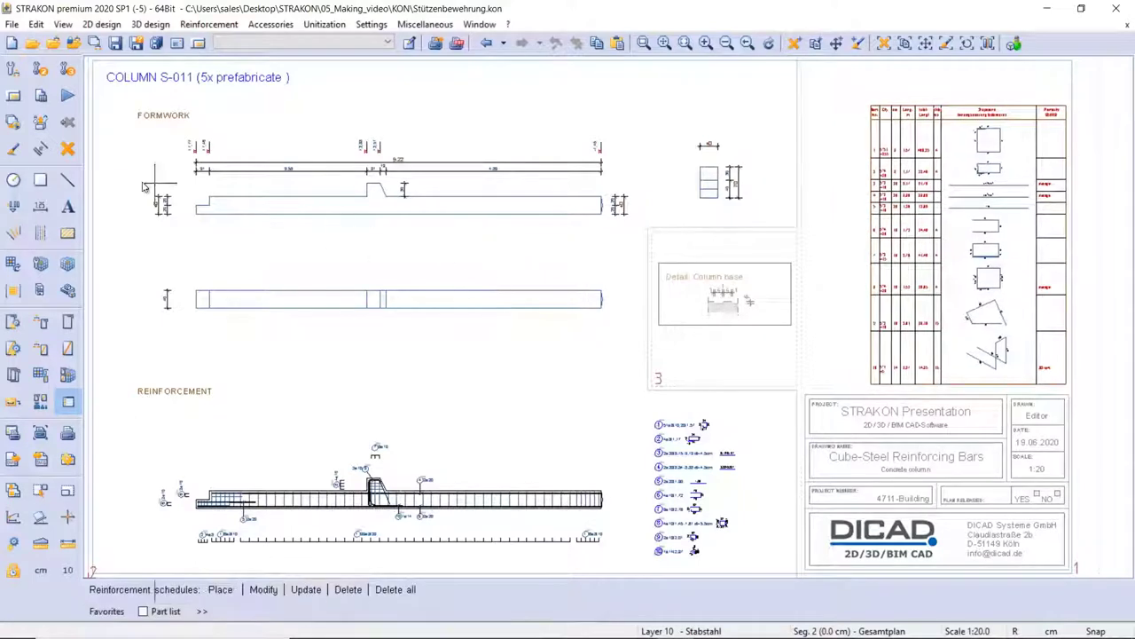
Step: Reopen the column model, set the first range length of the column stirrups' laying to 70 cm, and return to the drawing
{"action": "left_click", "coordinate": [69, 265]}
{"action": "scroll", "coordinate": [665, 190], "scroll_direction": "up", "scroll_amount": 5}
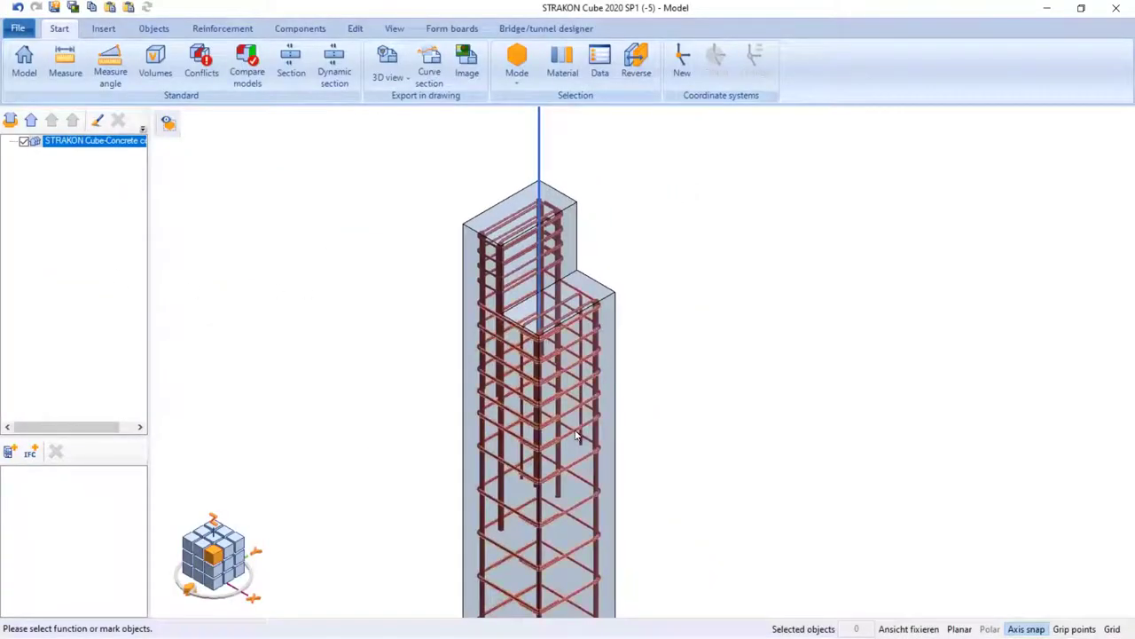
{"action": "left_click", "coordinate": [576, 434]}
{"action": "left_click", "coordinate": [222, 29]}
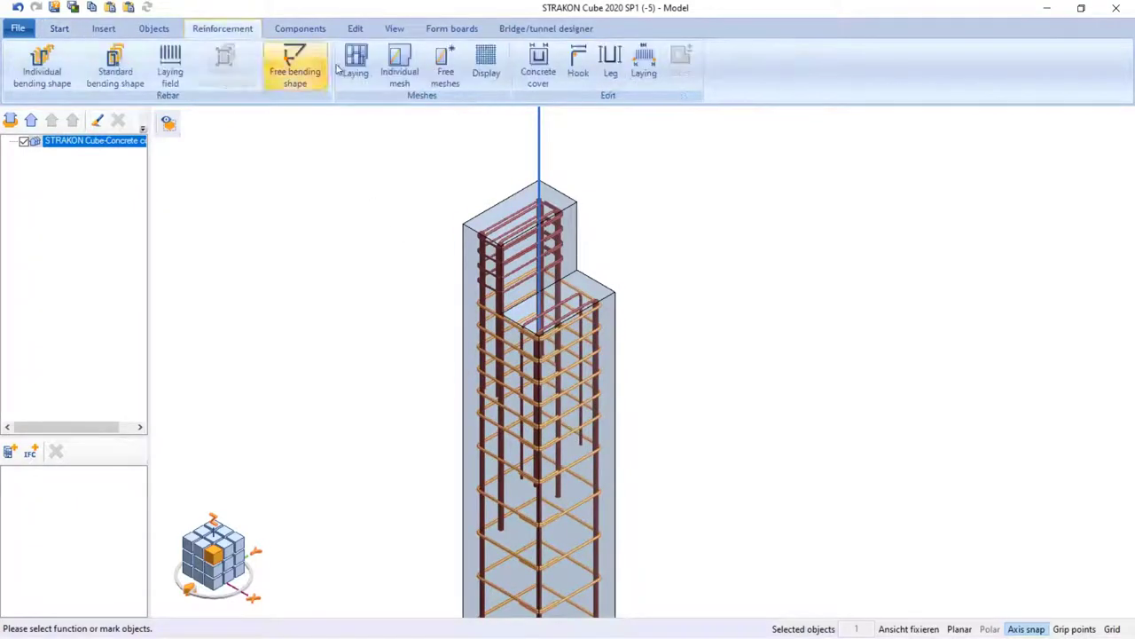
{"action": "left_click", "coordinate": [643, 69]}
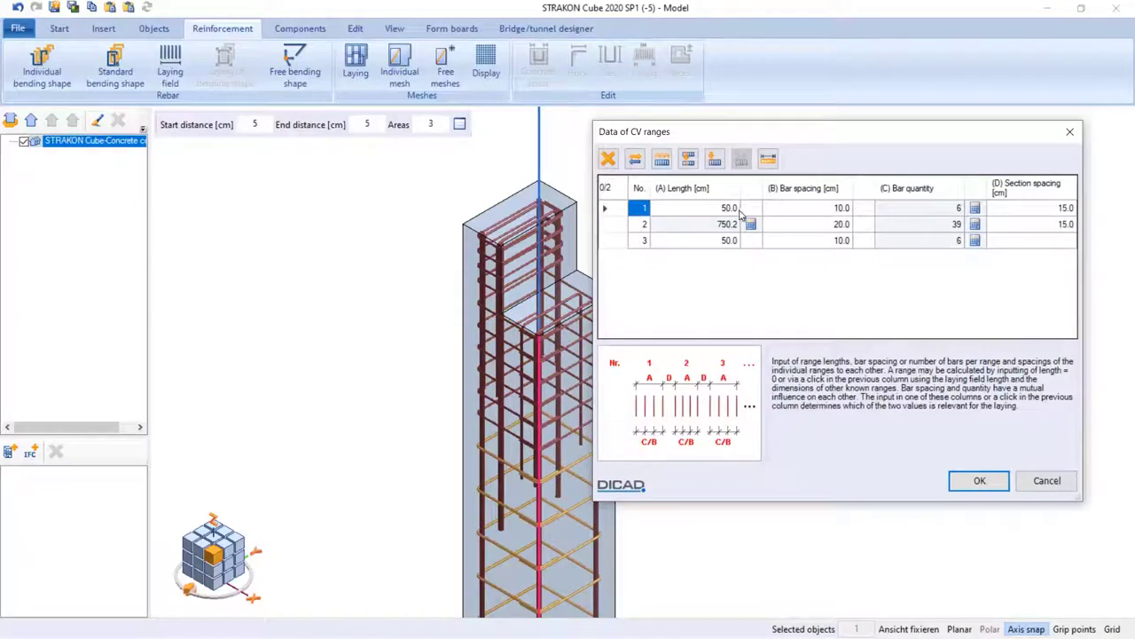
{"action": "left_click", "coordinate": [740, 211]}
{"action": "type", "text": "1"}
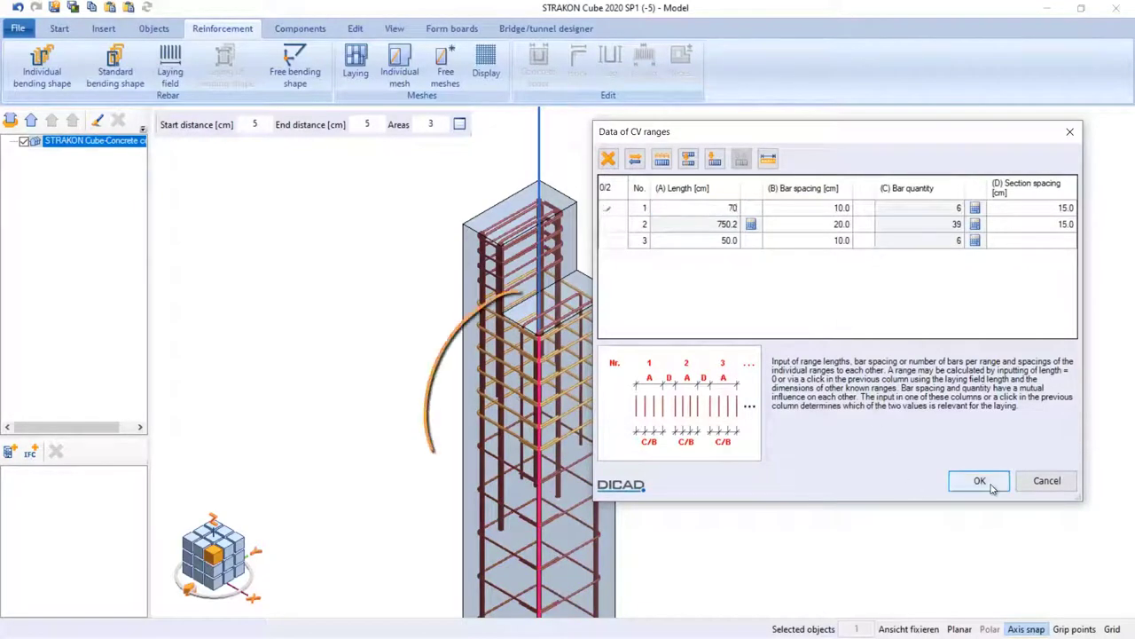
{"action": "left_click", "coordinate": [980, 480]}
{"action": "left_click", "coordinate": [1122, 12]}
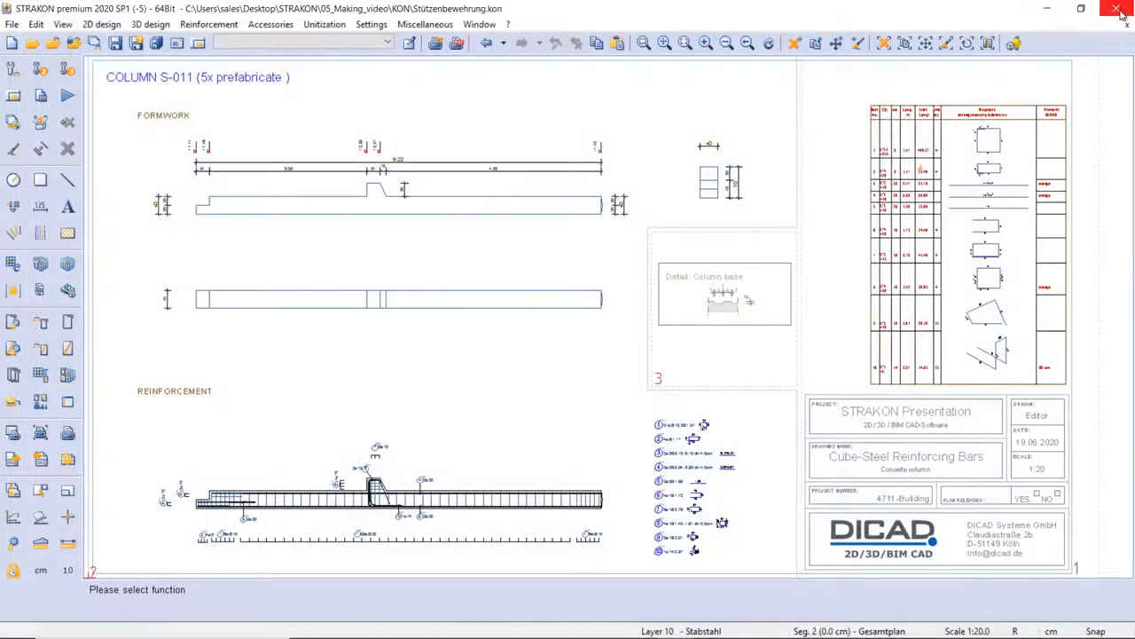
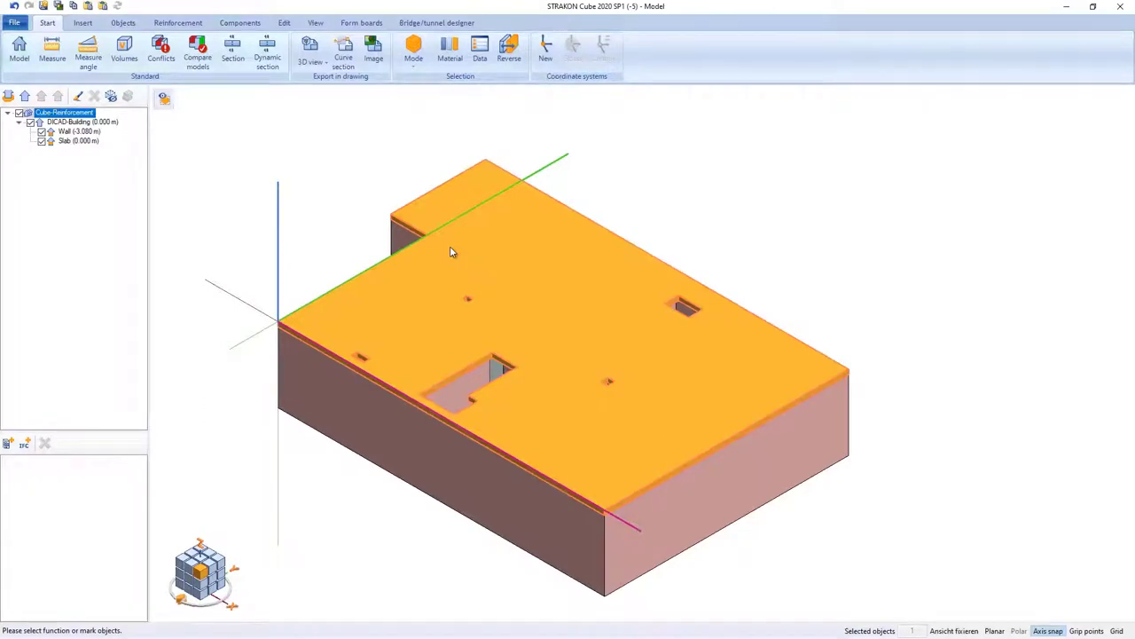
Step: Hide all building parts except the slab and view the slab straight from below
{"action": "left_click", "coordinate": [449, 248]}
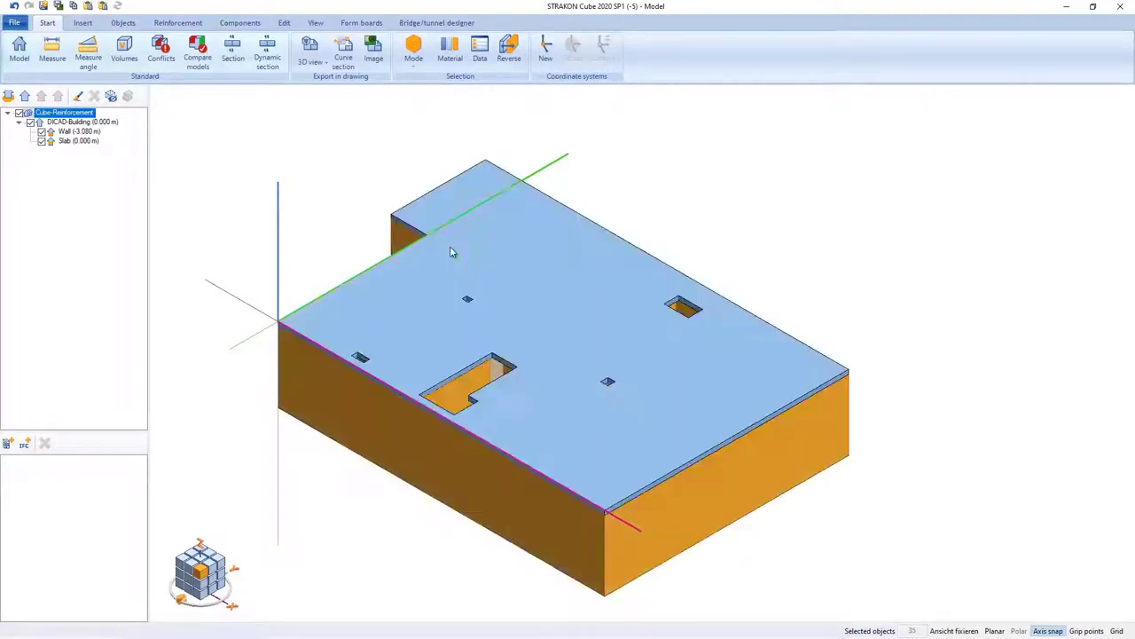
{"action": "key", "text": "h"}
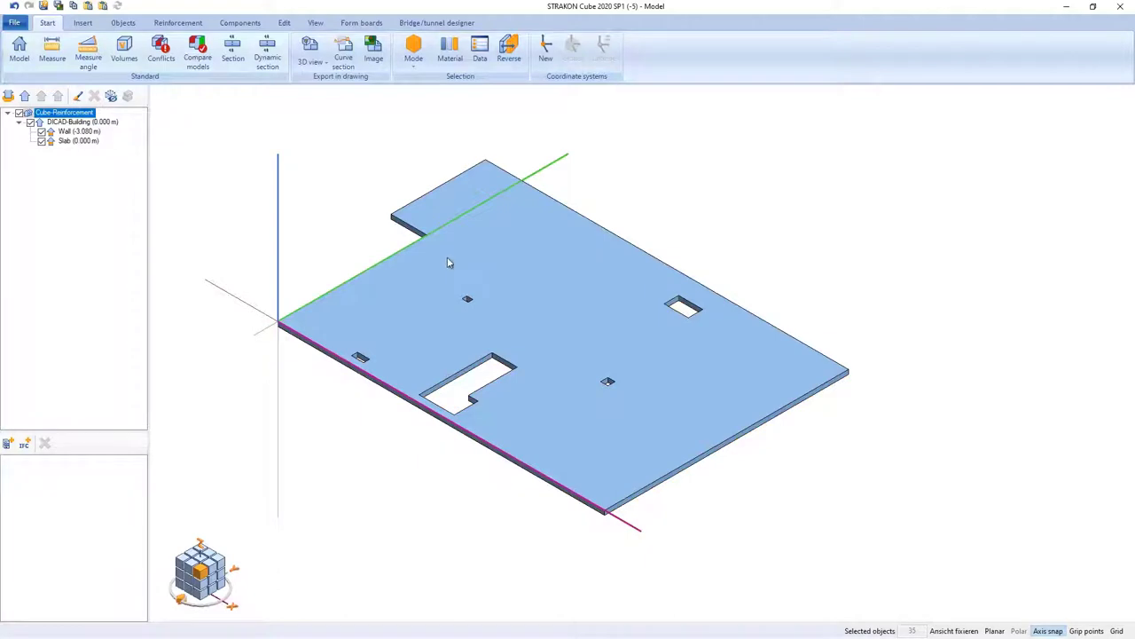
{"action": "left_click", "coordinate": [204, 596]}
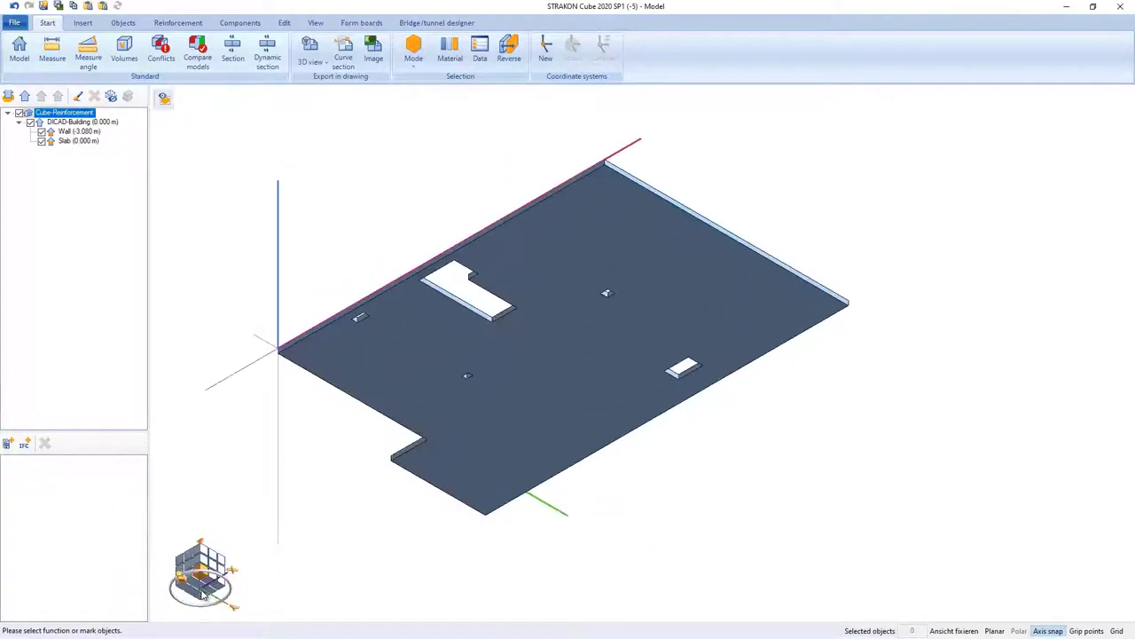
{"action": "left_click", "coordinate": [200, 593]}
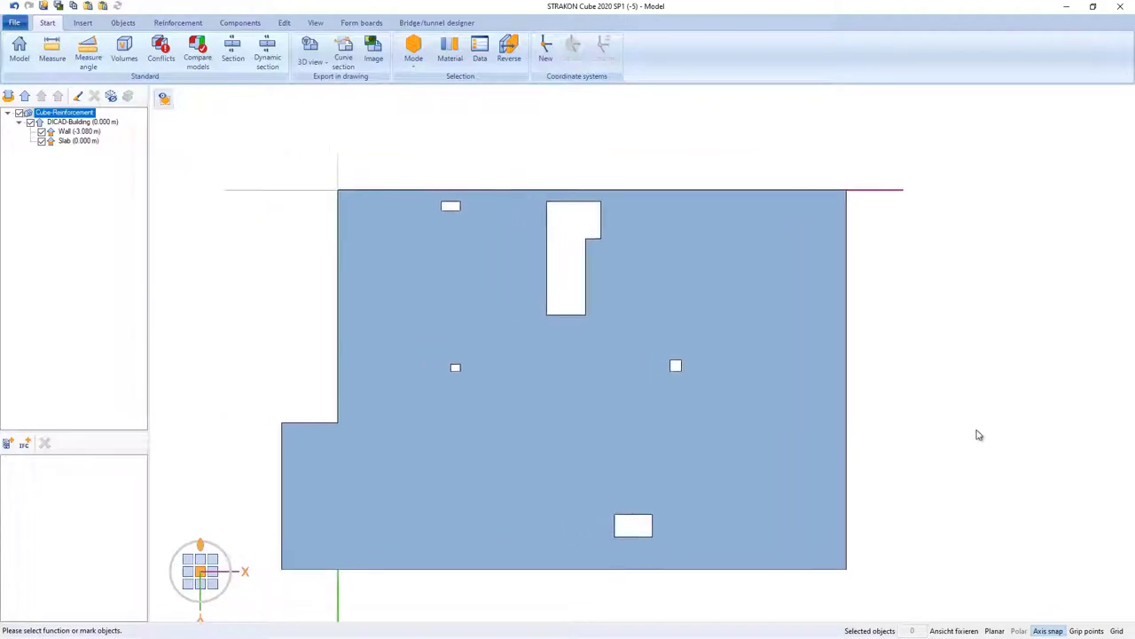
Step: Place an individual Q257A mesh, 600 cm long and 230 cm wide, at the outer corner of the slab's projecting part
{"action": "left_click", "coordinate": [190, 22]}
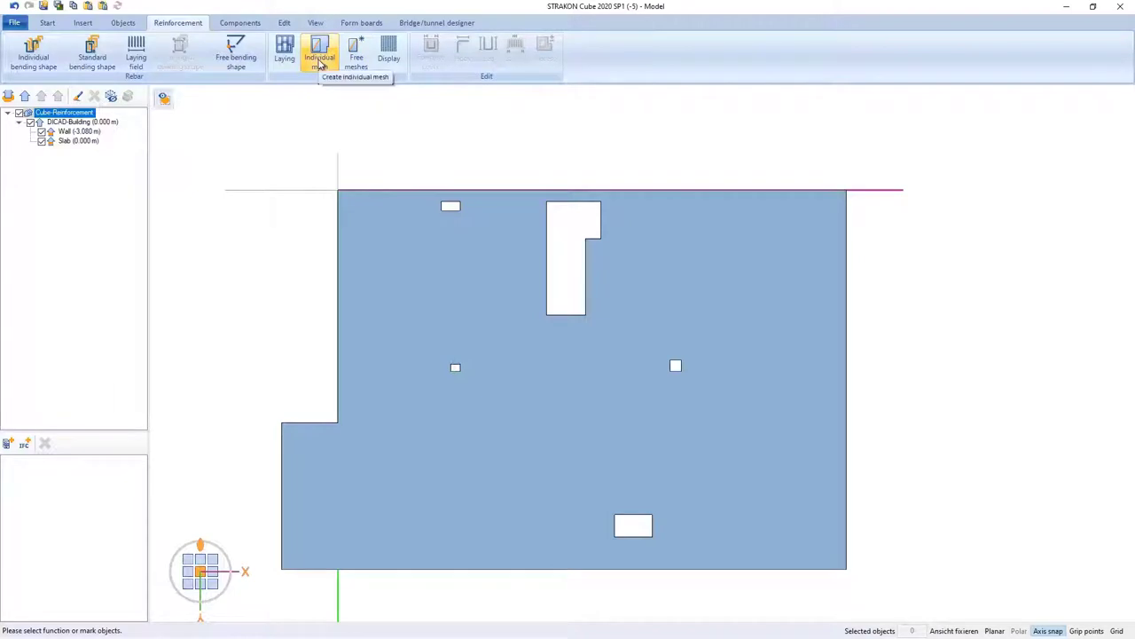
{"action": "left_click", "coordinate": [320, 65]}
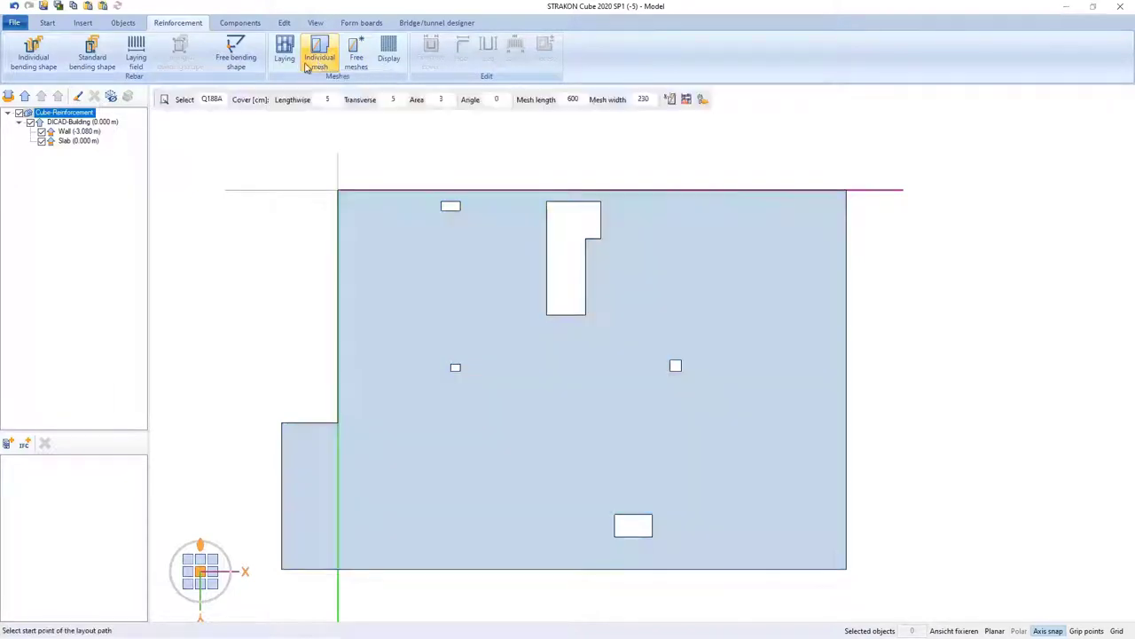
{"action": "left_click", "coordinate": [184, 100]}
{"action": "left_click", "coordinate": [164, 192]}
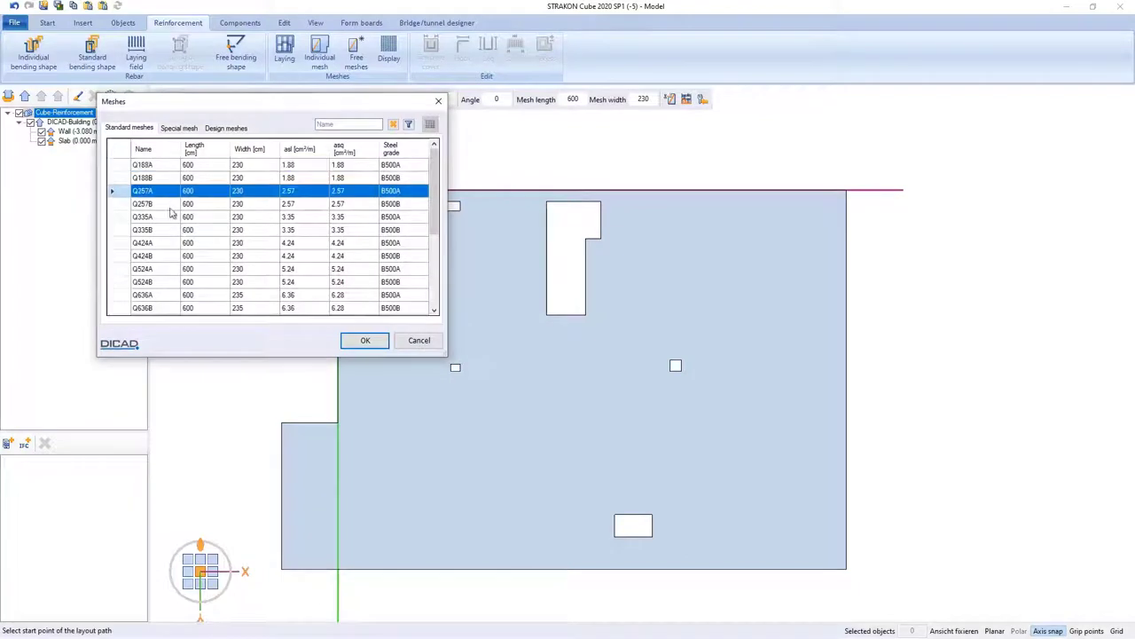
{"action": "left_click", "coordinate": [364, 341]}
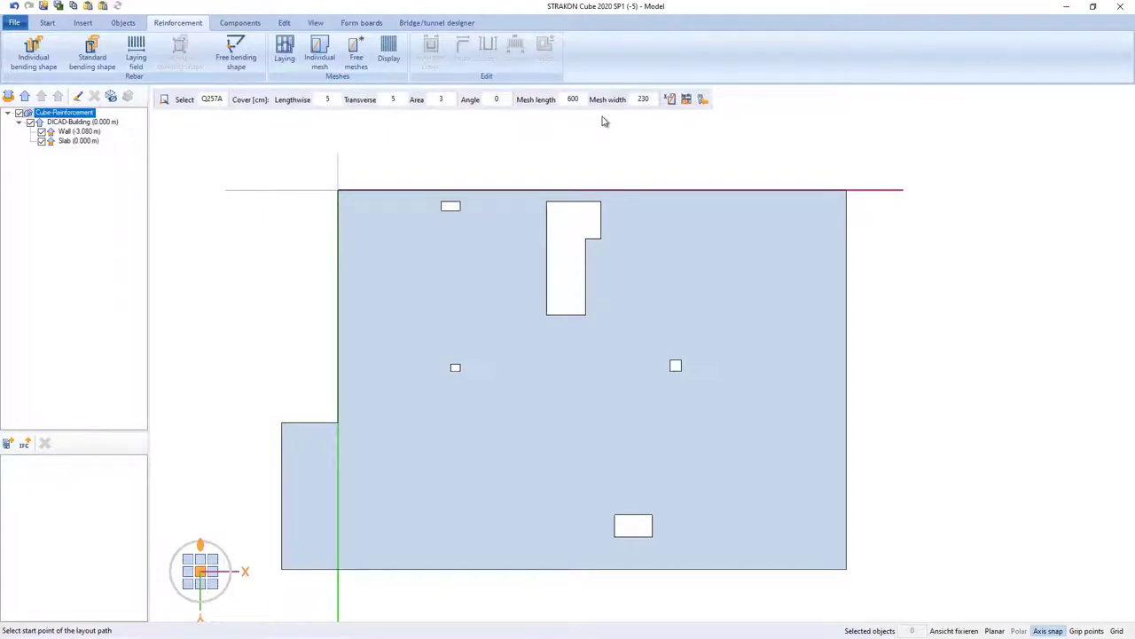
{"action": "left_click", "coordinate": [285, 515]}
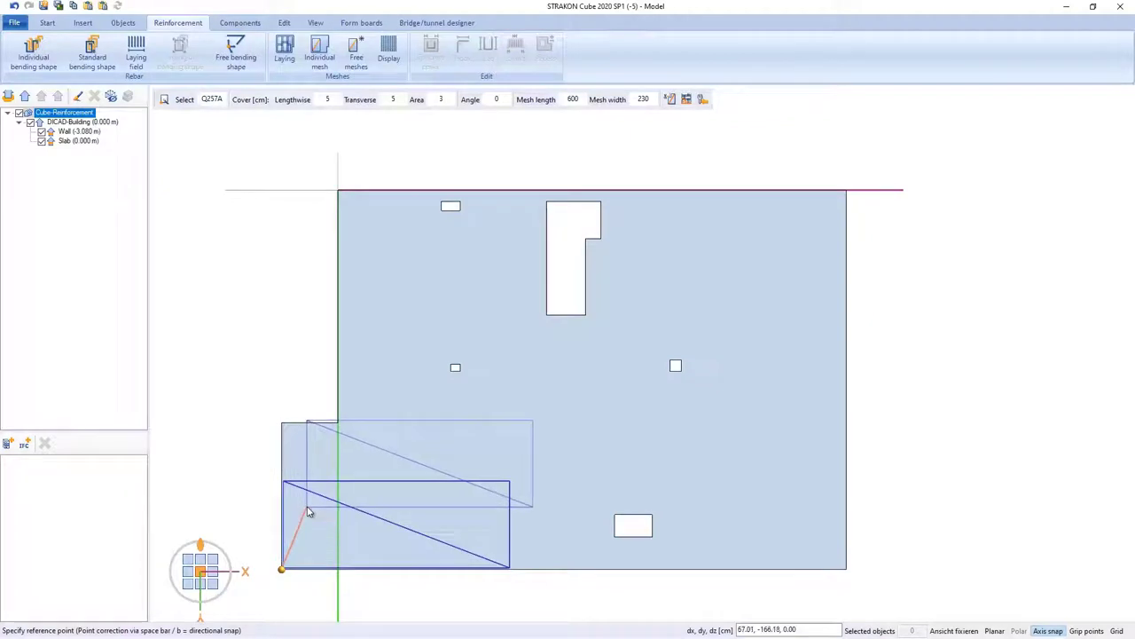
{"action": "left_click", "coordinate": [309, 511]}
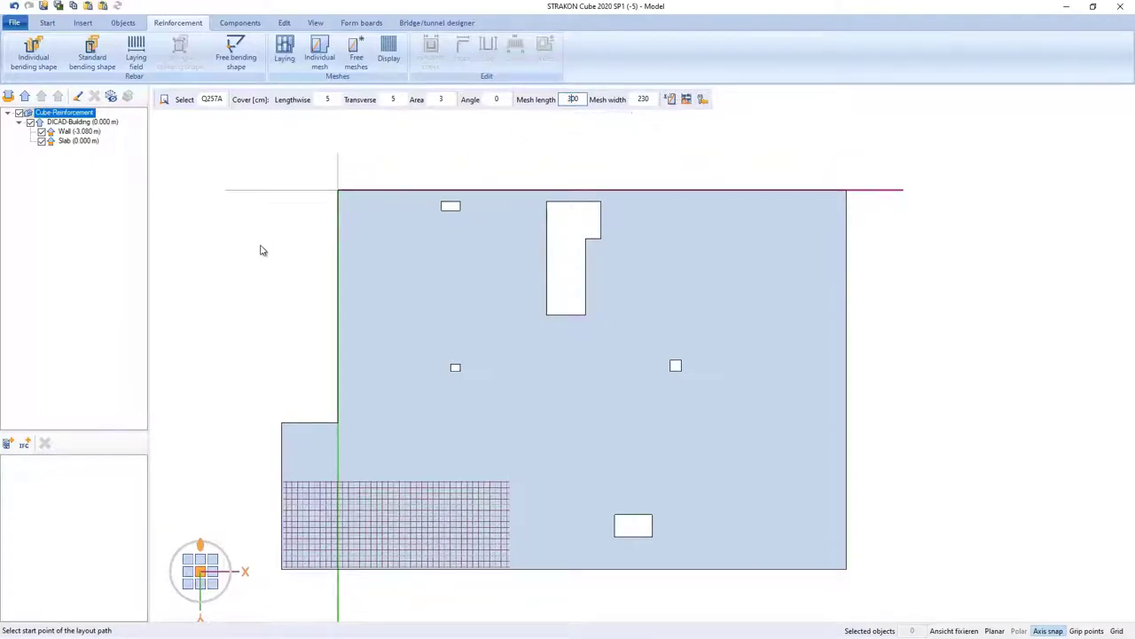
Step: Lay an individual Q257A mesh, 300 by 230 cm, overlapping the first mesh and cut to the edges of the slab's projecting part
{"action": "left_click", "coordinate": [286, 510]}
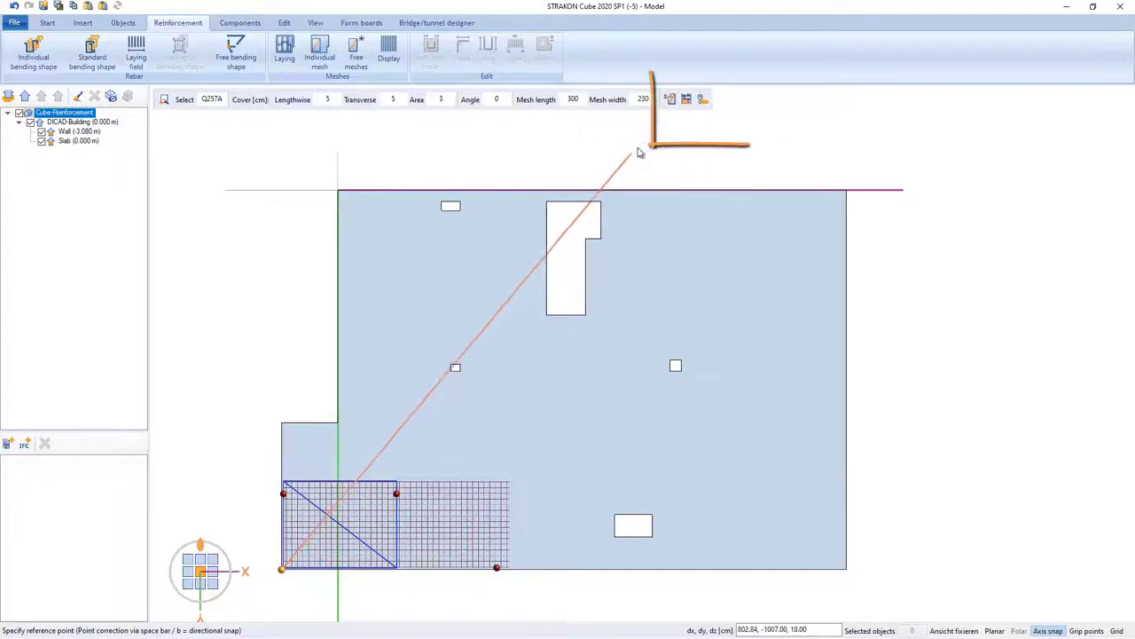
{"action": "left_click", "coordinate": [668, 99]}
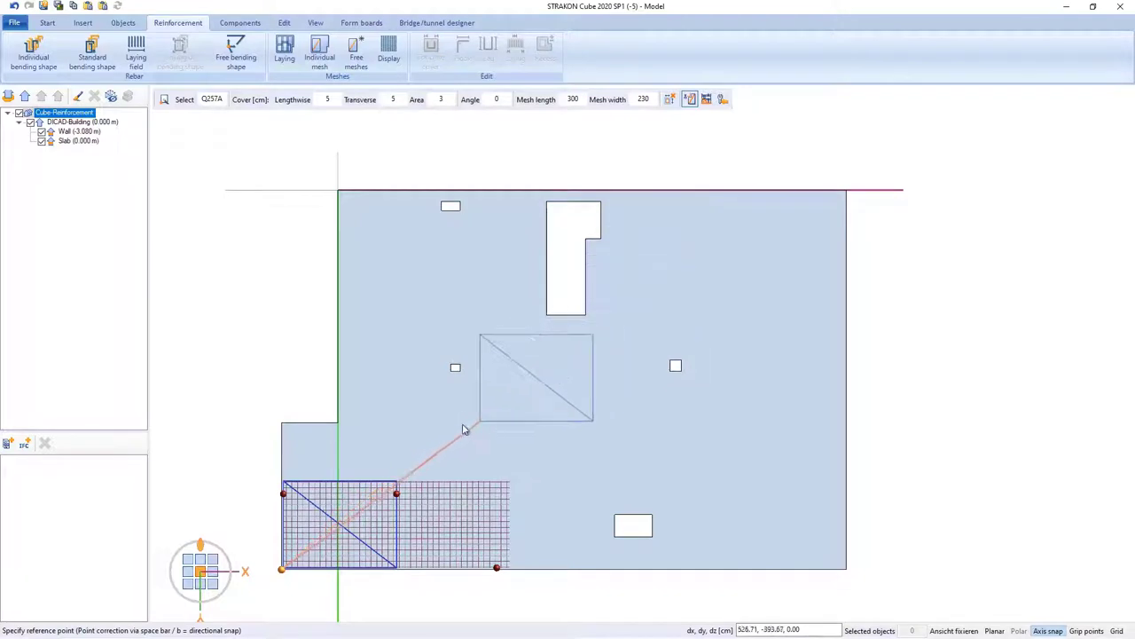
{"action": "left_click", "coordinate": [286, 496]}
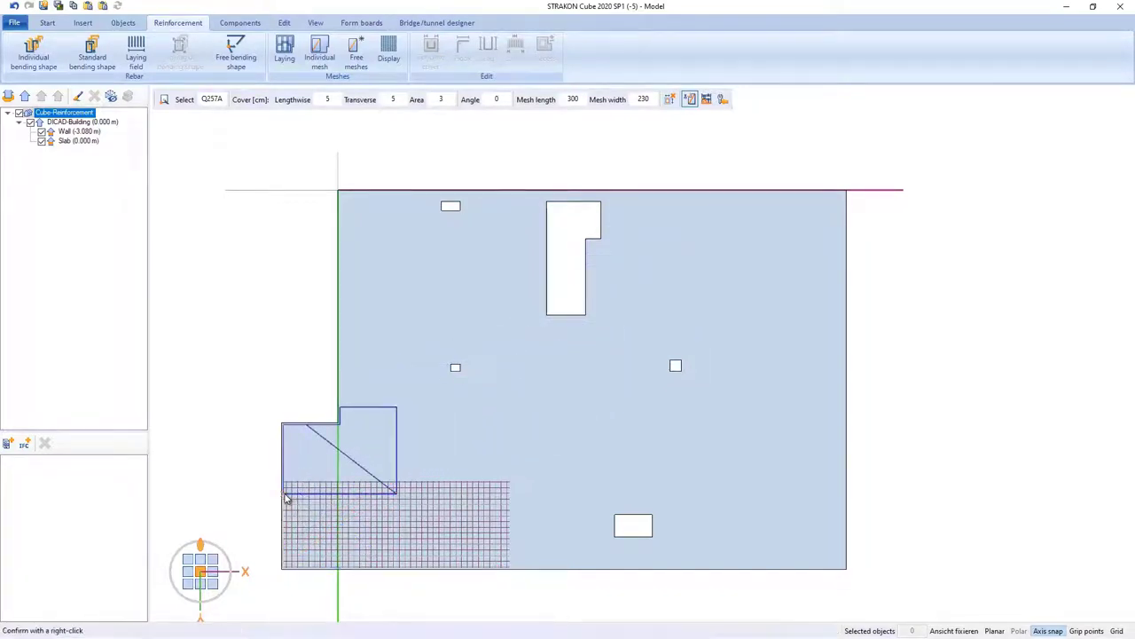
{"action": "right_click", "coordinate": [287, 499]}
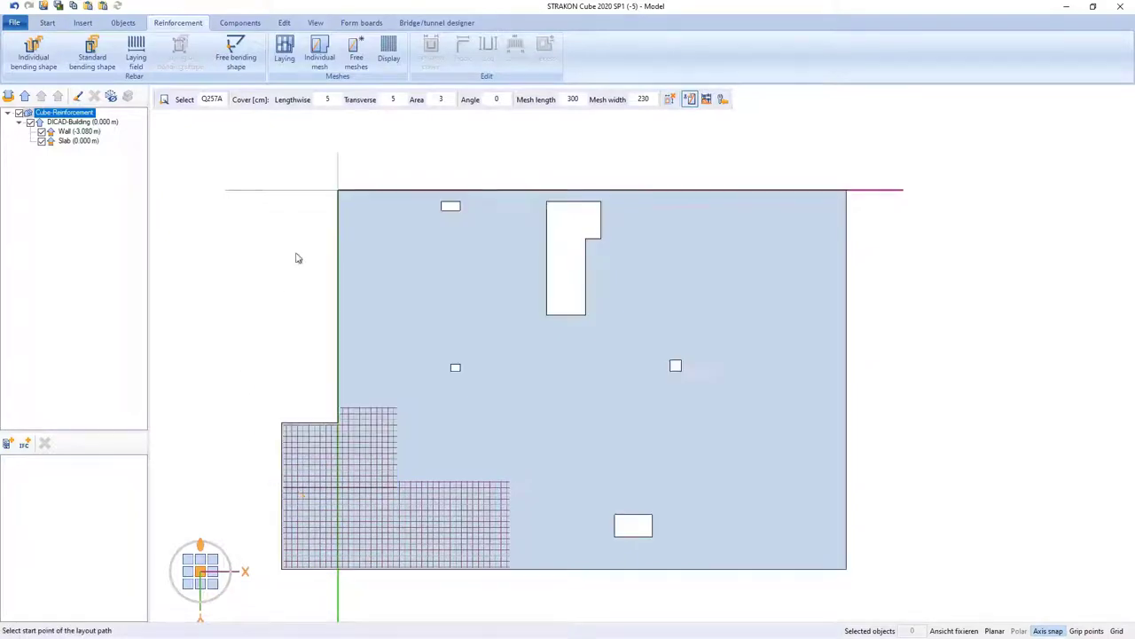
Step: Switch the mesh display to outlines with diagonals and delete both individual meshes from the slab
{"action": "left_click", "coordinate": [390, 61]}
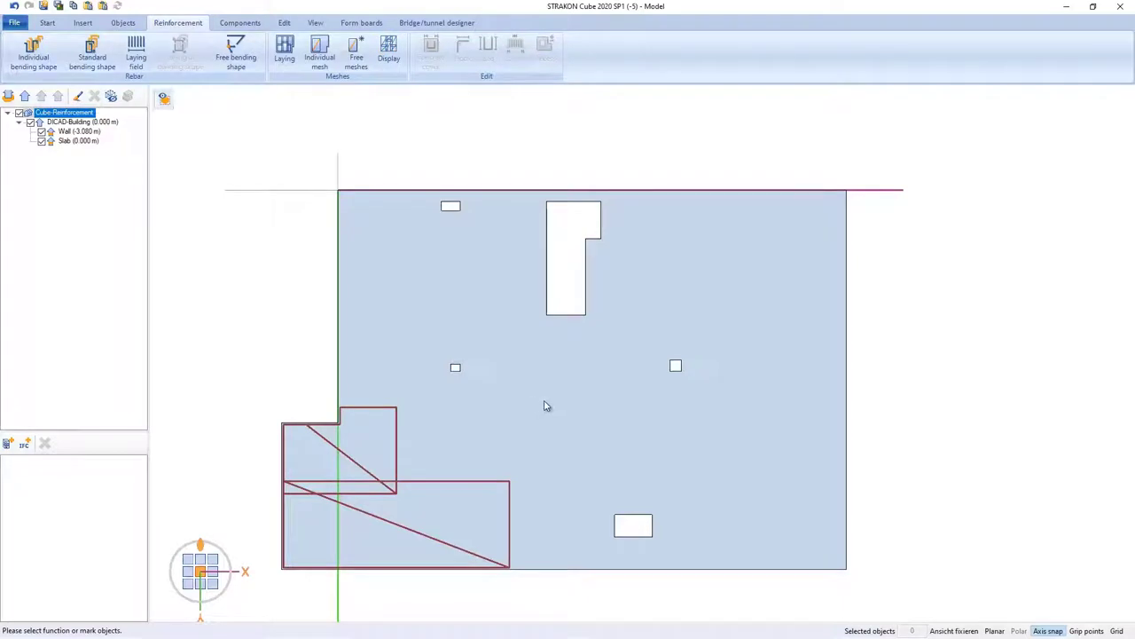
{"action": "left_click_drag", "start_coordinate": [549, 382], "coordinate": [270, 589]}
{"action": "key", "text": "Delete"}
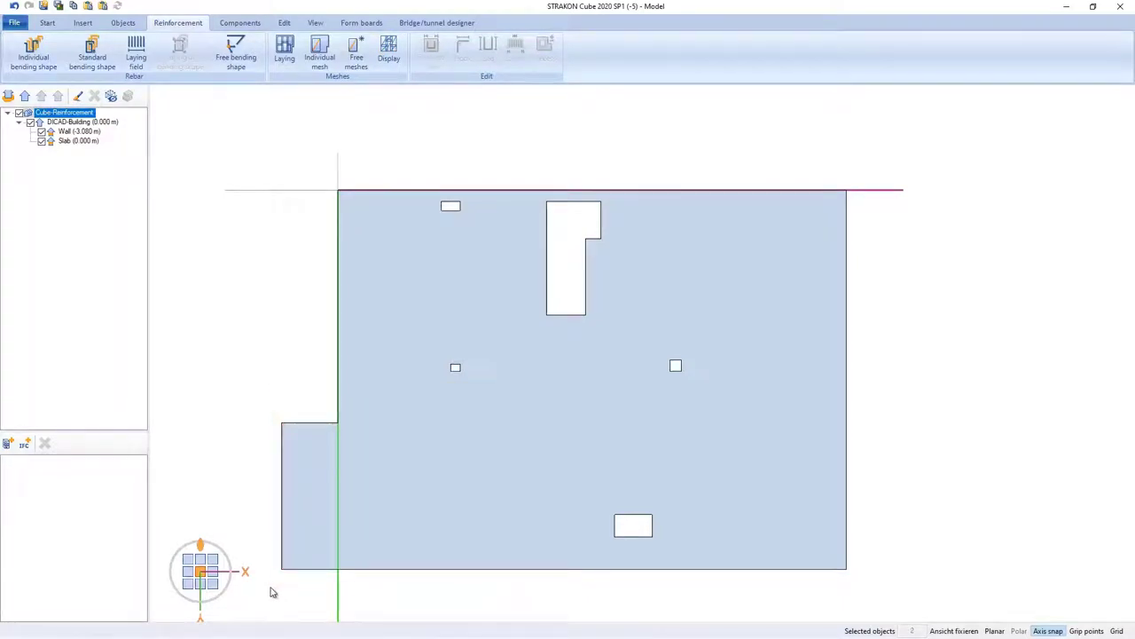
Step: Set up a Q257A mesh laying over the whole slab, lengthwise along its long edge, with transverse remnants of 230 cm
{"action": "left_click", "coordinate": [282, 59]}
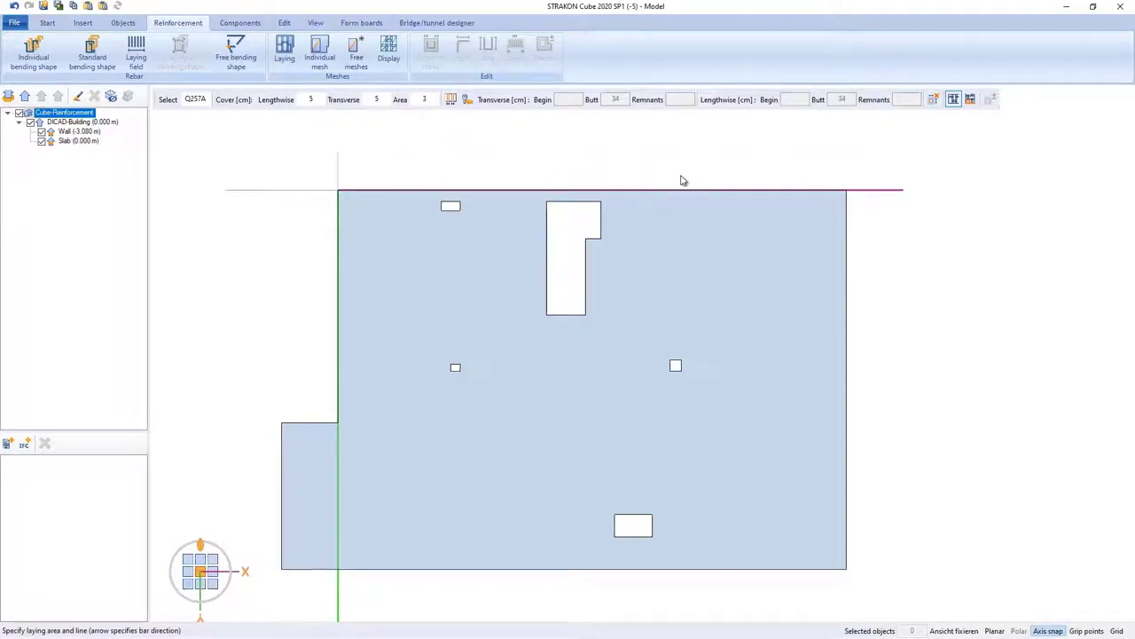
{"action": "left_click", "coordinate": [661, 197]}
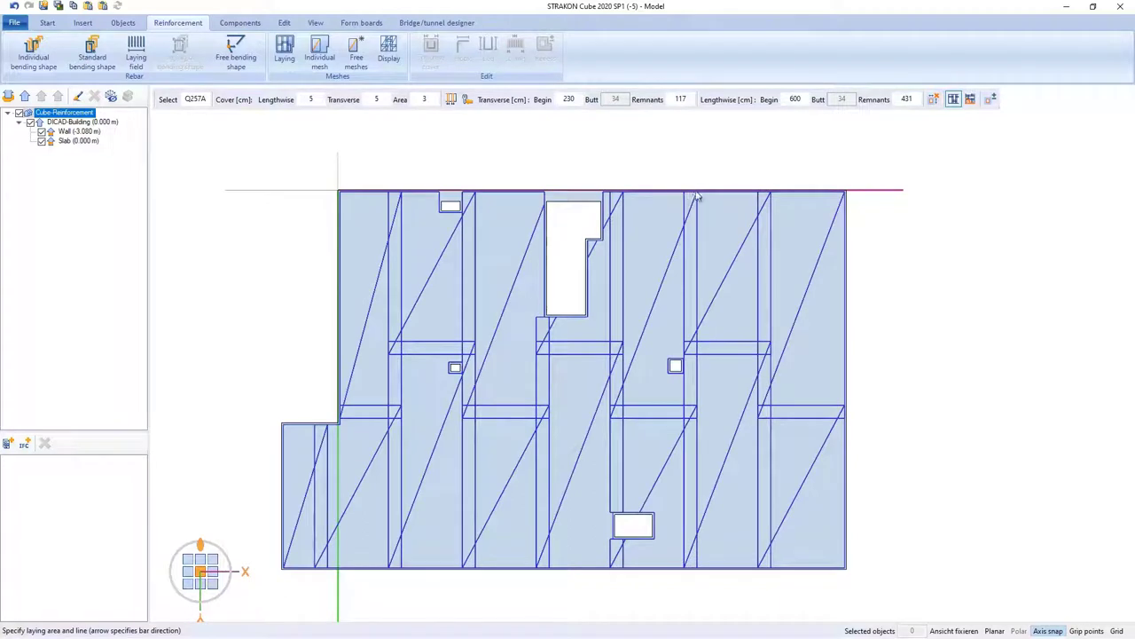
{"action": "left_click", "coordinate": [972, 99]}
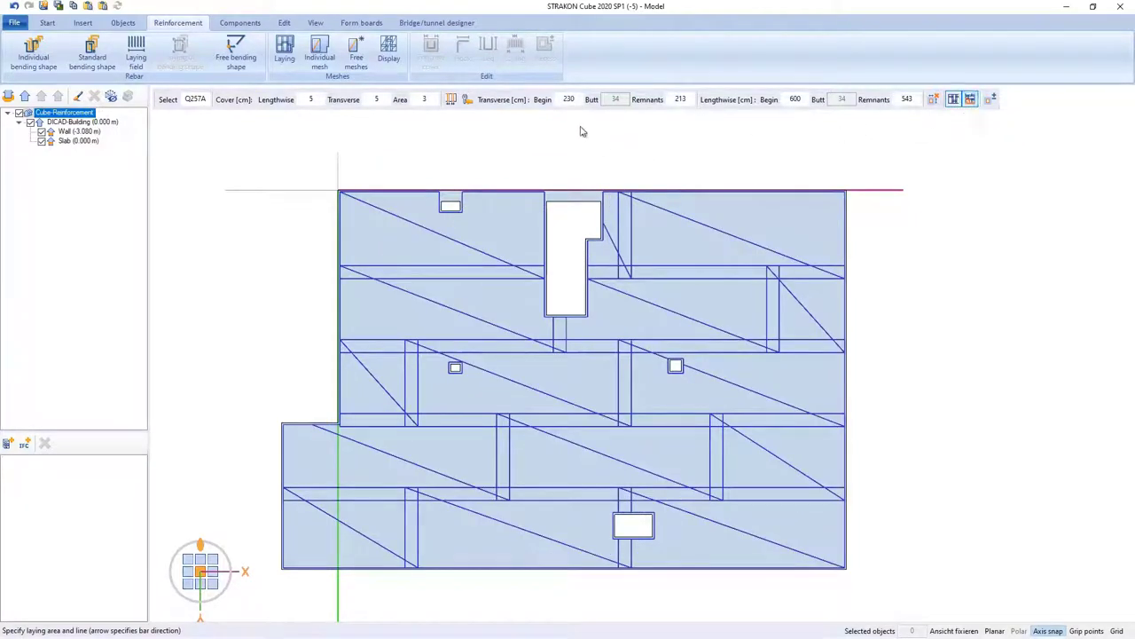
{"action": "key", "text": "BackSpace"}
{"action": "key", "text": "BackSpace"}
{"action": "key", "text": "BackSpace"}
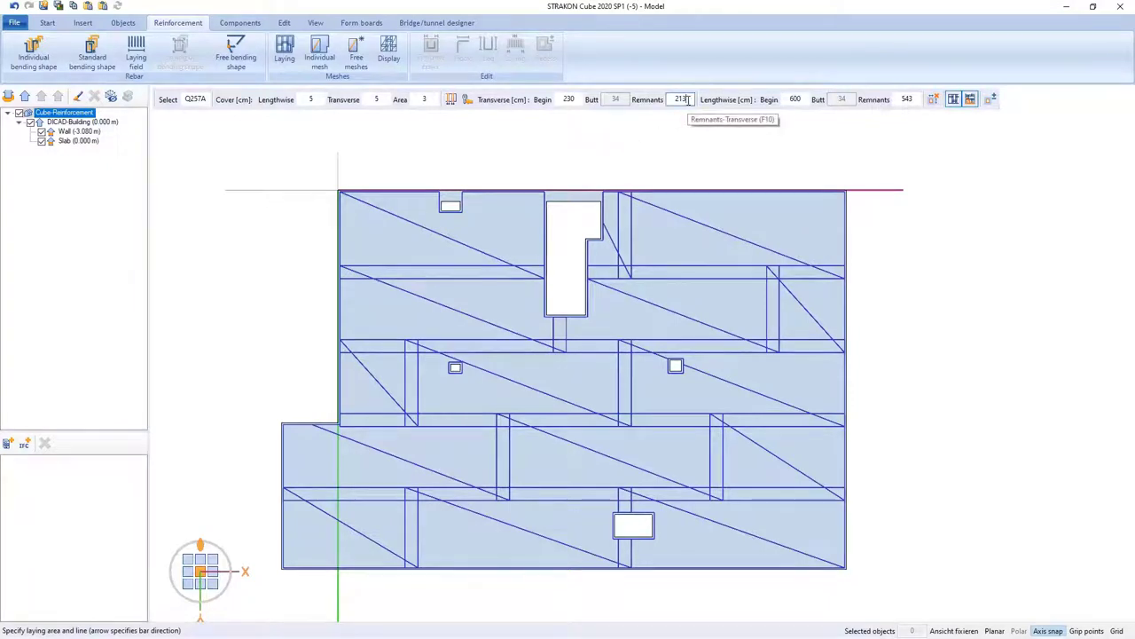
{"action": "type", "text": "230"}
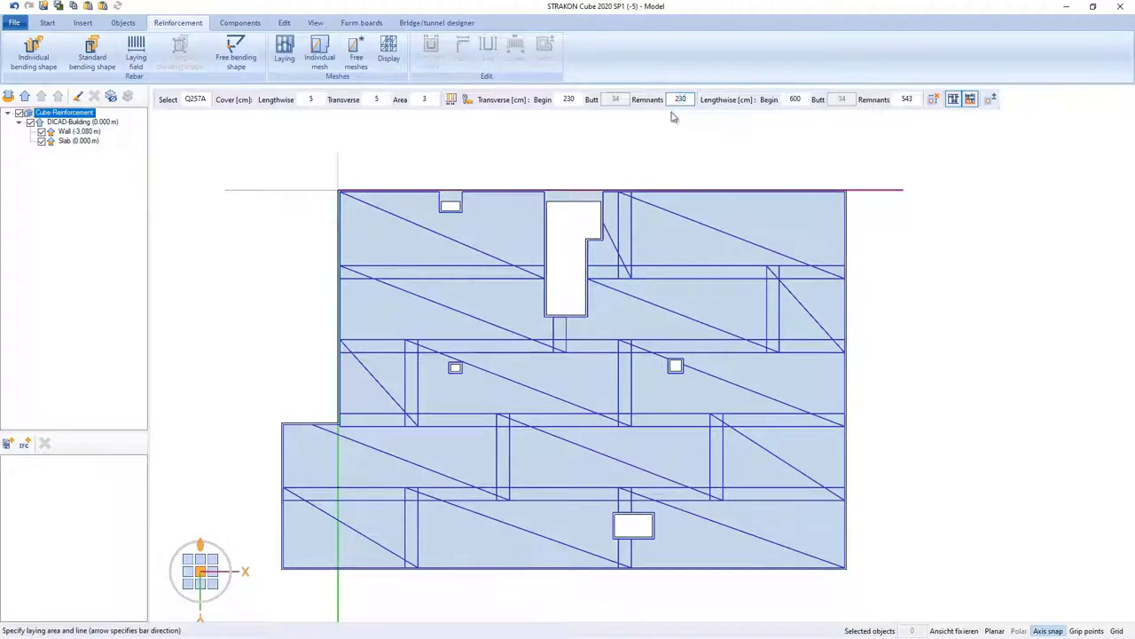
{"action": "key", "text": "Return"}
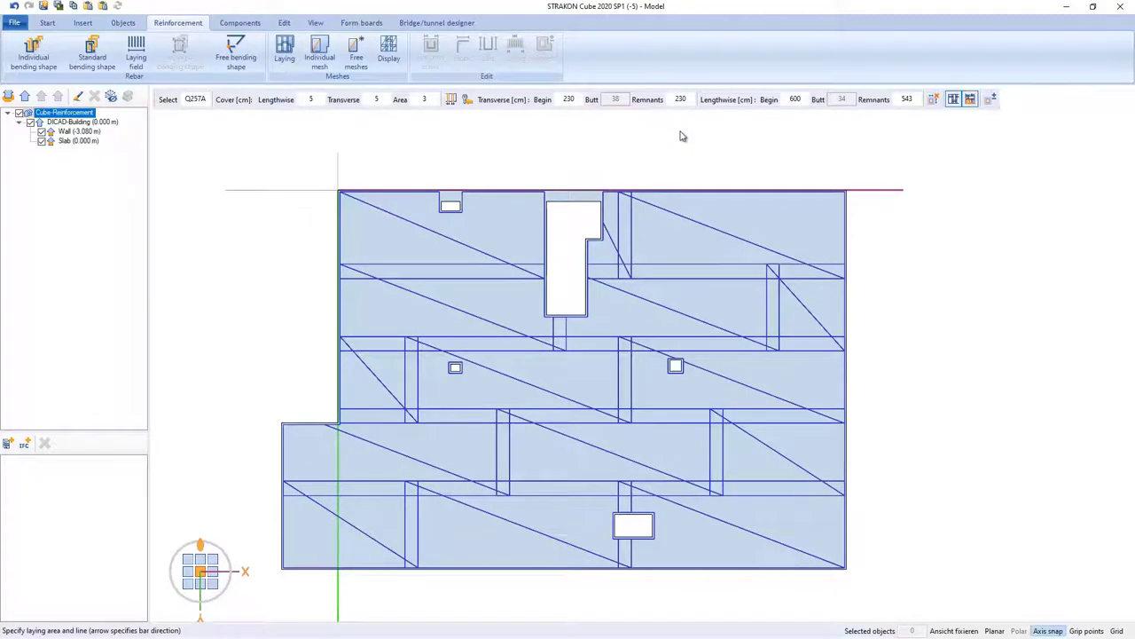
Step: Ignore small recesses using a 30 by 30 cm recess limit and apply the mesh laying to the slab
{"action": "left_click", "coordinate": [934, 99]}
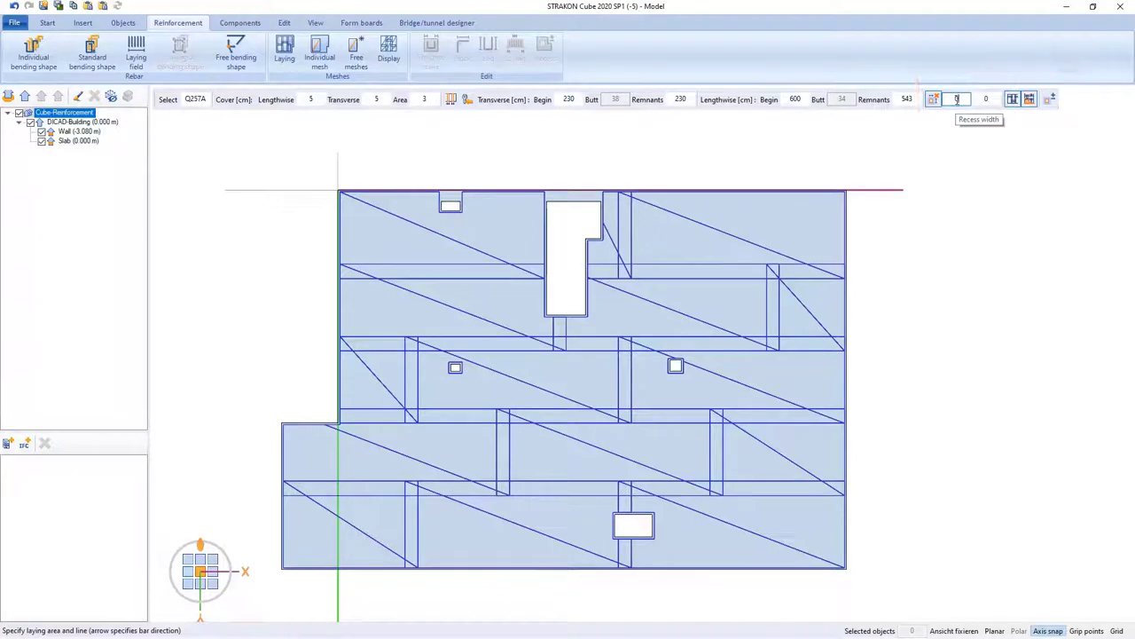
{"action": "left_click", "coordinate": [986, 99]}
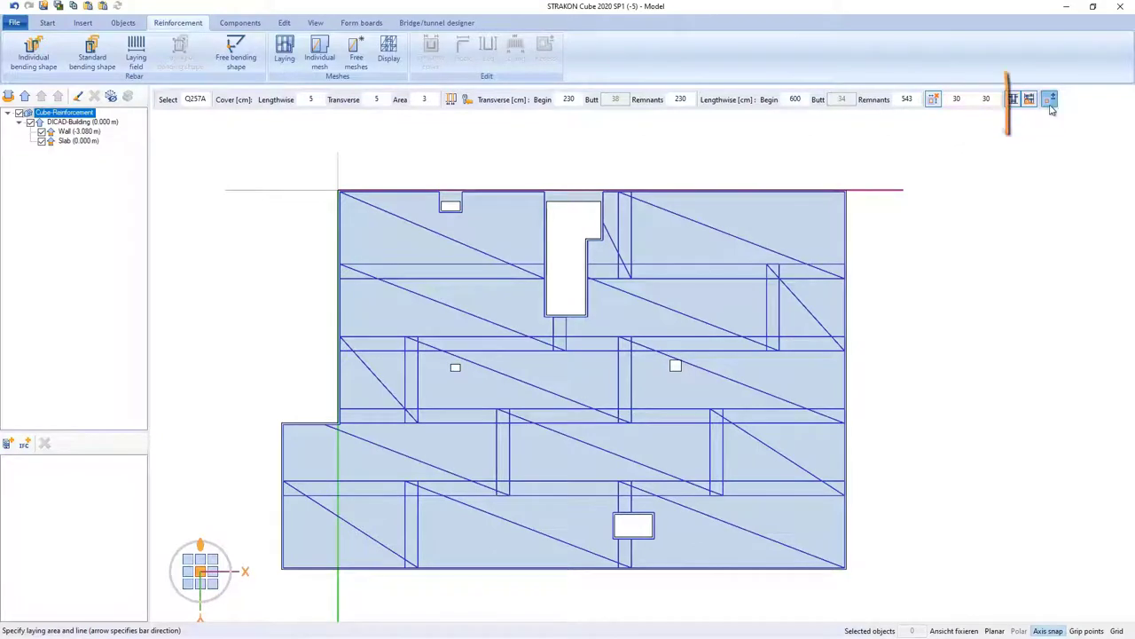
{"action": "left_click", "coordinate": [1012, 99]}
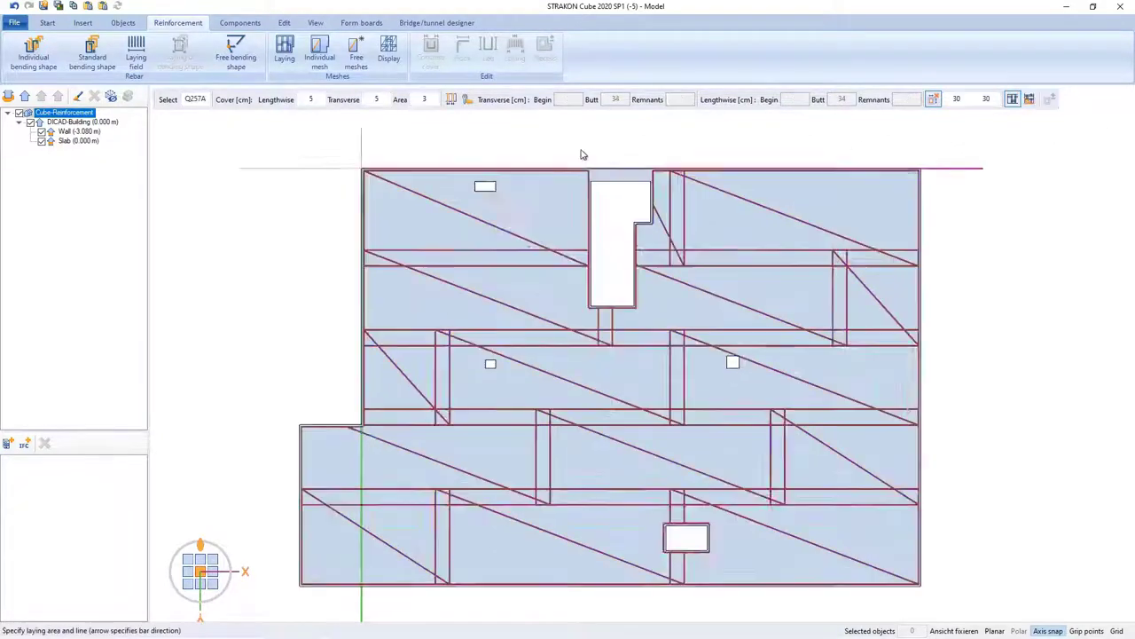
{"action": "scroll", "coordinate": [578, 152], "scroll_direction": "down", "scroll_amount": 3}
{"action": "scroll", "coordinate": [578, 153], "scroll_direction": "up", "scroll_amount": 3}
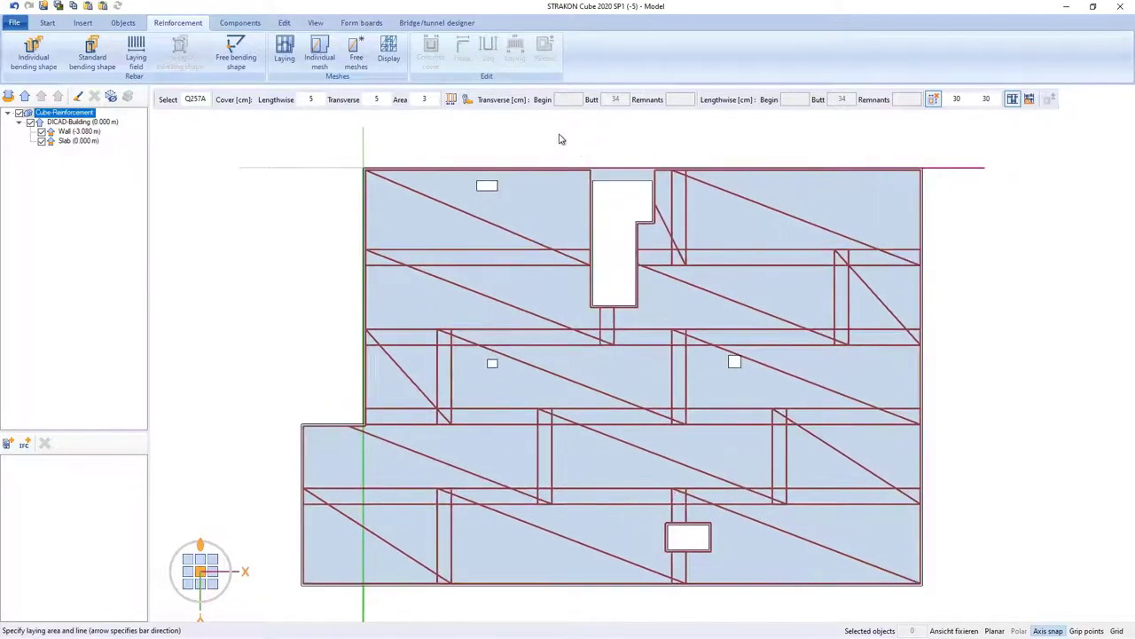
{"action": "right_click", "coordinate": [559, 138]}
Step: Place a U-shaped rebar at the slab's outer corner: B500B, diameter 8.0, concrete cover 4 cm, length 40 cm
{"action": "middle_click_drag", "start_coordinate": [520, 198], "coordinate": [609, 266]}
{"action": "scroll", "coordinate": [609, 267], "scroll_direction": "up", "scroll_amount": 7}
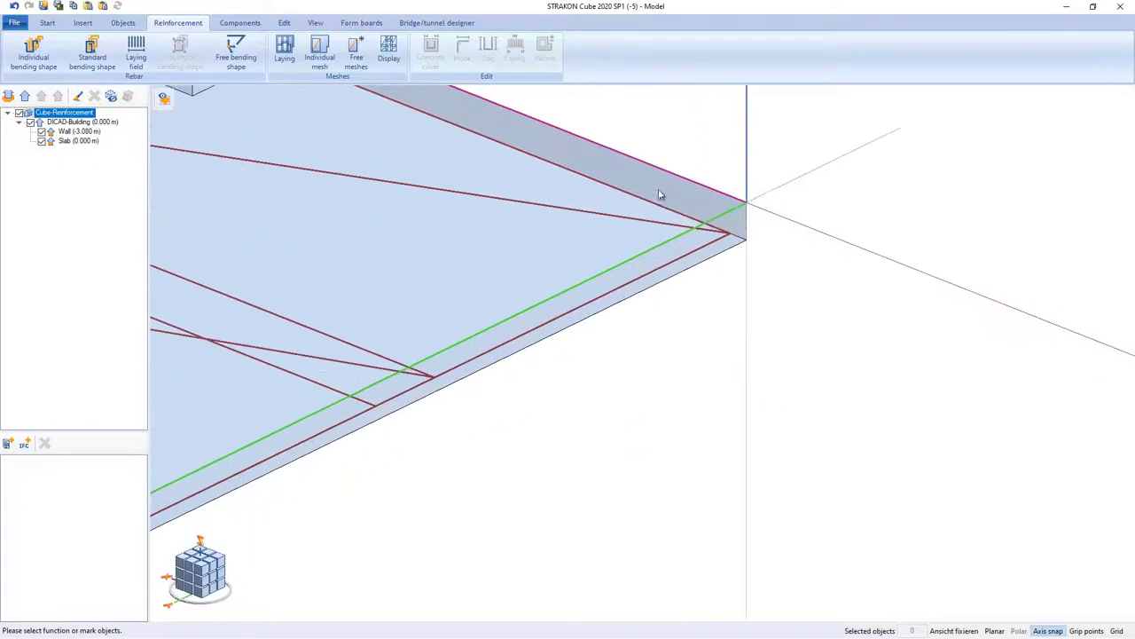
{"action": "middle_click_drag", "start_coordinate": [658, 194], "coordinate": [818, 337]}
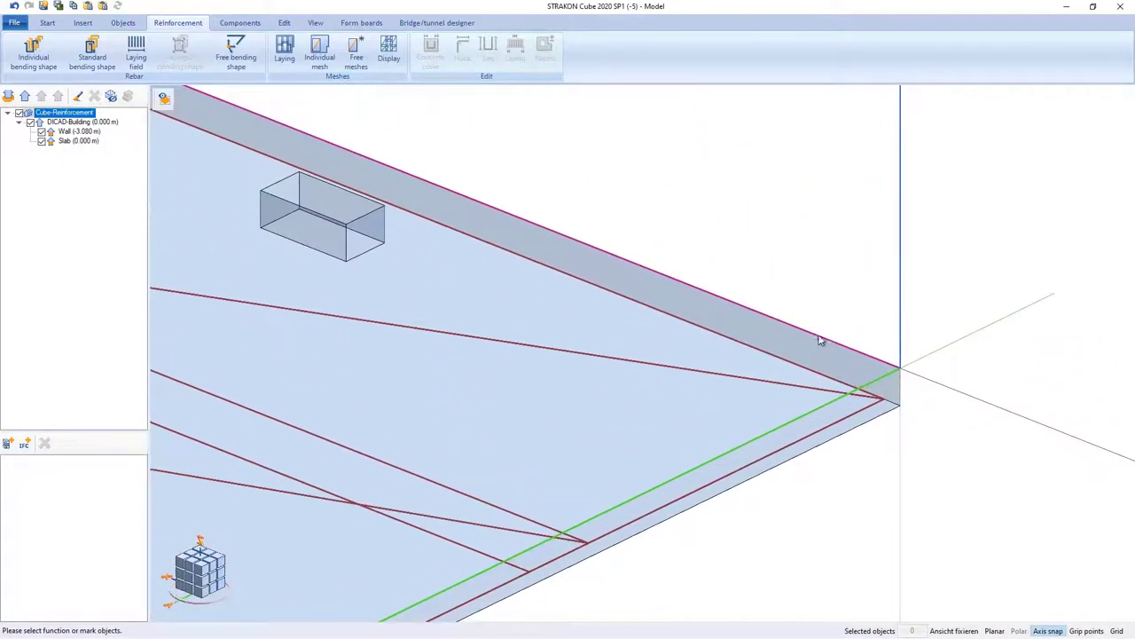
{"action": "left_click", "coordinate": [112, 56]}
{"action": "left_click", "coordinate": [234, 99]}
{"action": "left_click", "coordinate": [226, 121]}
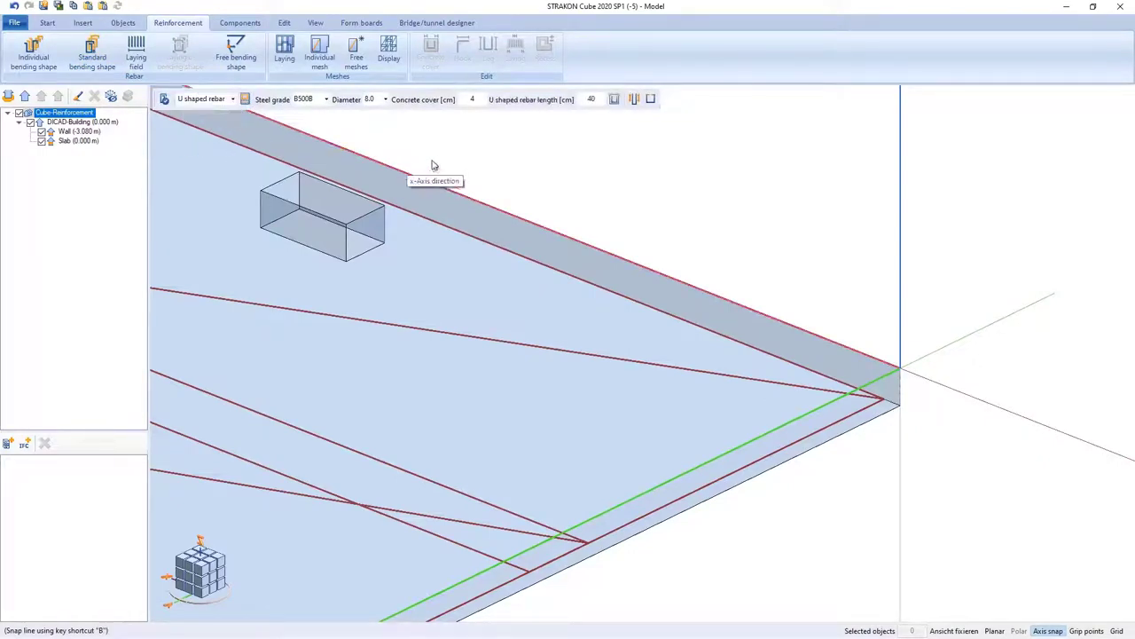
{"action": "left_click", "coordinate": [897, 405]}
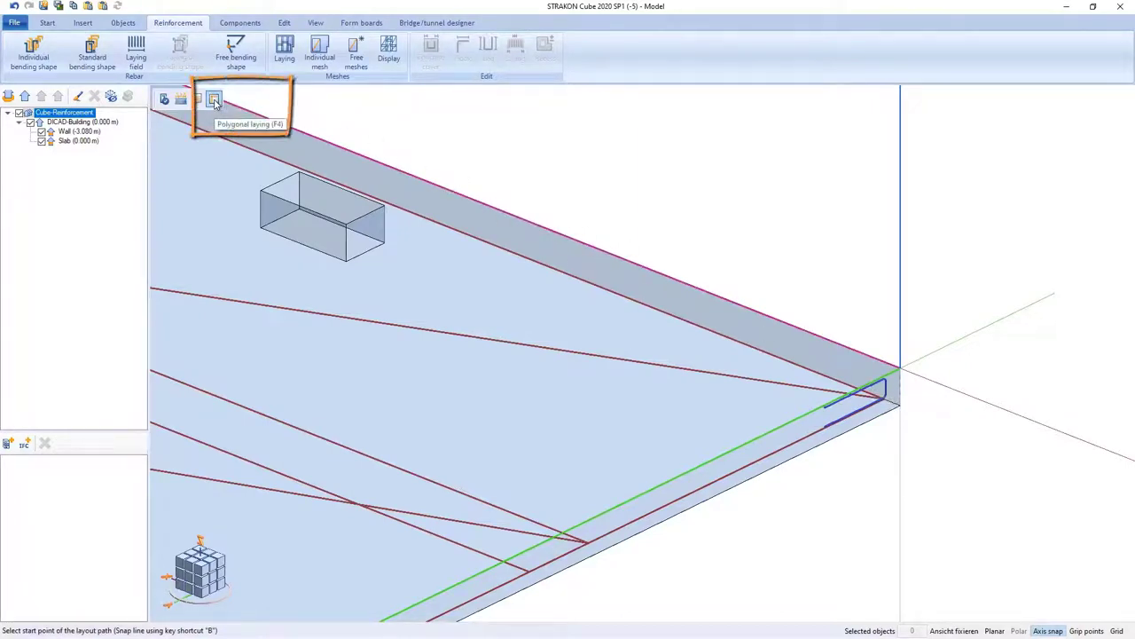
Step: Define a polygonal laying of the U-shaped rebar around the slab's entire outer edge, starting along the long side
{"action": "left_click", "coordinate": [215, 101]}
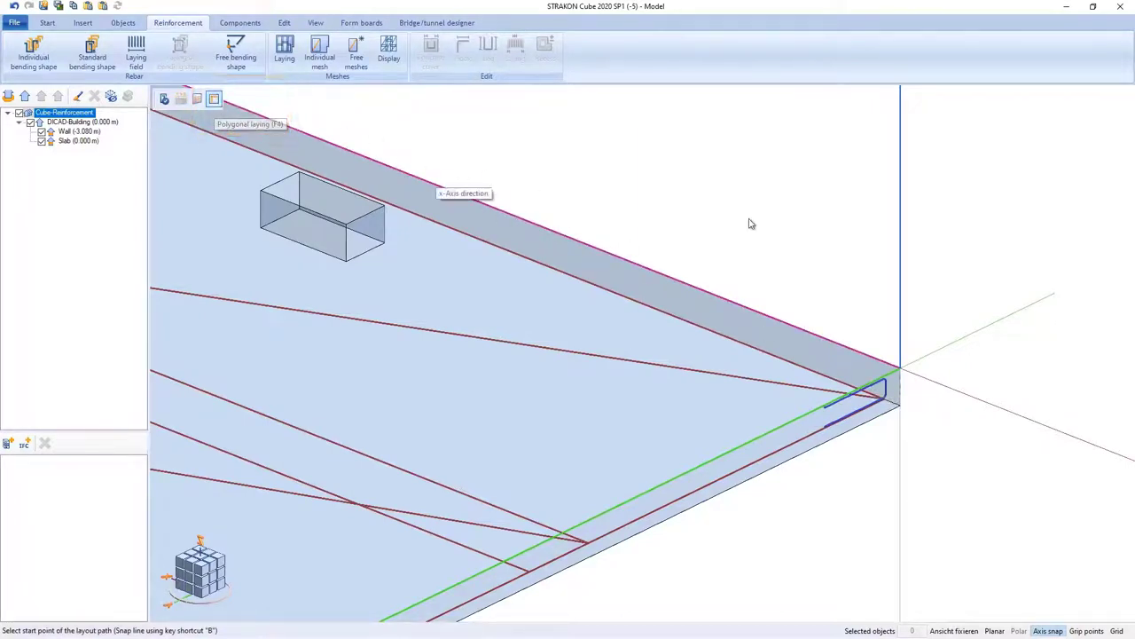
{"action": "scroll", "coordinate": [978, 279], "scroll_direction": "down", "scroll_amount": 5}
{"action": "middle_click_drag", "start_coordinate": [957, 214], "coordinate": [947, 277]}
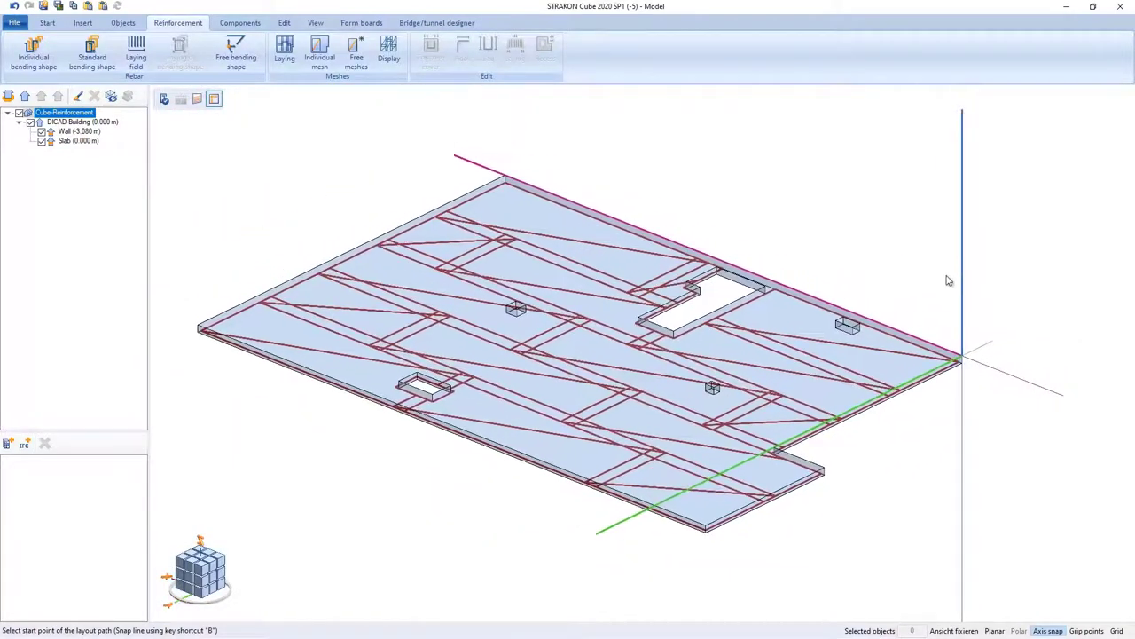
{"action": "left_click", "coordinate": [964, 358]}
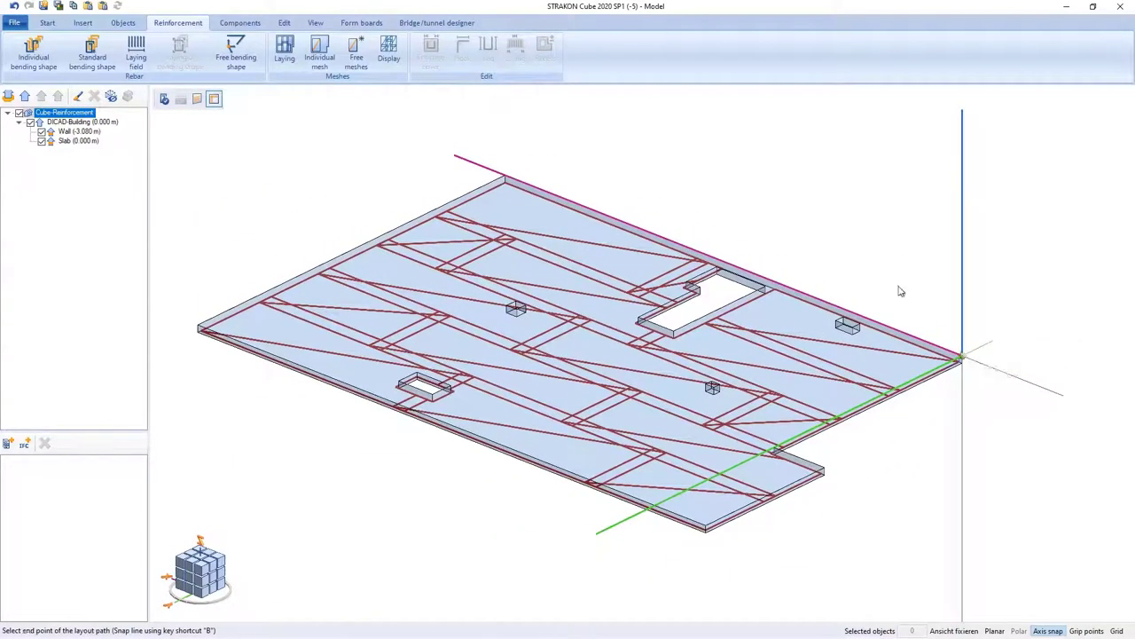
{"action": "left_click", "coordinate": [504, 177]}
{"action": "left_click", "coordinate": [963, 359]}
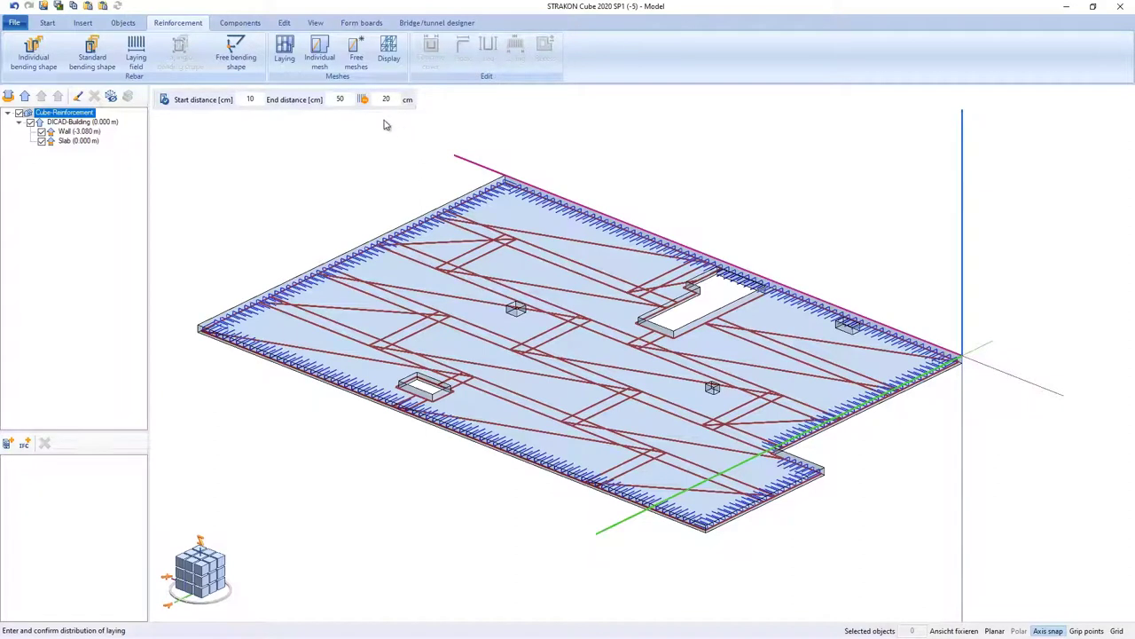
Step: Apply the edge rebar distribution with a 10 cm start distance, 50 cm end distance and 20 cm spacing
{"action": "left_click_drag", "start_coordinate": [346, 99], "coordinate": [331, 96]}
{"action": "type", "text": "20"}
{"action": "type", "text": "5"}
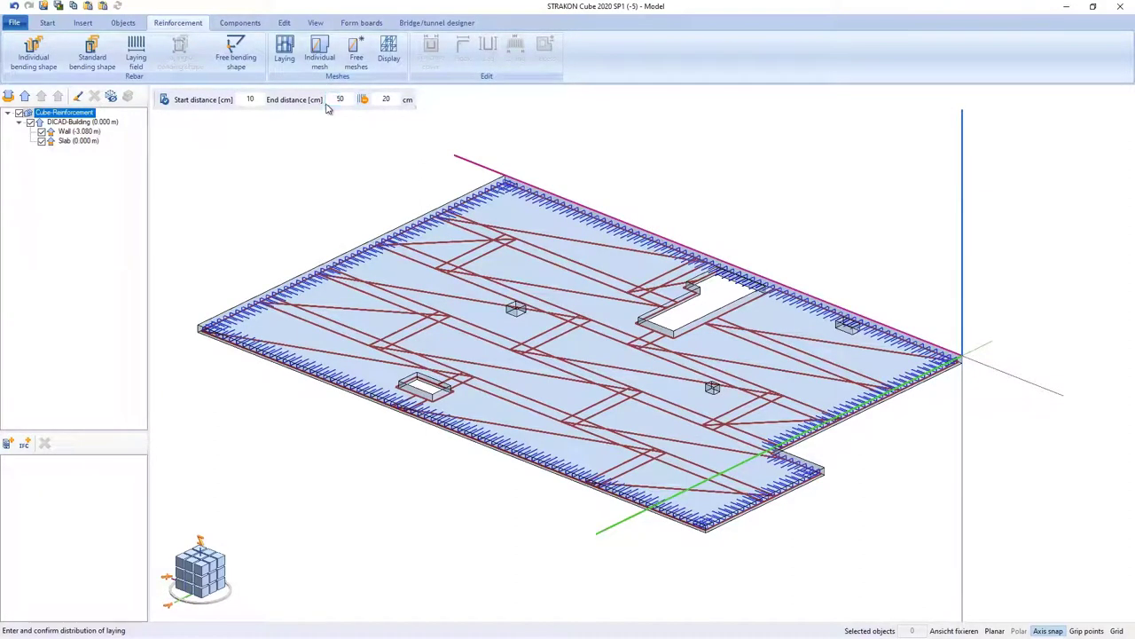
{"action": "key", "text": "Return"}
{"action": "key", "text": "Escape"}
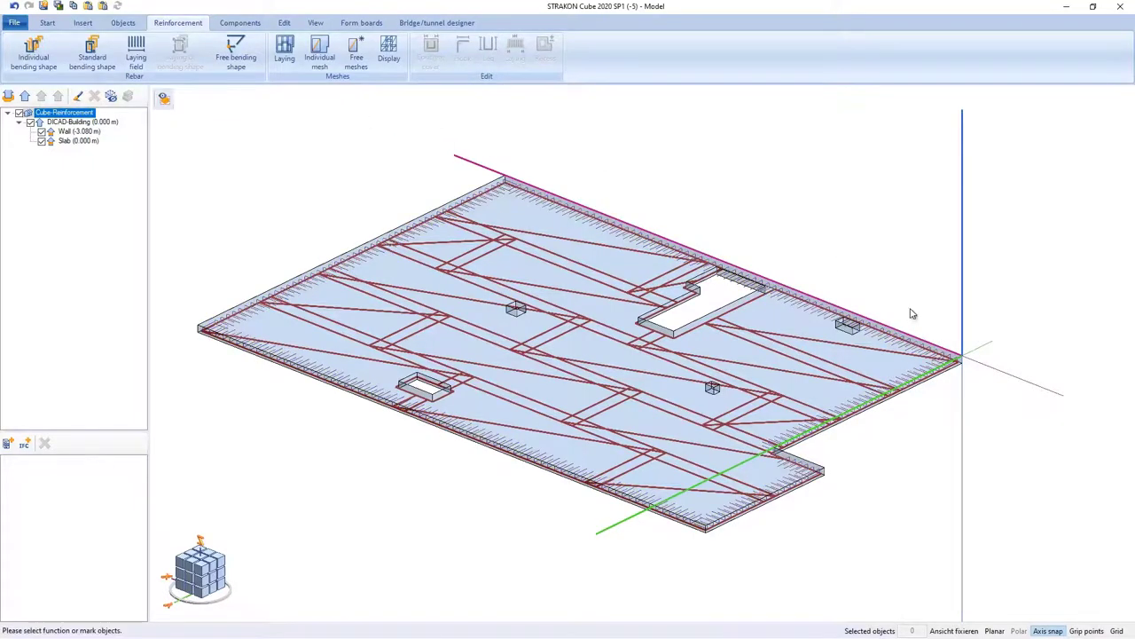
Step: Extend the U-bar laying on the short edge of the slab's projecting part to the inner corner by modifying its concrete cover
{"action": "scroll", "coordinate": [846, 527], "scroll_direction": "up", "scroll_amount": 8}
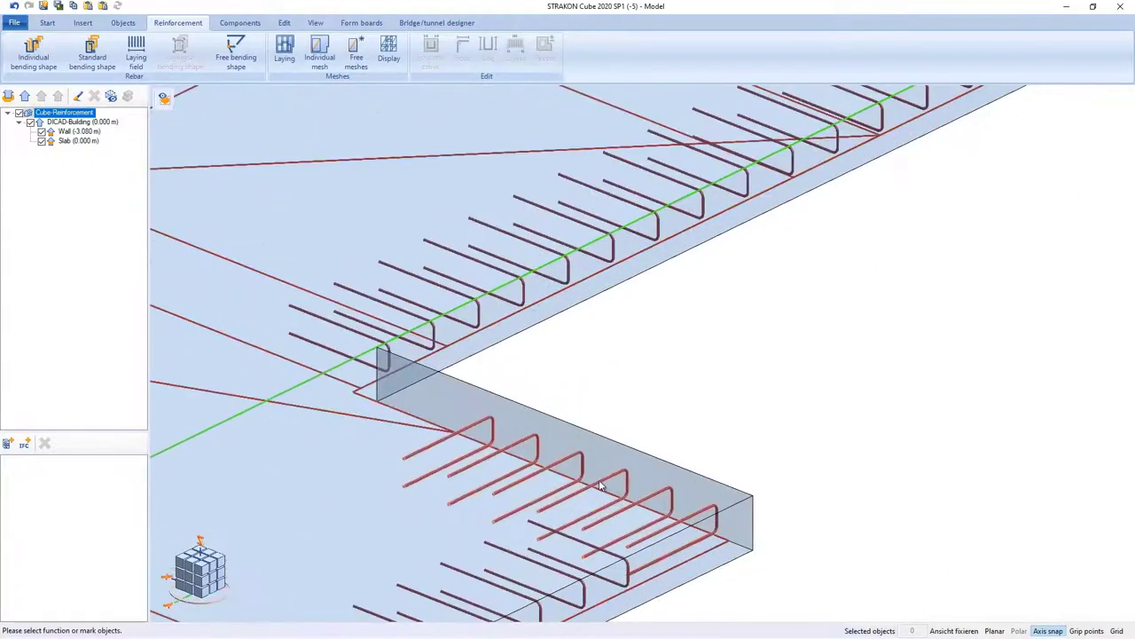
{"action": "left_click", "coordinate": [599, 486]}
{"action": "left_click", "coordinate": [431, 49]}
{"action": "left_click", "coordinate": [508, 343]}
{"action": "key", "text": "Return"}
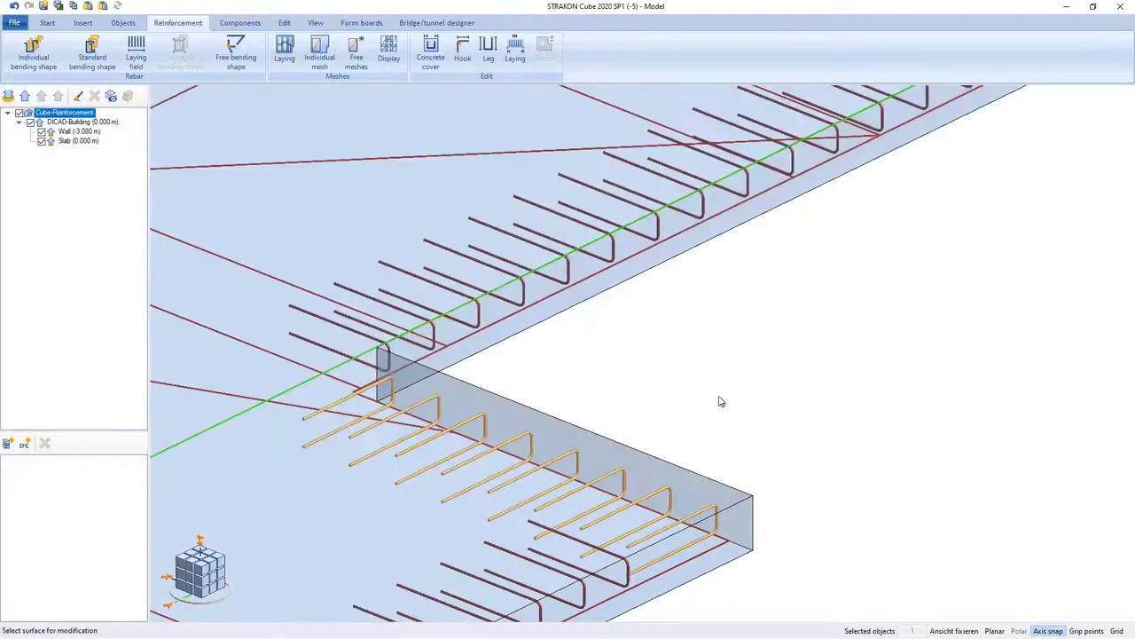
{"action": "key", "text": "Escape"}
Step: View the slab from above and delete the edge U-bars that run into the small recess and the large opening
{"action": "middle_click_drag", "start_coordinate": [796, 402], "coordinate": [834, 355]}
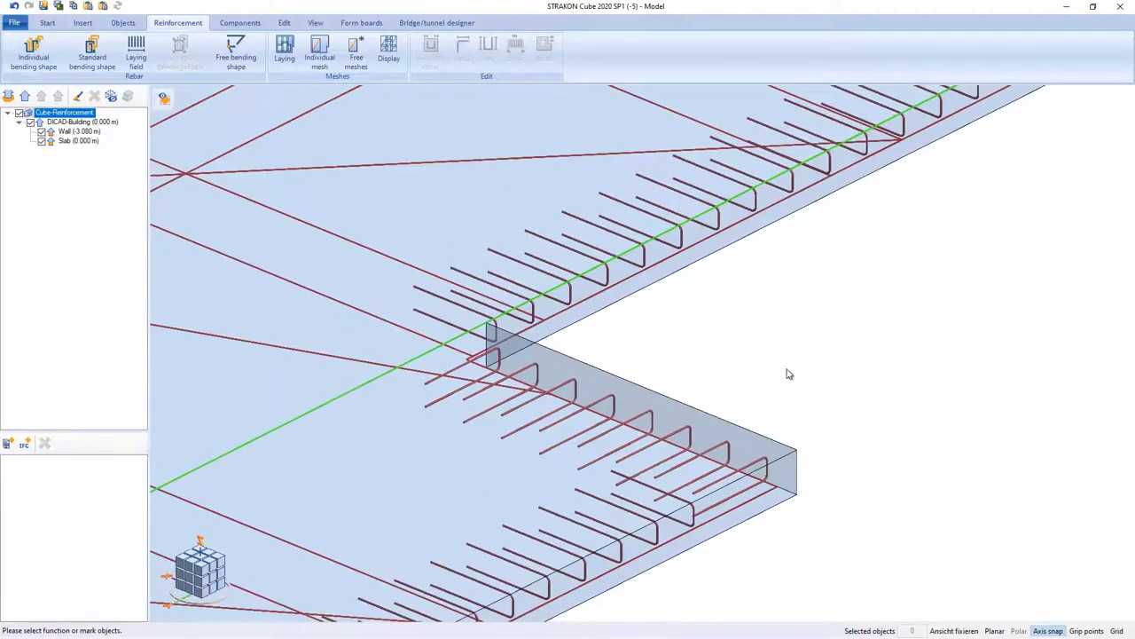
{"action": "left_click", "coordinate": [207, 558]}
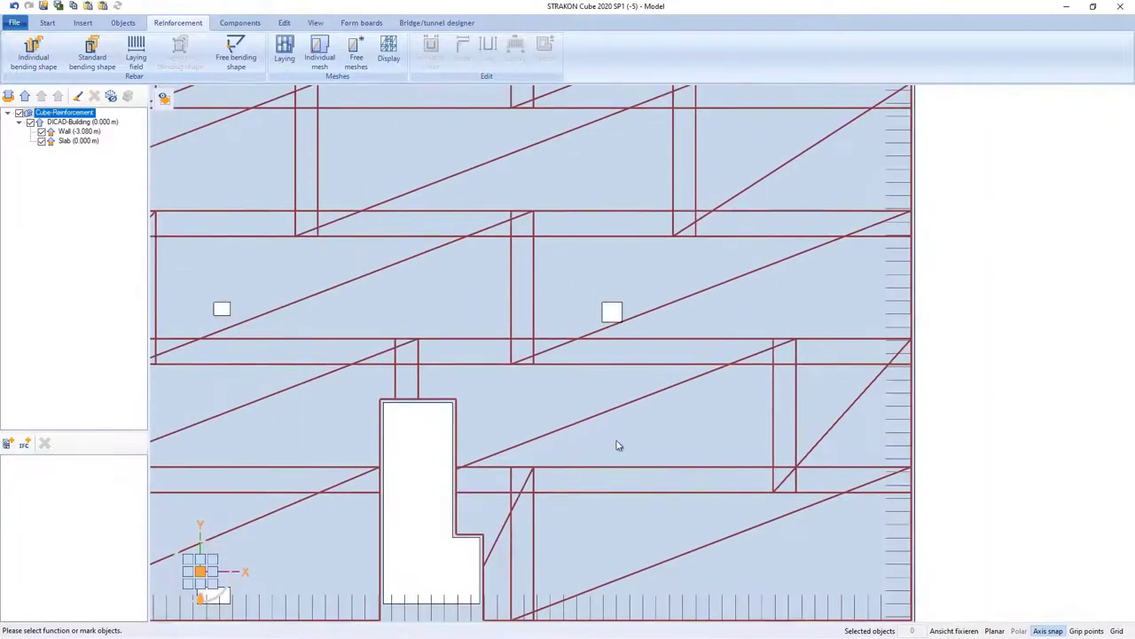
{"action": "middle_click_drag", "start_coordinate": [616, 442], "coordinate": [770, 256]}
{"action": "scroll", "coordinate": [473, 355], "scroll_direction": "up", "scroll_amount": 7}
{"action": "middle_click_drag", "start_coordinate": [514, 353], "coordinate": [586, 329]}
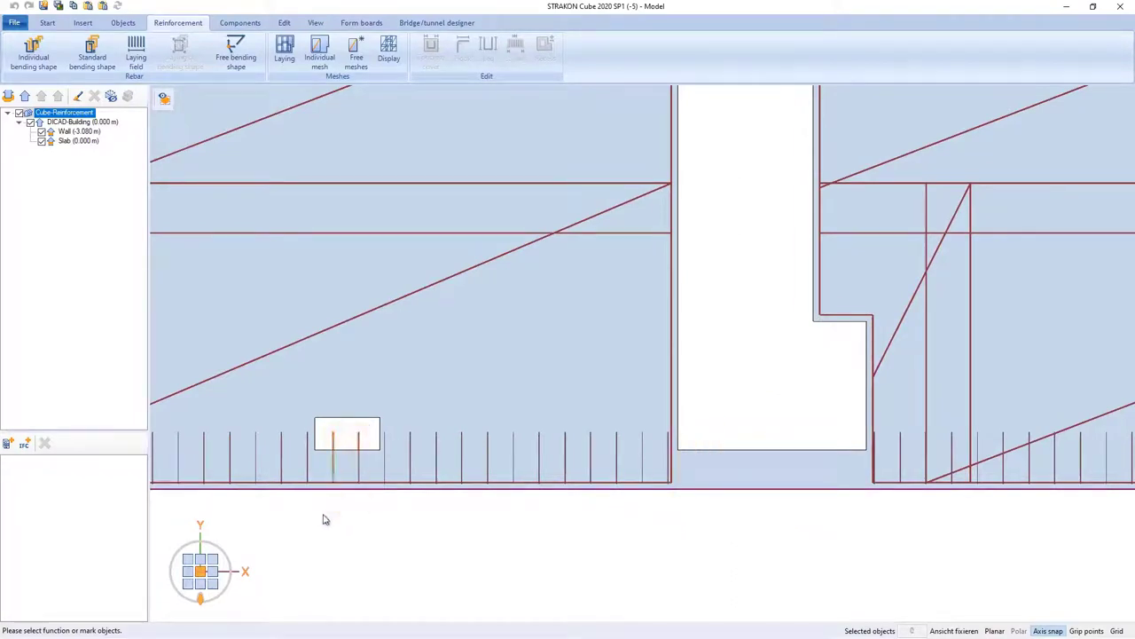
{"action": "key", "text": "Delete"}
Step: Prepare a standard stirrup with 3 cm concrete cover for the narrow slab strip beside the large opening
{"action": "middle_click_drag", "start_coordinate": [747, 414], "coordinate": [805, 379]}
{"action": "scroll", "coordinate": [807, 380], "scroll_direction": "up", "scroll_amount": 5}
{"action": "scroll", "coordinate": [739, 258], "scroll_direction": "up", "scroll_amount": 2}
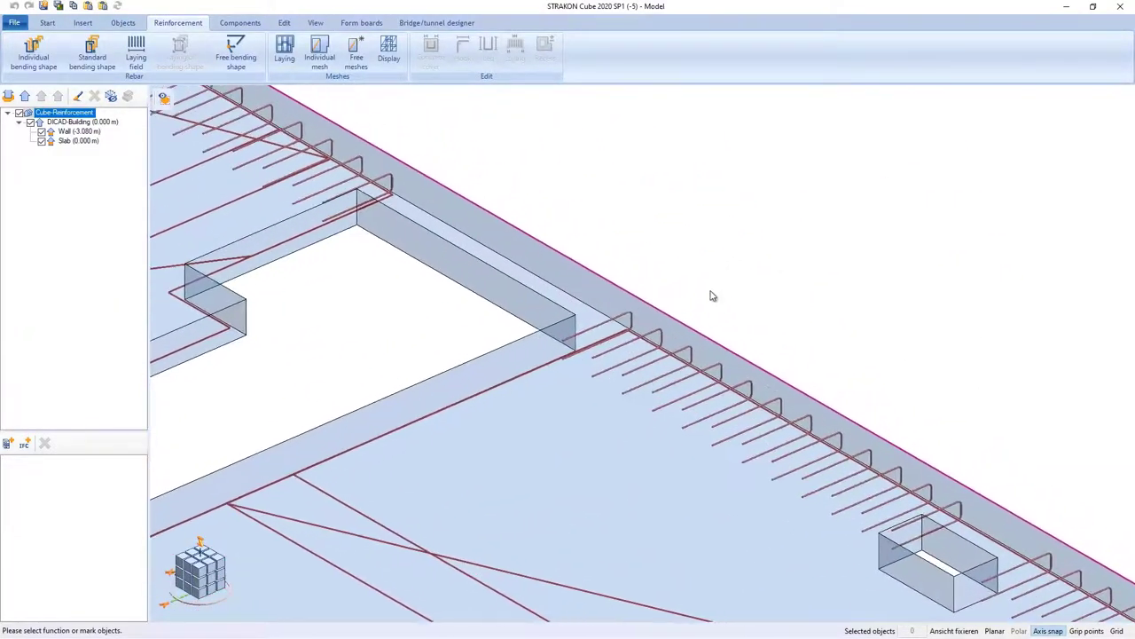
{"action": "left_click", "coordinate": [91, 54]}
{"action": "left_click", "coordinate": [204, 99]}
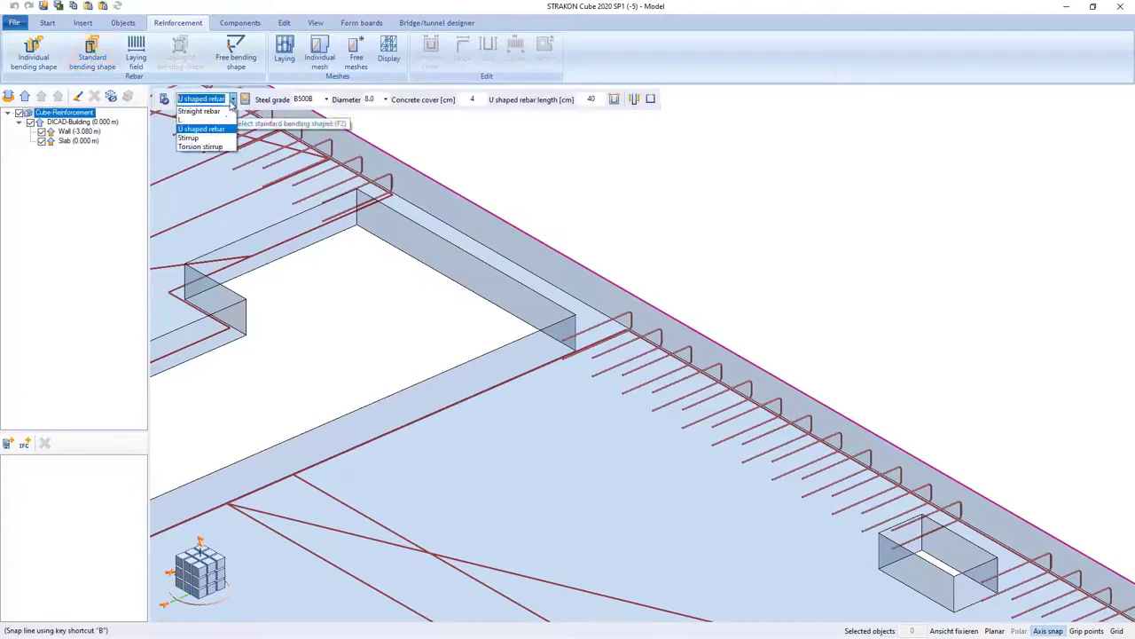
{"action": "left_click", "coordinate": [212, 139]}
{"action": "left_click", "coordinate": [464, 98]}
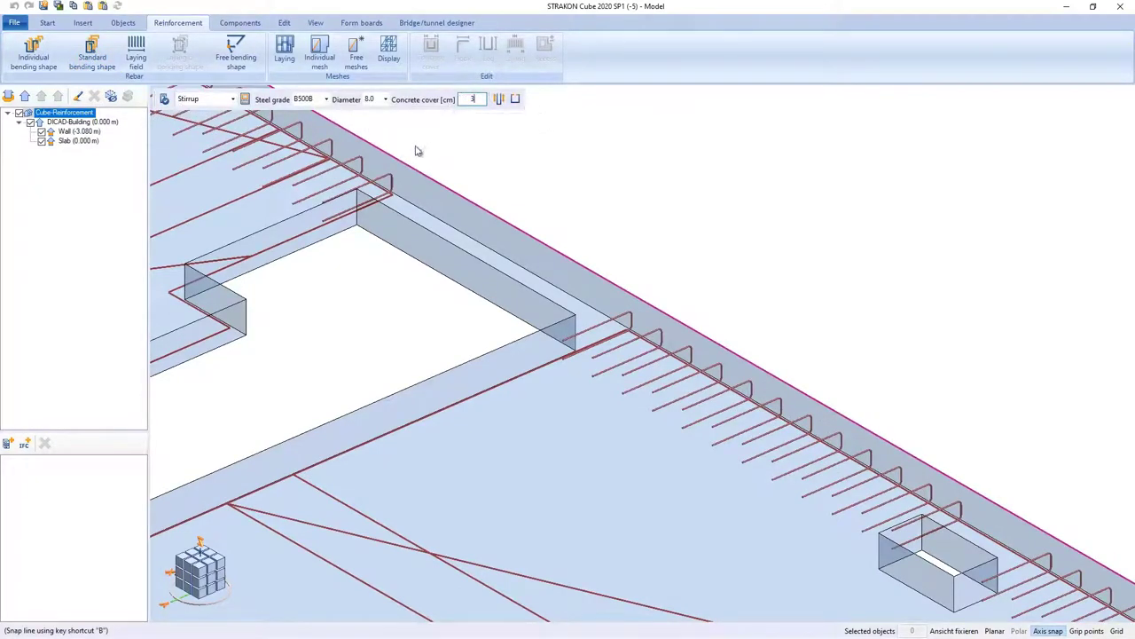
Step: Lay the stirrups along the strip between the large opening and the slab edge with 10 cm start and end distances
{"action": "left_click", "coordinate": [614, 293]}
{"action": "left_click", "coordinate": [575, 314]}
{"action": "left_click", "coordinate": [359, 196]}
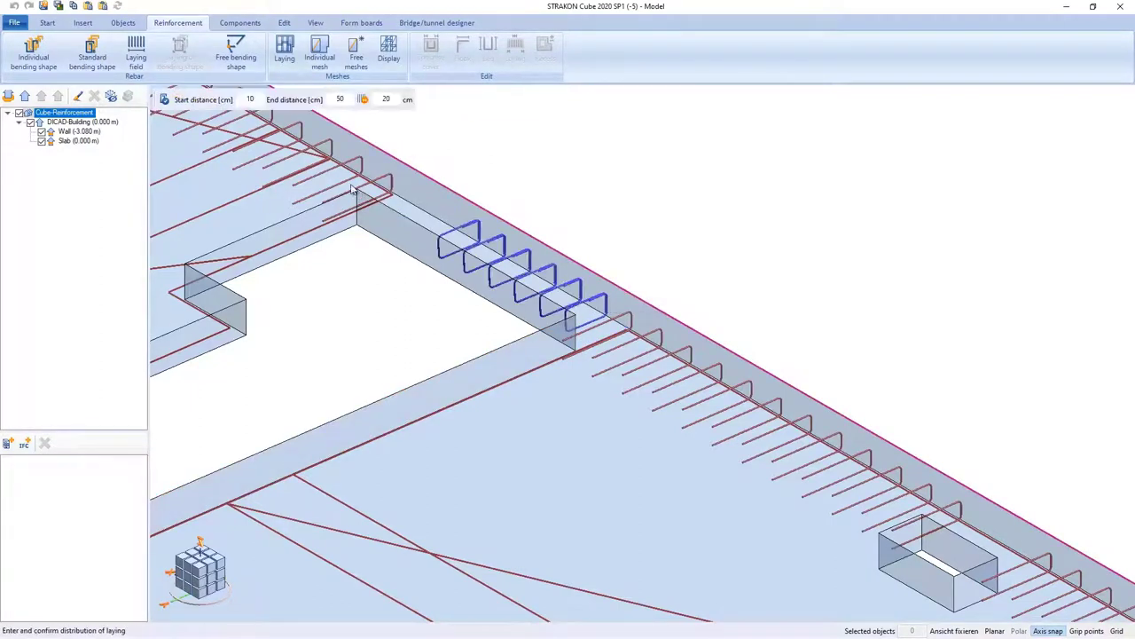
{"action": "key", "text": "Return"}
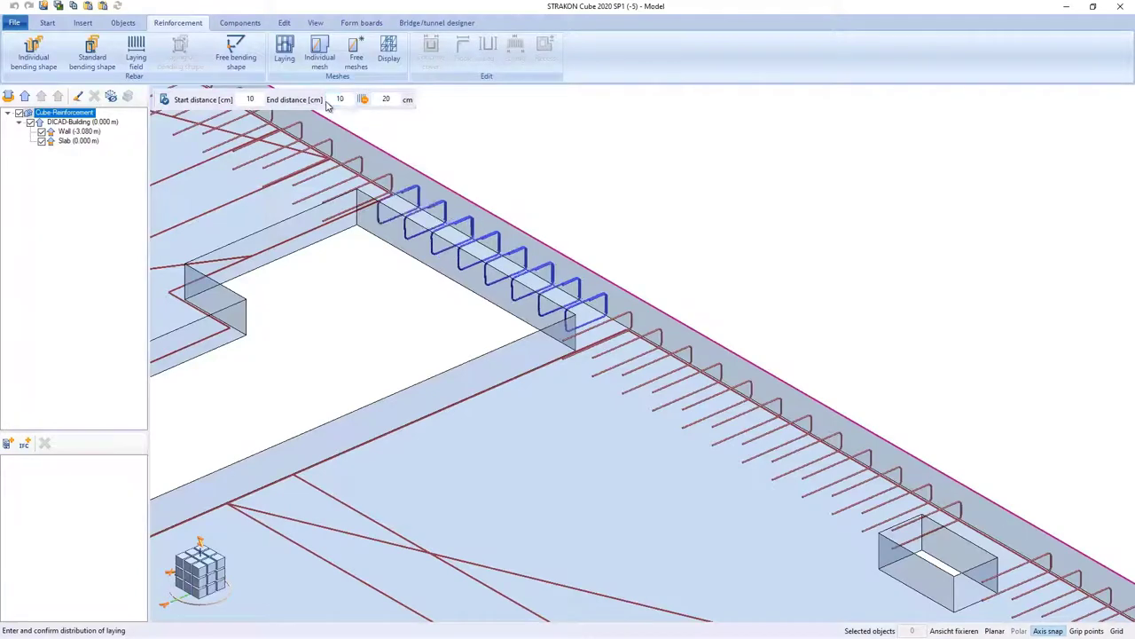
Step: Lay the same stirrups between the small recess and the slab edge with 10 cm start and end distances and 20 cm spacing
{"action": "left_click", "coordinate": [993, 555]}
{"action": "scroll", "coordinate": [993, 555], "scroll_direction": "up", "scroll_amount": 2}
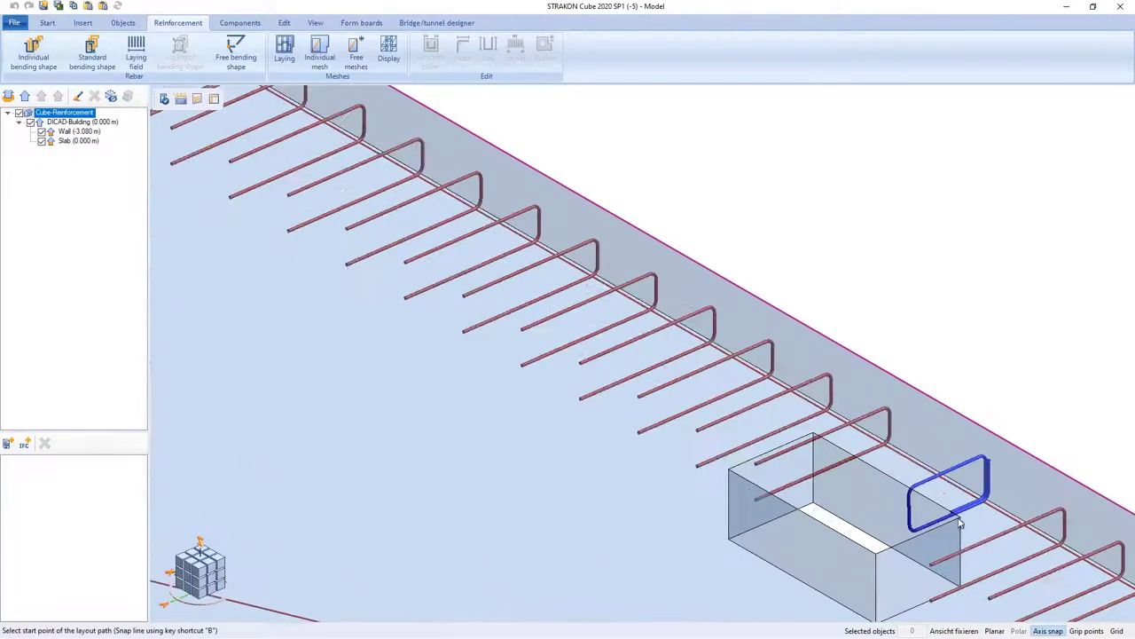
{"action": "left_click", "coordinate": [958, 520]}
{"action": "left_click", "coordinate": [836, 450]}
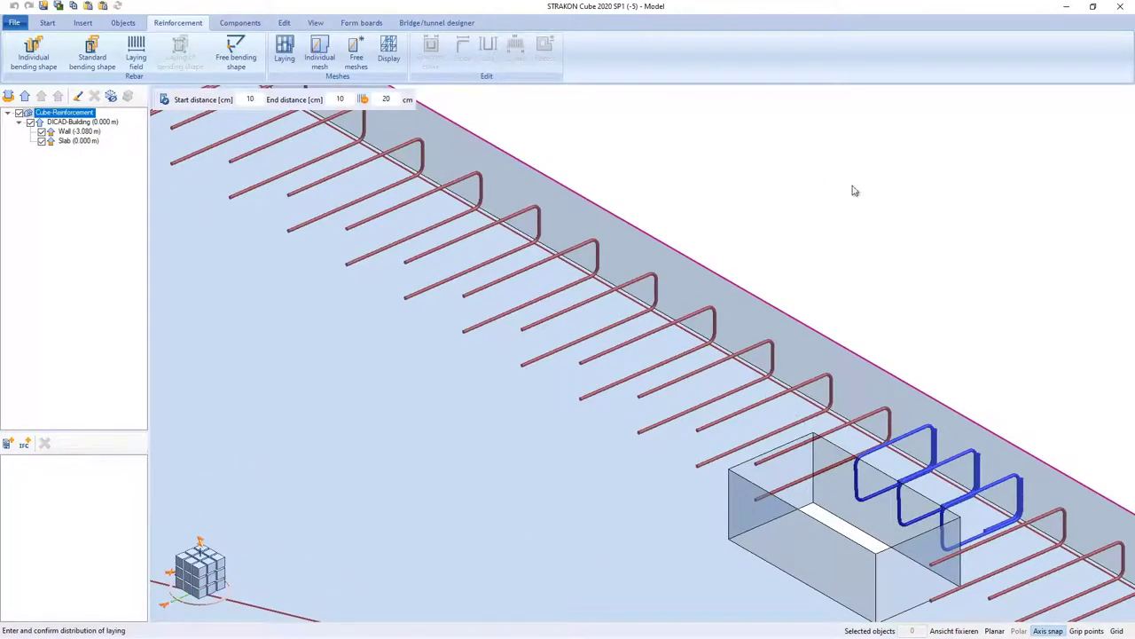
{"action": "key", "text": "Return"}
{"action": "scroll", "coordinate": [876, 220], "scroll_direction": "down", "scroll_amount": 2}
{"action": "key", "text": "Escape"}
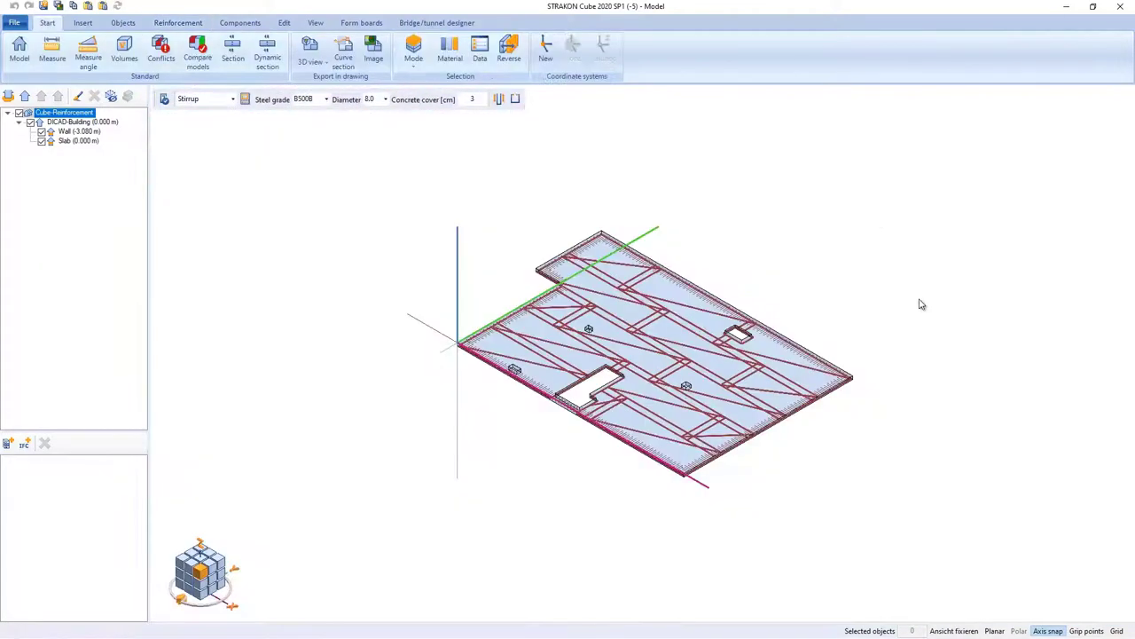
Step: Switch to the STRAKON premium slab drawing and update the floor plan's 3D view with the modelled reinforcement
{"action": "scroll", "coordinate": [910, 301], "scroll_direction": "up", "scroll_amount": 5}
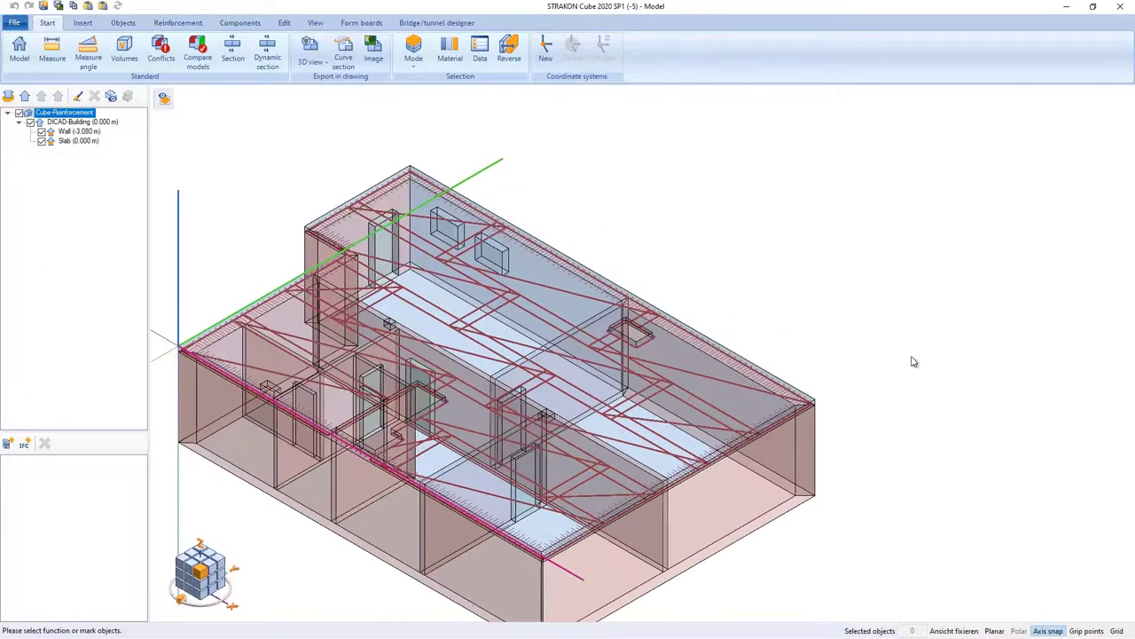
{"action": "scroll", "coordinate": [958, 298], "scroll_direction": "up", "scroll_amount": 5}
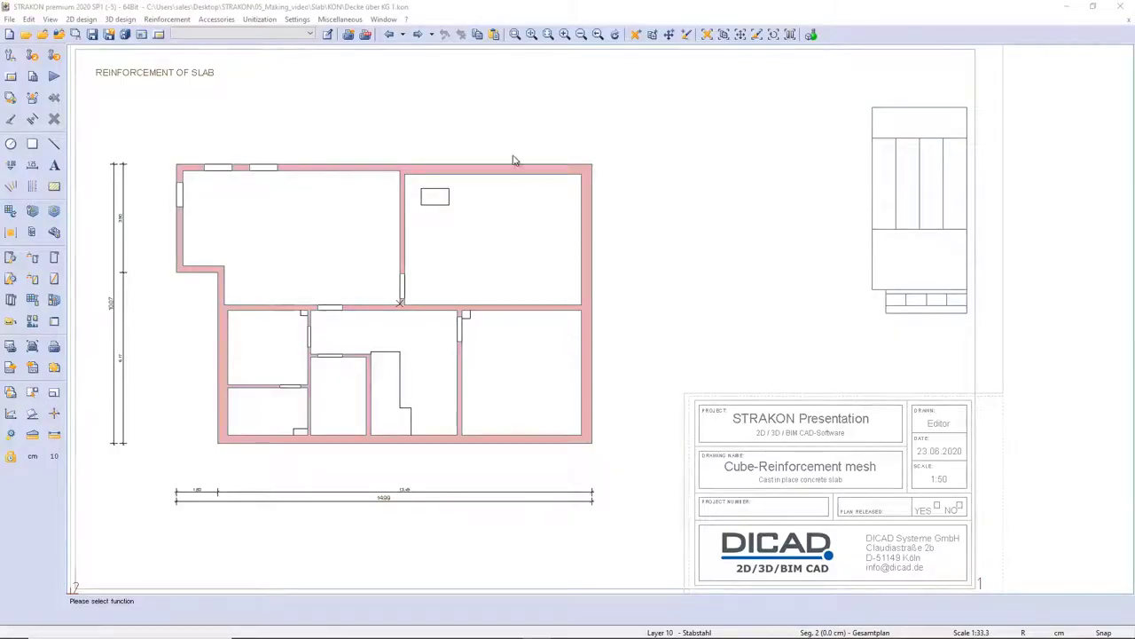
{"action": "mouse_move", "coordinate": [503, 143]}
{"action": "left_mouse_down"}
{"action": "mouse_move", "coordinate": [477, 185]}
{"action": "mouse_move", "coordinate": [557, 223]}
{"action": "left_mouse_up"}
{"action": "right_click", "coordinate": [80, 522]}
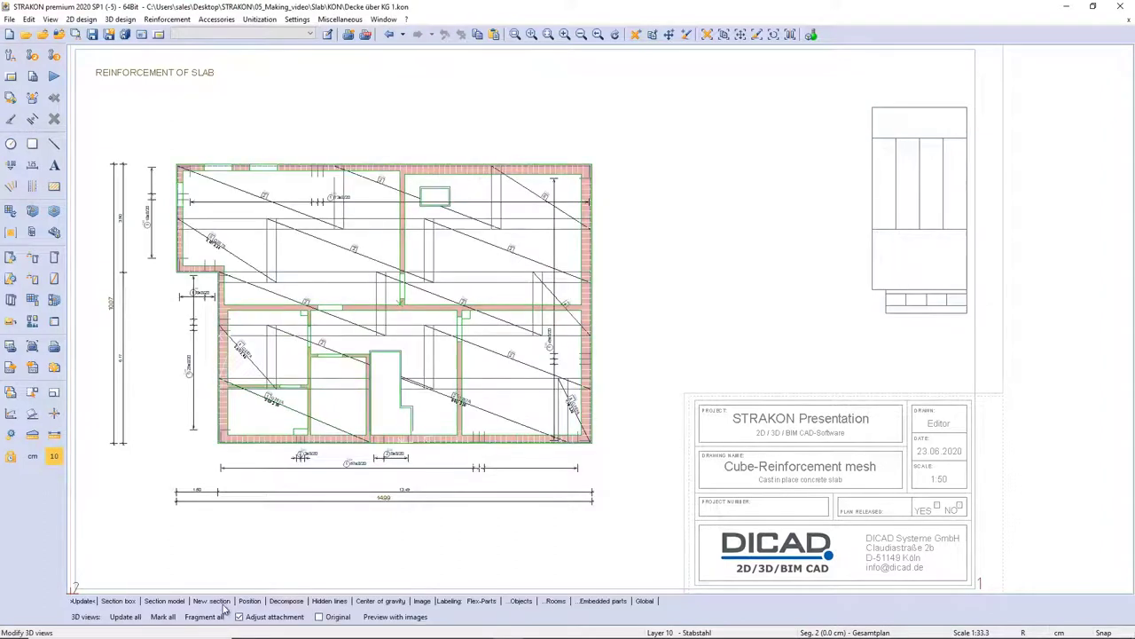
Step: Move the two long laying lines of the edge U-bars out of the plan, one above and one to its right
{"action": "left_click", "coordinate": [263, 600]}
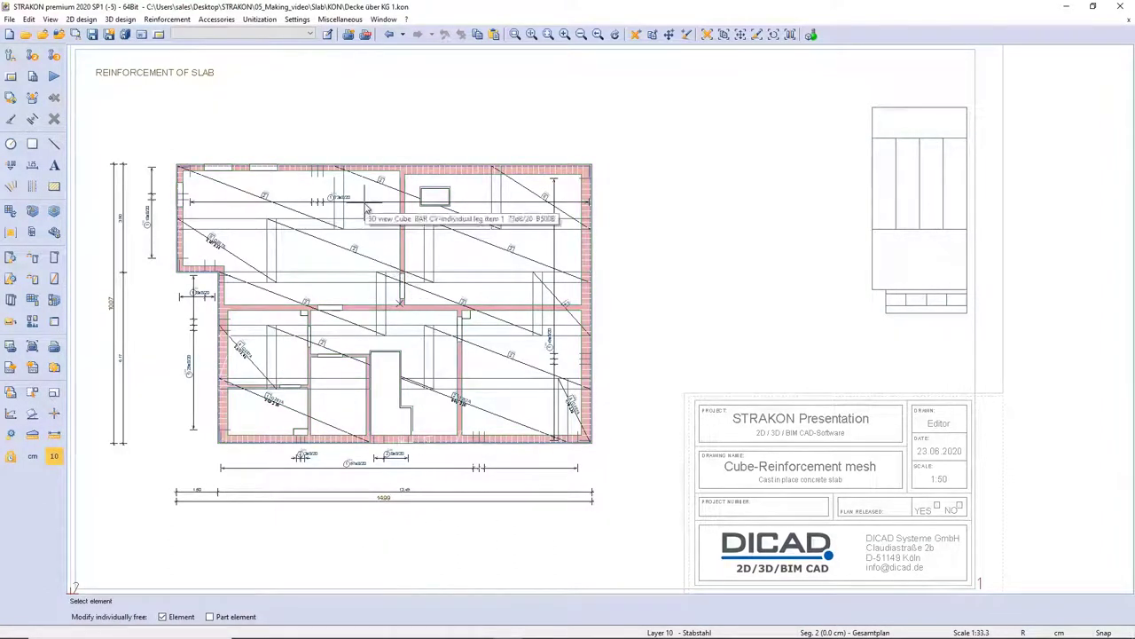
{"action": "left_click", "coordinate": [443, 199]}
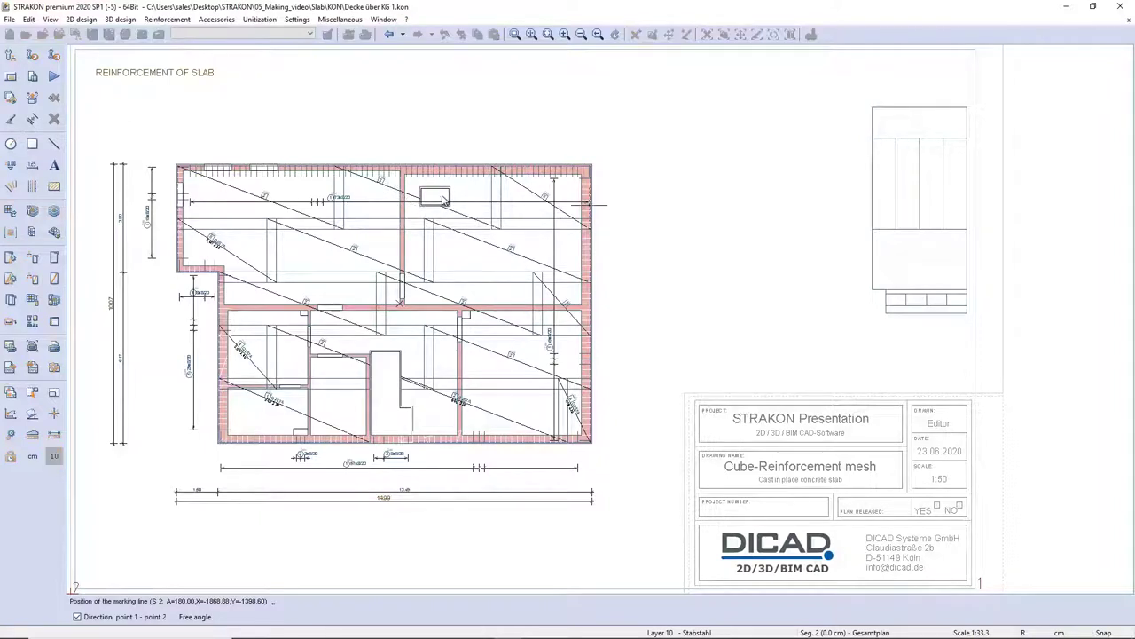
{"action": "left_click", "coordinate": [352, 138]}
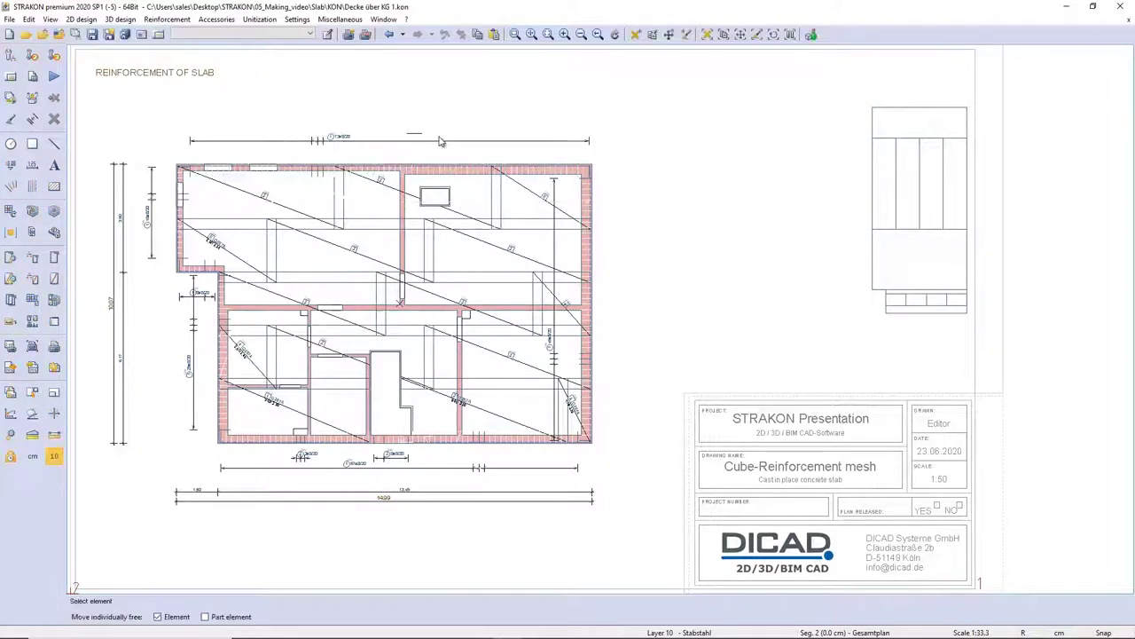
{"action": "left_click", "coordinate": [568, 258]}
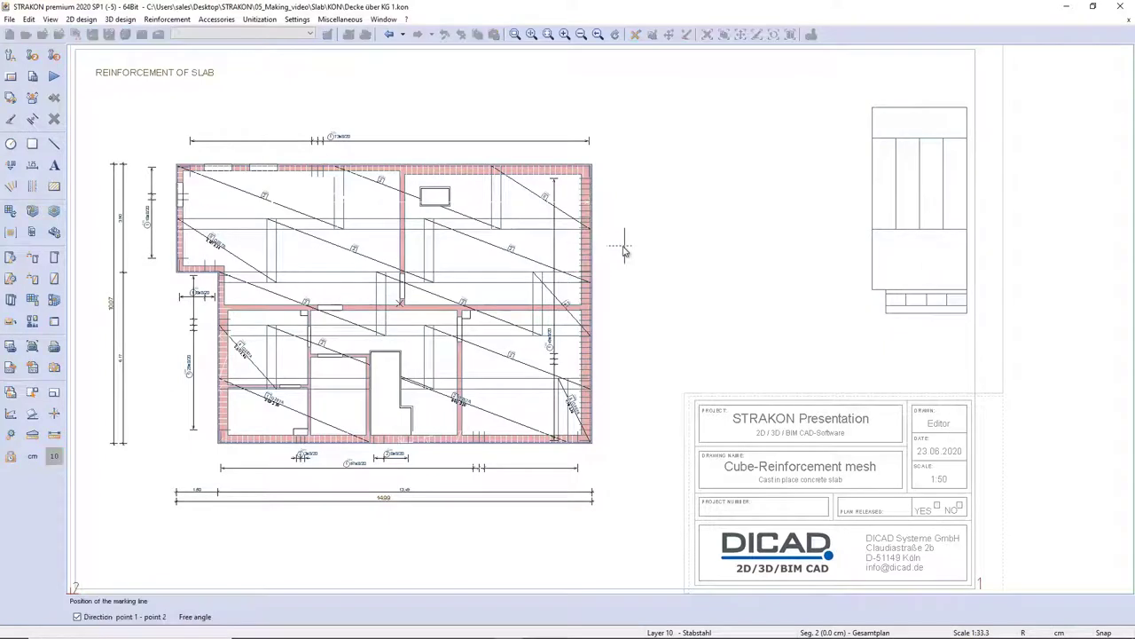
{"action": "left_click", "coordinate": [626, 251]}
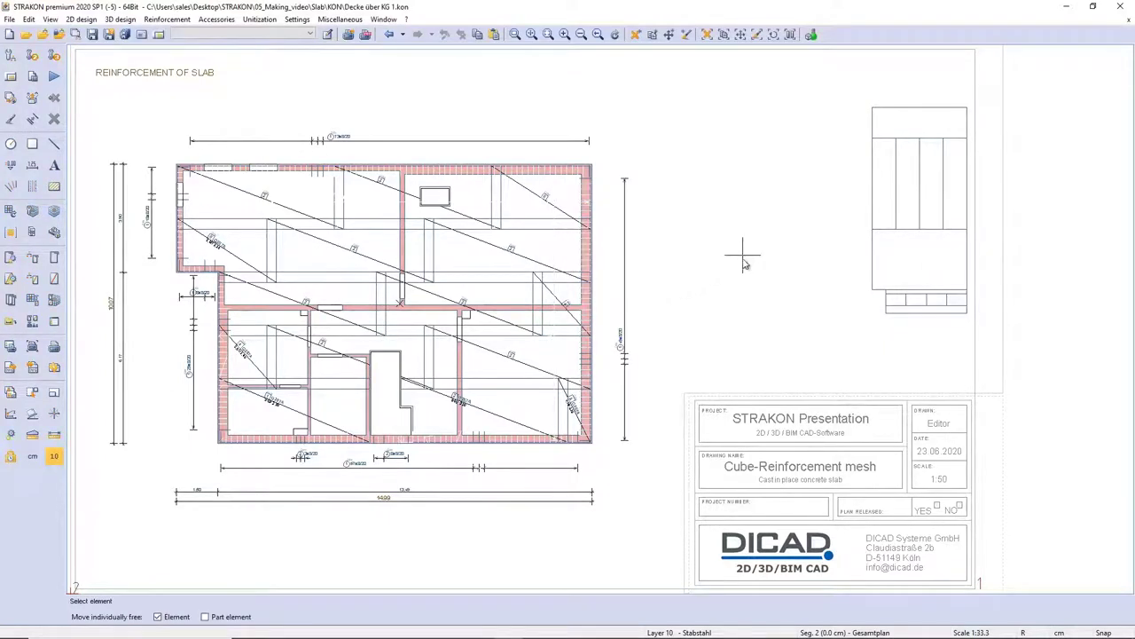
{"action": "left_click_drag", "start_coordinate": [746, 178], "coordinate": [826, 159]}
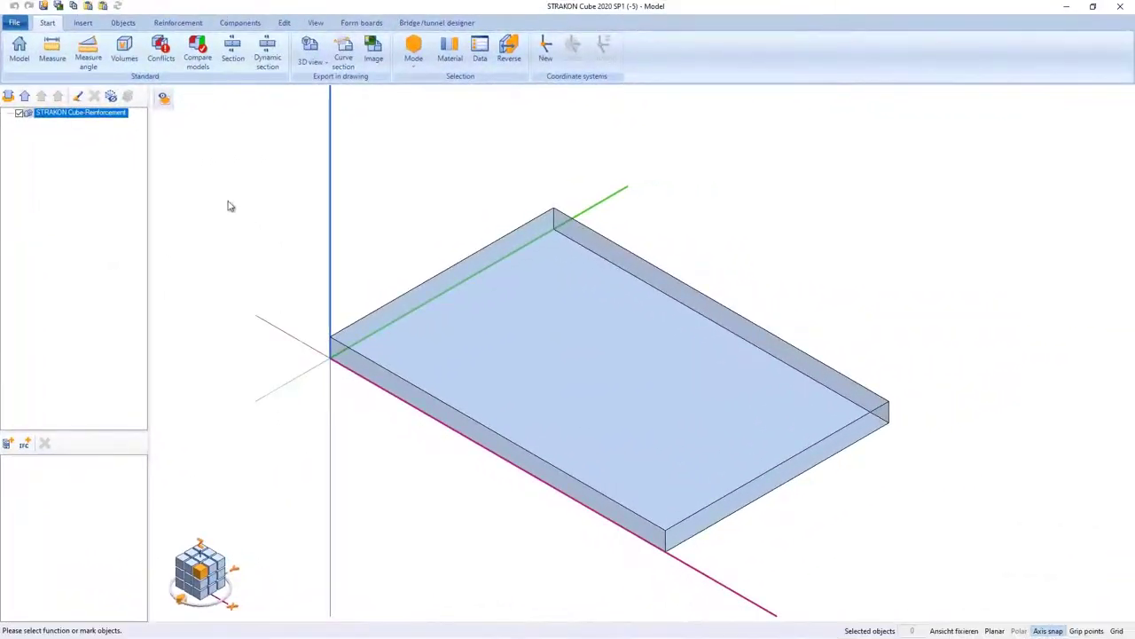
Step: Insert the reinforced wall Flex-Part on the slab, offset 70,80 cm from the slab corner
{"action": "left_click", "coordinate": [82, 22]}
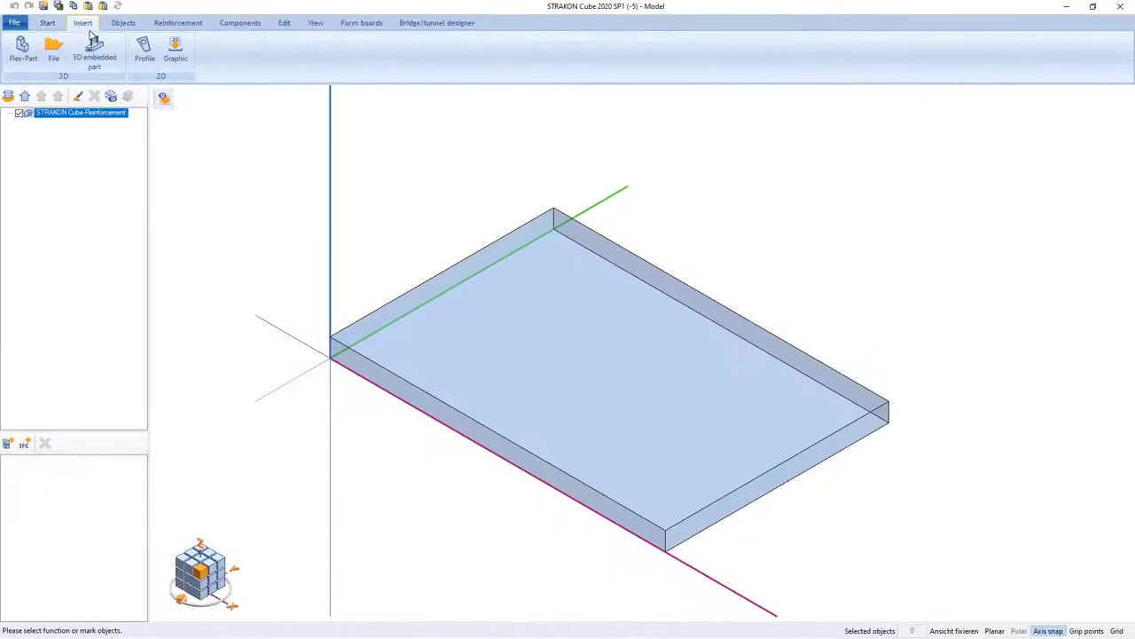
{"action": "left_click", "coordinate": [38, 60]}
{"action": "left_click", "coordinate": [136, 209]}
{"action": "left_click", "coordinate": [155, 218]}
{"action": "left_click", "coordinate": [435, 358]}
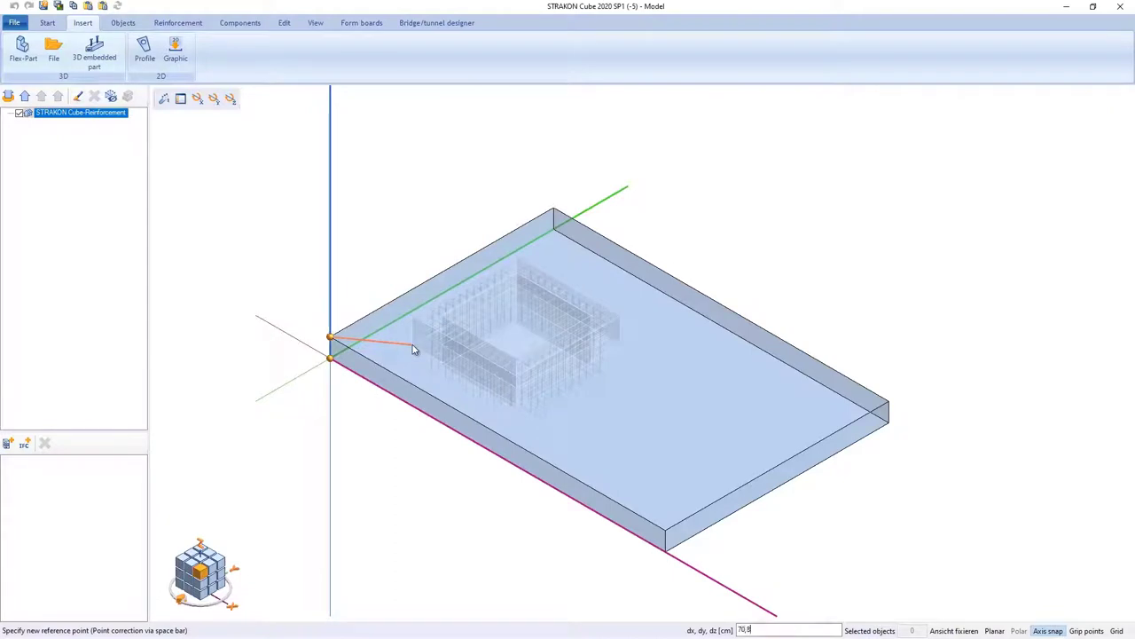
{"action": "type", "text": "0"}
{"action": "key", "text": "Return"}
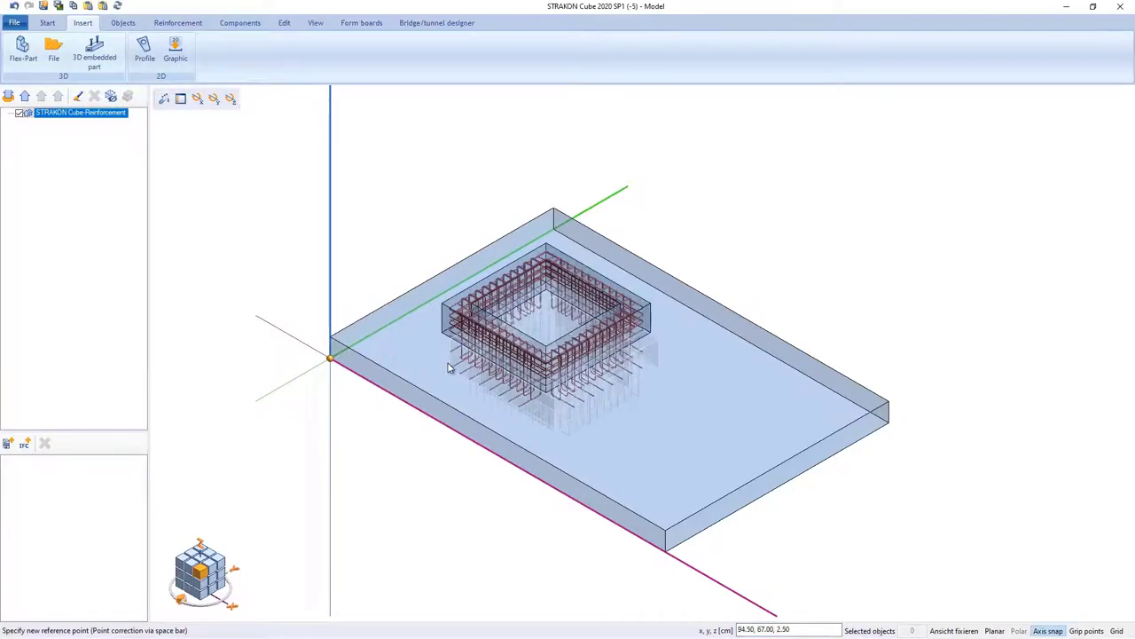
{"action": "key", "text": "Escape"}
Step: Make the reinforced wall Flex-Part a displacement object so that it recesses the slab
{"action": "double_click", "coordinate": [564, 358]}
{"action": "left_click", "coordinate": [706, 307]}
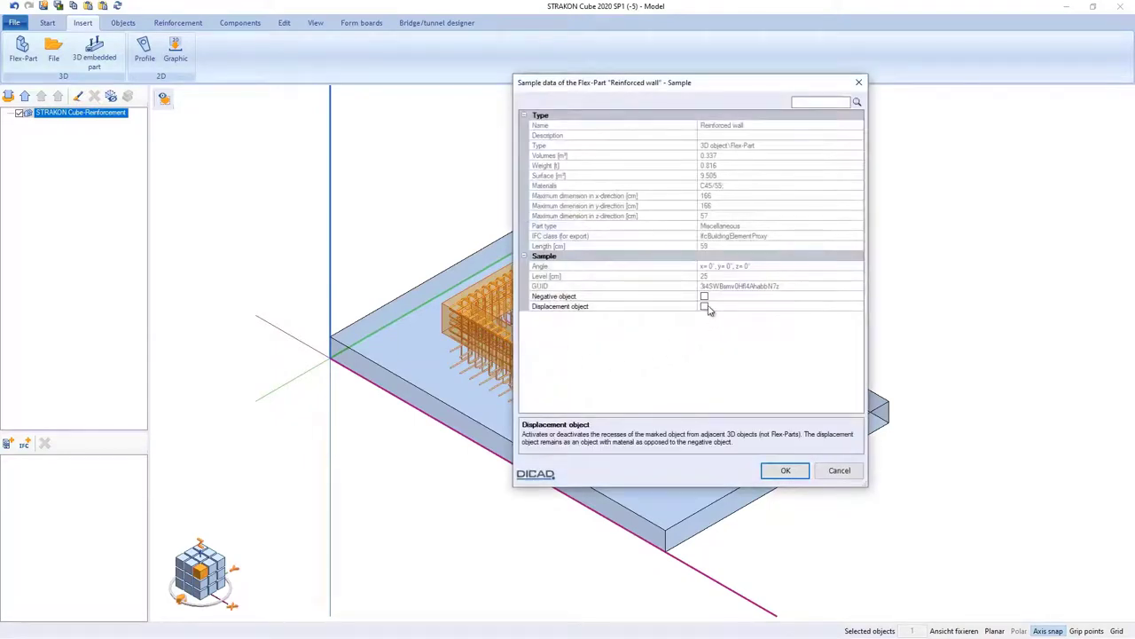
{"action": "left_click", "coordinate": [785, 471]}
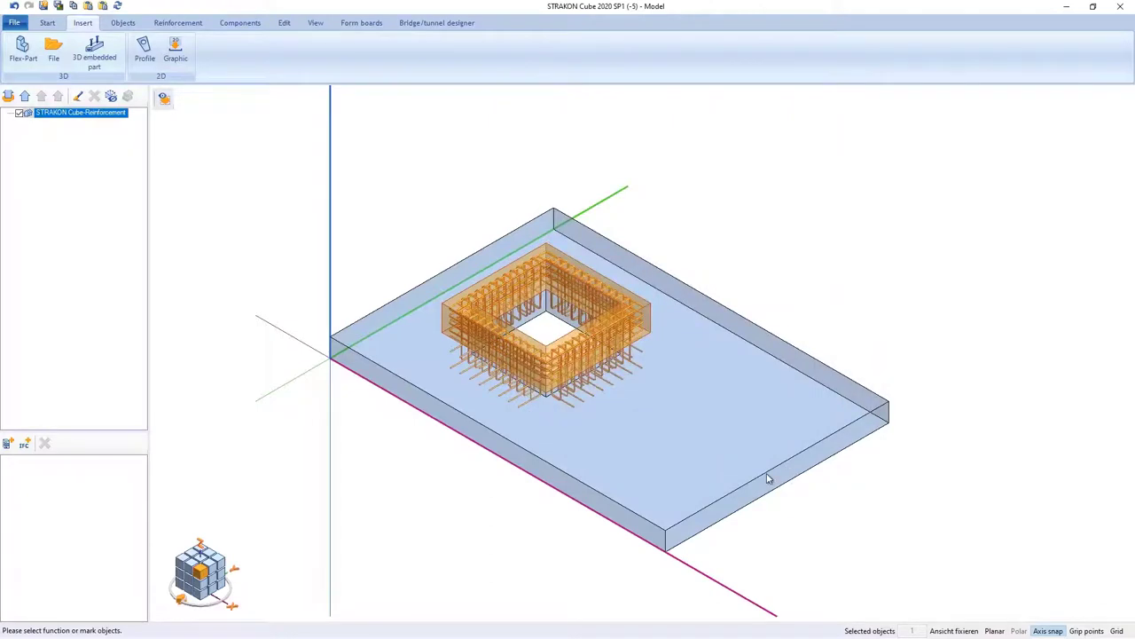
{"action": "left_click", "coordinate": [518, 531]}
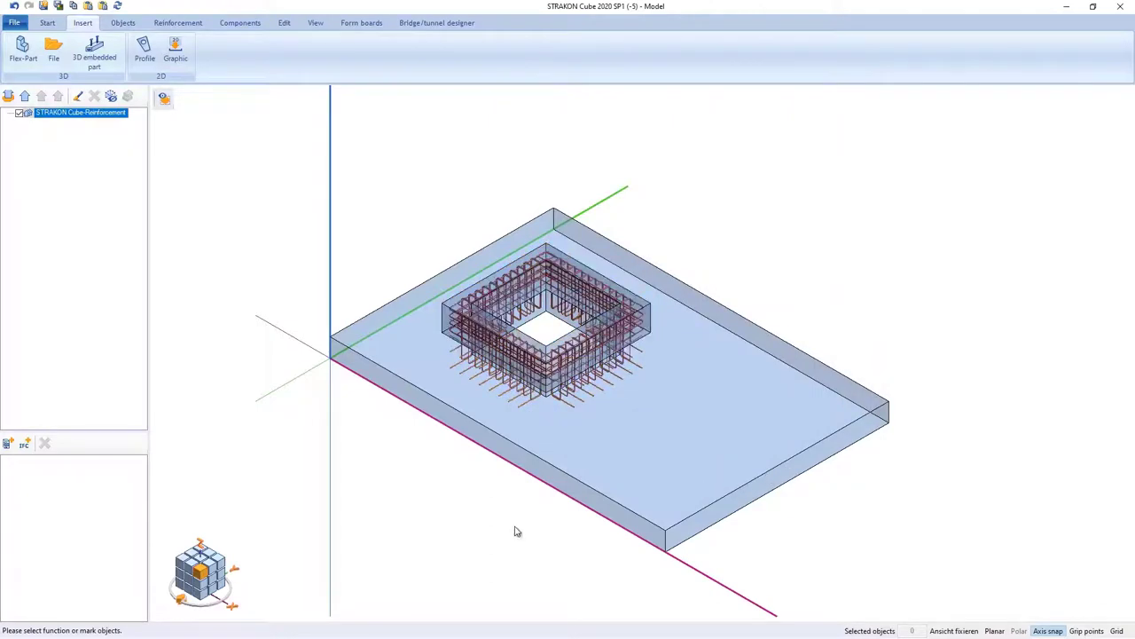
Step: Set up a laying field of straight 20 mm rebars with 12.5 cm spacing, 4 cm lengthwise cover and 5 cm transverse cover
{"action": "left_click", "coordinate": [188, 25]}
{"action": "left_click", "coordinate": [136, 53]}
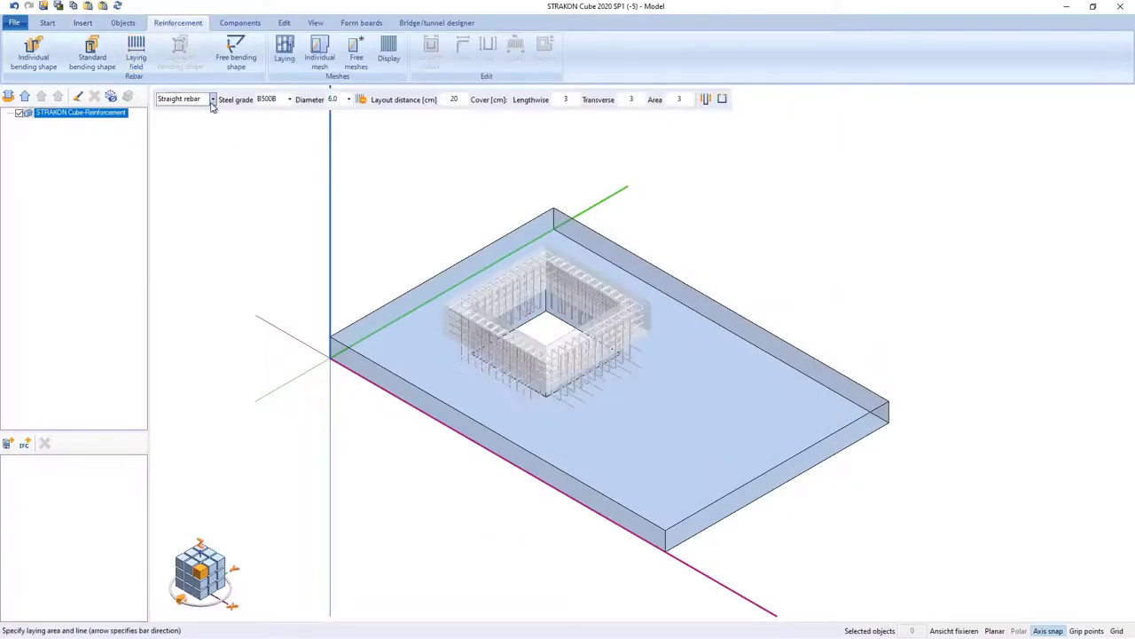
{"action": "left_click", "coordinate": [345, 100]}
{"action": "left_click", "coordinate": [337, 163]}
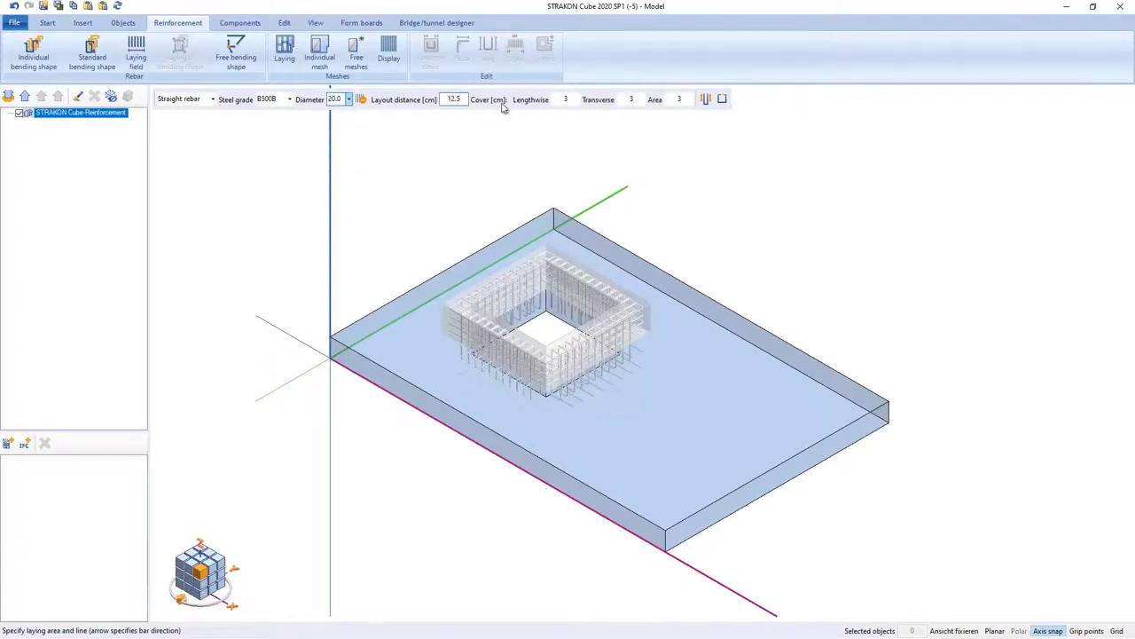
{"action": "left_click", "coordinate": [567, 102]}
{"action": "type", "text": "4"}
{"action": "left_click", "coordinate": [626, 101]}
{"action": "type", "text": "5"}
Step: View the slab from below and lay the straight rebars across its underside, parallel to the long edge
{"action": "left_click", "coordinate": [204, 596]}
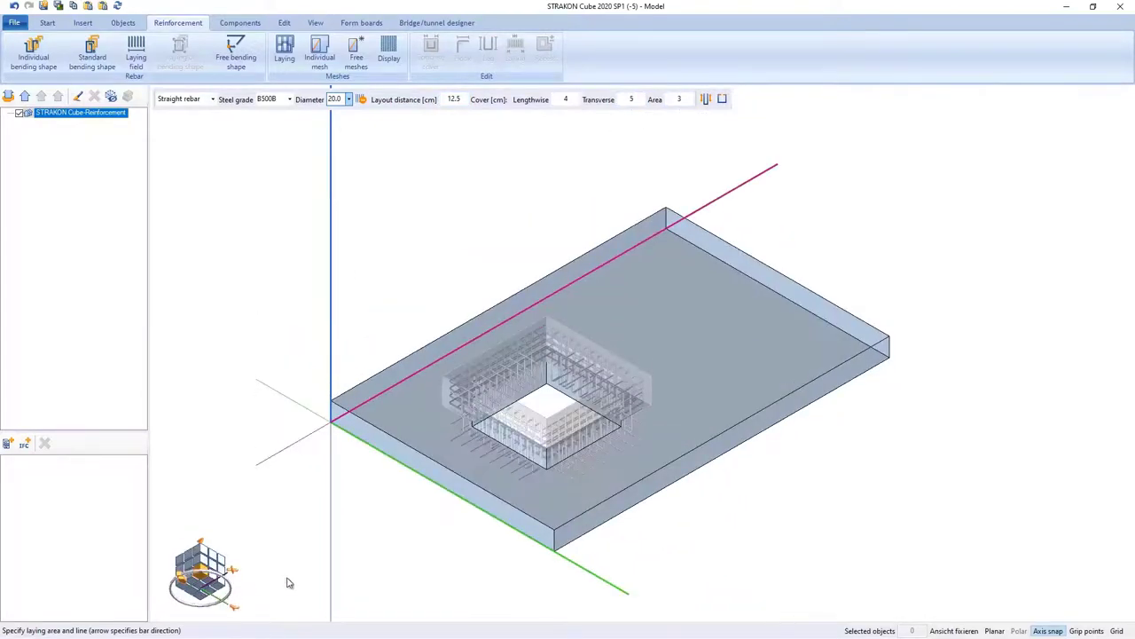
{"action": "left_click", "coordinate": [432, 480]}
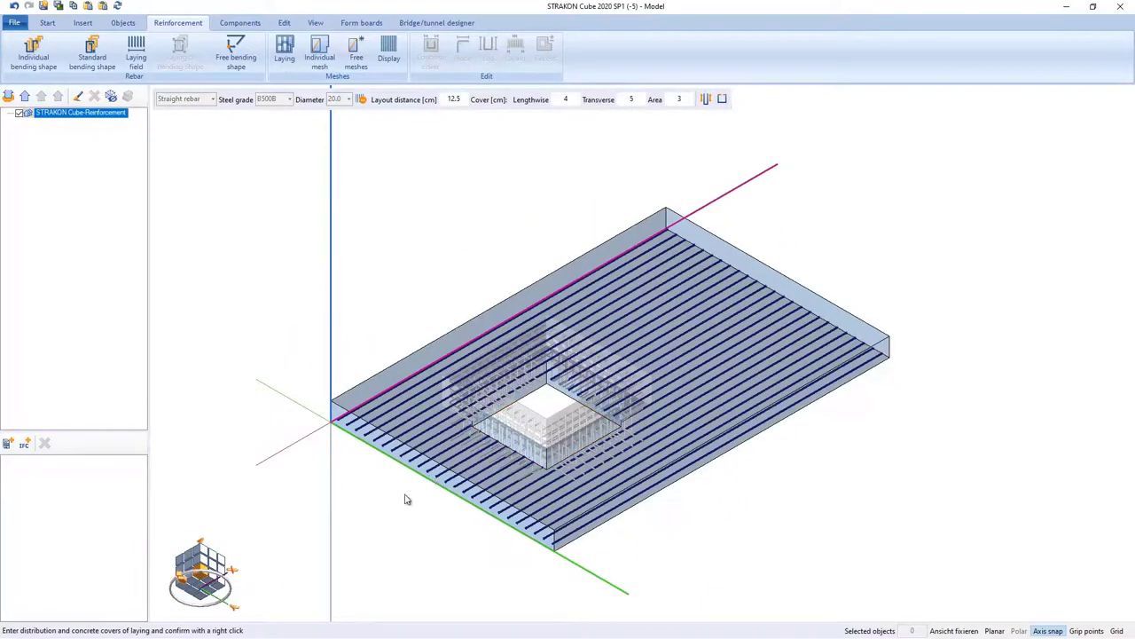
{"action": "right_click", "coordinate": [356, 524]}
Step: Set up a U-shaped laying field with hooks, 10 mm diameter, 15 cm spacing, 6 cm transverse cover and 5 cm area cover
{"action": "left_click", "coordinate": [212, 98]}
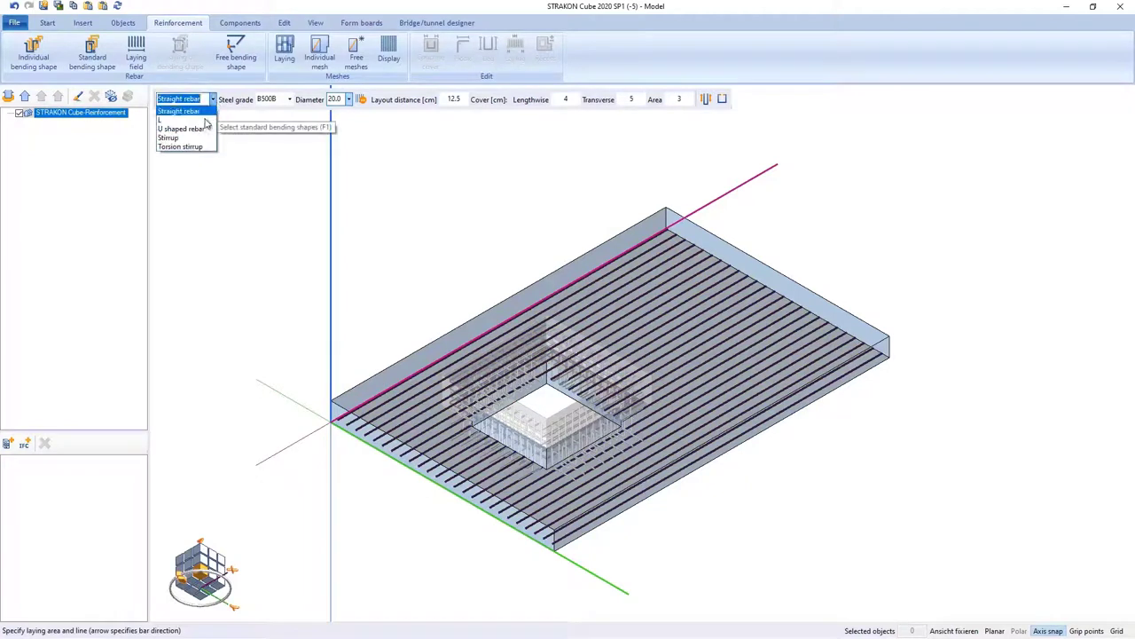
{"action": "left_click", "coordinate": [200, 131]}
{"action": "left_click", "coordinate": [348, 99]}
{"action": "left_click", "coordinate": [337, 130]}
{"action": "left_click", "coordinate": [631, 99]}
{"action": "type", "text": "6"}
{"action": "left_click", "coordinate": [680, 100]}
{"action": "type", "text": "5"}
{"action": "left_click", "coordinate": [725, 105]}
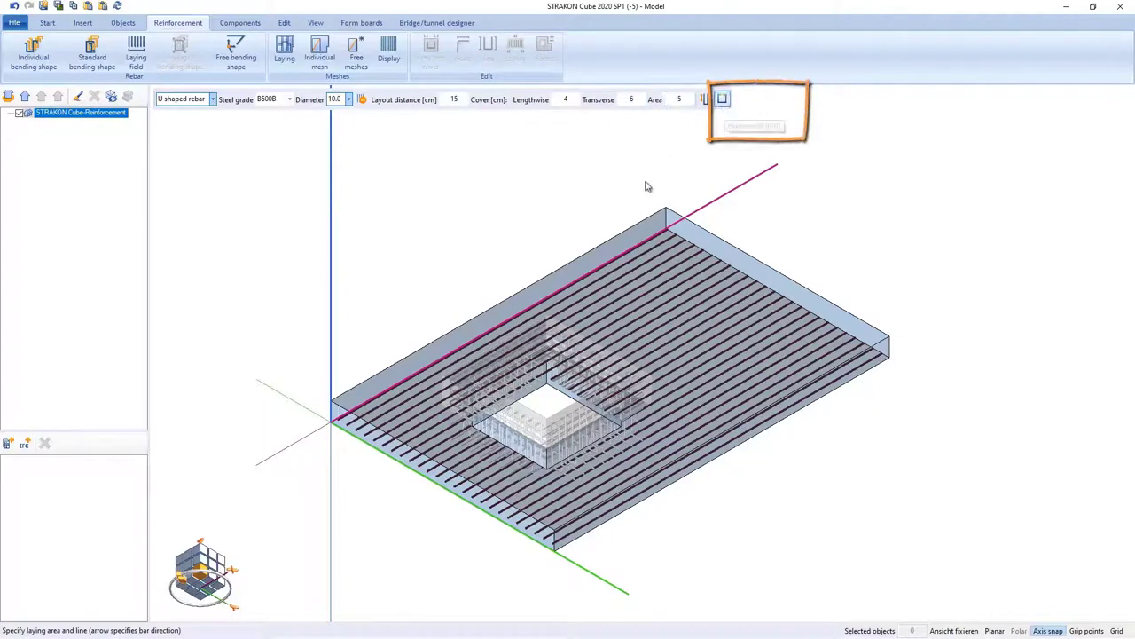
Step: Lay the U-shaped rebars on the slab's underside crossing the straight bars, with 30 cm start and end hooks
{"action": "left_click", "coordinate": [622, 261]}
{"action": "right_click", "coordinate": [543, 211]}
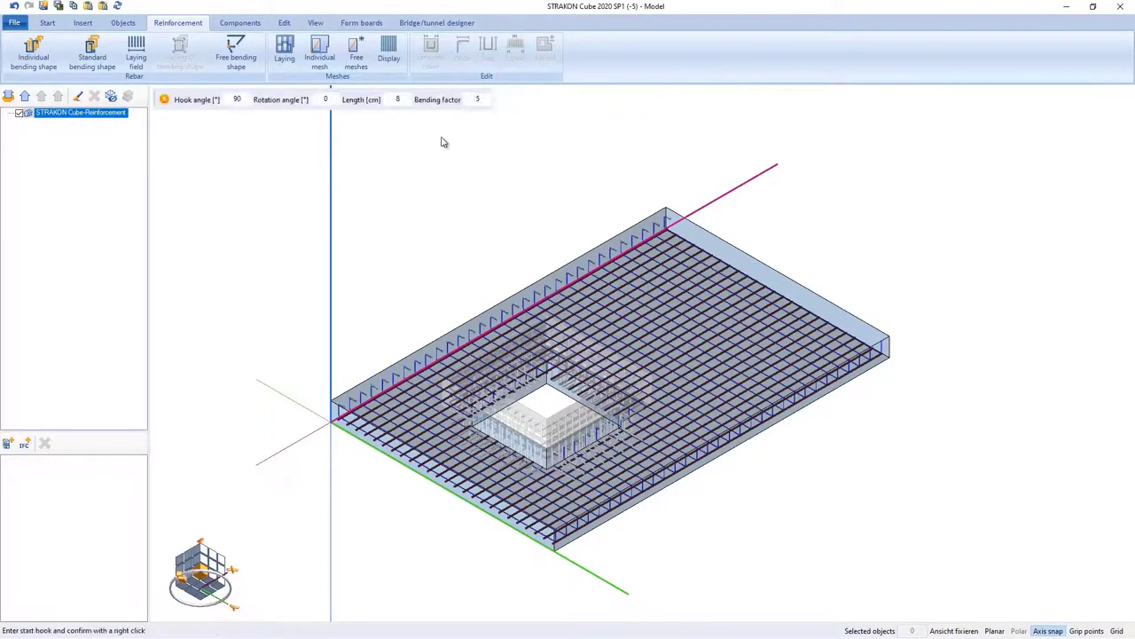
{"action": "left_click", "coordinate": [396, 99]}
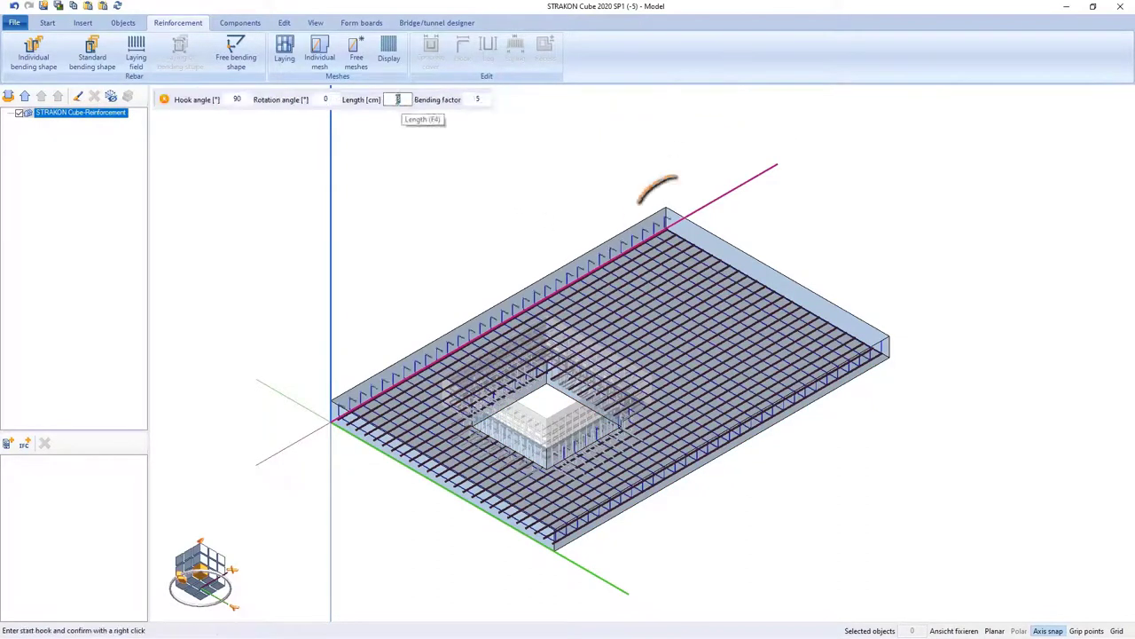
{"action": "right_click", "coordinate": [411, 164]}
{"action": "left_click", "coordinate": [405, 100]}
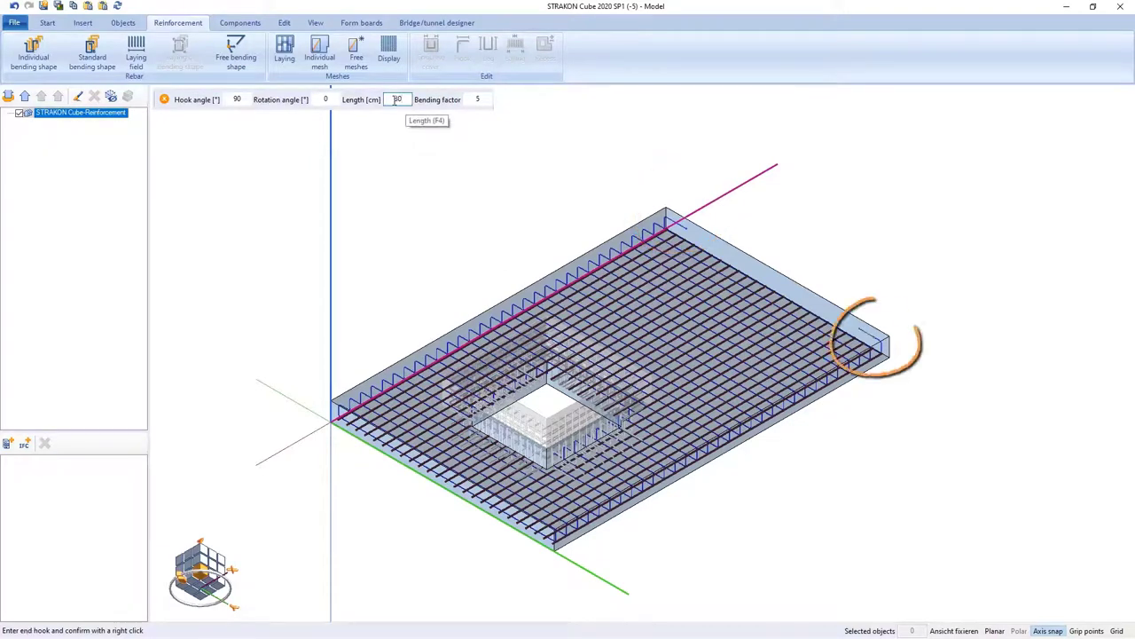
{"action": "right_click", "coordinate": [417, 177]}
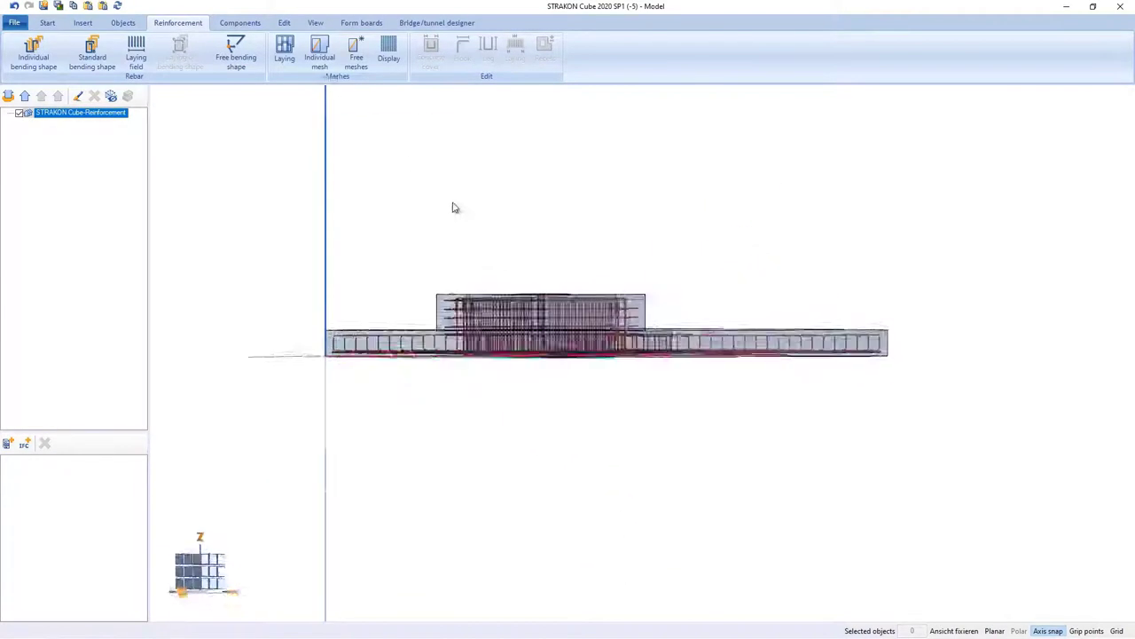
Step: Set up a standard U-shaped rebar with 10 mm diameter, 3 cm concrete cover and 30 cm U-bar length
{"action": "middle_click_drag", "start_coordinate": [455, 211], "coordinate": [443, 275]}
{"action": "scroll", "coordinate": [582, 476], "scroll_direction": "up", "scroll_amount": 4}
{"action": "middle_click_drag", "start_coordinate": [578, 429], "coordinate": [605, 504]}
{"action": "scroll", "coordinate": [585, 480], "scroll_direction": "down", "scroll_amount": 1}
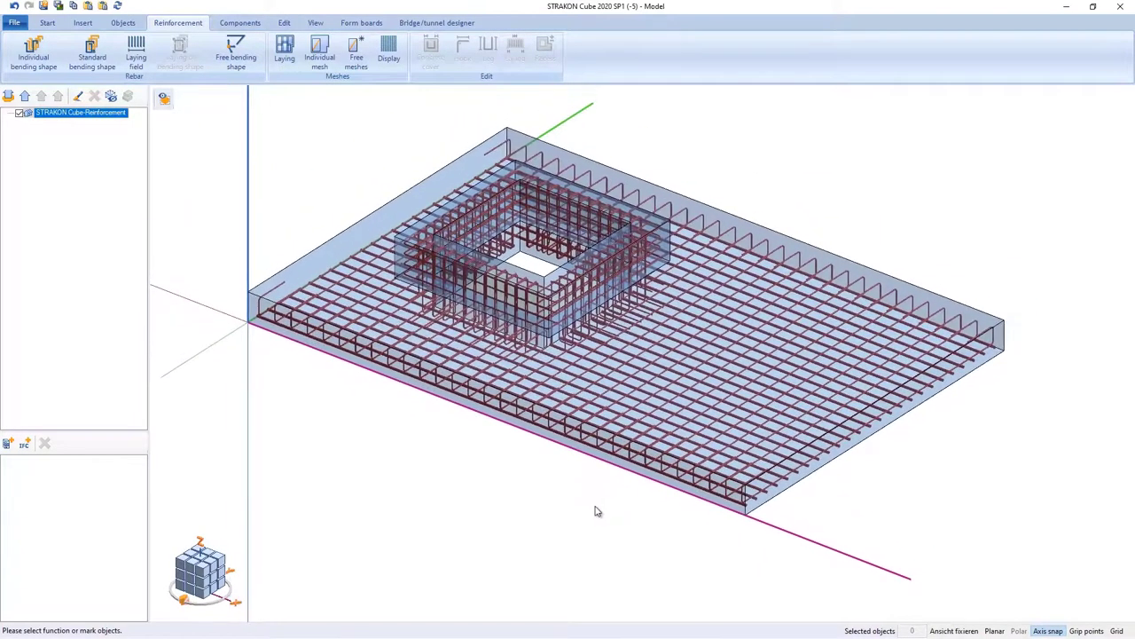
{"action": "left_click", "coordinate": [92, 55]}
{"action": "left_click", "coordinate": [205, 99]}
{"action": "left_click", "coordinate": [199, 121]}
{"action": "left_click", "coordinate": [385, 99]}
{"action": "left_click", "coordinate": [373, 134]}
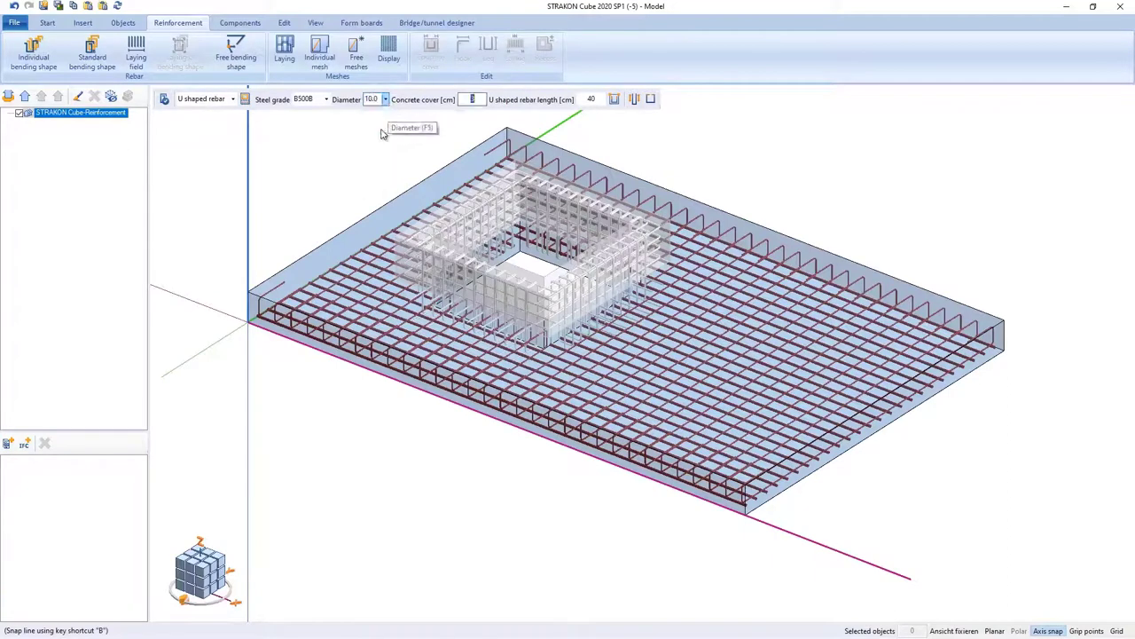
{"action": "left_click", "coordinate": [587, 99]}
{"action": "type", "text": "30"}
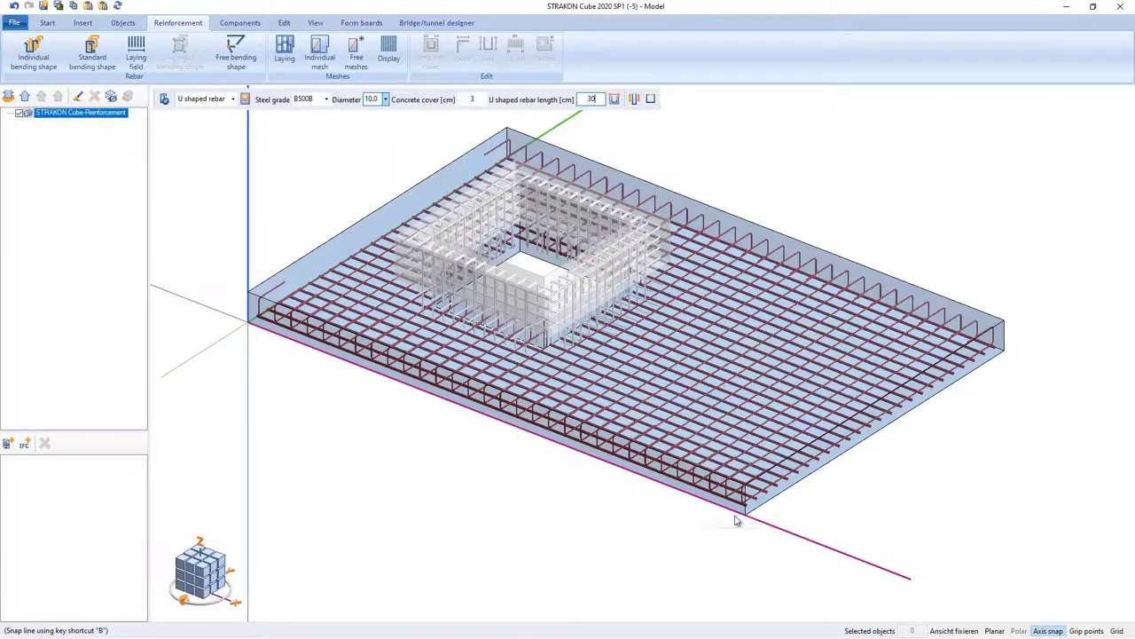
Step: Lay the U-bars along the short slab edge farthest from the opening, with 40 cm start and end distances and 15 cm spacing
{"action": "left_click", "coordinate": [744, 507]}
{"action": "key", "text": "b"}
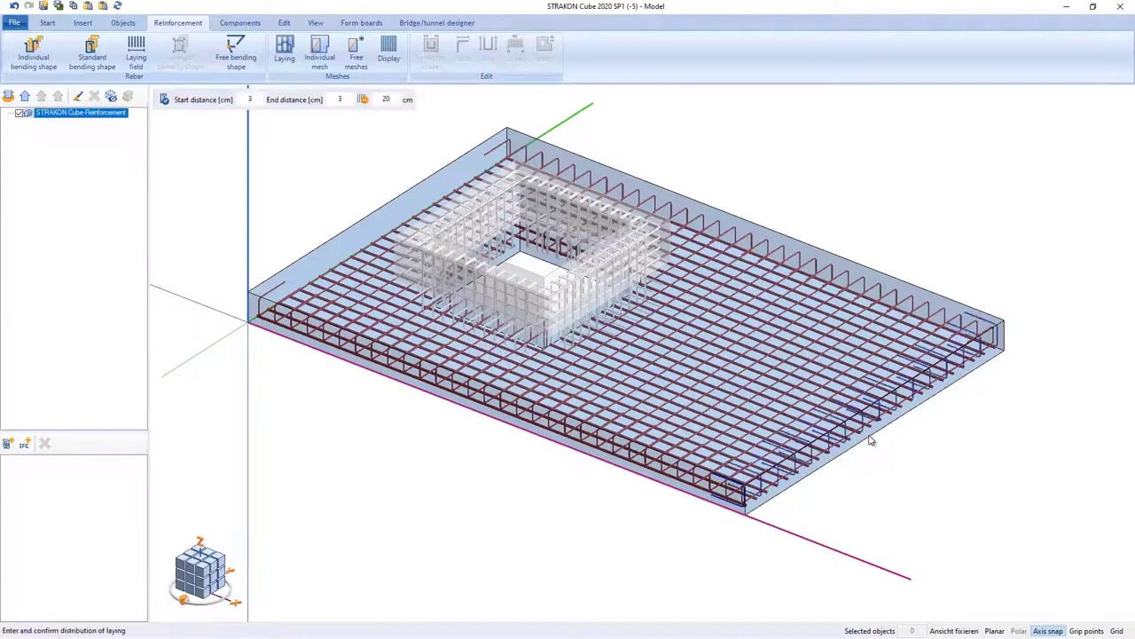
{"action": "type", "text": "40"}
{"action": "key", "text": "Tab"}
{"action": "type", "text": "40"}
{"action": "key", "text": "Tab"}
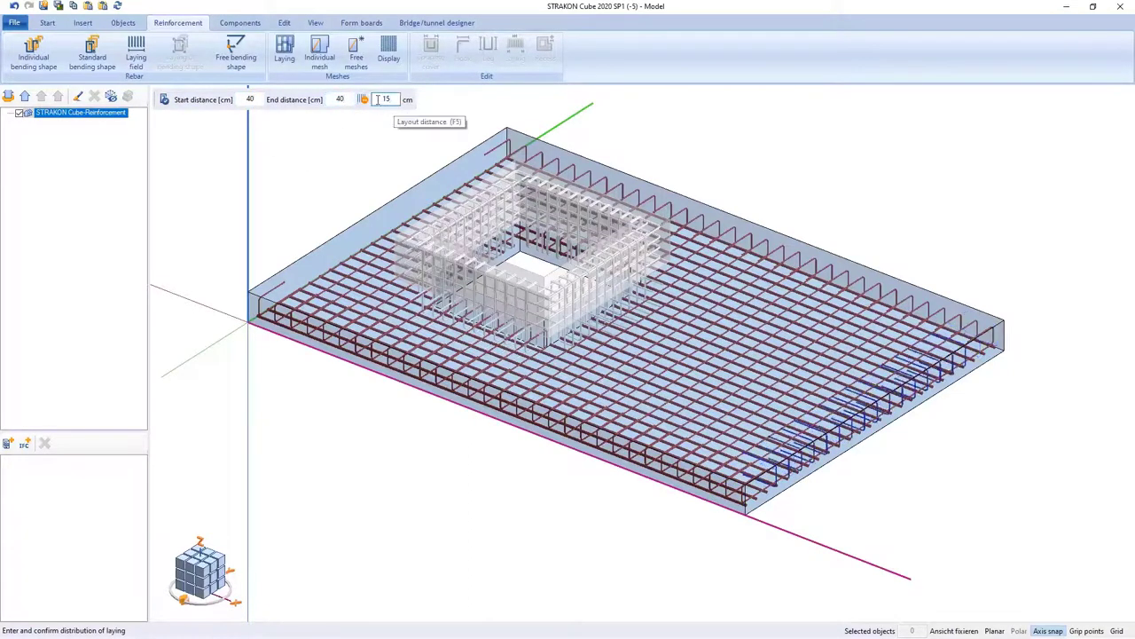
{"action": "key", "text": "Return"}
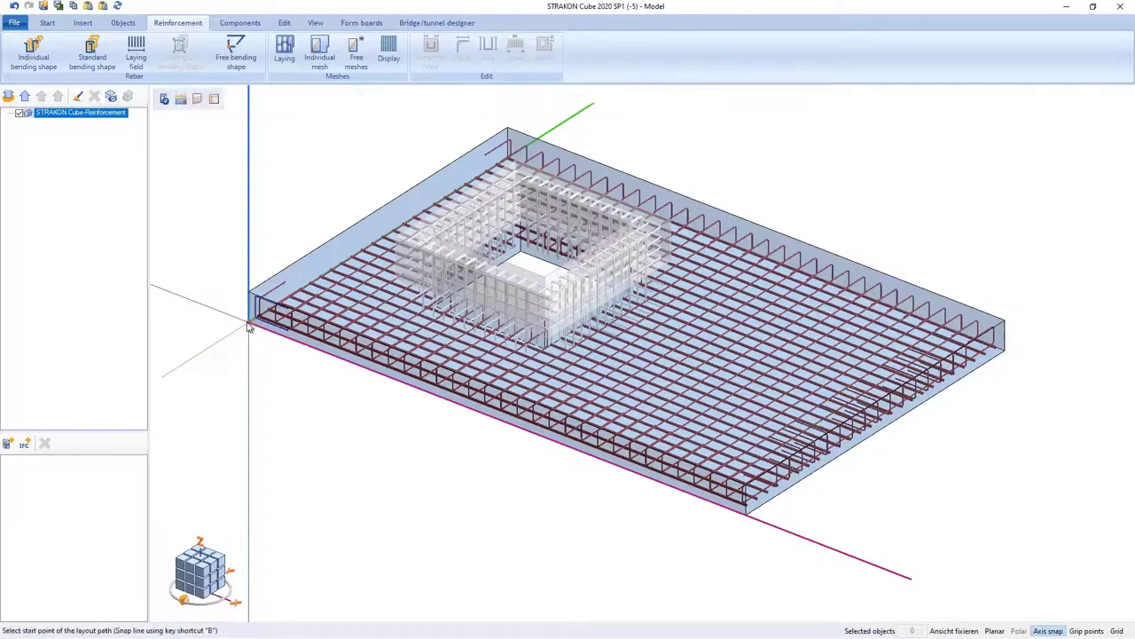
Step: Lay the same U-bars along the opposite short slab edge with 40 cm end distances and 15 cm spacing
{"action": "left_click", "coordinate": [348, 234]}
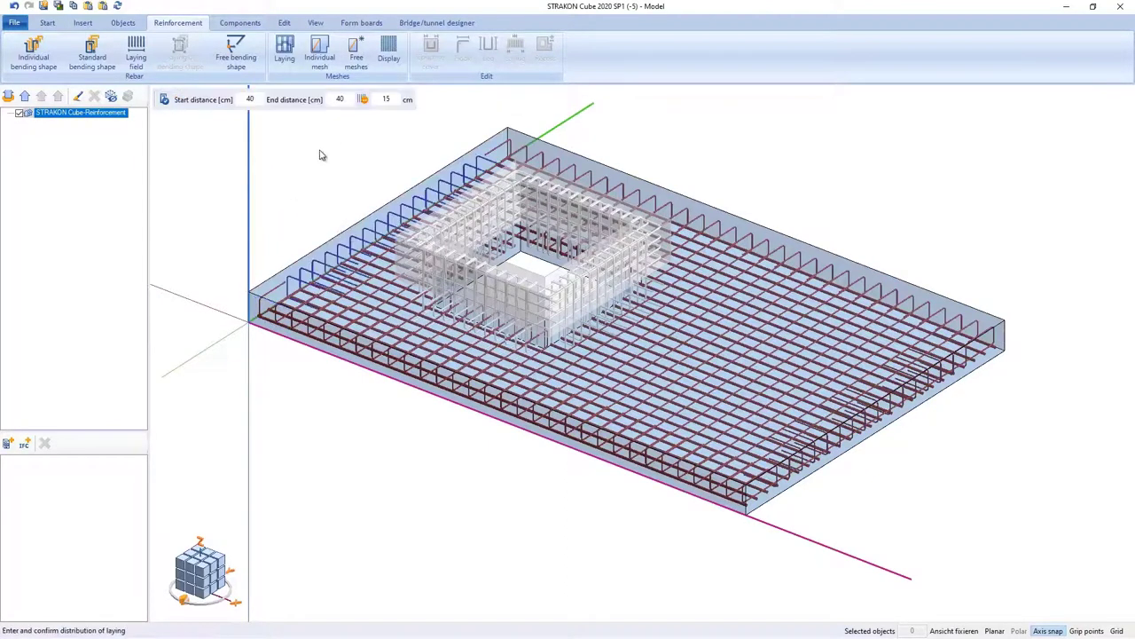
{"action": "key", "text": "Return"}
{"action": "key", "text": "Escape"}
Step: Modify the concrete cover to the slab's top surface for the U-bars along the short edge nearest the opening
{"action": "scroll", "coordinate": [294, 172], "scroll_direction": "up", "scroll_amount": 1}
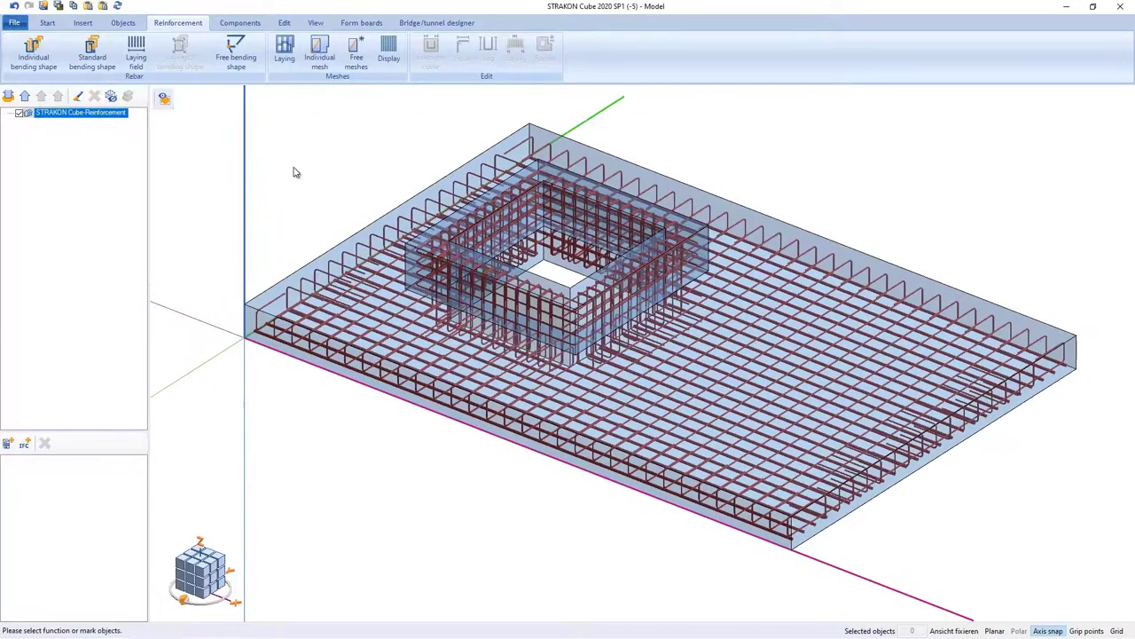
{"action": "scroll", "coordinate": [295, 172], "scroll_direction": "up", "scroll_amount": 1}
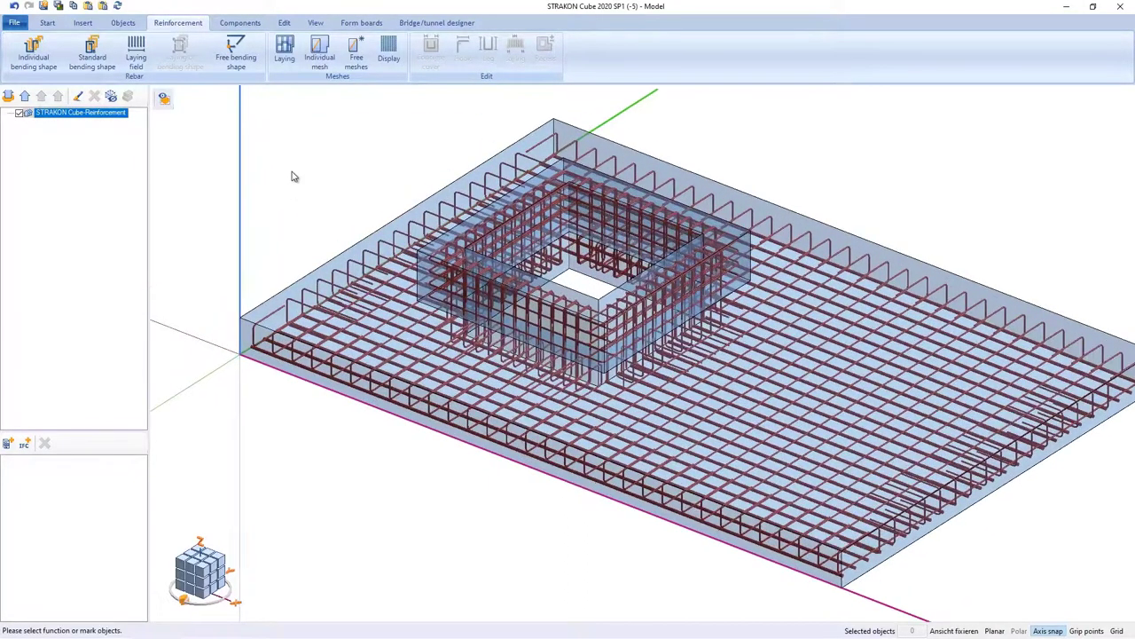
{"action": "left_click", "coordinate": [413, 178]}
{"action": "left_click", "coordinate": [399, 222]}
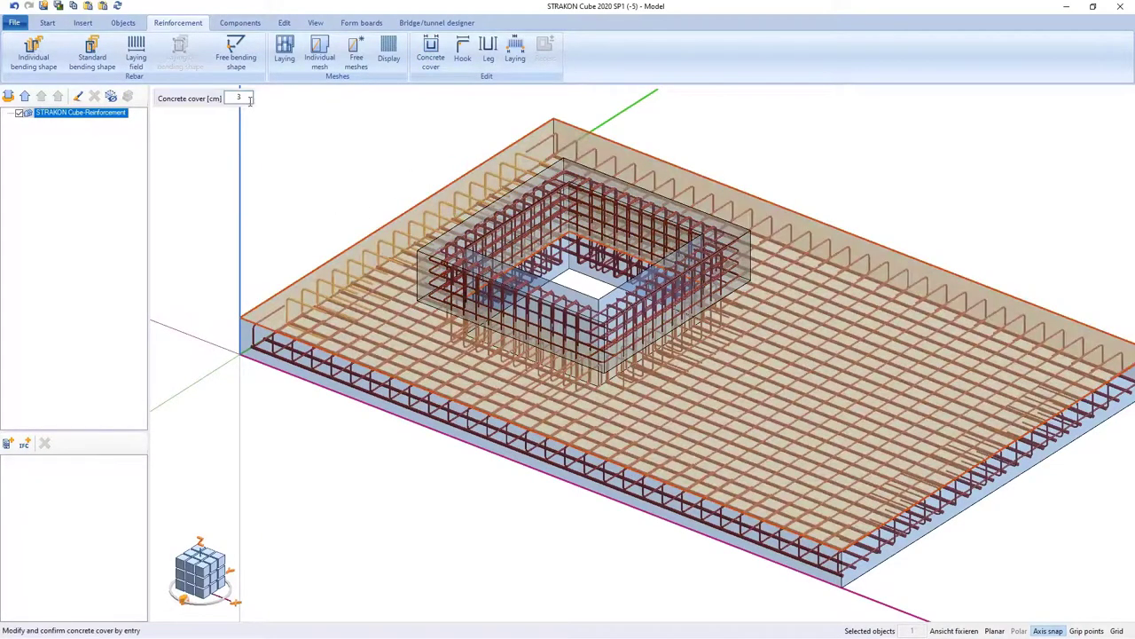
{"action": "key", "text": "Return"}
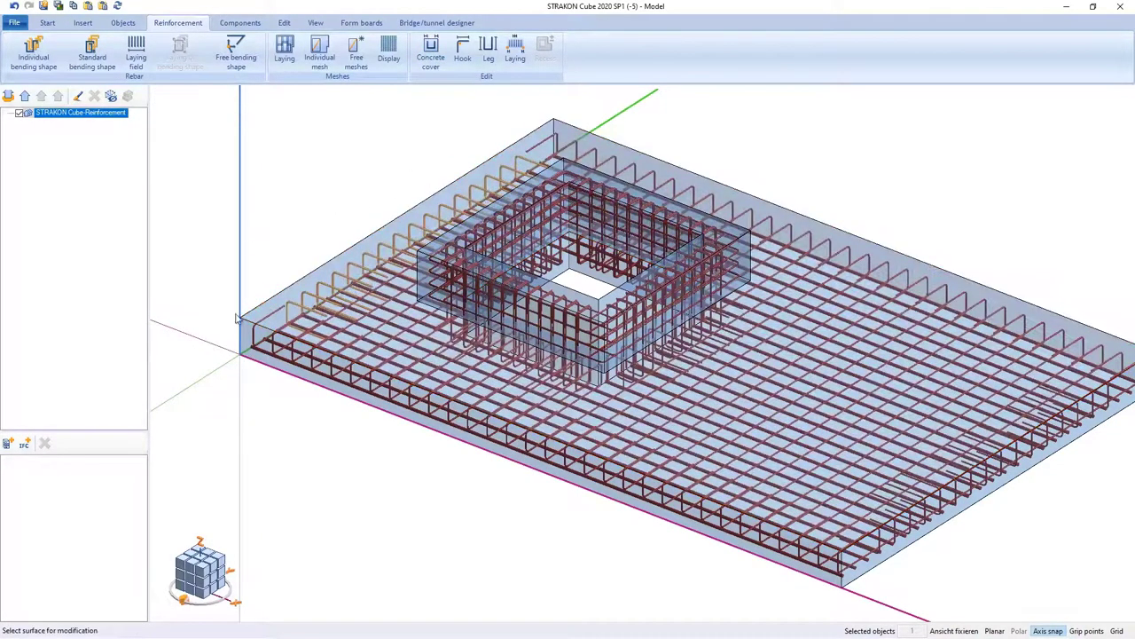
{"action": "key", "text": "Escape"}
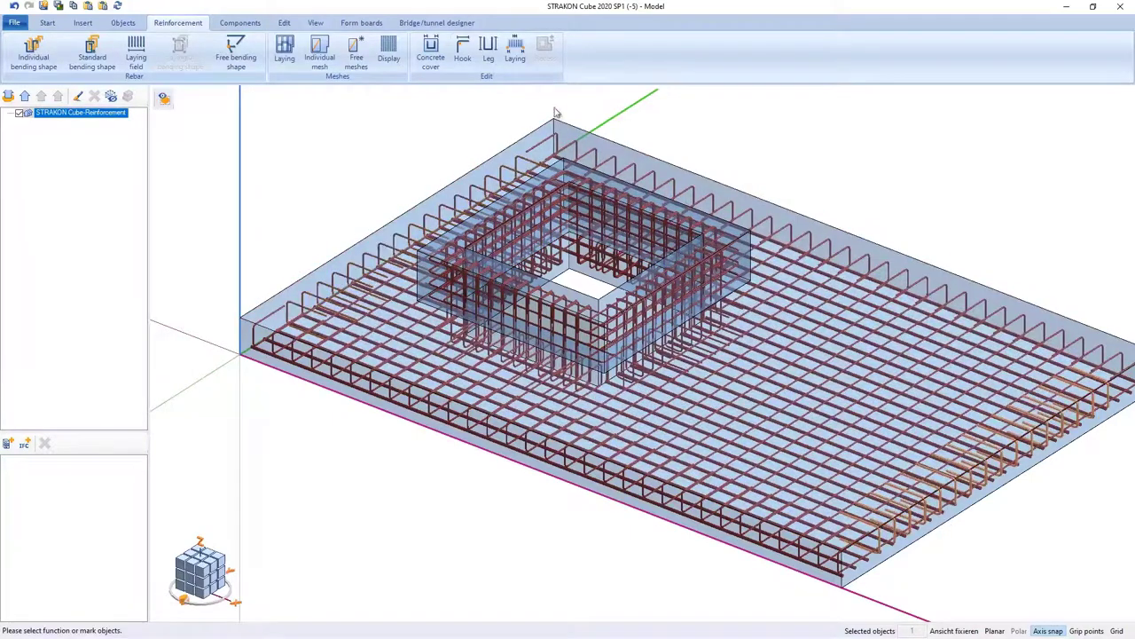
Step: Set the top-surface concrete cover to 5 cm for the U-bars along the short edge farthest from the opening
{"action": "left_click", "coordinate": [430, 53]}
{"action": "left_click", "coordinate": [399, 266]}
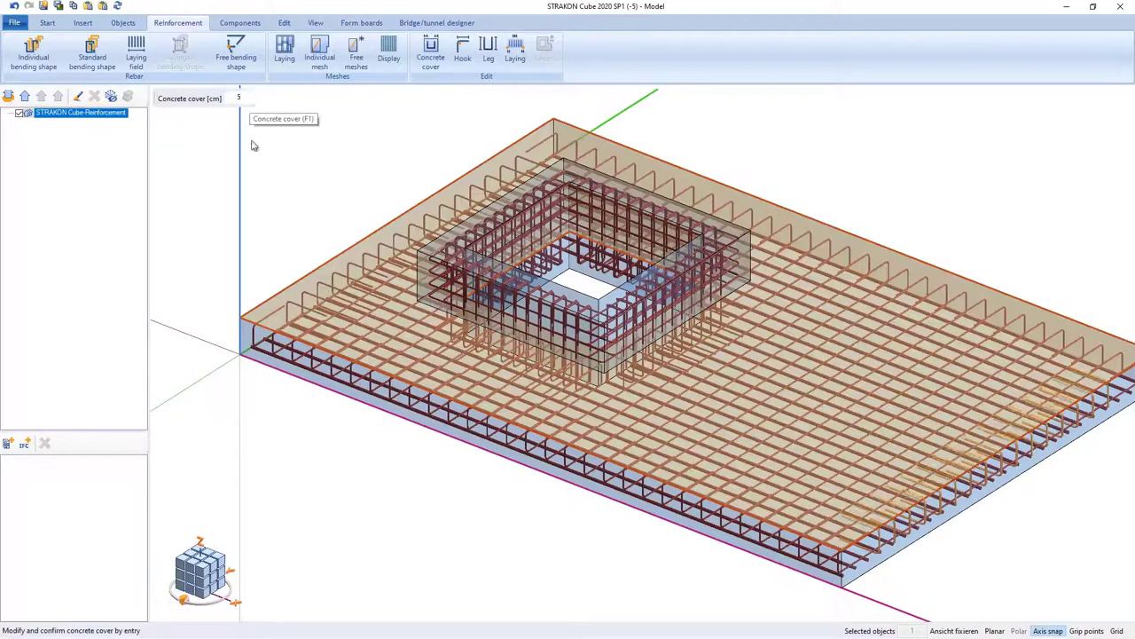
{"action": "key", "text": "Return"}
{"action": "key", "text": "Escape"}
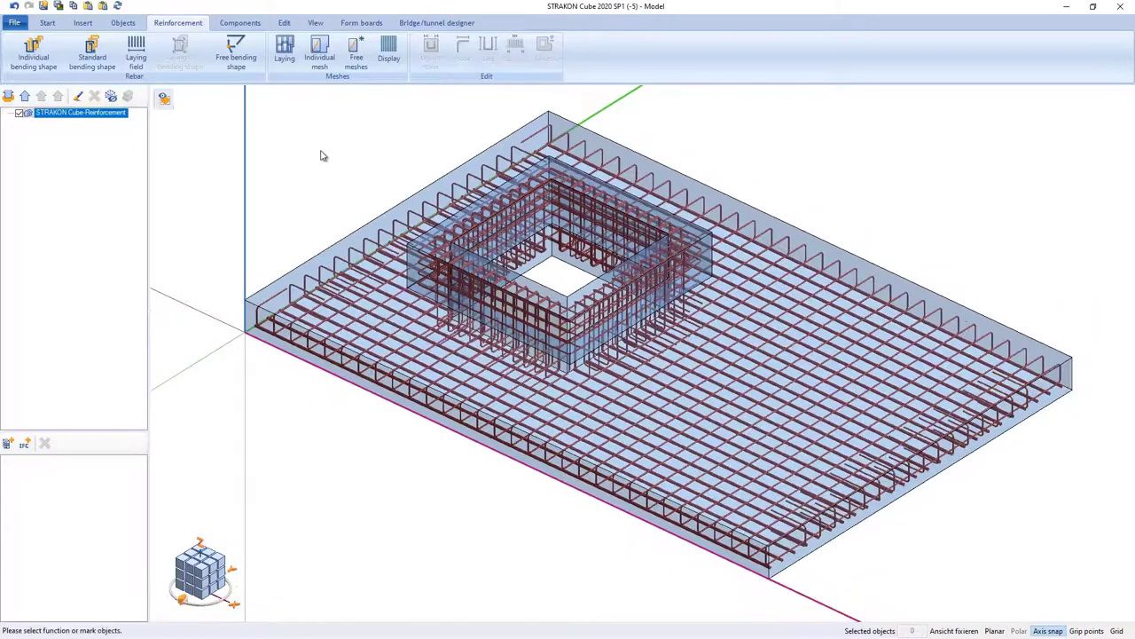
Step: Set up a mesh laying with Q424A meshes, 5 cm lengthwise and transverse cover and 3 cm area cover
{"action": "middle_click_drag", "start_coordinate": [326, 158], "coordinate": [329, 168]}
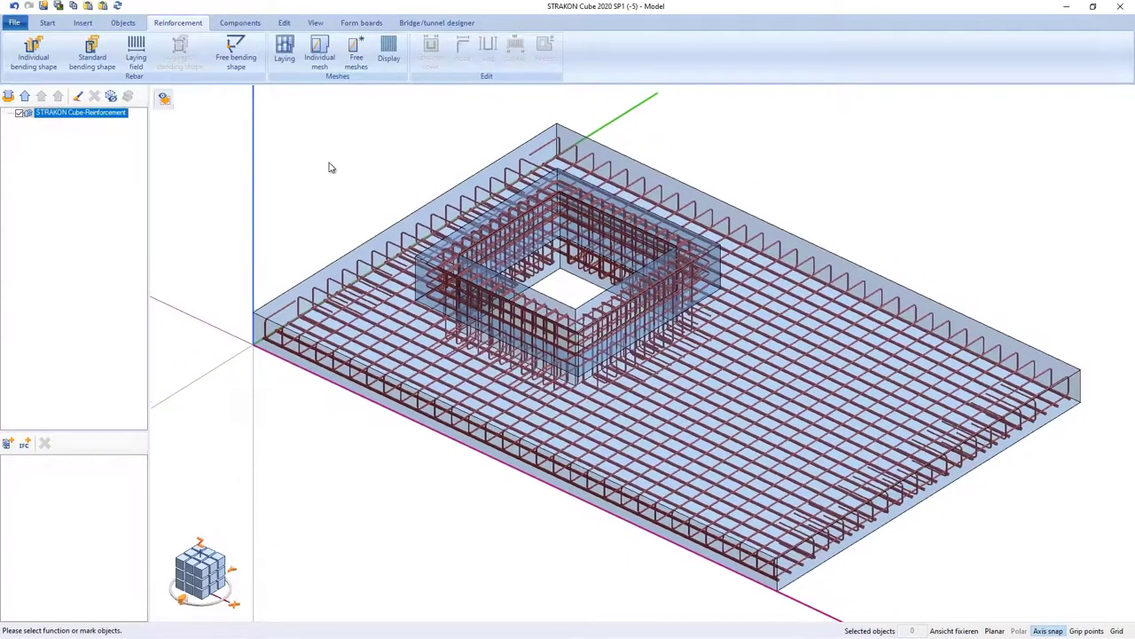
{"action": "left_click", "coordinate": [284, 49]}
{"action": "left_click", "coordinate": [176, 106]}
{"action": "left_click", "coordinate": [153, 243]}
{"action": "left_click", "coordinate": [365, 339]}
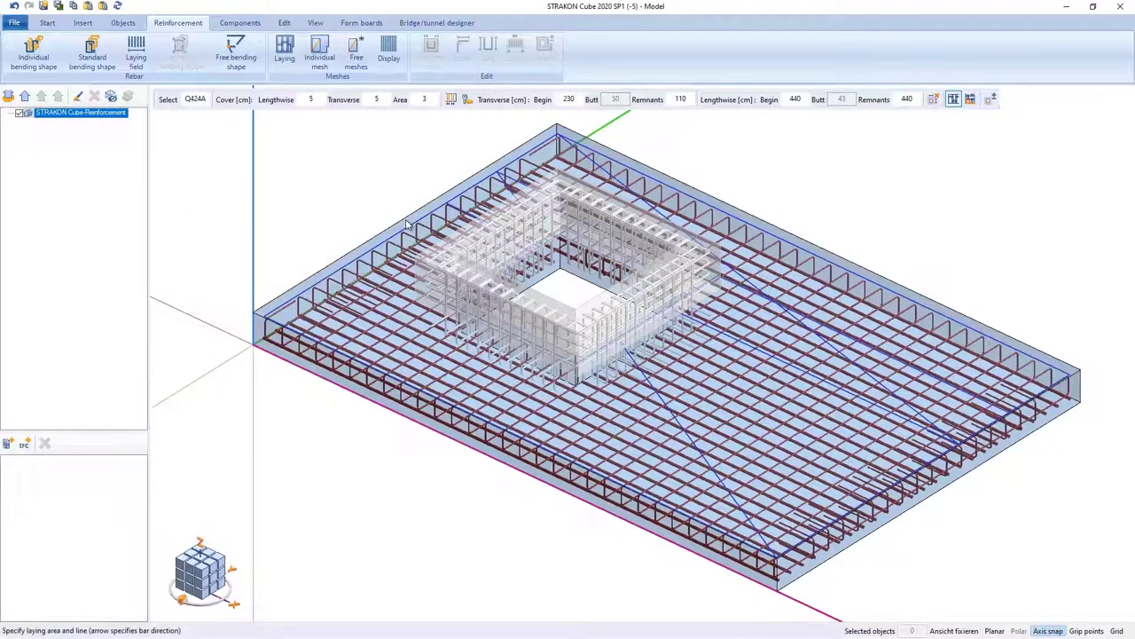
Step: Lay the meshes across the slab's upper side, lengthwise along the long edge, and switch their display to outlines with diagonals
{"action": "left_click", "coordinate": [973, 101]}
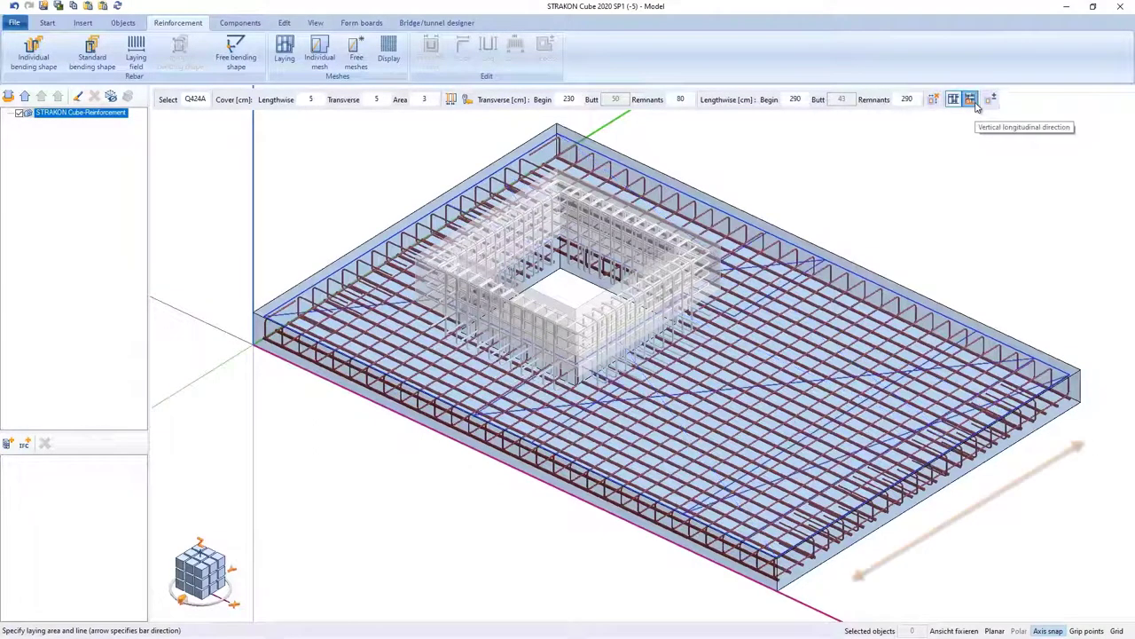
{"action": "left_click", "coordinate": [973, 101]}
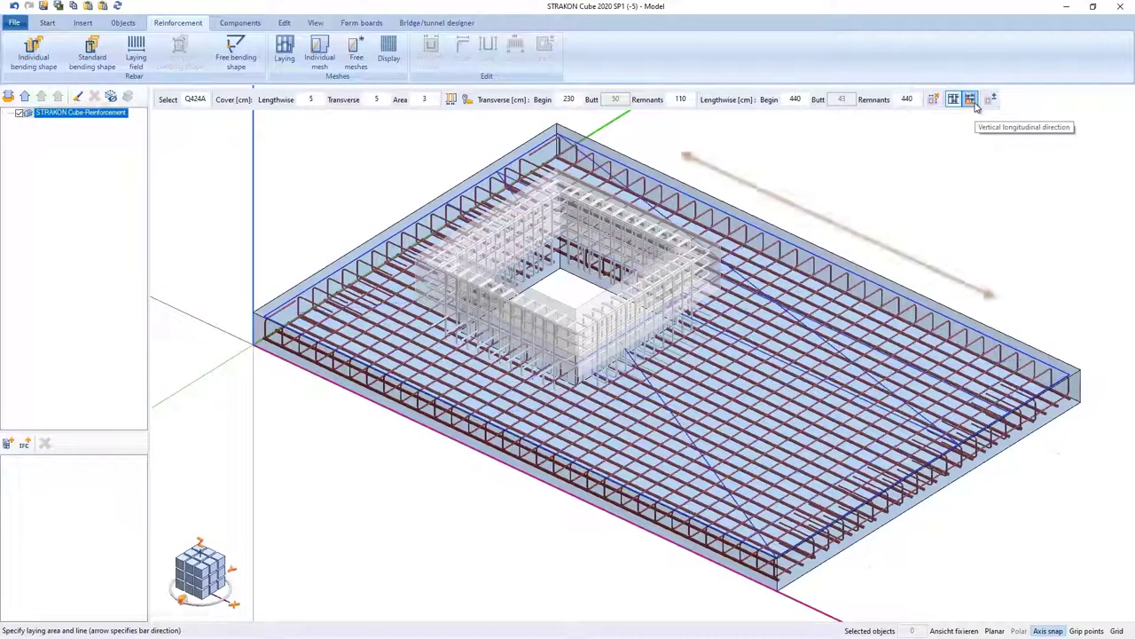
{"action": "right_click", "coordinate": [939, 165]}
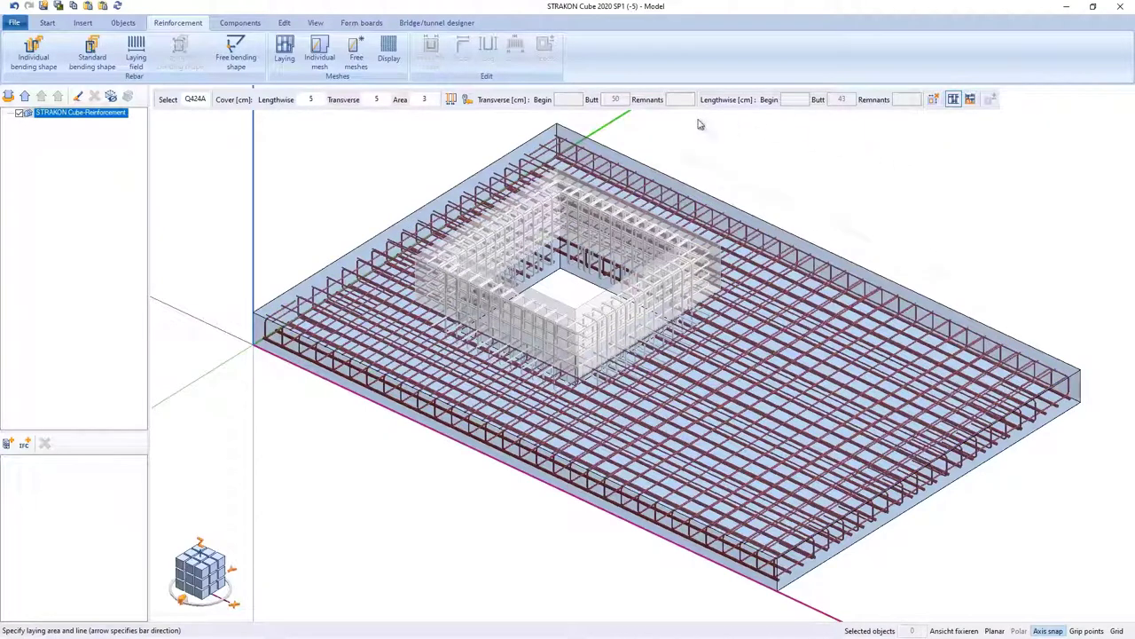
{"action": "left_click", "coordinate": [388, 54]}
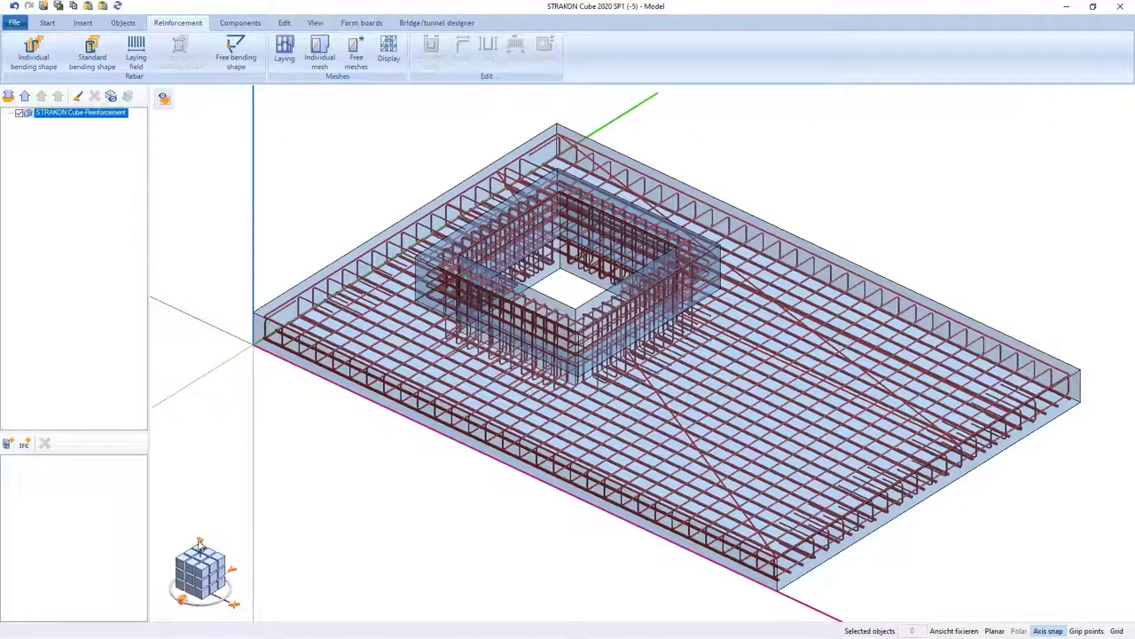
Step: View the slab from above and move the reinforced-wall Flex-Part by 70 cm in X and -25 cm in Y from its lower-left corner
{"action": "left_click", "coordinate": [200, 551]}
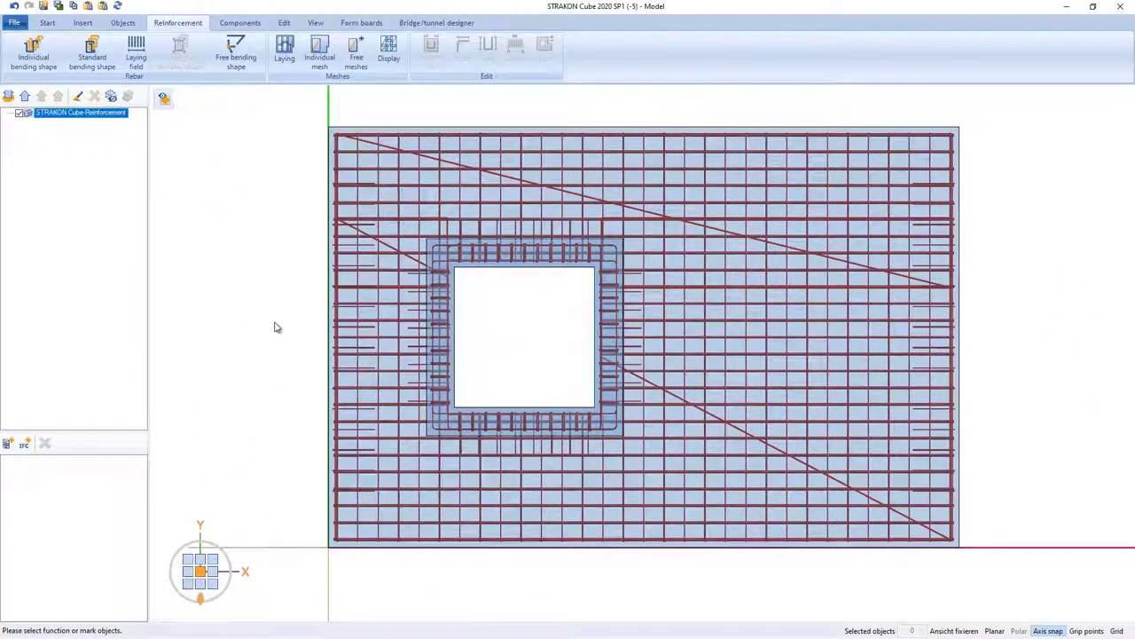
{"action": "left_click", "coordinate": [426, 428]}
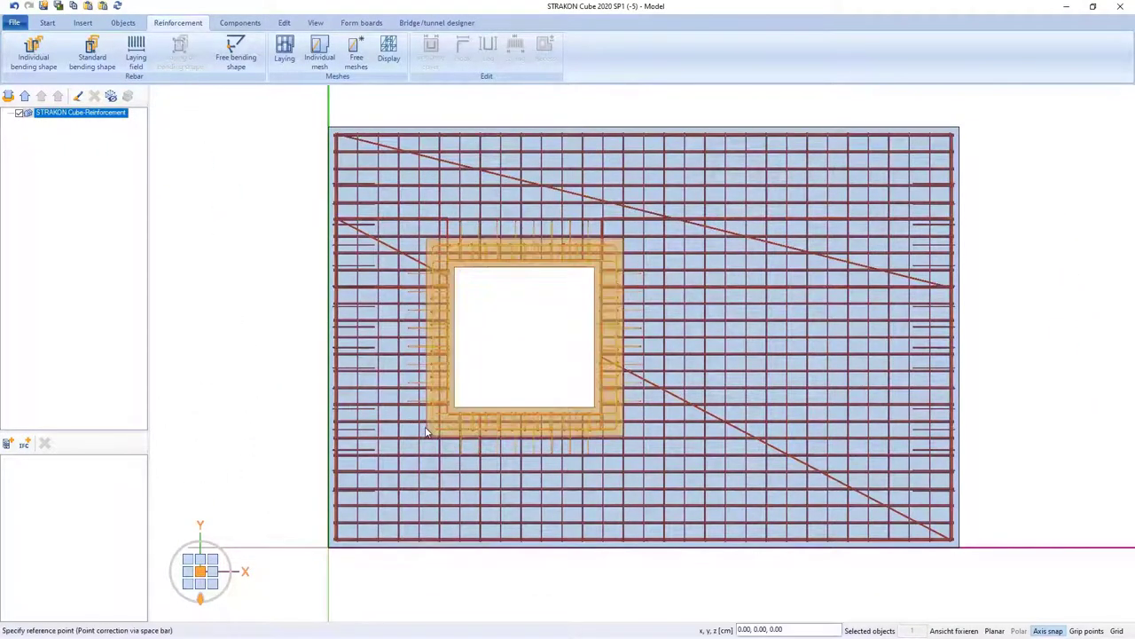
{"action": "left_click", "coordinate": [427, 434]}
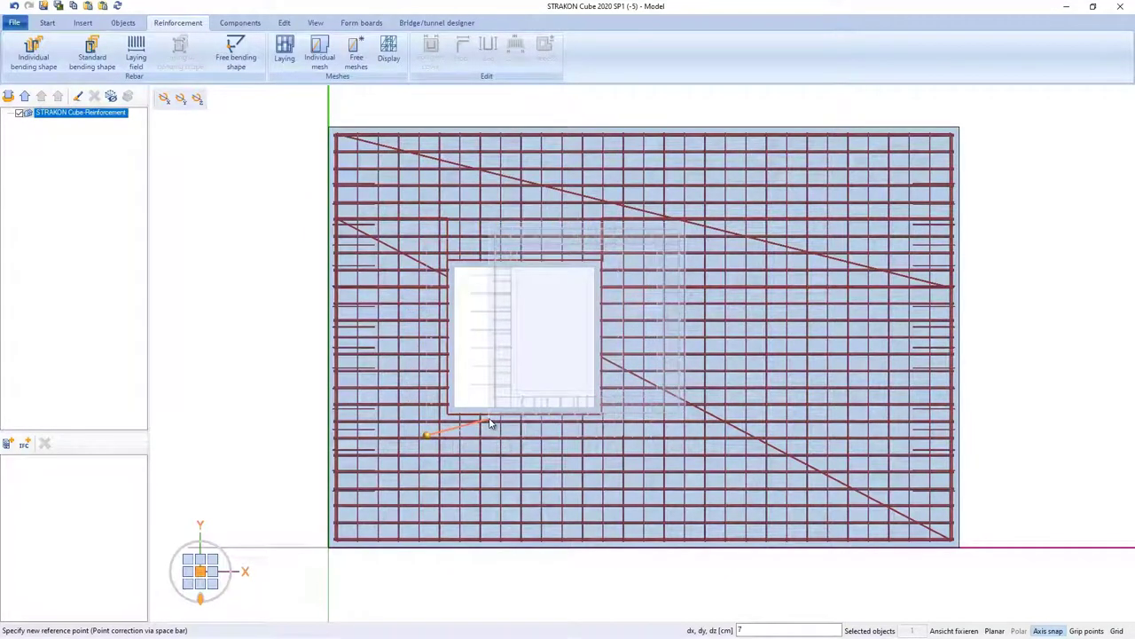
{"action": "type", "text": ",-25"}
{"action": "key", "text": "Return"}
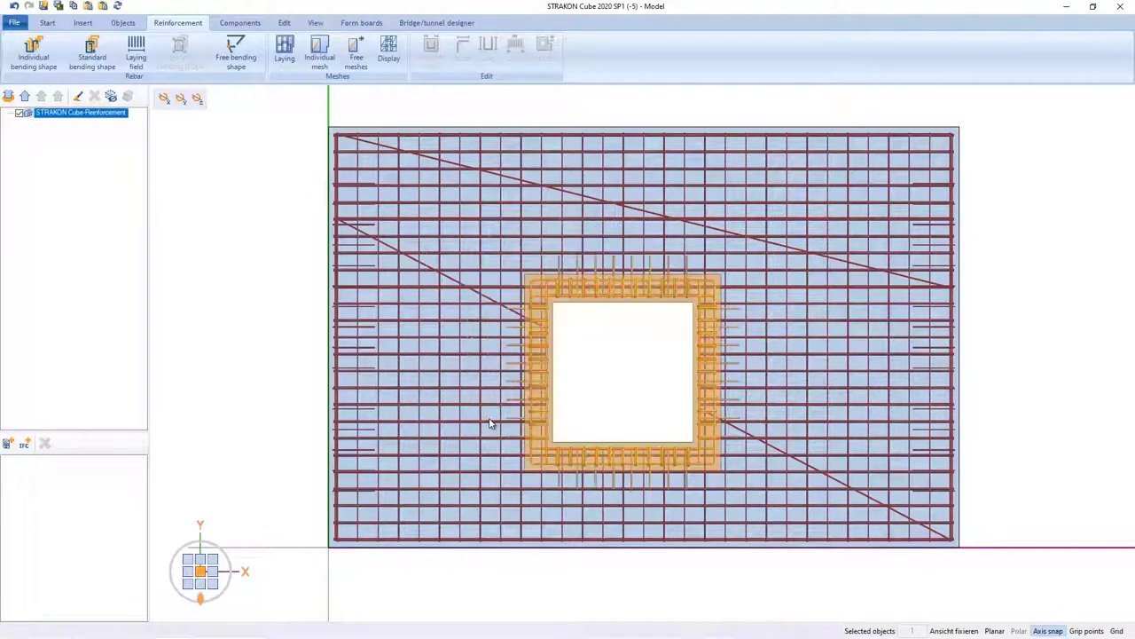
{"action": "key", "text": "Escape"}
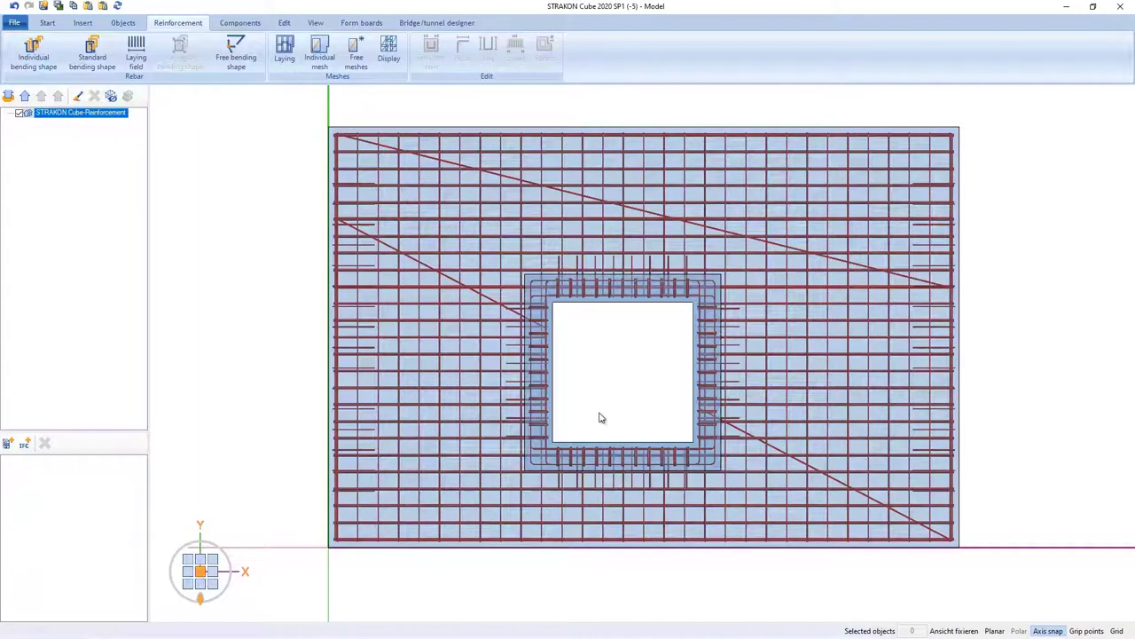
Step: Delete the reinforced-wall Flex-Part from the slab
{"action": "left_click", "coordinate": [603, 447]}
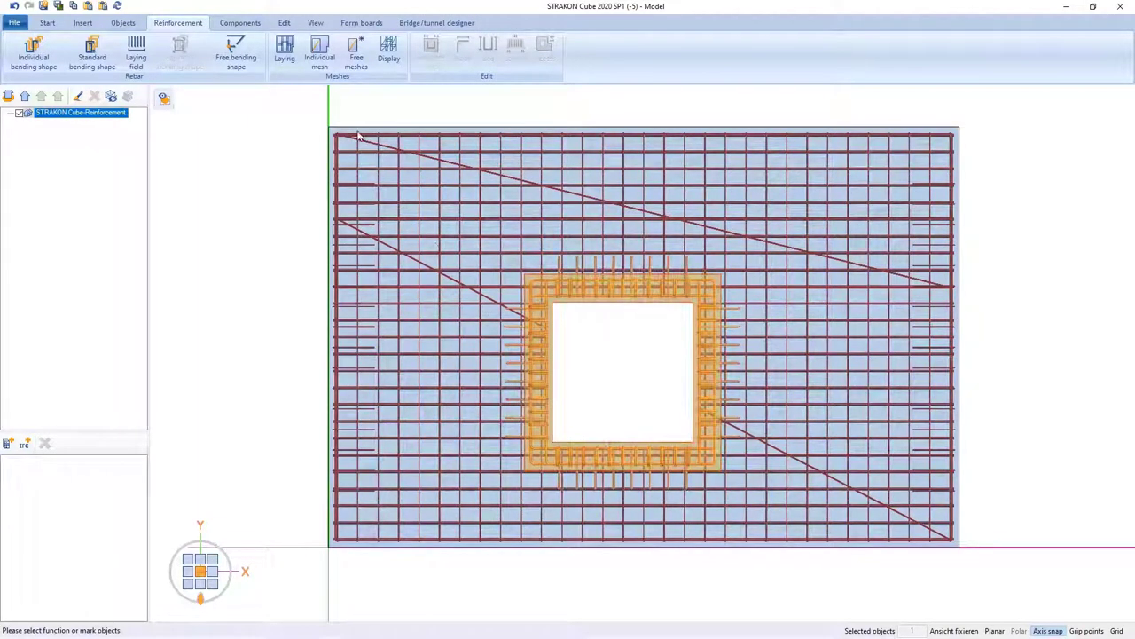
{"action": "left_click", "coordinate": [284, 22]}
{"action": "left_click", "coordinate": [445, 55]}
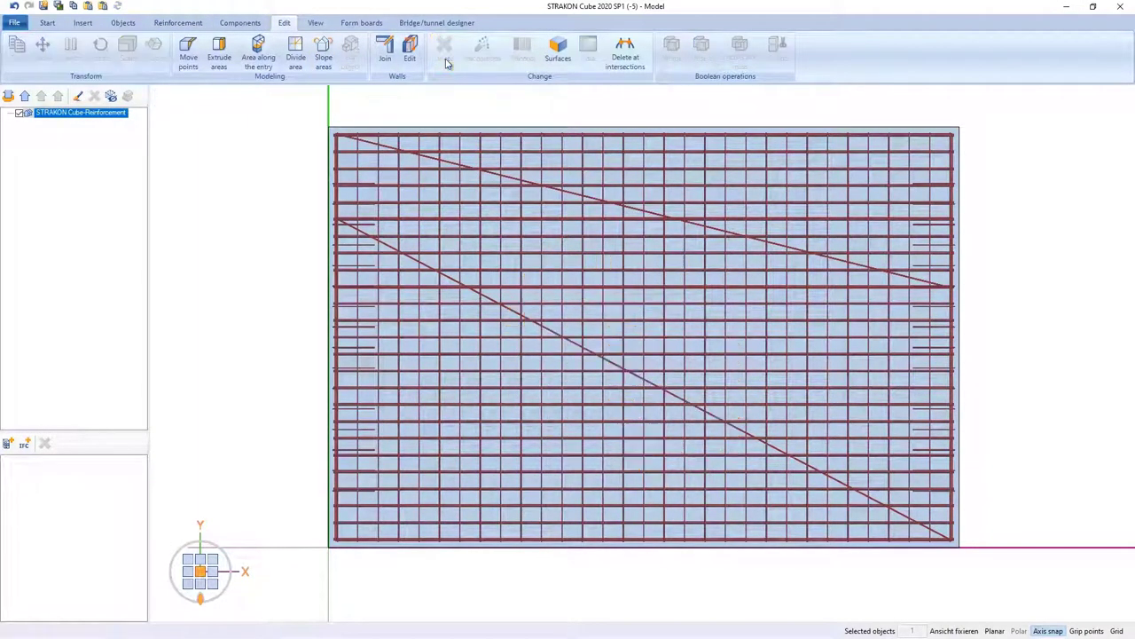